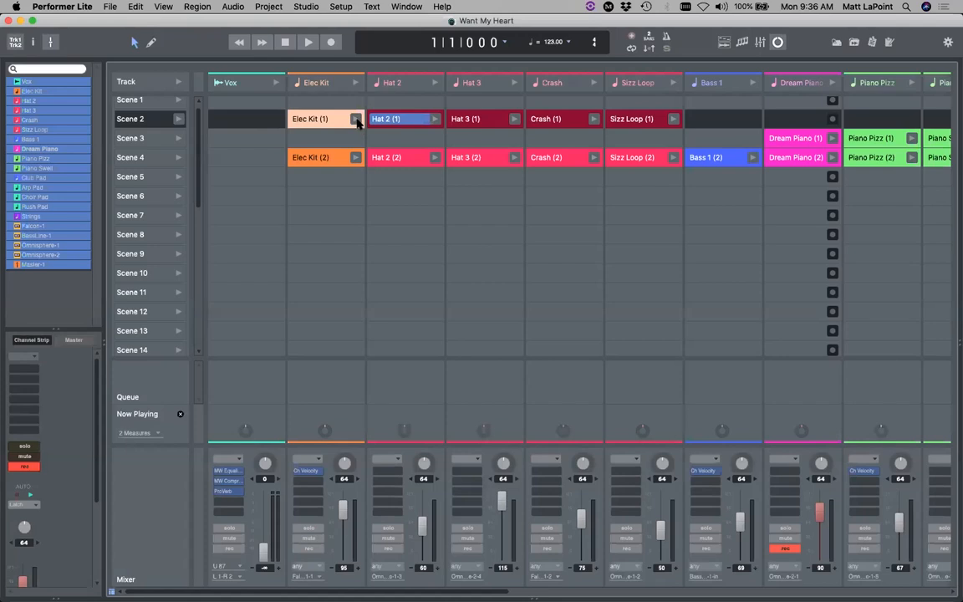
# - Launch Elec Kit (1), Hat 2 (1), Crash (1), Sizz Loop (1) and Scene 3, then stop Hat 2
pyautogui.click(355, 119)
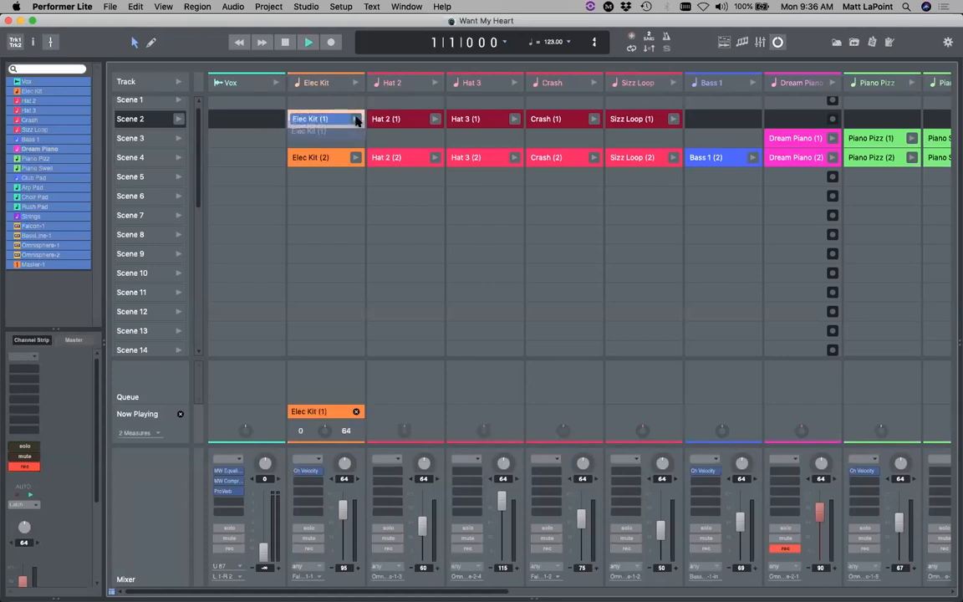
pyautogui.click(436, 120)
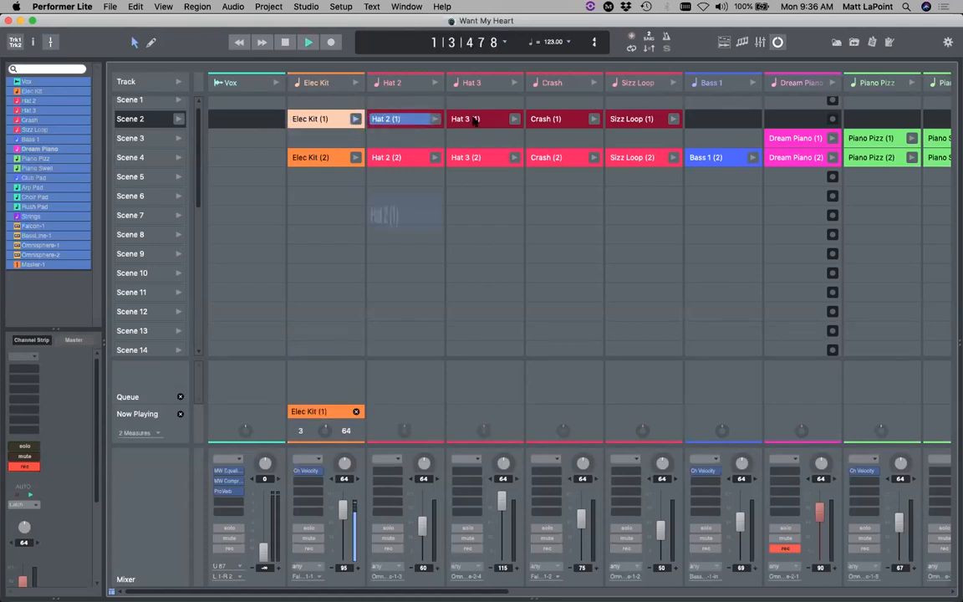
pyautogui.click(592, 119)
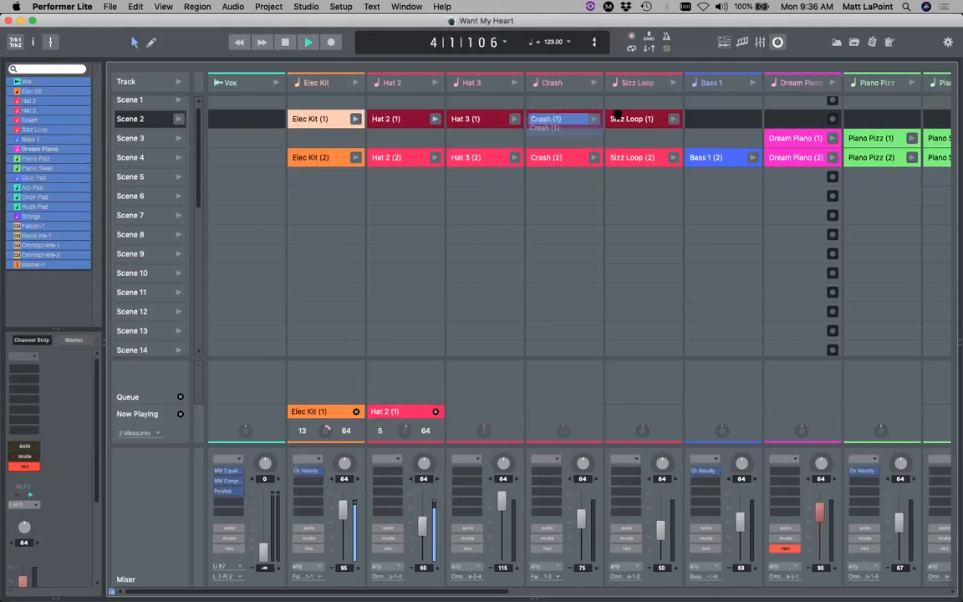
pyautogui.click(674, 119)
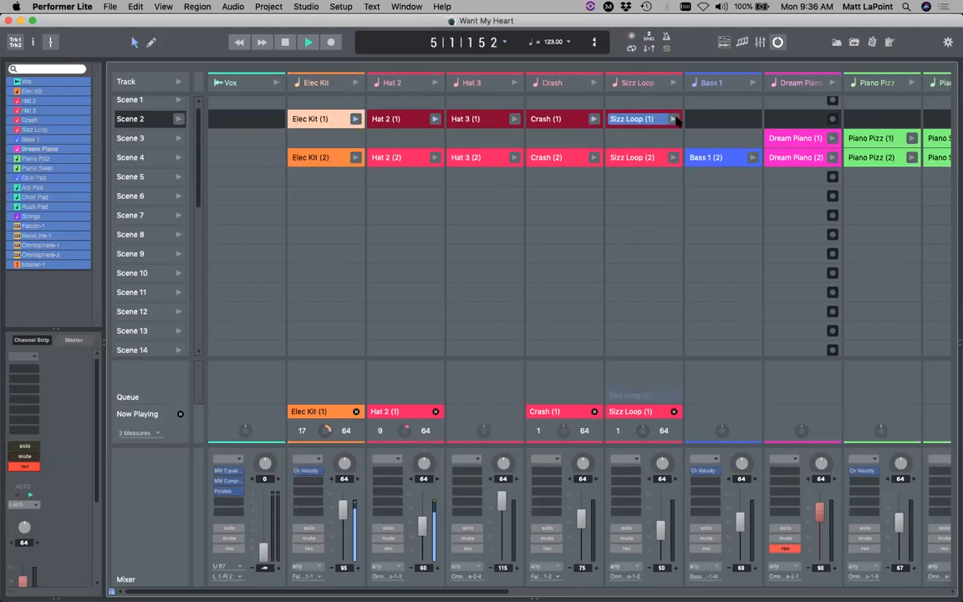
pyautogui.click(178, 140)
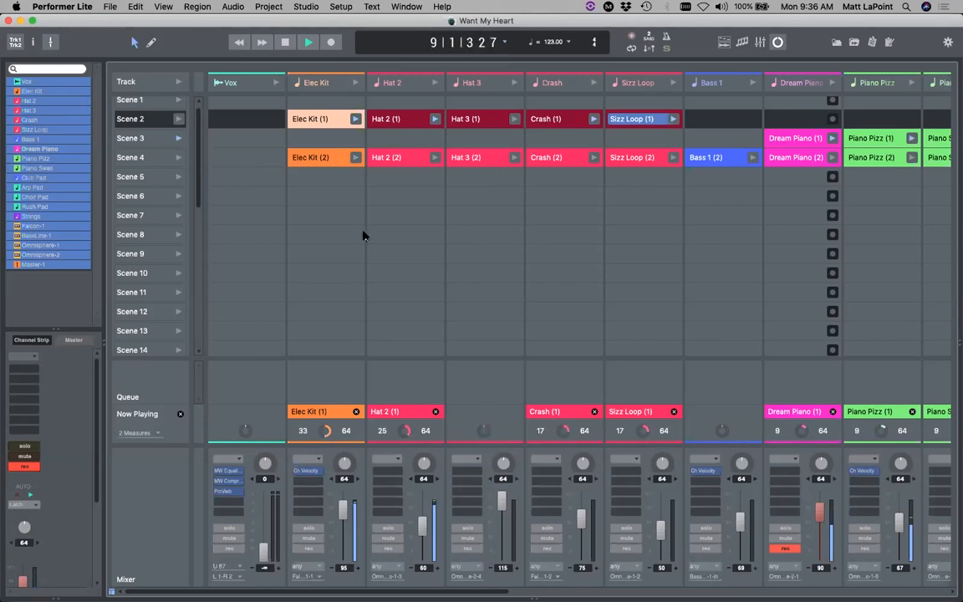
pyautogui.click(436, 412)
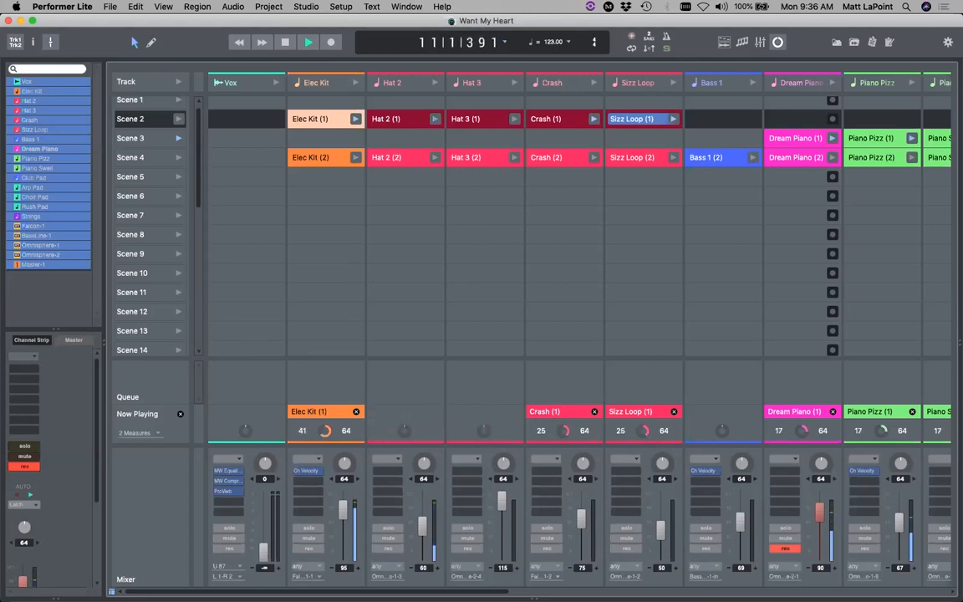
pyautogui.hscroll(10, 393, 519)
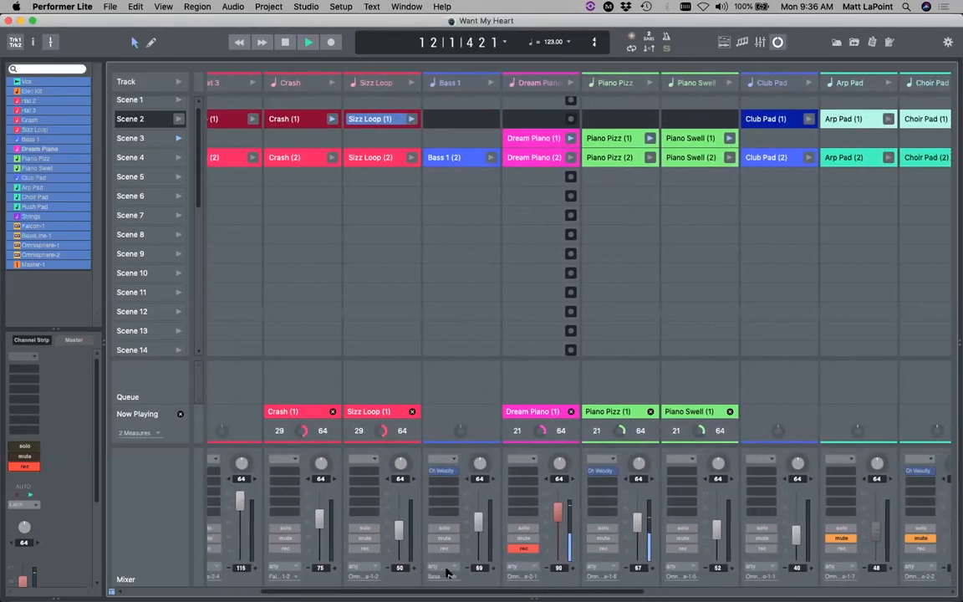
# - Open and close the Dream Piano (1) clip editor, then stop all playing clips in Now Playing
pyautogui.hscroll(5, 448, 573)
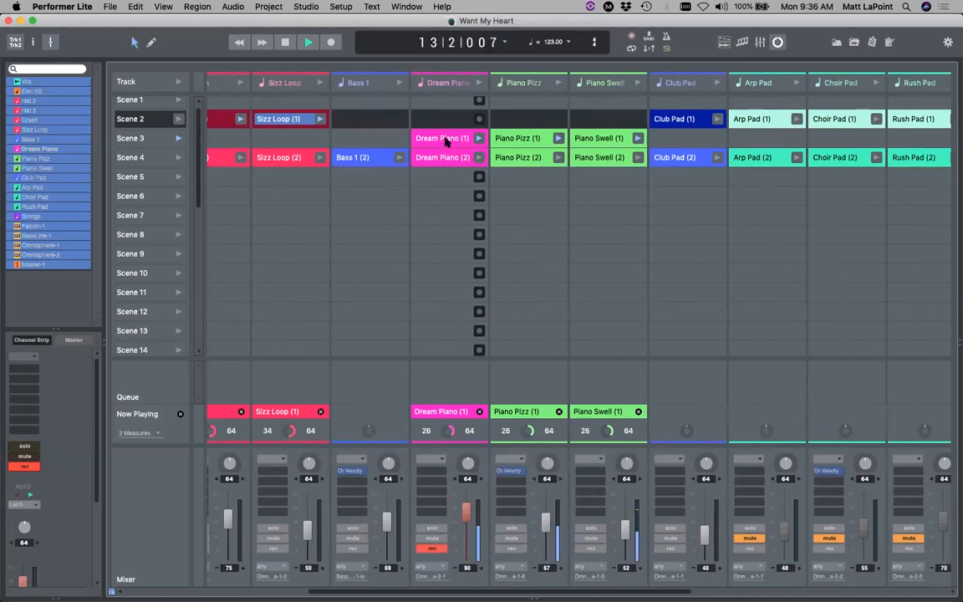
pyautogui.doubleClick(445, 139)
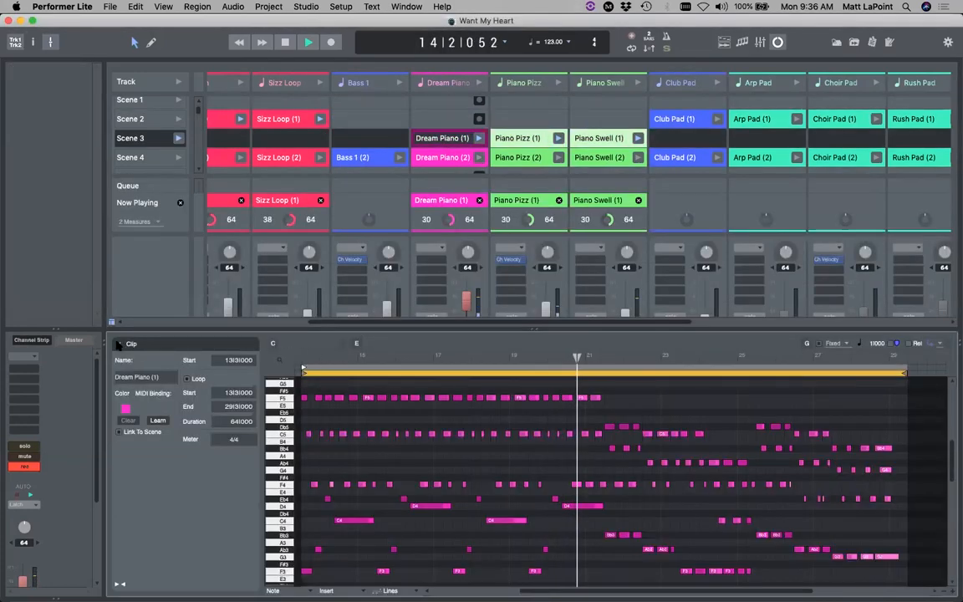
pyautogui.click(118, 344)
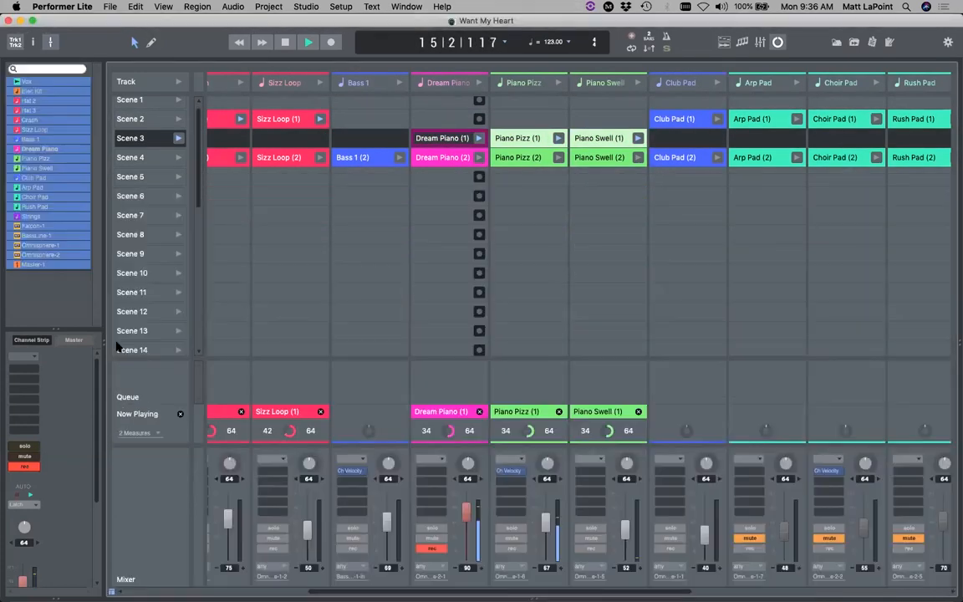
pyautogui.scroll(-2, 318, 332)
pyautogui.scroll(2, 322, 332)
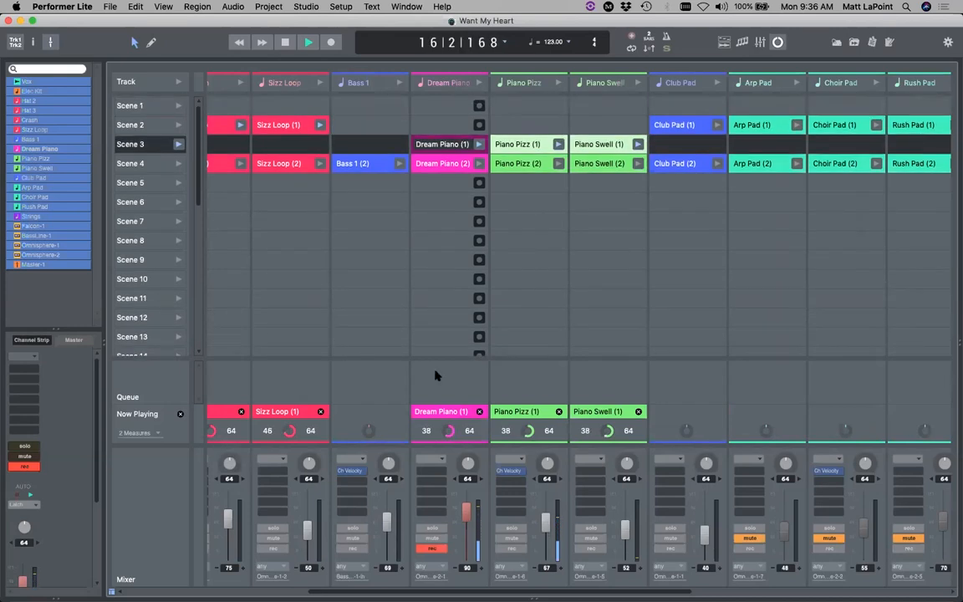
pyautogui.click(179, 416)
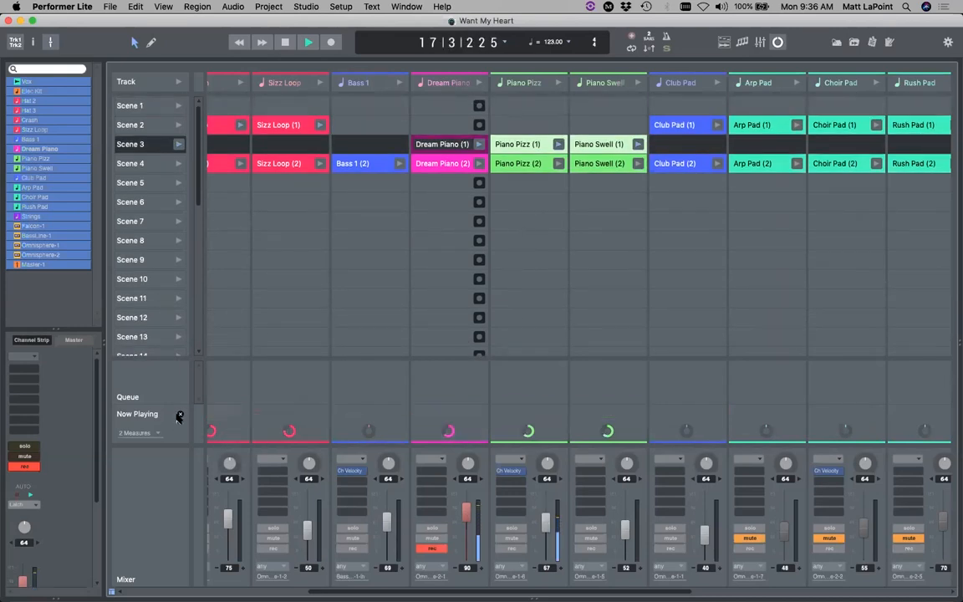
# - Switch to the Tracks view and open, then close, the Elec Kit clip editor
pyautogui.click(724, 43)
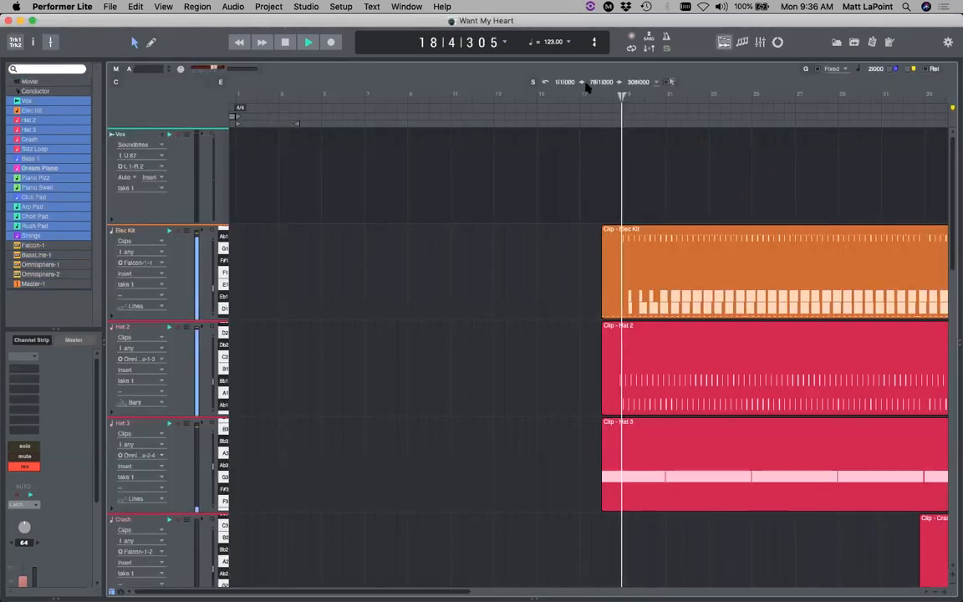
pyautogui.doubleClick(694, 279)
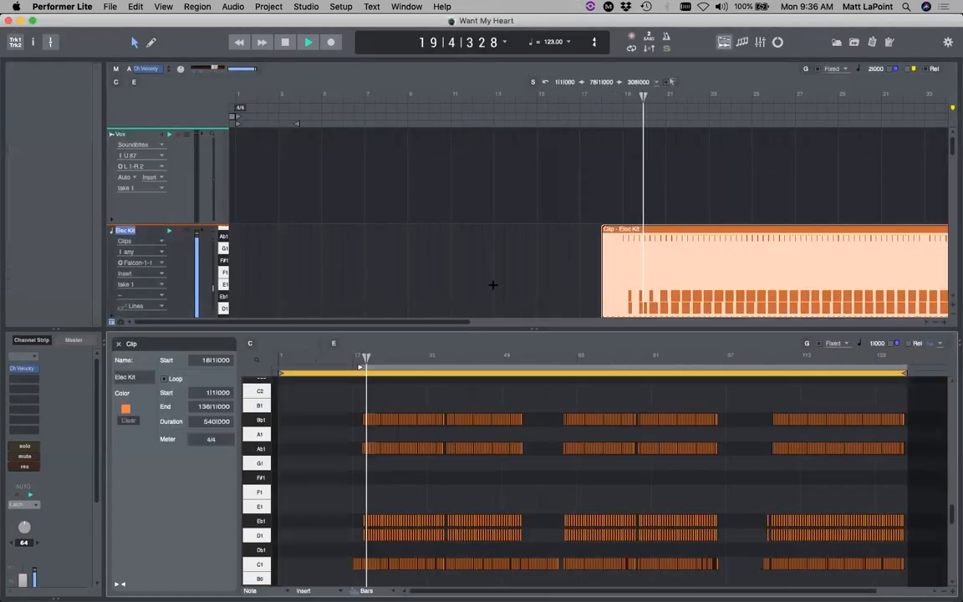
pyautogui.click(119, 345)
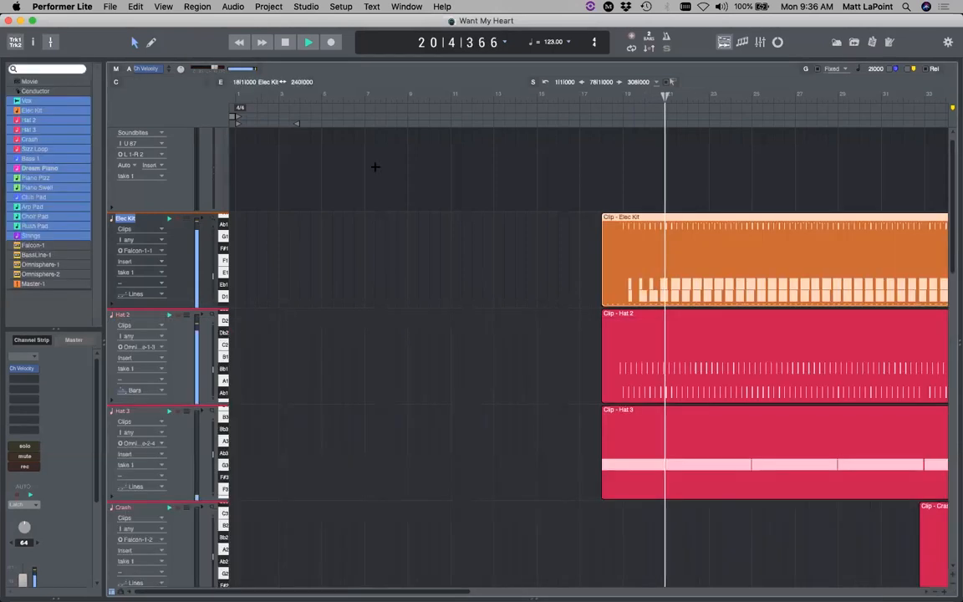
# - Show the Mixer and open, then close, Master-1's MW Equalizer window
pyautogui.click(760, 42)
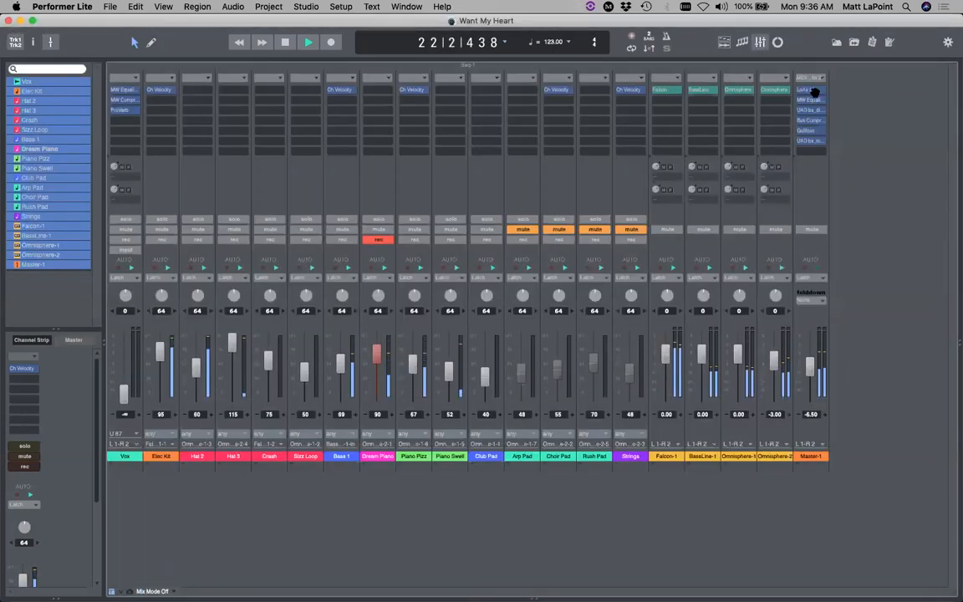
pyautogui.click(809, 99)
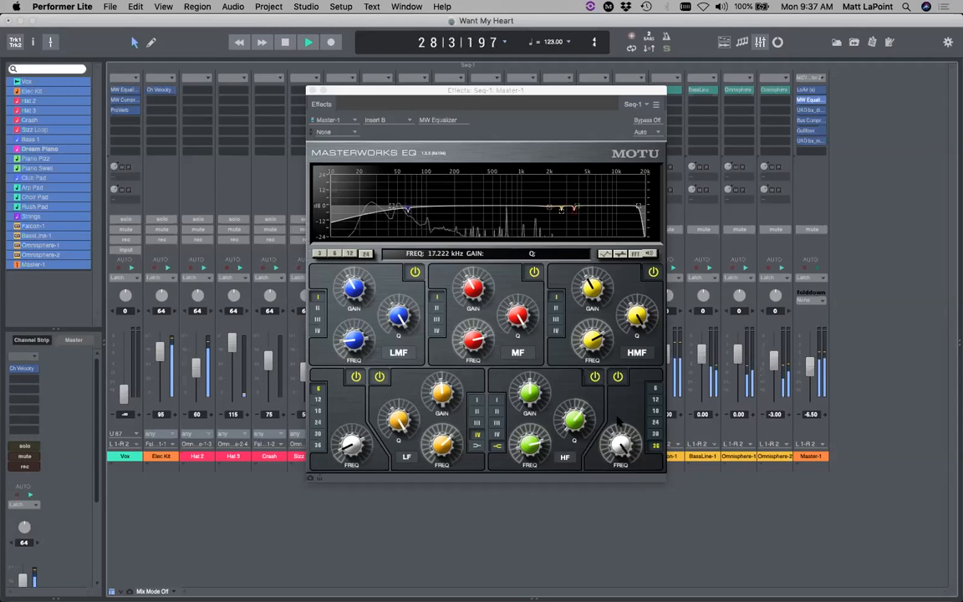
pyautogui.press('super+w')
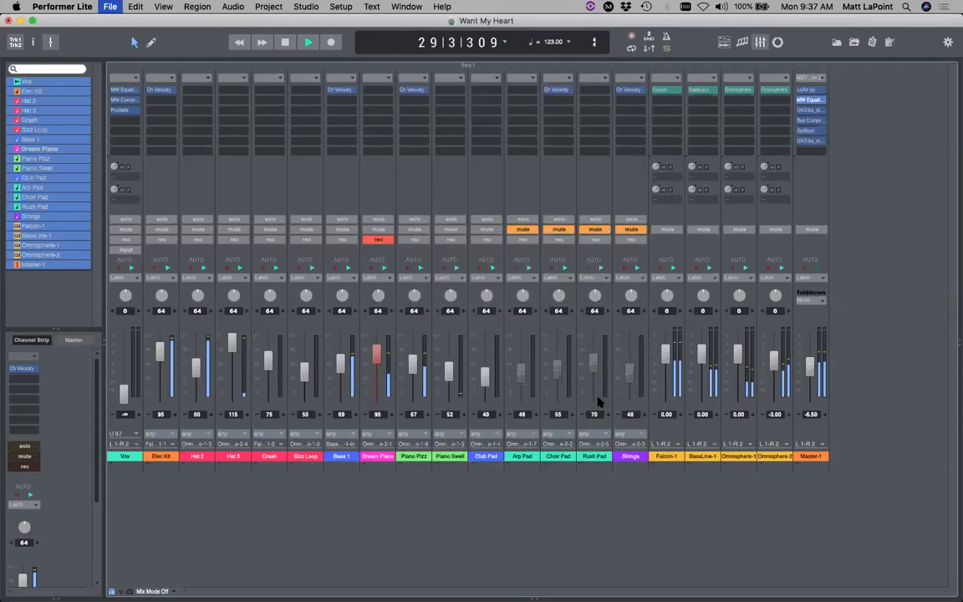
# - Go to the Sequence Editor timeline and save the project with Cmd+S
pyautogui.click(724, 41)
pyautogui.scroll(-10, 404, 298)
pyautogui.scroll(-6, 407, 306)
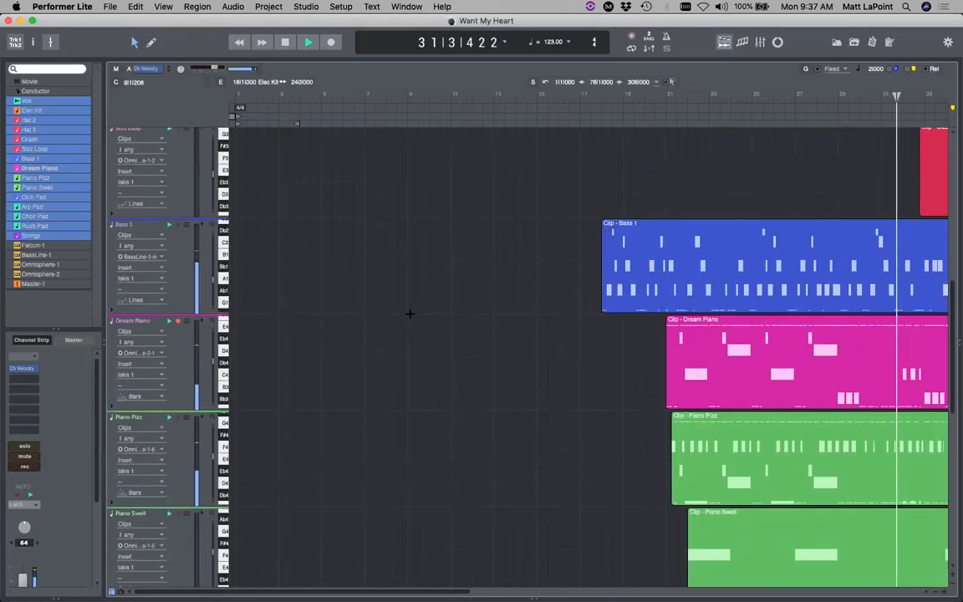
pyautogui.press('super+s')
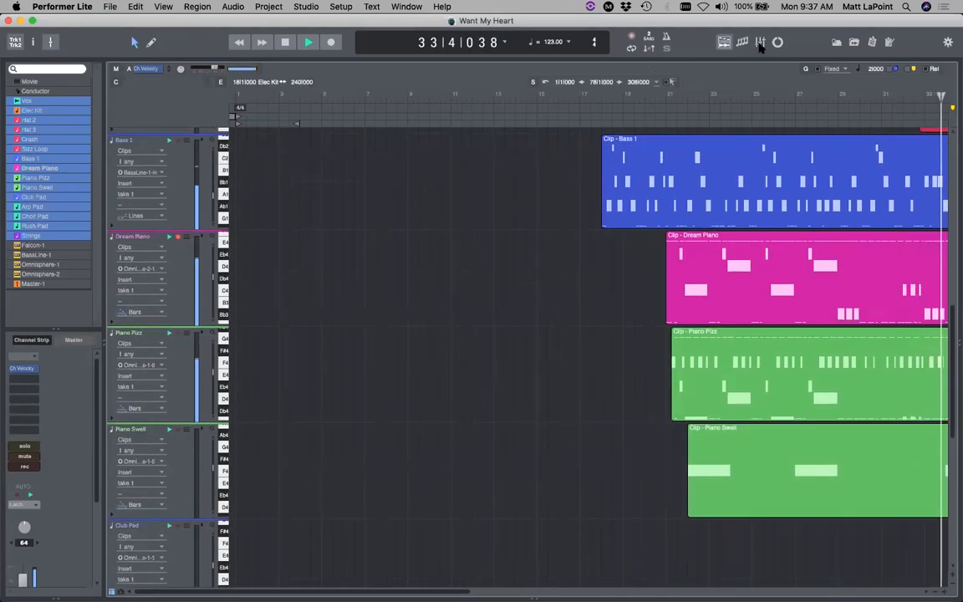
# - Unmute Arp Pad, Choir Pad, Rush Pad and Strings in the Mixer, then return to the Sequence Editor
pyautogui.click(760, 42)
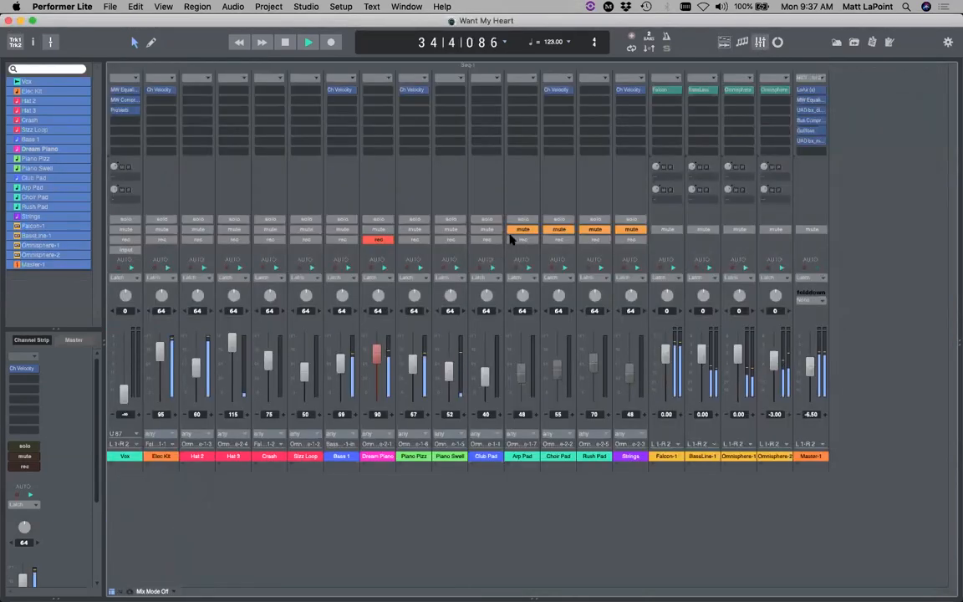
pyautogui.moveTo(523, 229); pyautogui.dragTo(659, 224)
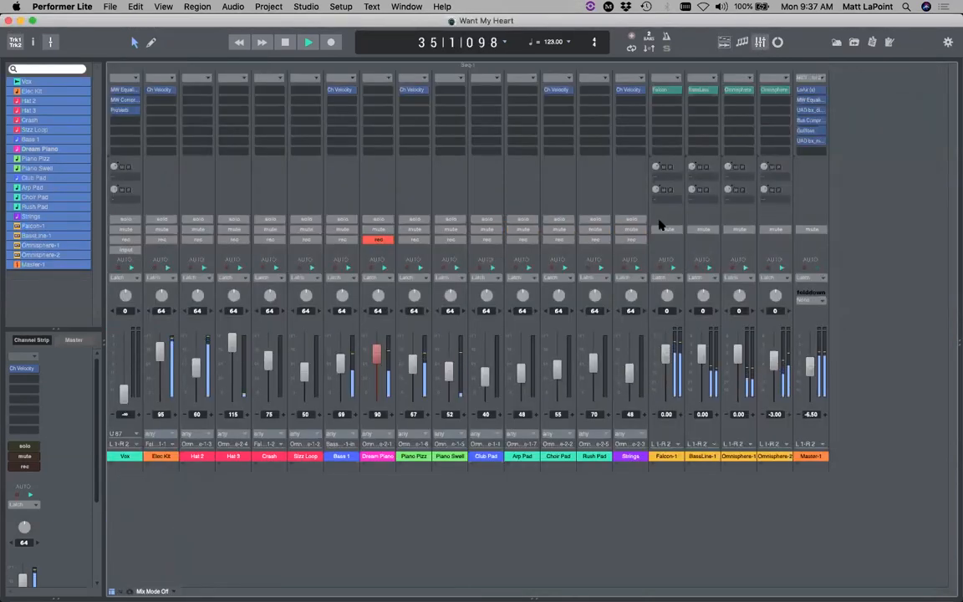
pyautogui.click(724, 43)
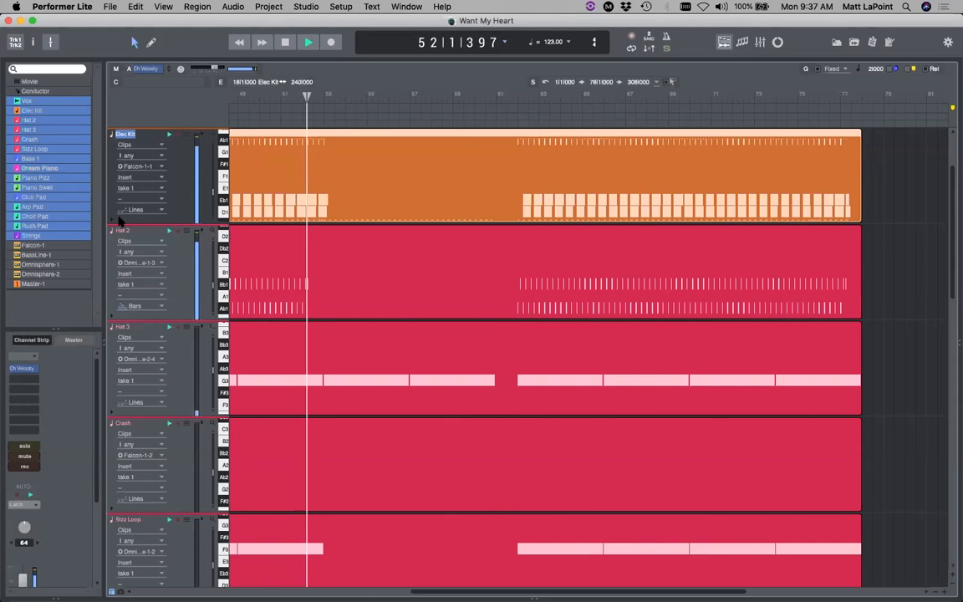
# - Turn off record-arm on the Dream Piano track
pyautogui.scroll(-3, 188, 279)
pyautogui.scroll(5, 191, 274)
pyautogui.scroll(-8, 191, 276)
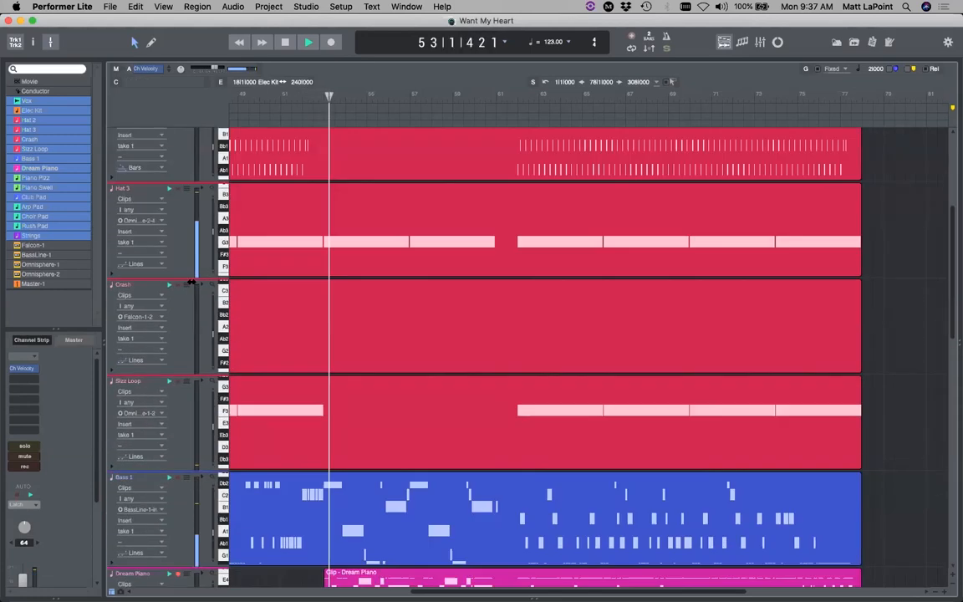
pyautogui.click(177, 440)
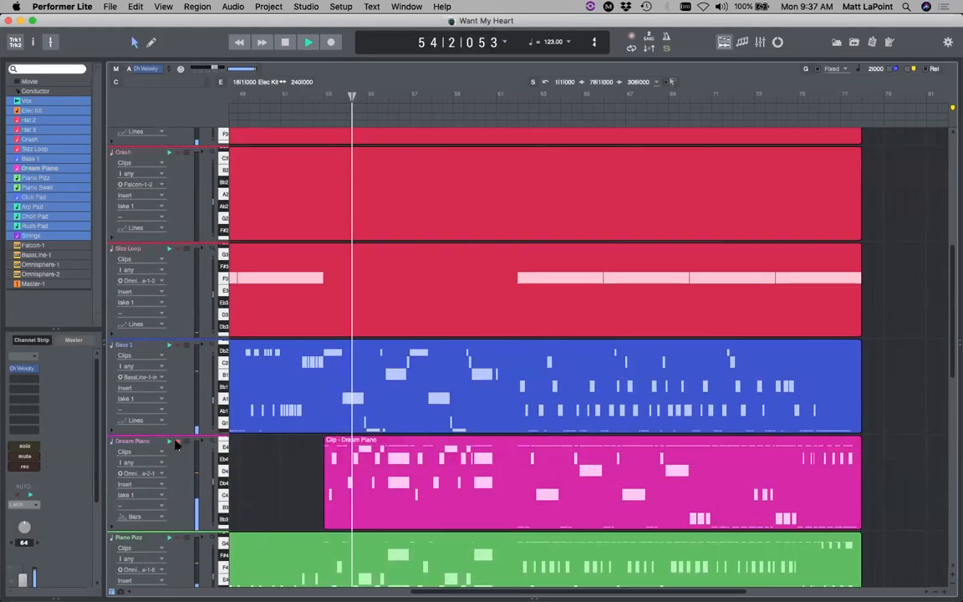
pyautogui.scroll(-5, 63, 443)
pyautogui.scroll(8, 148, 164)
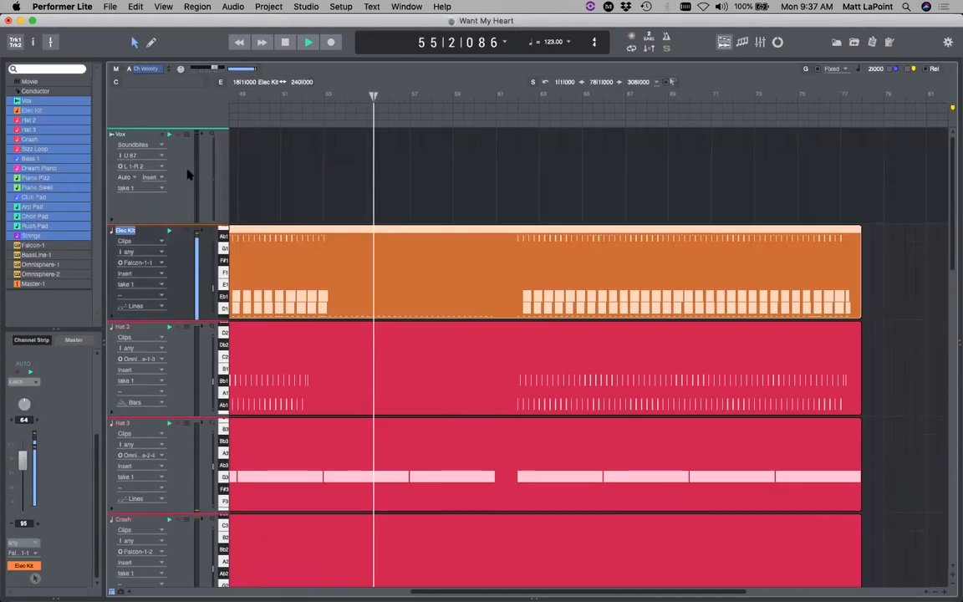
# - Record-arm the Vox track, set its fader to -31.0, and stop to finish the Vox-05 take
pyautogui.click(122, 134)
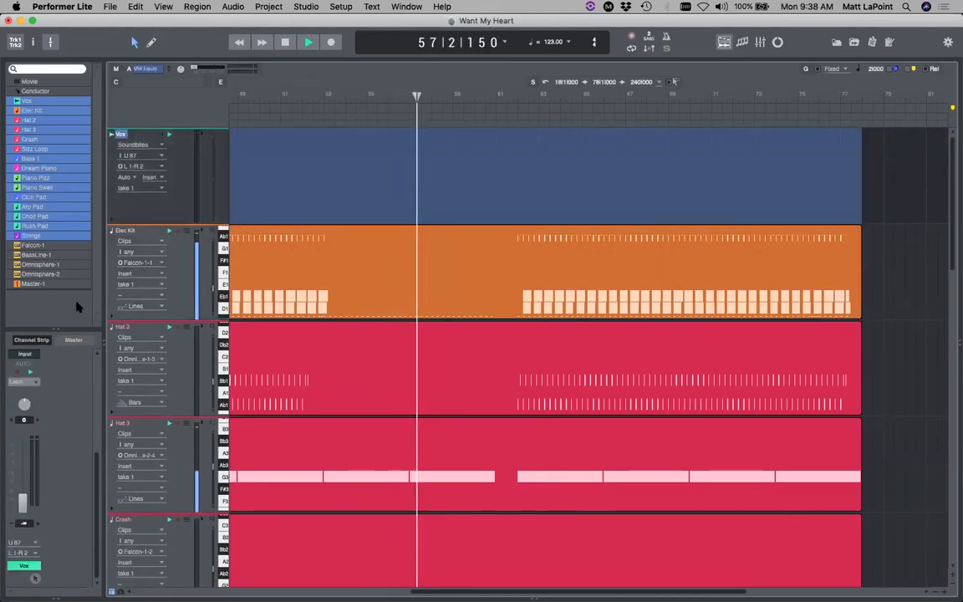
pyautogui.click(177, 134)
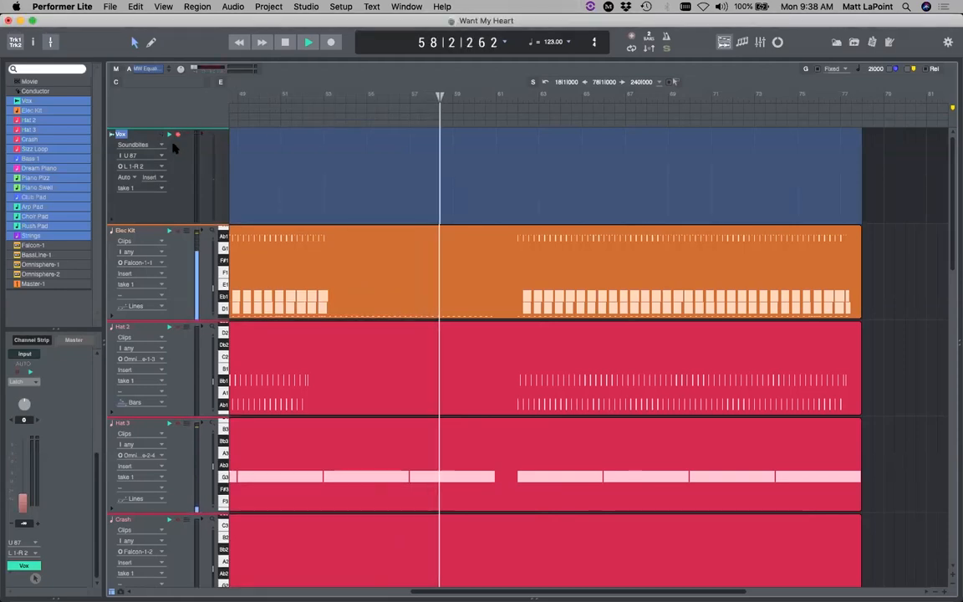
pyautogui.moveTo(24, 503); pyautogui.dragTo(27, 495)
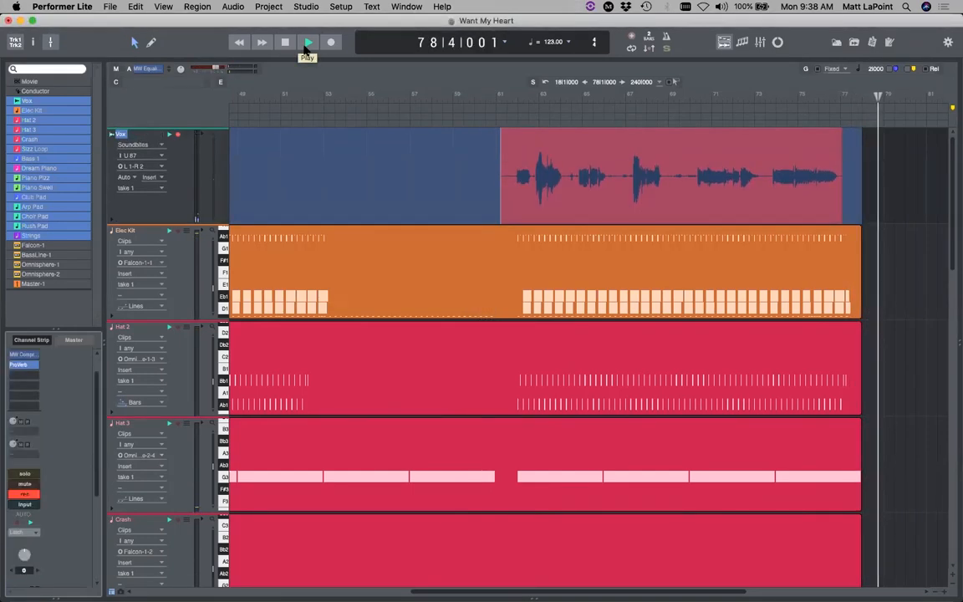
pyautogui.press('space')
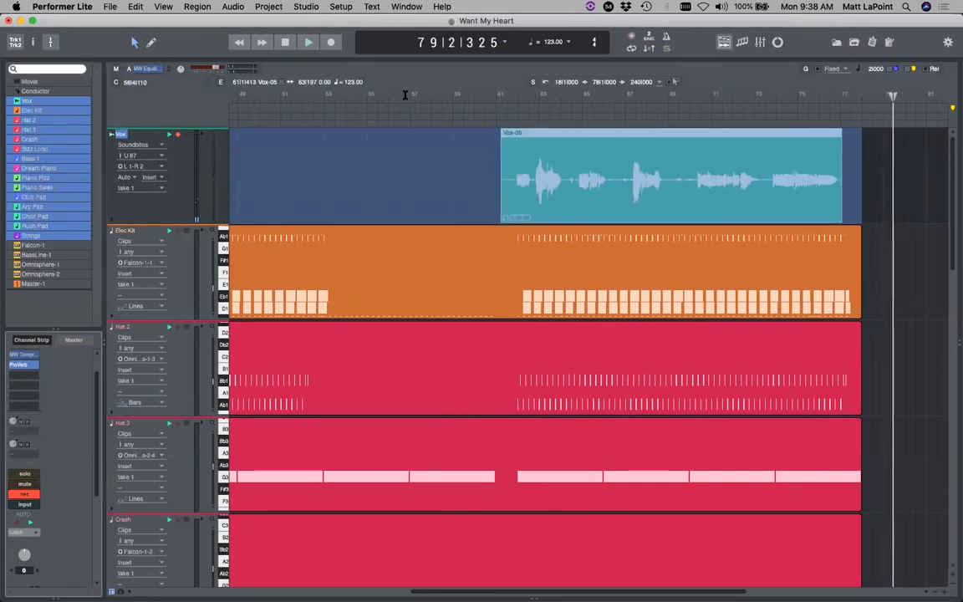
# - Undo the Vox-05 recording with Cmd+Z
pyautogui.press('super+z')
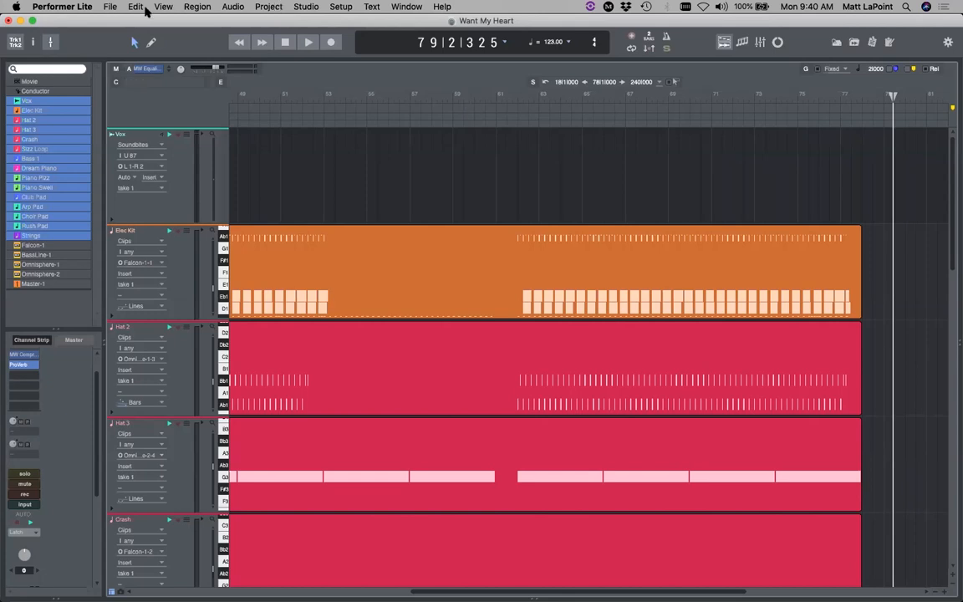
# - Close the Want My Heart project, choosing Don't Save
pyautogui.press('super+w')
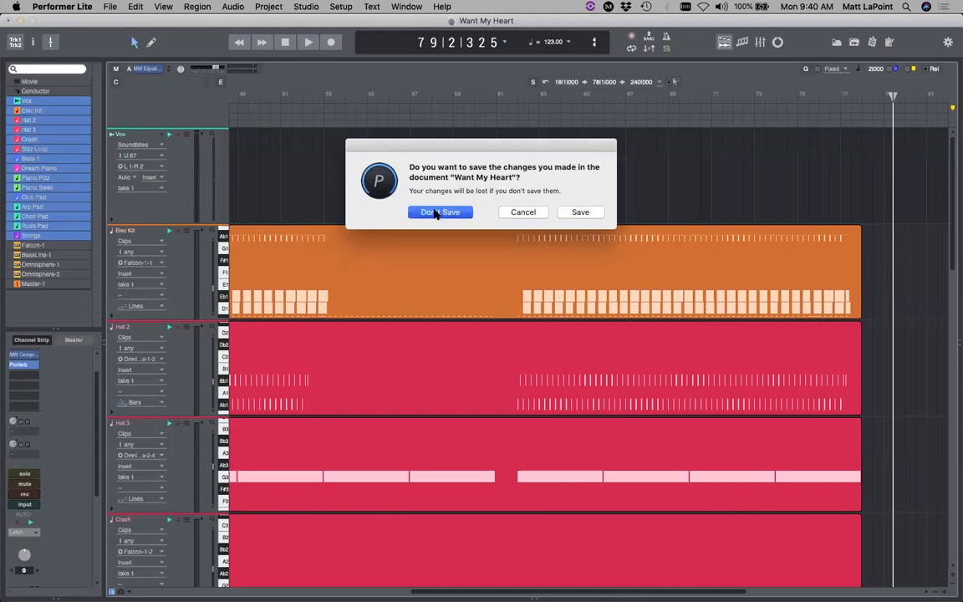
pyautogui.click(435, 212)
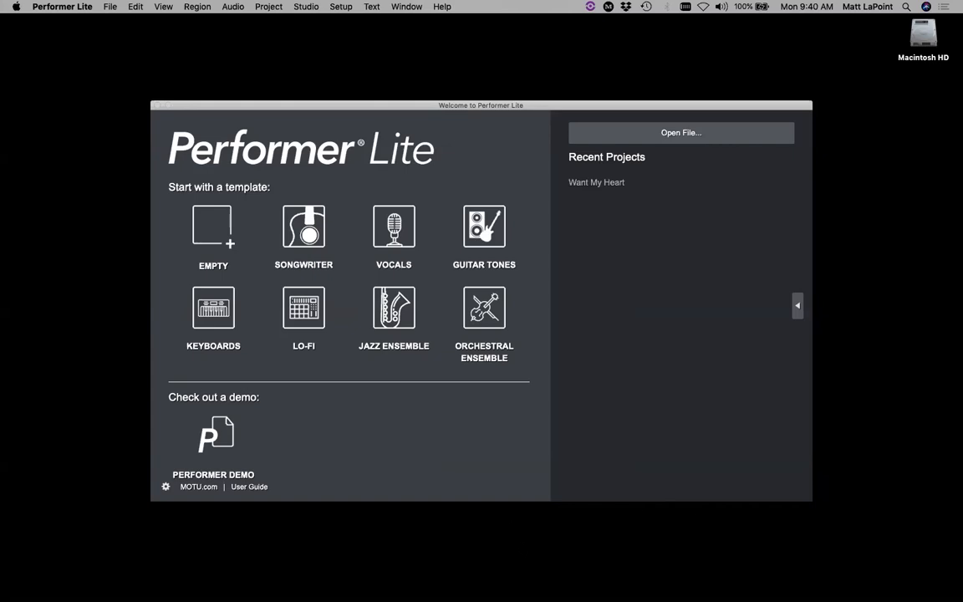
pyautogui.moveTo(516, 592)
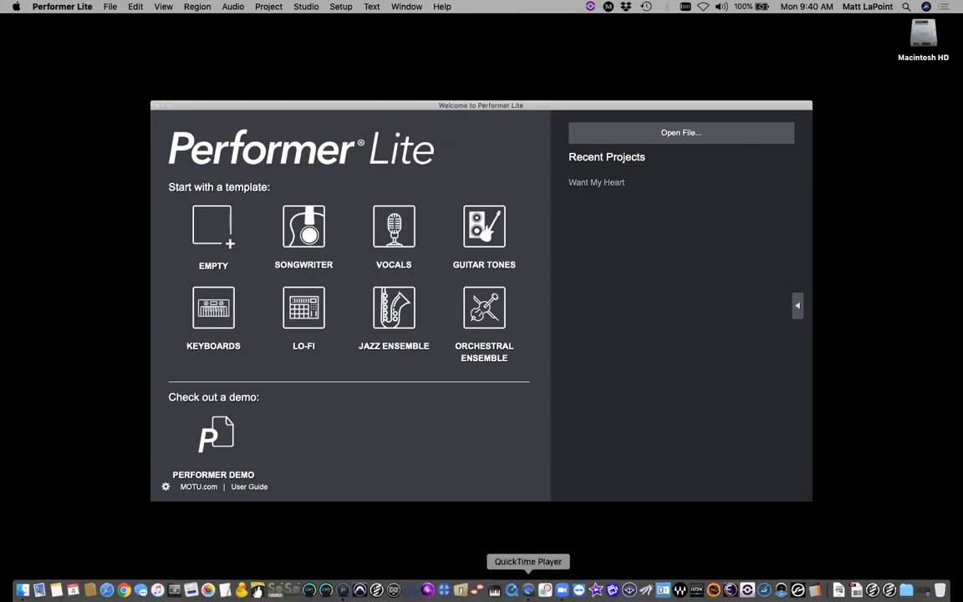
pyautogui.rightClick(343, 590)
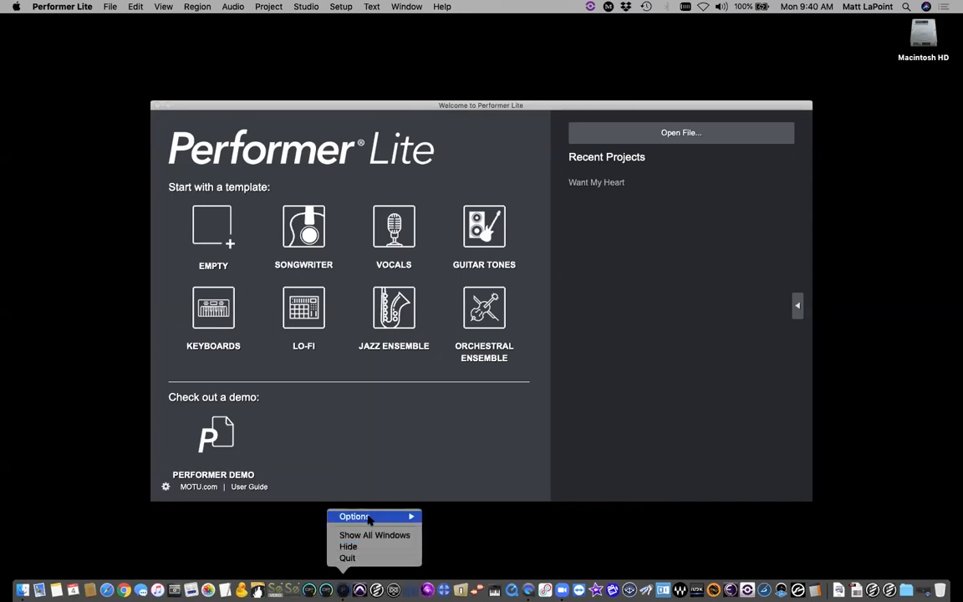
pyautogui.moveTo(369, 519)
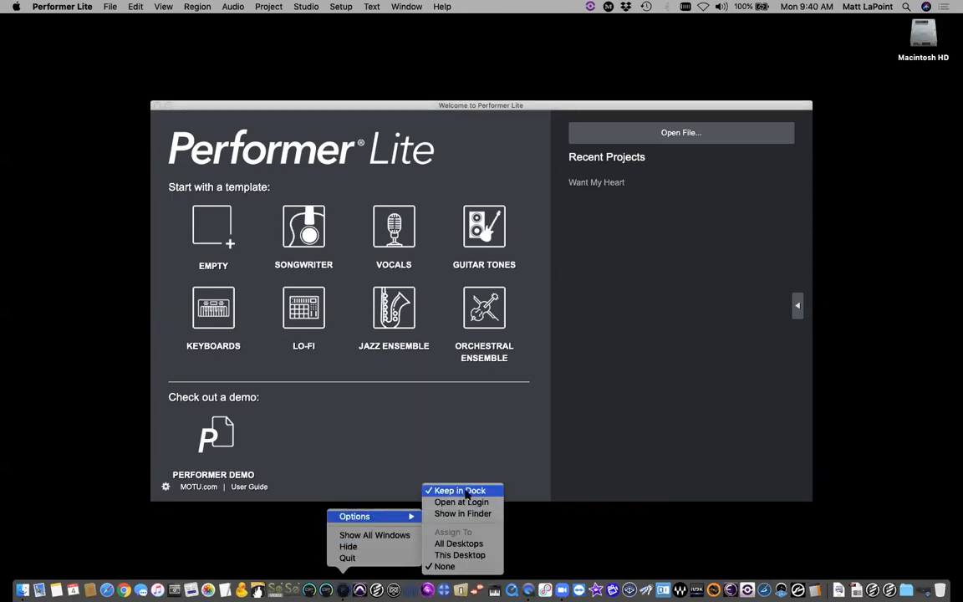
pyautogui.click(508, 454)
pyautogui.click(478, 86)
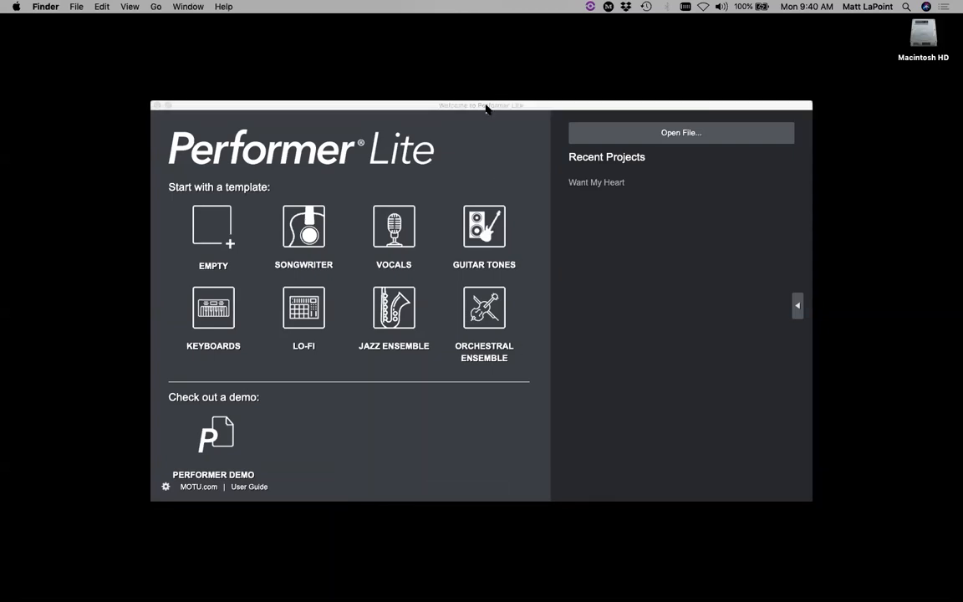
pyautogui.click(486, 109)
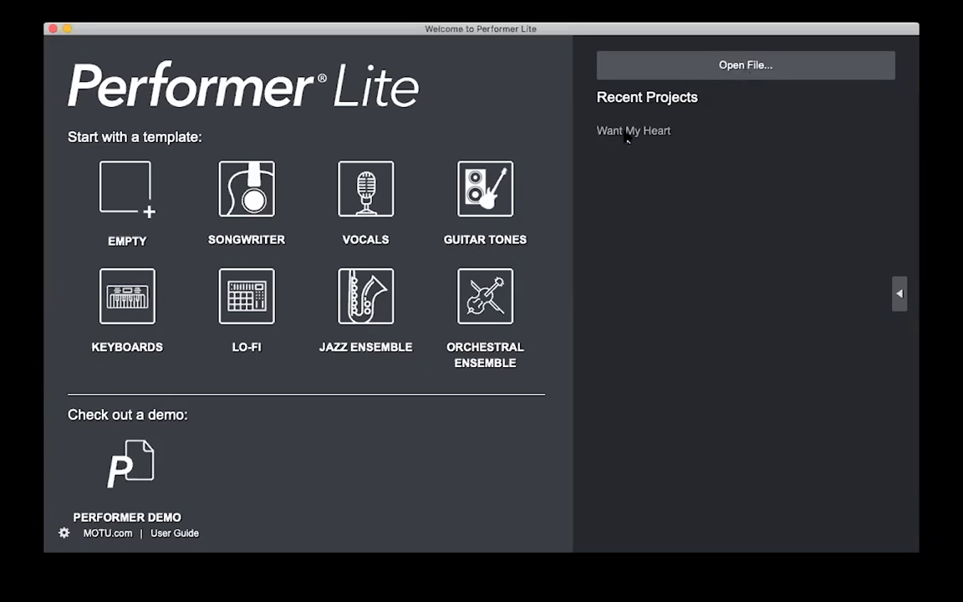
pyautogui.click(738, 66)
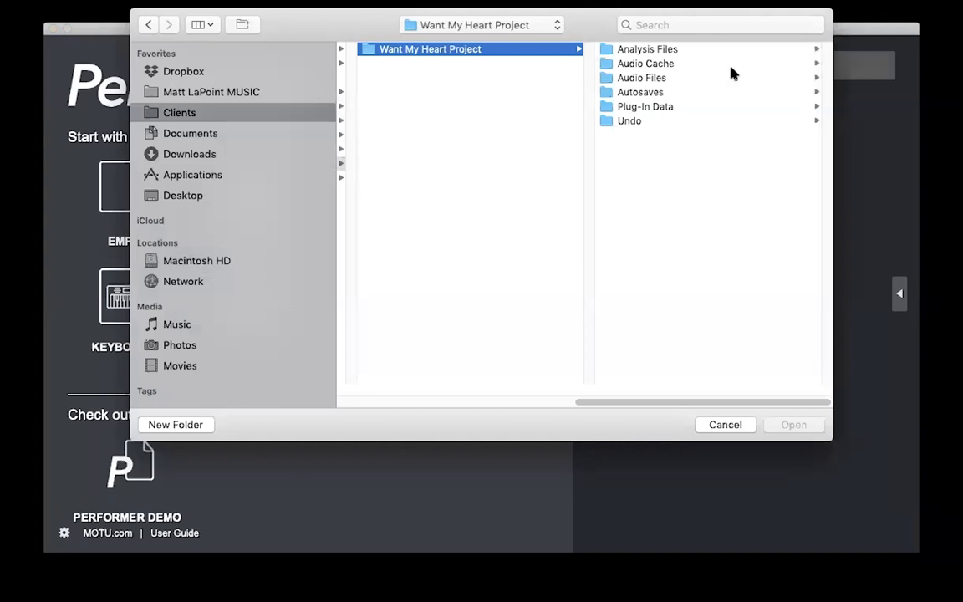
pyautogui.click(725, 425)
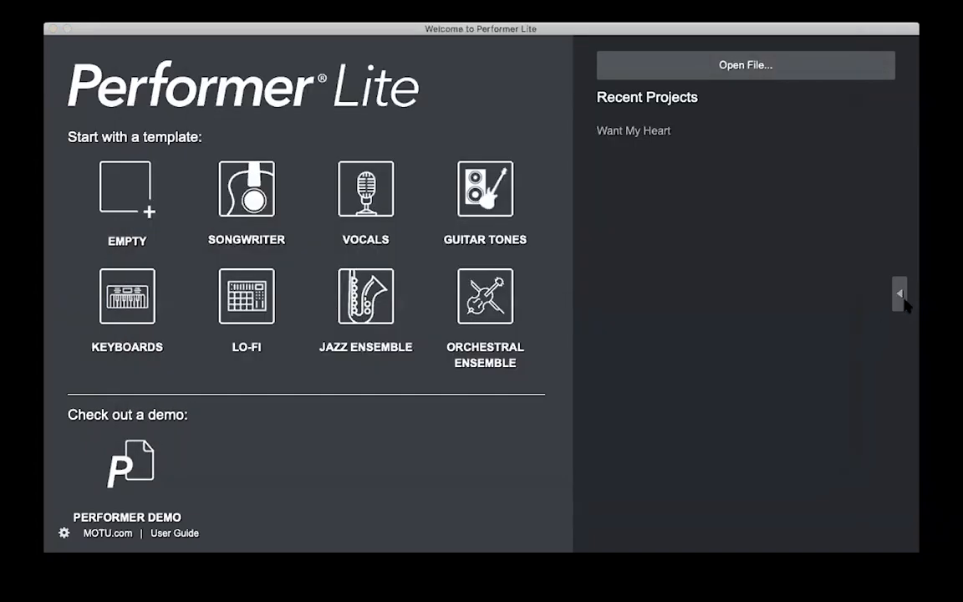
pyautogui.click(900, 295)
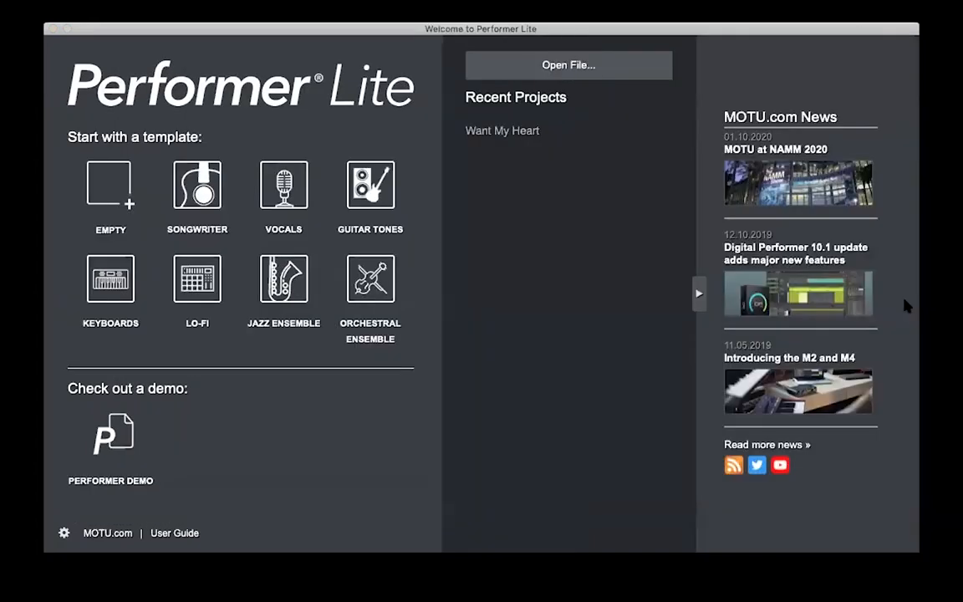
pyautogui.click(699, 295)
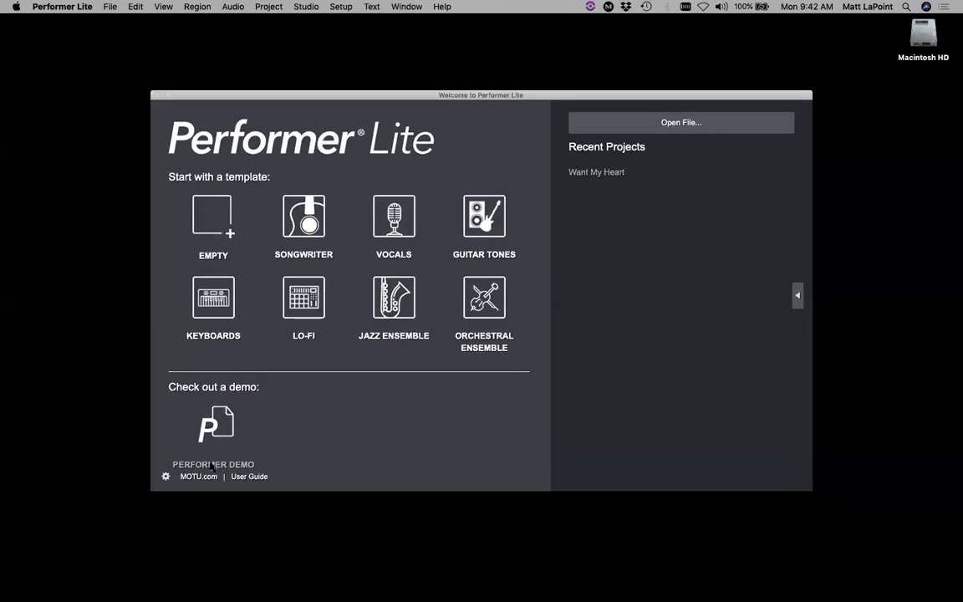
# - Open the bundled Performer Demo from the Welcome window
pyautogui.click(213, 466)
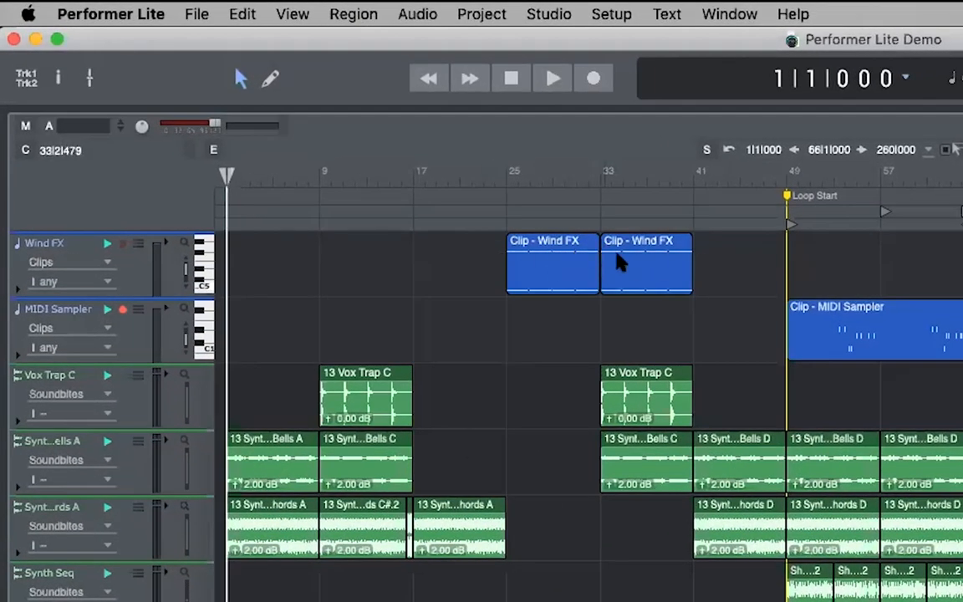
pyautogui.click(615, 261)
pyautogui.click(565, 276)
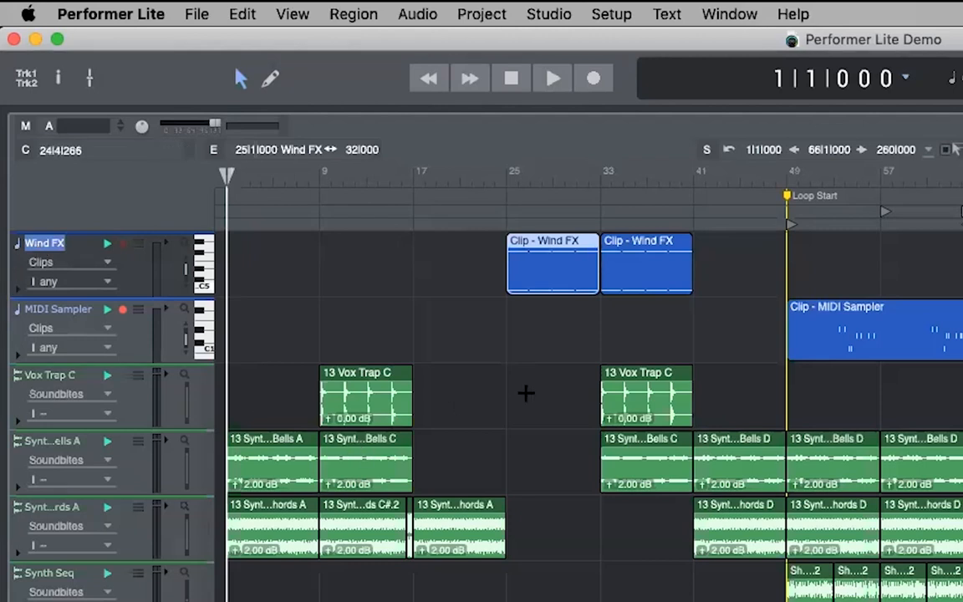
pyautogui.click(657, 394)
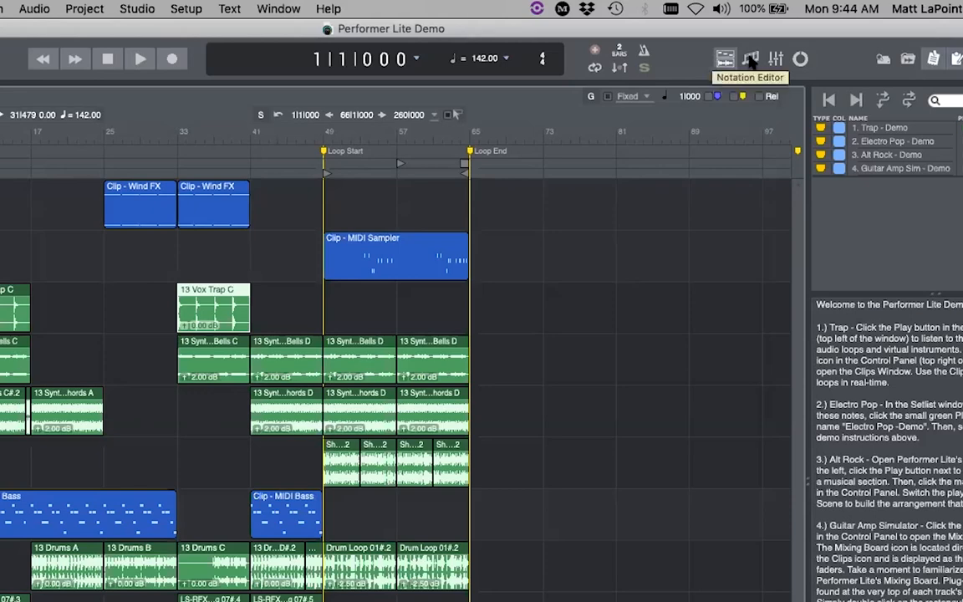
# - View the demo in the Notation Editor, then switch to the Mixing Board
pyautogui.click(750, 60)
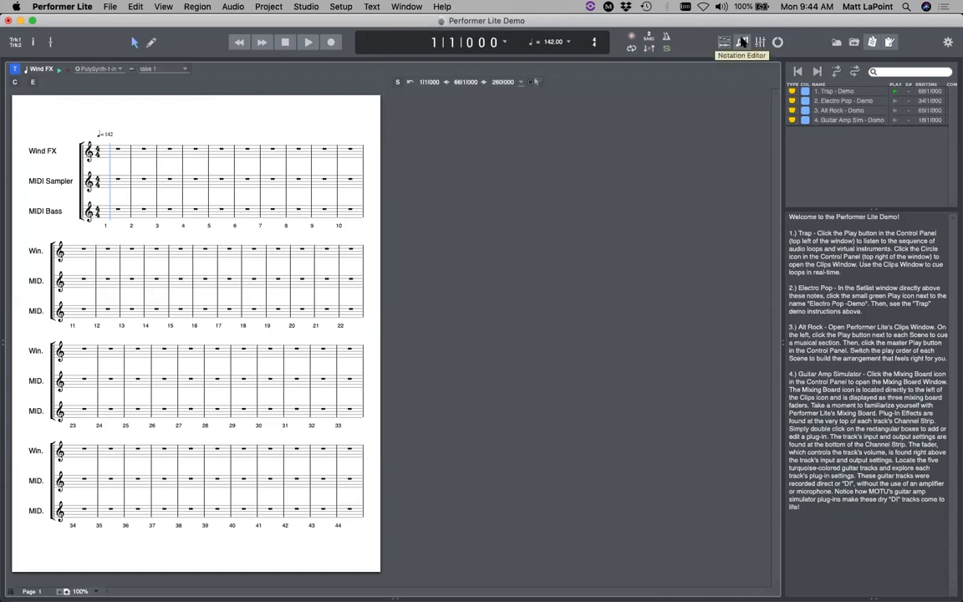
pyautogui.click(760, 42)
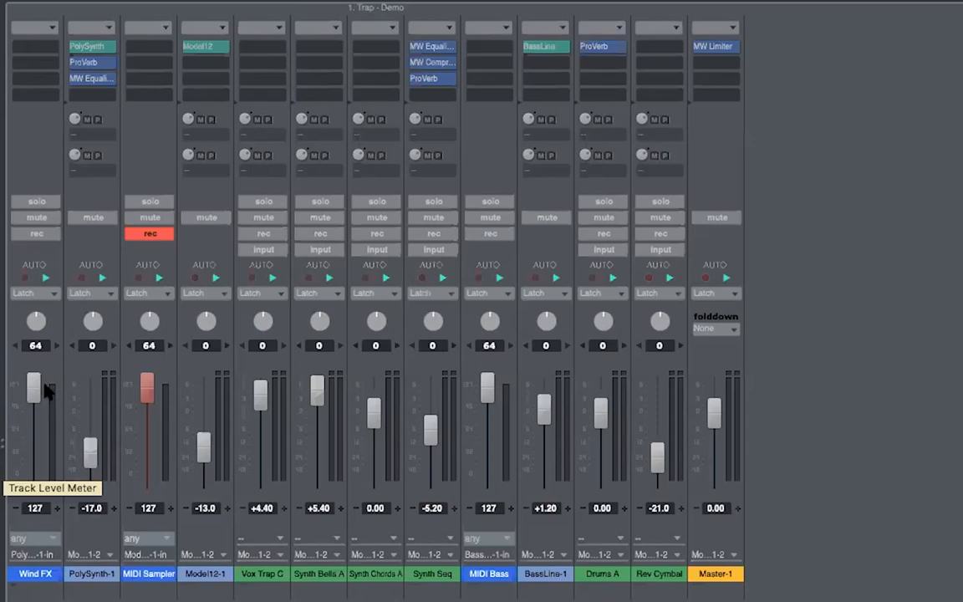
pyautogui.moveTo(30, 319)
pyautogui.mouseDown()
pyautogui.moveTo(18, 328)
pyautogui.moveTo(40, 332)
pyautogui.moveTo(33, 300)
pyautogui.moveTo(60, 292)
pyautogui.moveTo(32, 316)
pyautogui.mouseUp()
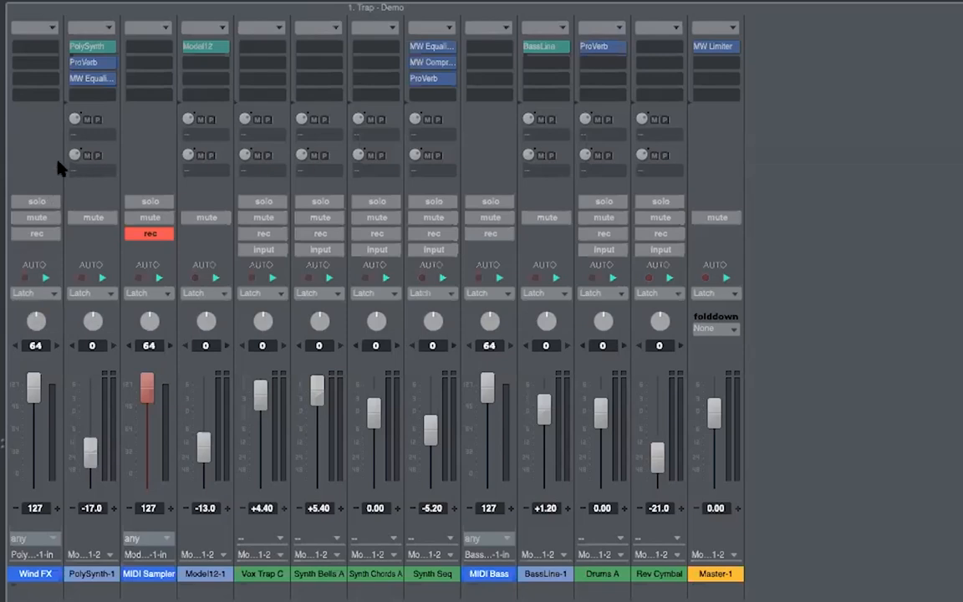
pyautogui.click(88, 47)
pyautogui.moveTo(843, 44); pyautogui.dragTo(649, 64)
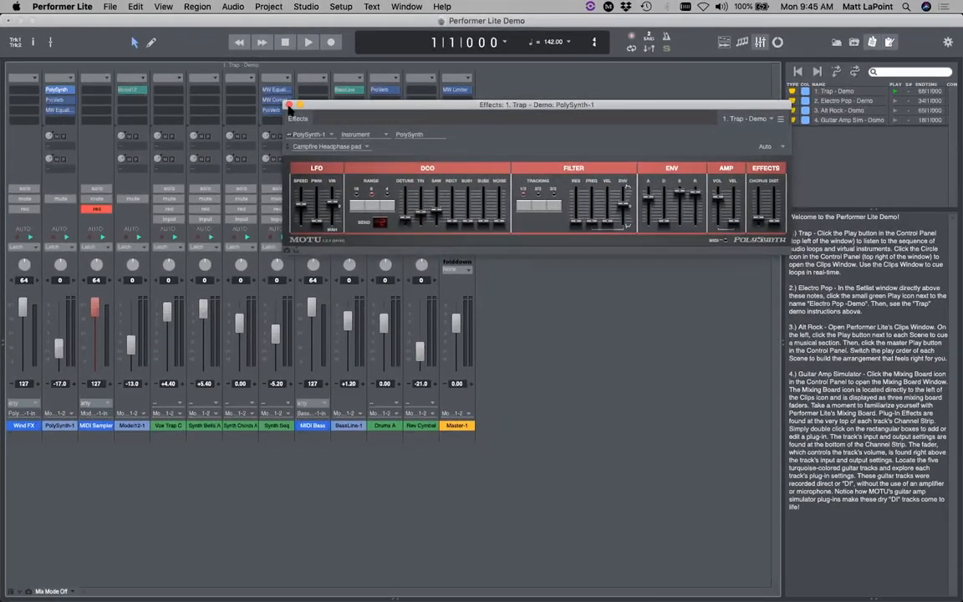
pyautogui.click(288, 104)
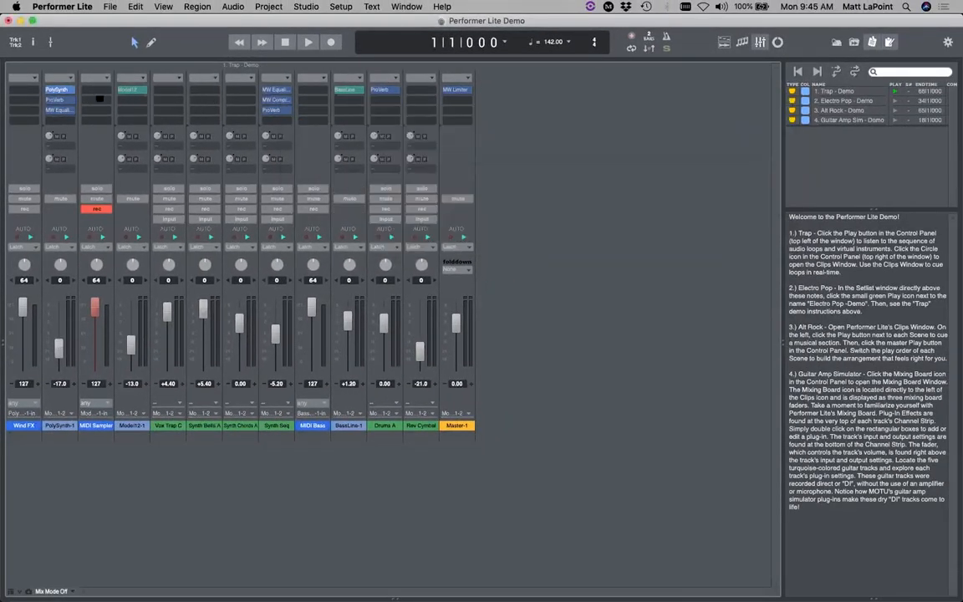
pyautogui.doubleClick(64, 107)
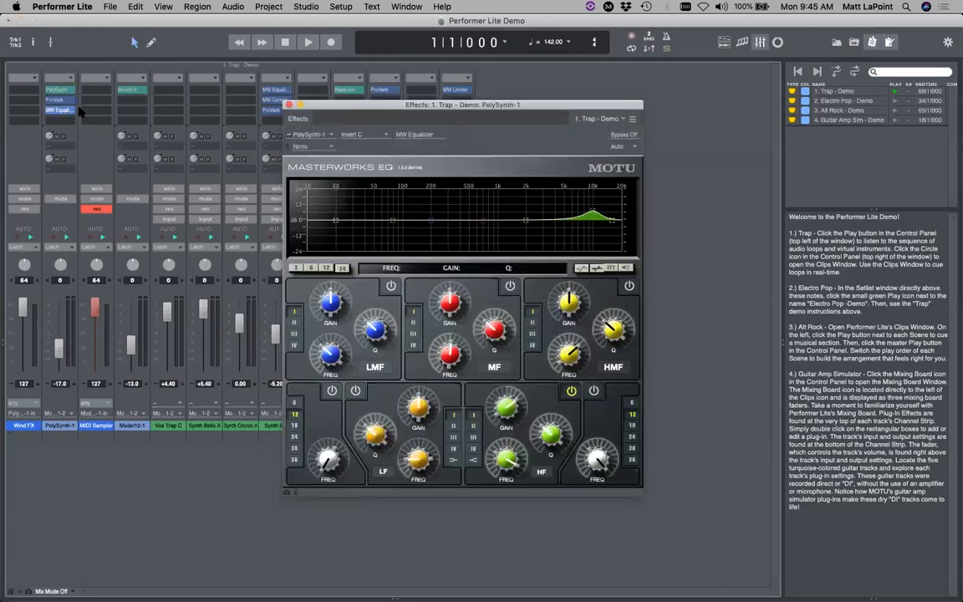
pyautogui.click(289, 105)
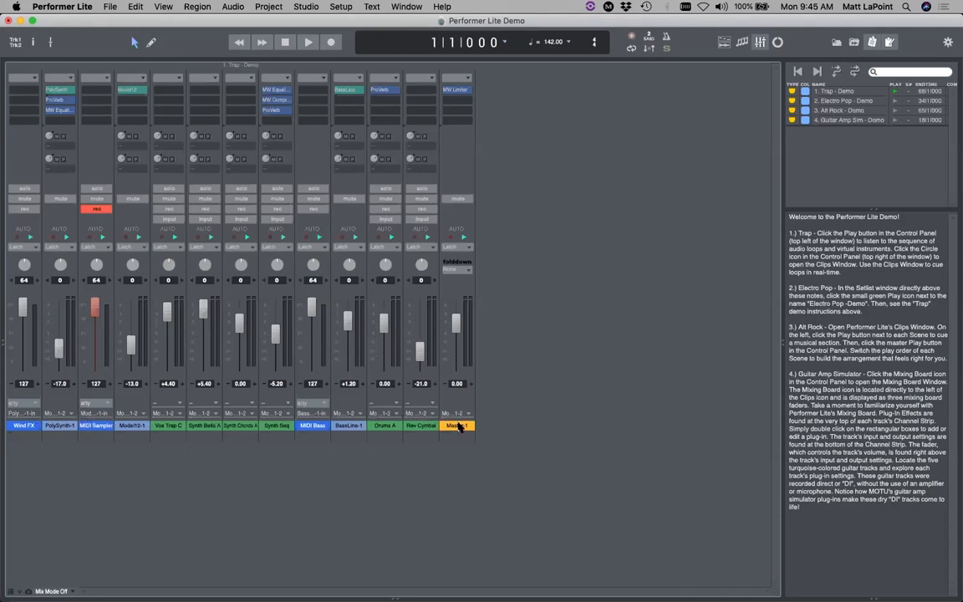
# - Lower the Master-1 fader to -12.5 and show the Clips window
pyautogui.moveTo(456, 326)
pyautogui.mouseDown()
pyautogui.moveTo(458, 349)
pyautogui.moveTo(456, 325)
pyautogui.mouseUp()
pyautogui.click(777, 42)
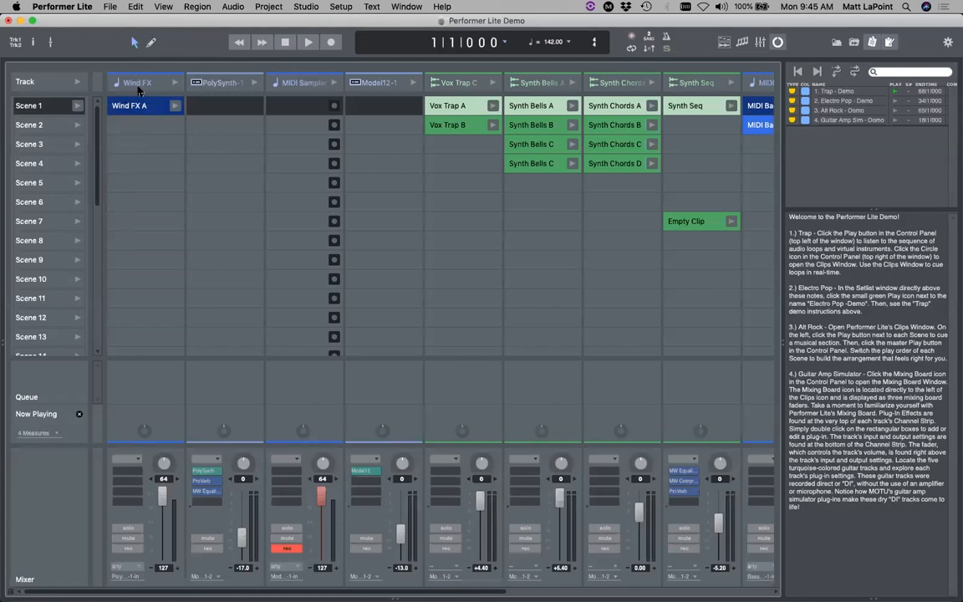
pyautogui.doubleClick(444, 103)
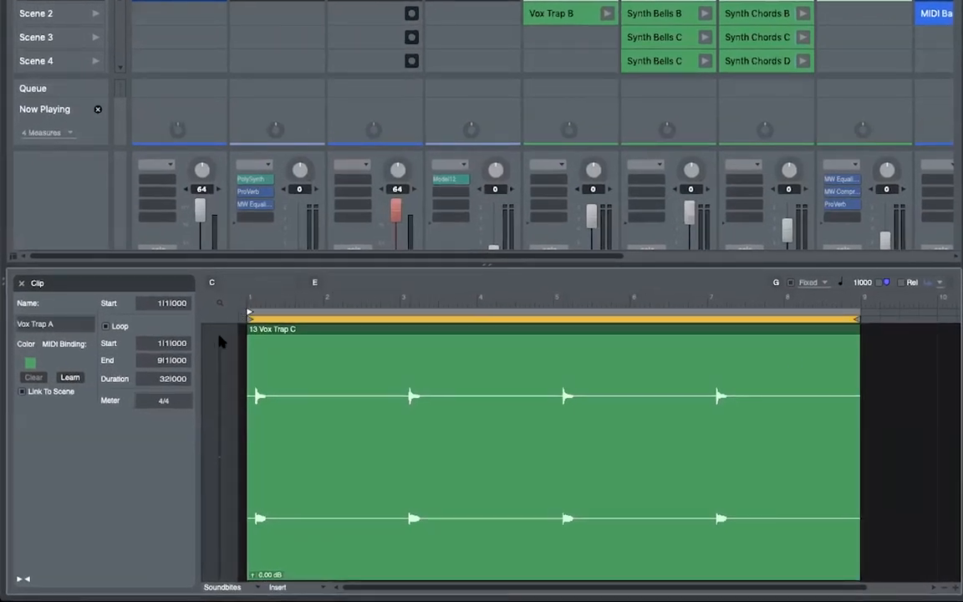
pyautogui.moveTo(856, 319)
pyautogui.mouseDown()
pyautogui.moveTo(762, 319)
pyautogui.moveTo(857, 319)
pyautogui.mouseUp()
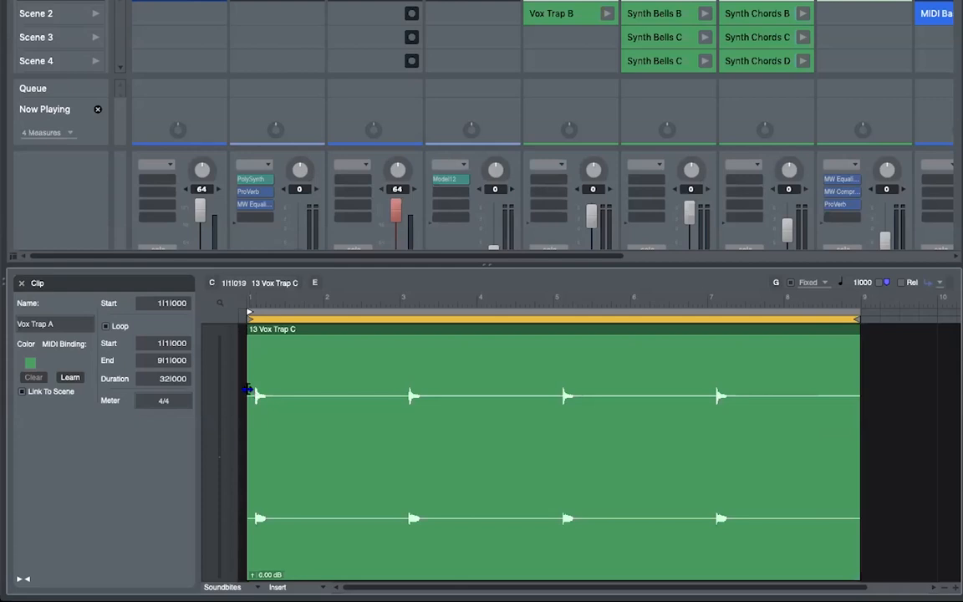
pyautogui.moveTo(251, 389); pyautogui.dragTo(328, 387)
pyautogui.hotkey('ctrl', 'z')
pyautogui.click(20, 284)
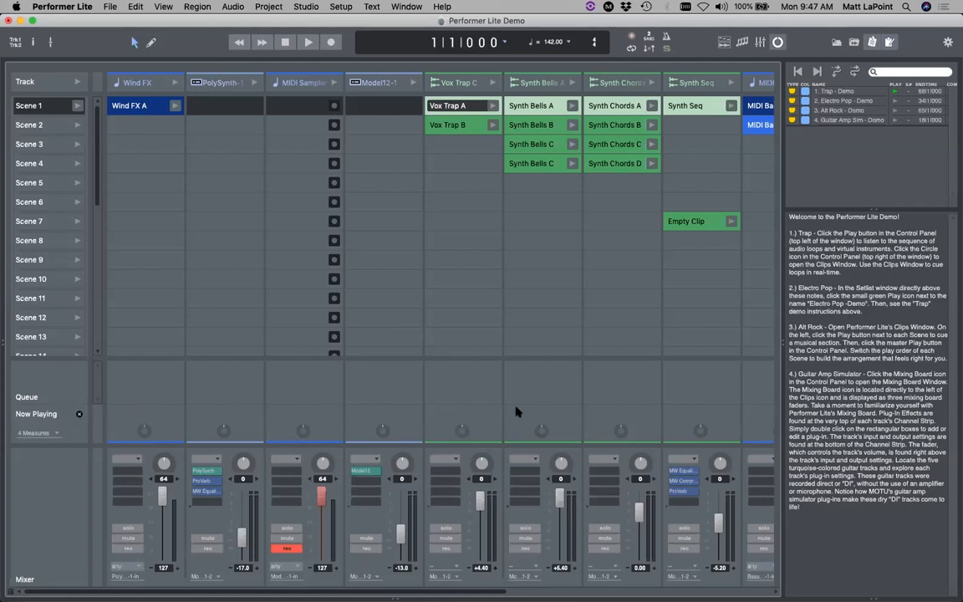
# - Keep the clip launch length at 4 Measures, launch Vox Trap A then B, and stop
pyautogui.click(42, 434)
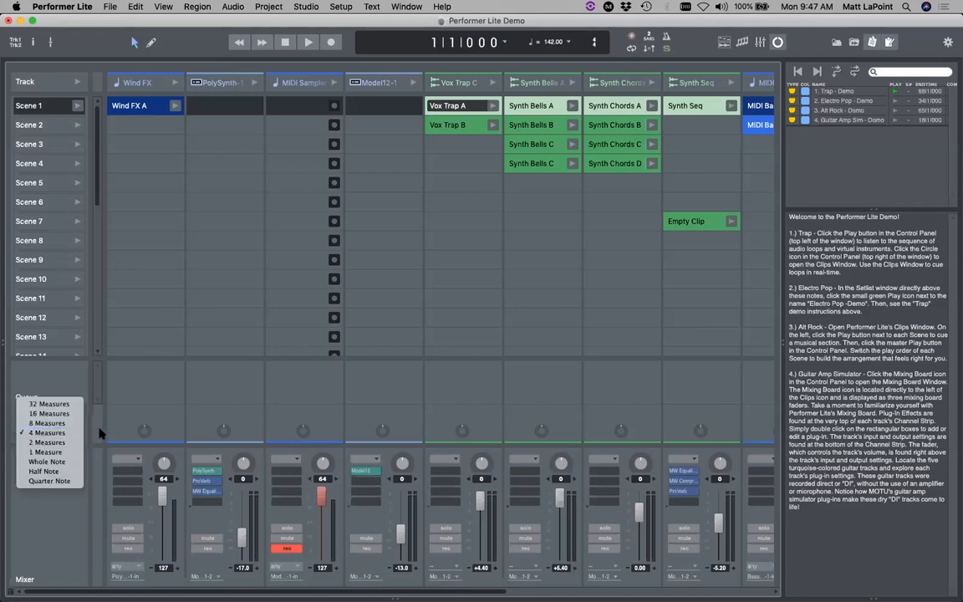
pyautogui.click(269, 334)
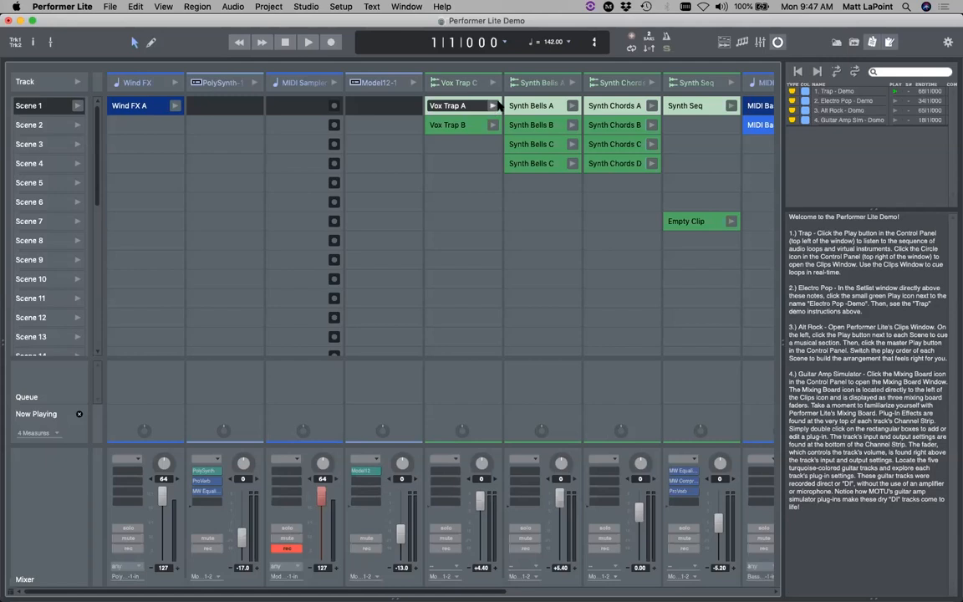
pyautogui.click(493, 105)
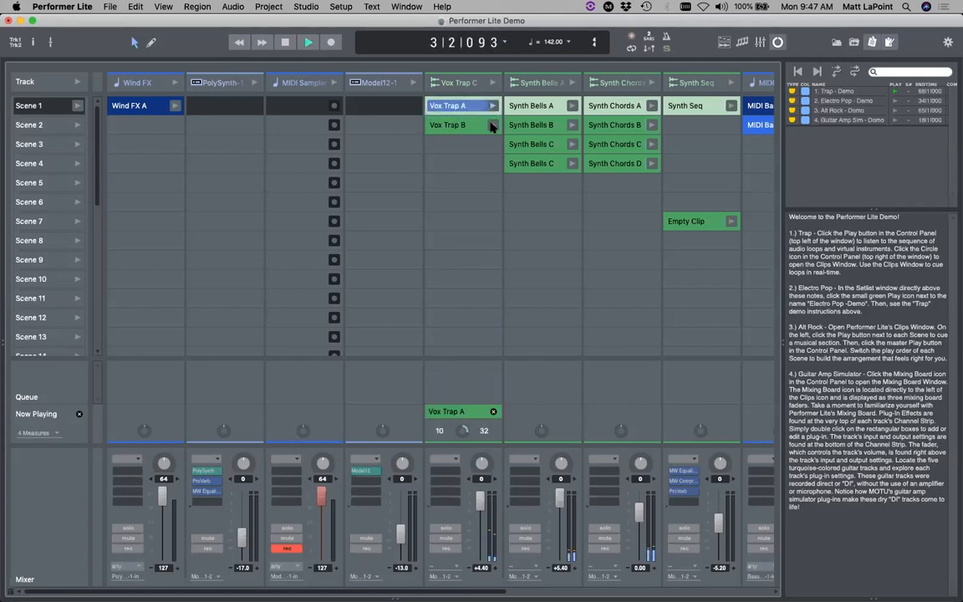
pyautogui.click(492, 124)
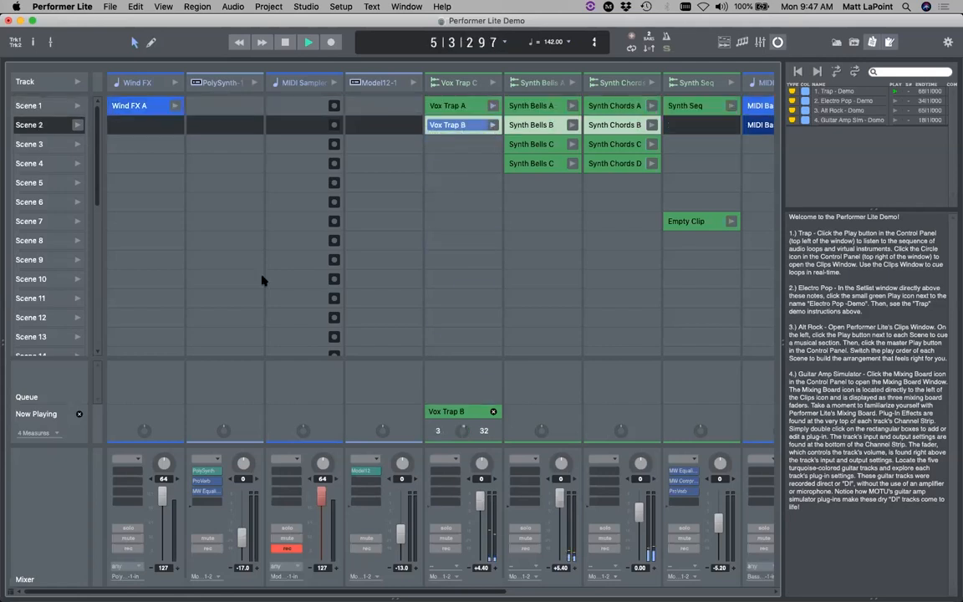
pyautogui.click(78, 414)
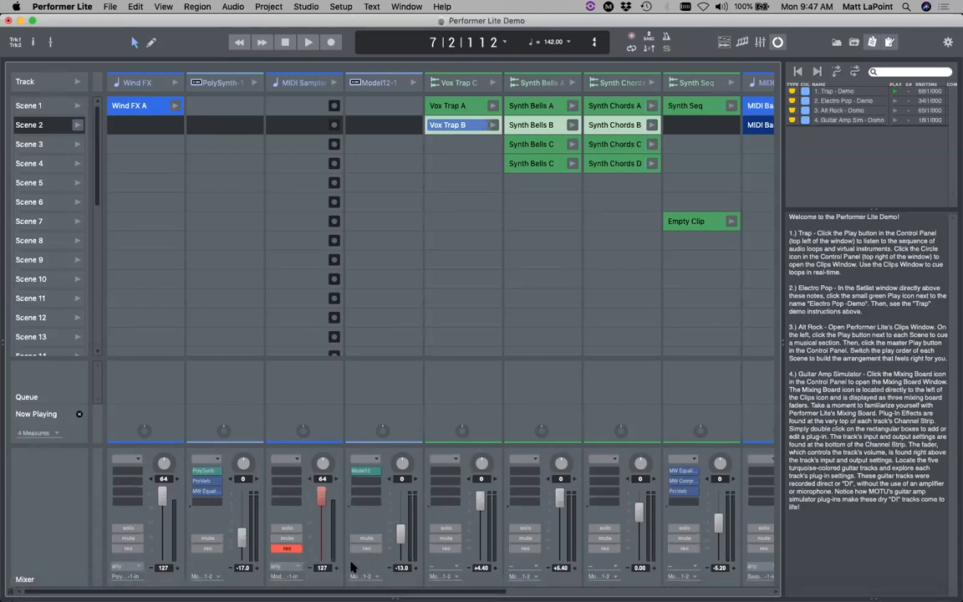
# - Switch from the Clips grid to the Tracks overview and return the playhead to the song start
pyautogui.hscroll(3, 432, 521)
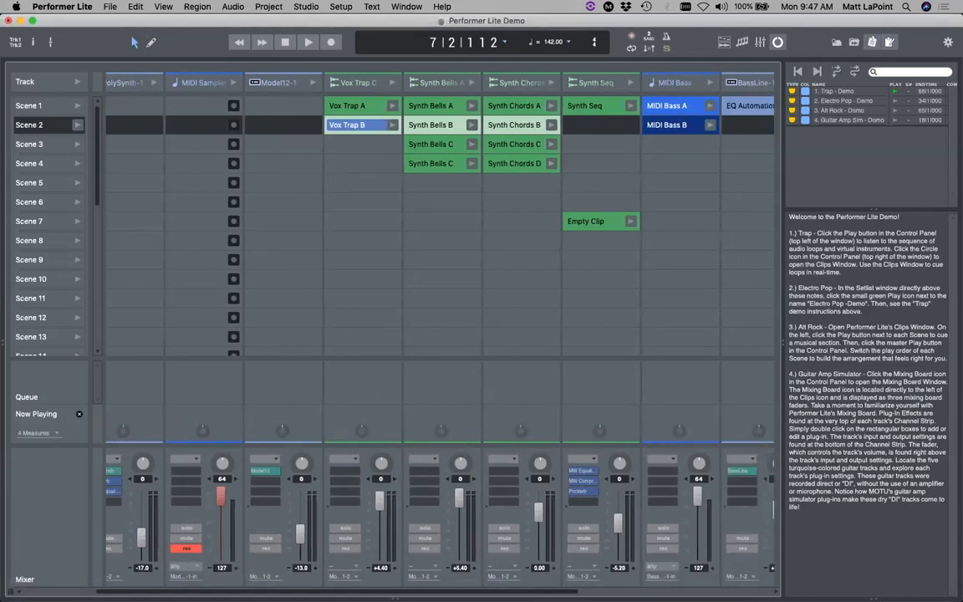
pyautogui.click(724, 42)
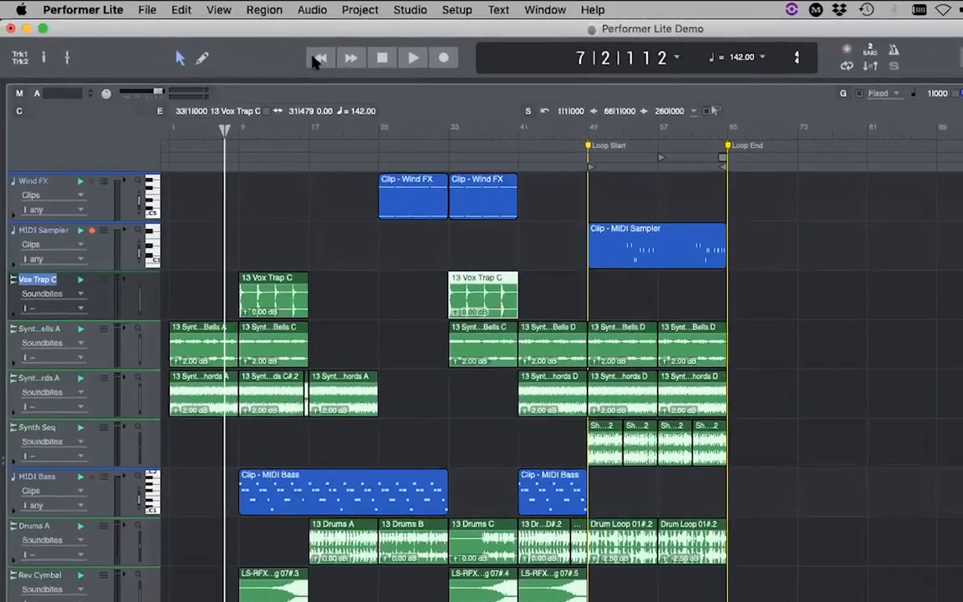
pyautogui.click(257, 45)
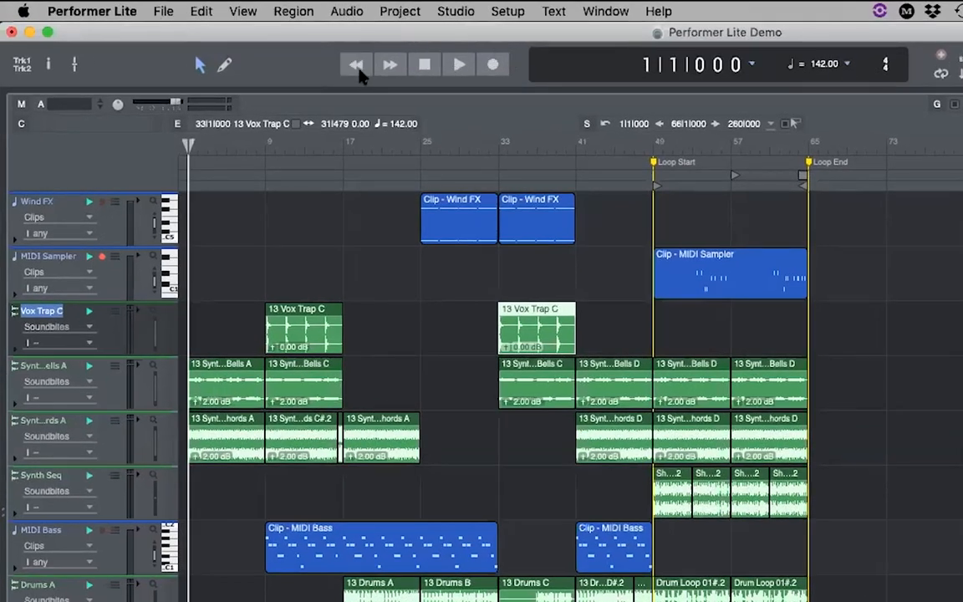
# - Play briefly, stop, rewind, then locate the playhead to bar 25 through the counter
pyautogui.click(459, 64)
pyautogui.click(424, 66)
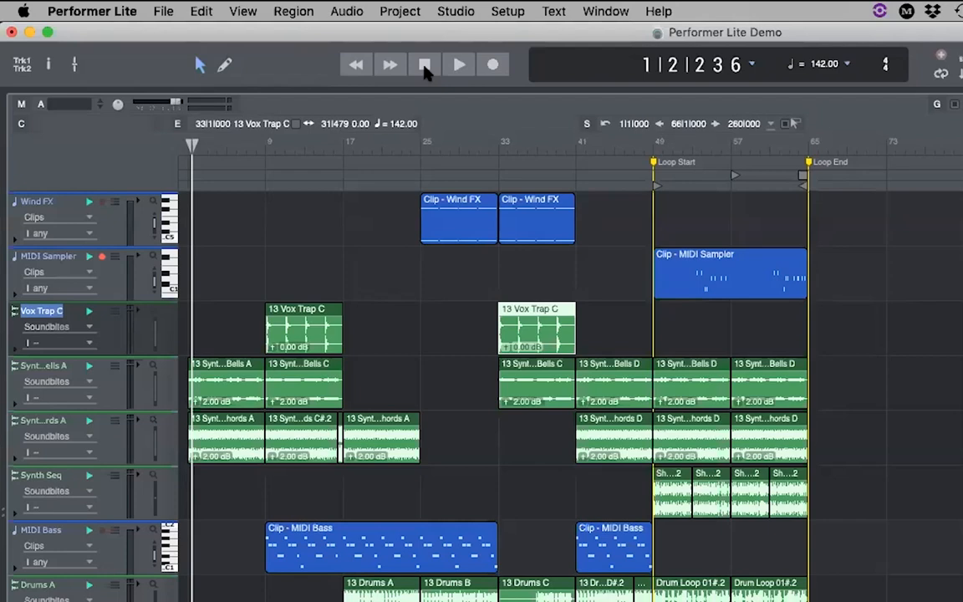
pyautogui.click(358, 66)
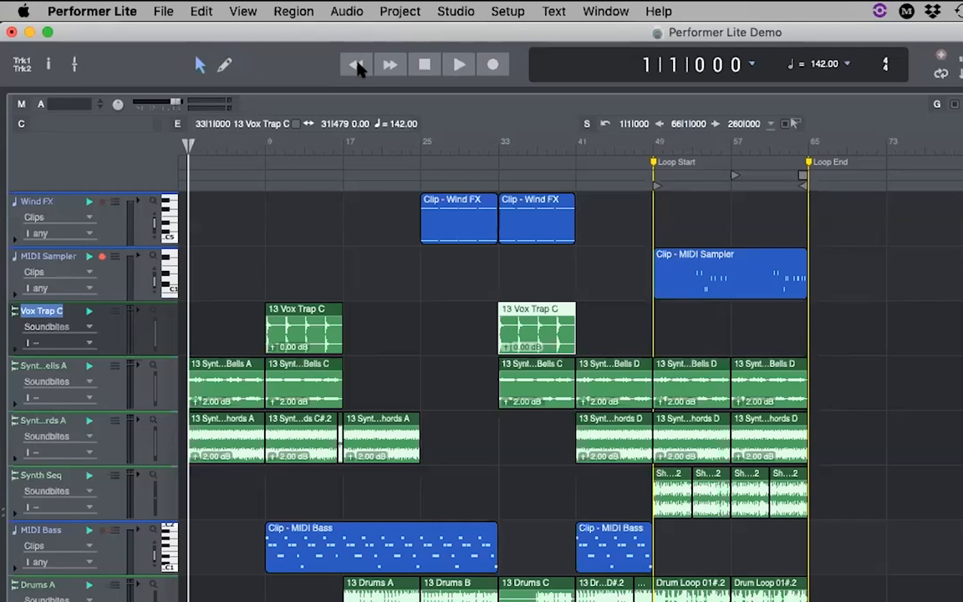
pyautogui.press('=')
pyautogui.write('25')
pyautogui.press('Return')
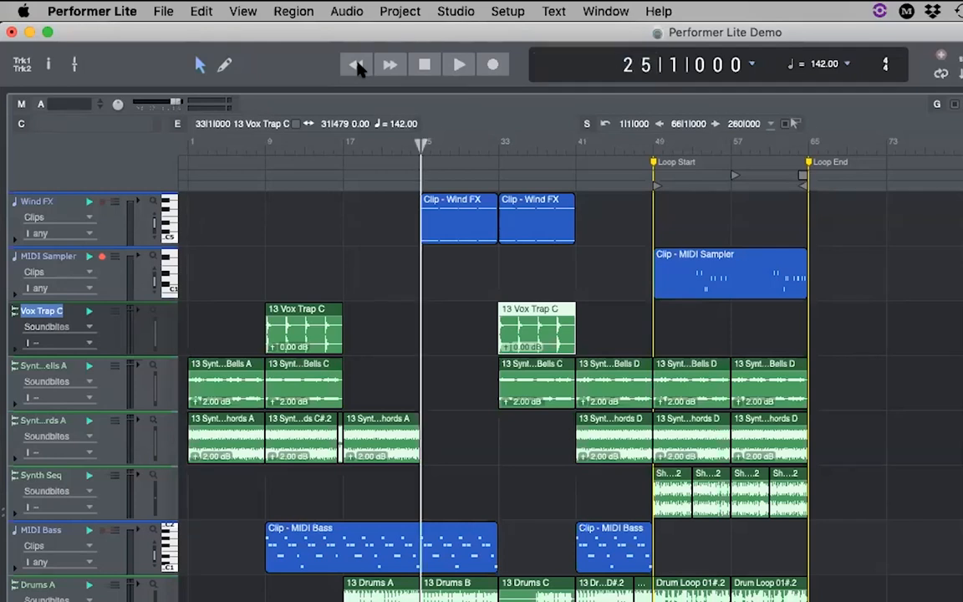
# - Rewind to bar 1, then locate the playhead to bar 20 with the counter shortcut
pyautogui.click(358, 66)
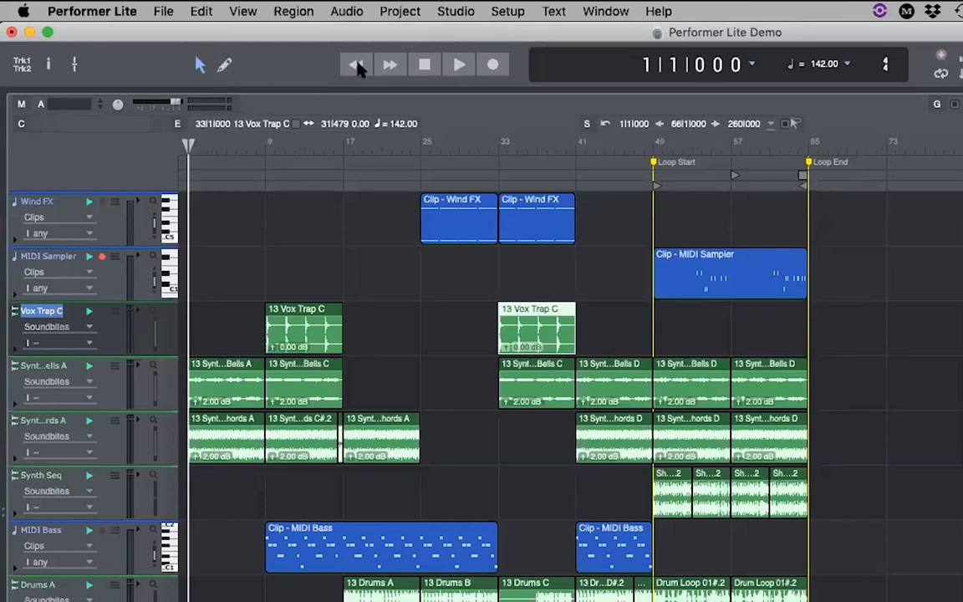
pyautogui.press('=')
pyautogui.write('20')
pyautogui.press('Return')
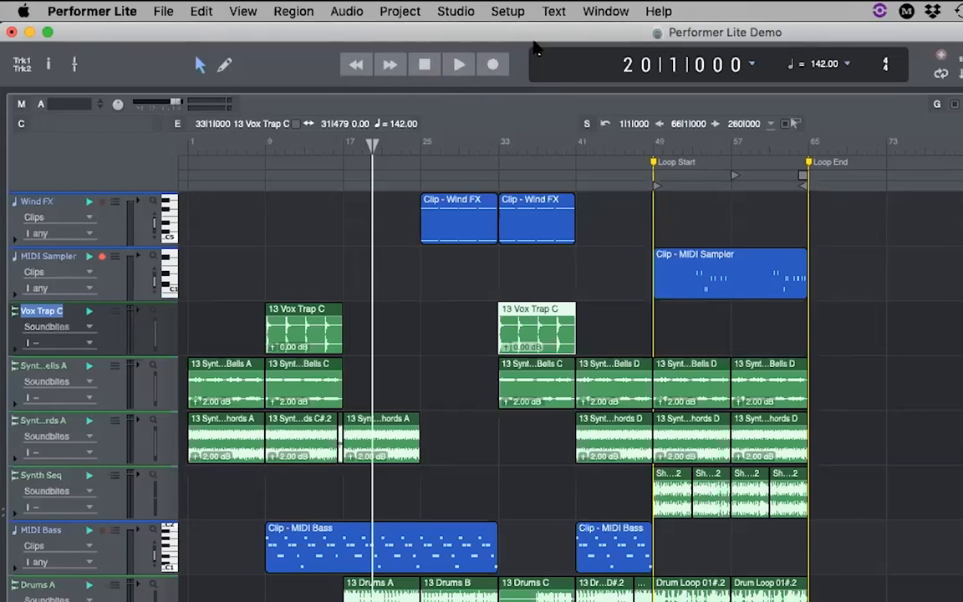
# - Enter 1 in the main counter to move the playhead back to bar 1
pyautogui.click(633, 71)
pyautogui.write('1')
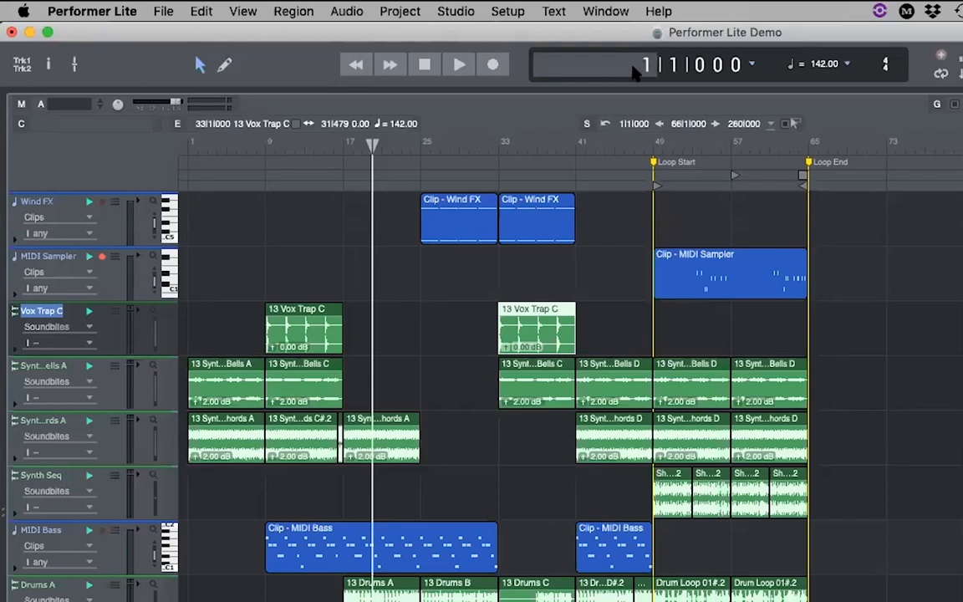
pyautogui.press('Return')
# - Switch the counter display to Real time, then Frames, then back to Measures
pyautogui.click(753, 66)
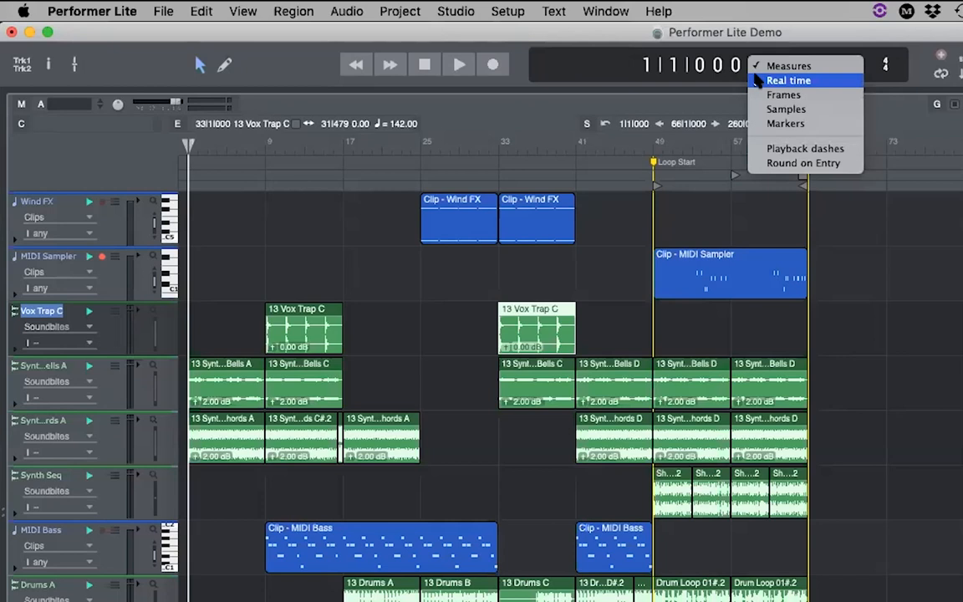
pyautogui.click(757, 79)
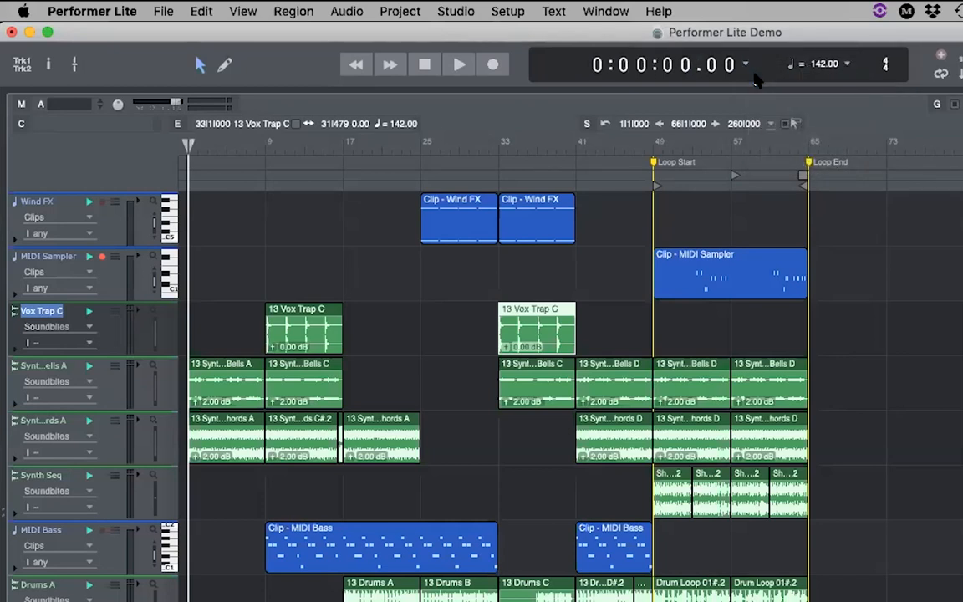
pyautogui.click(750, 66)
pyautogui.click(762, 82)
pyautogui.click(750, 66)
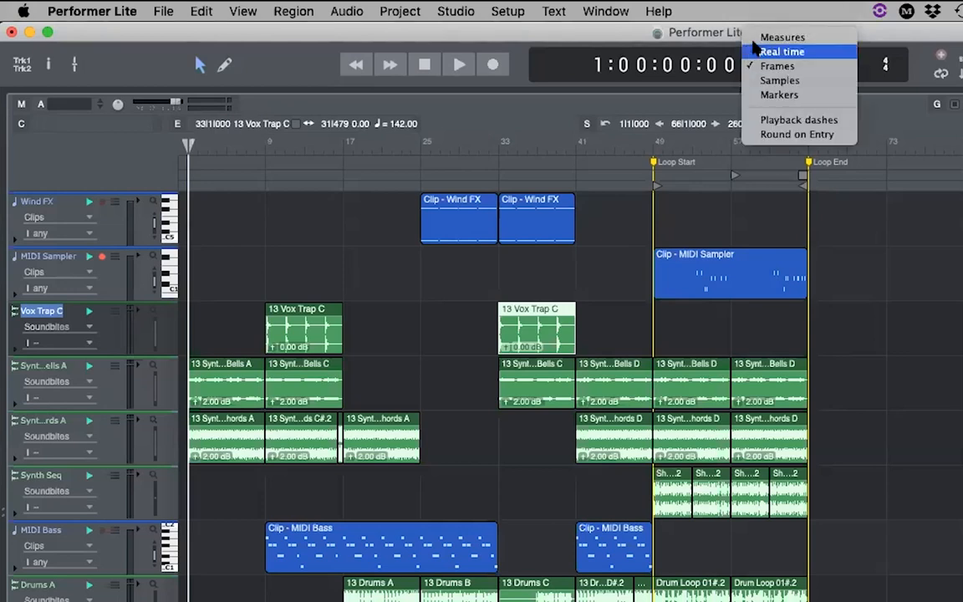
pyautogui.click(765, 37)
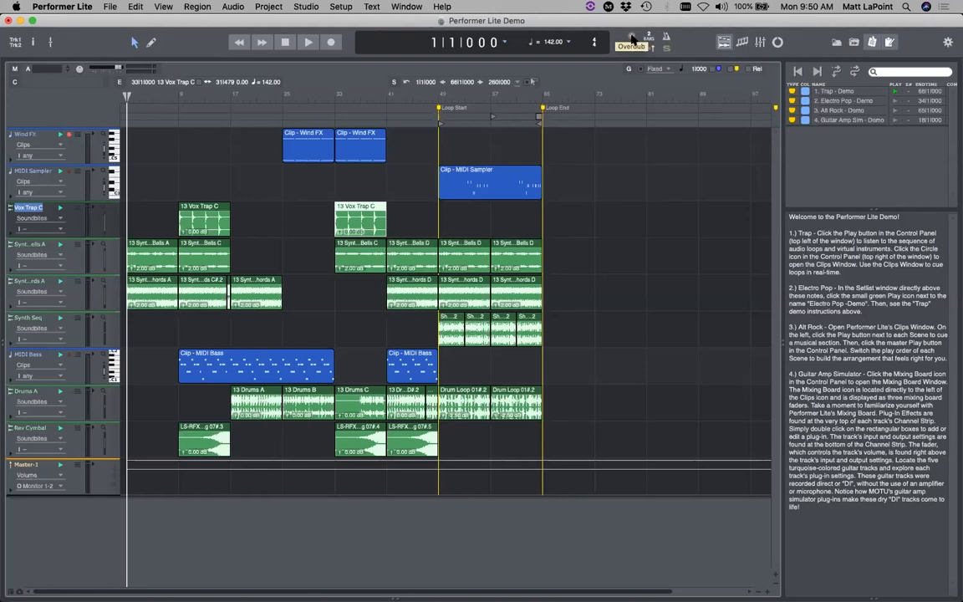
# - Enable the Overdub button in the Control Panel
pyautogui.click(633, 38)
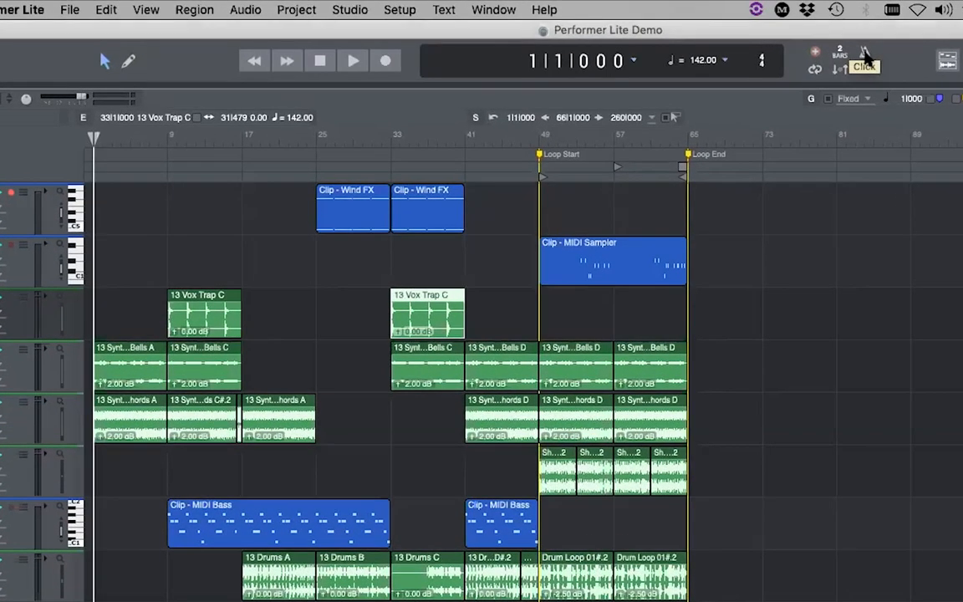
pyautogui.doubleClick(866, 57)
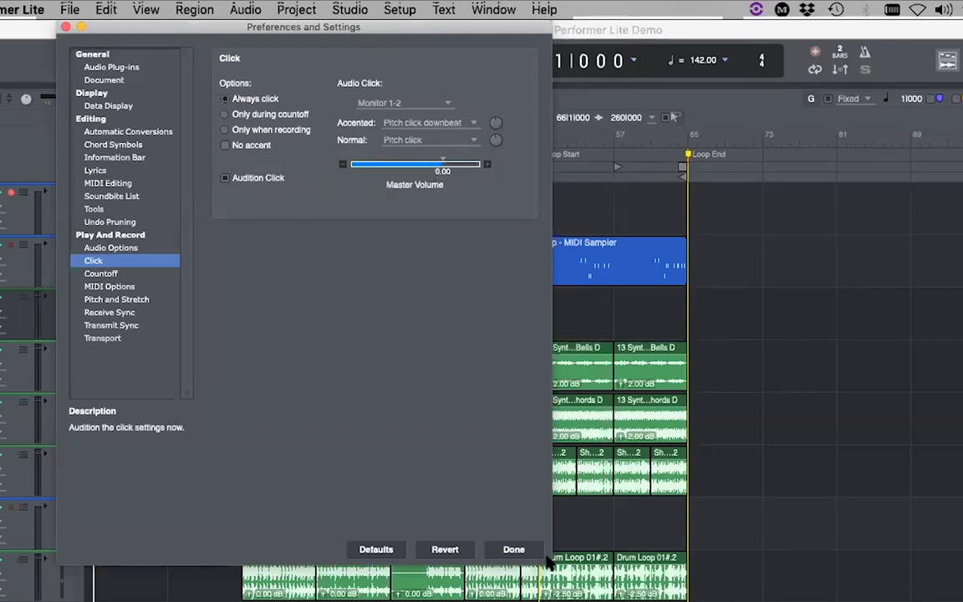
pyautogui.click(514, 550)
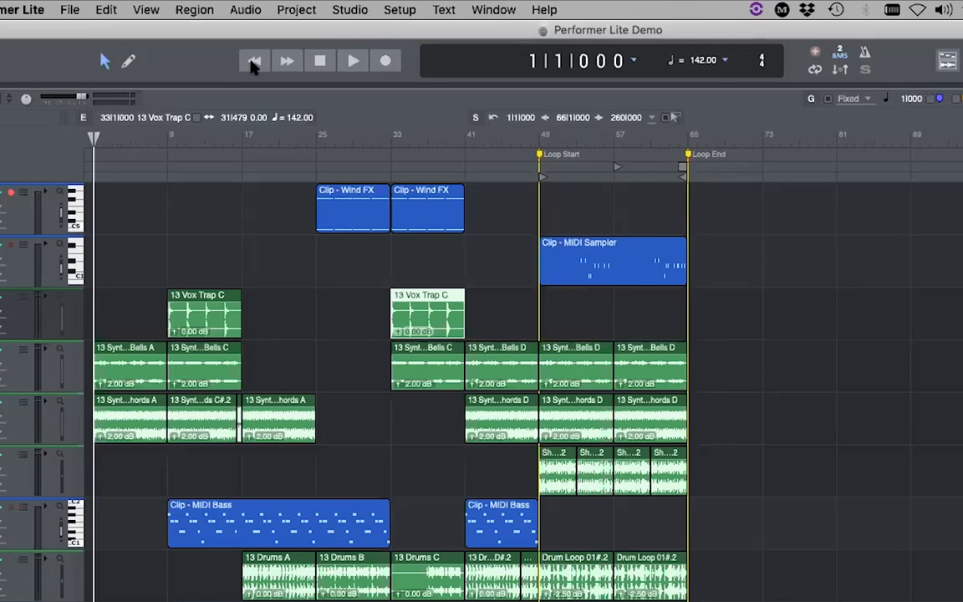
# - Play through the countoff, stop, then open the metronome click settings and close them with Done
pyautogui.click(343, 64)
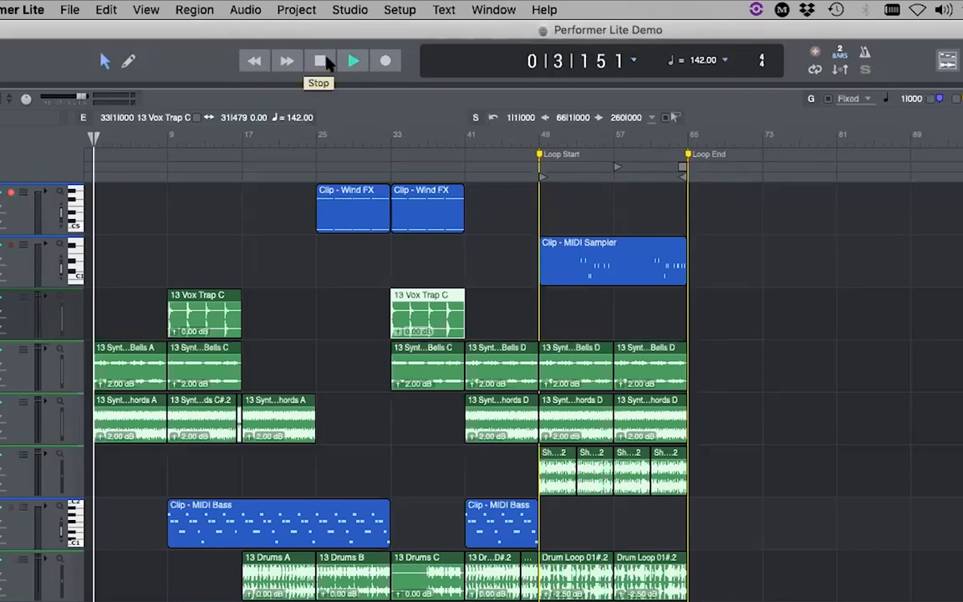
pyautogui.click(327, 65)
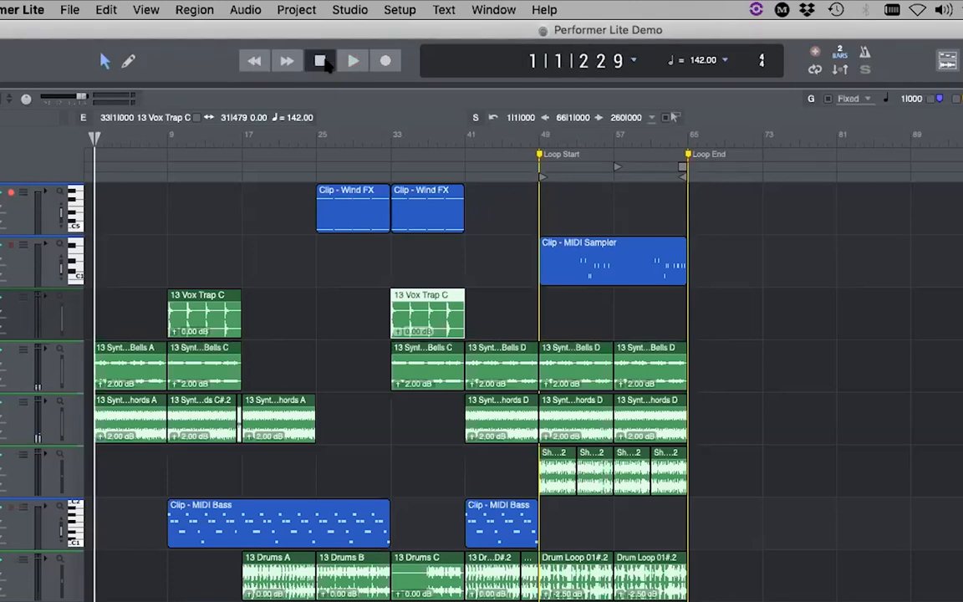
pyautogui.click(862, 50)
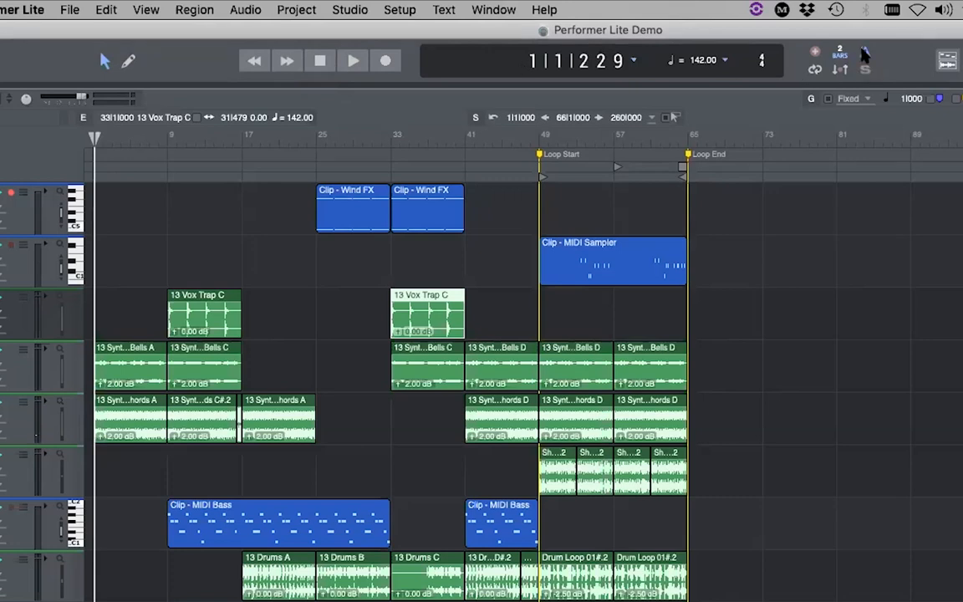
pyautogui.click(863, 50)
pyautogui.click(513, 550)
pyautogui.doubleClick(841, 52)
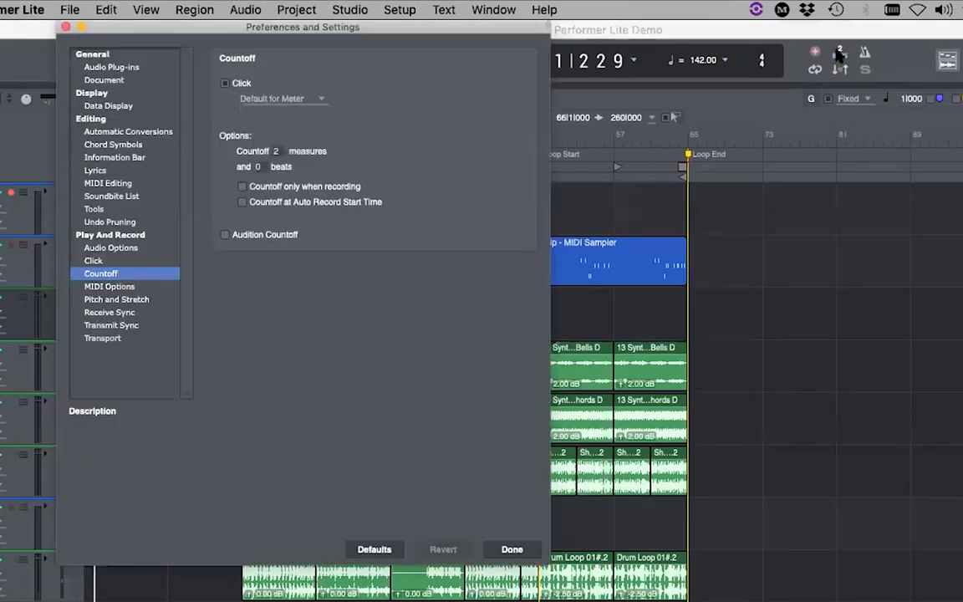
pyautogui.click(222, 236)
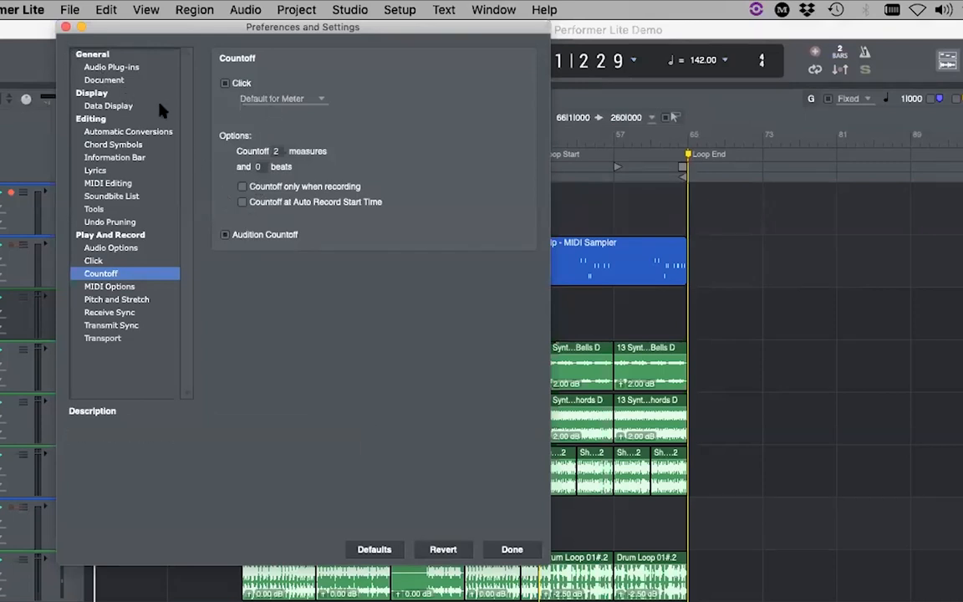
pyautogui.click(65, 28)
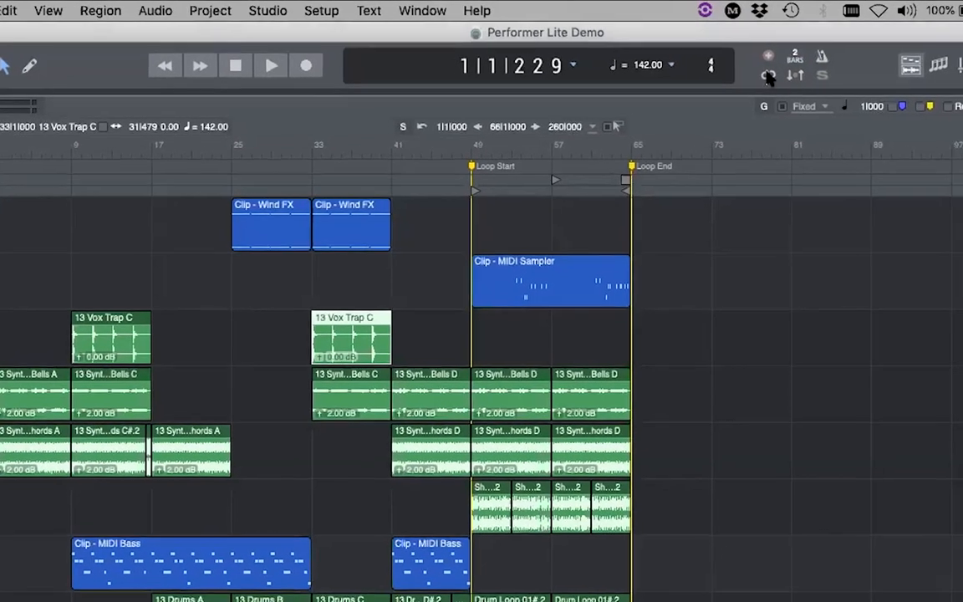
# - Turn on Memory Cycle looping and set the loop to span bars 25 to 33
pyautogui.click(816, 70)
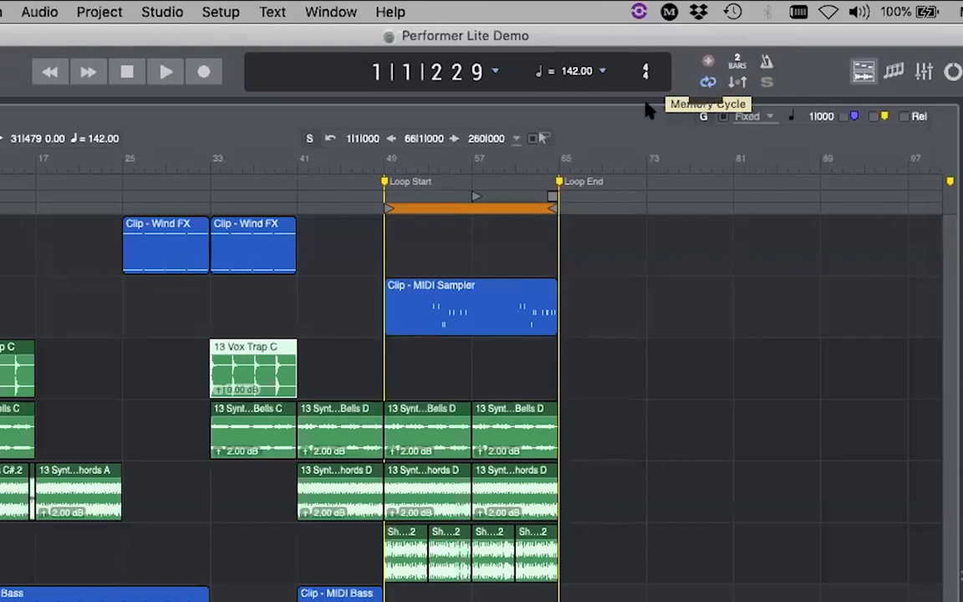
pyautogui.moveTo(386, 208); pyautogui.dragTo(124, 208)
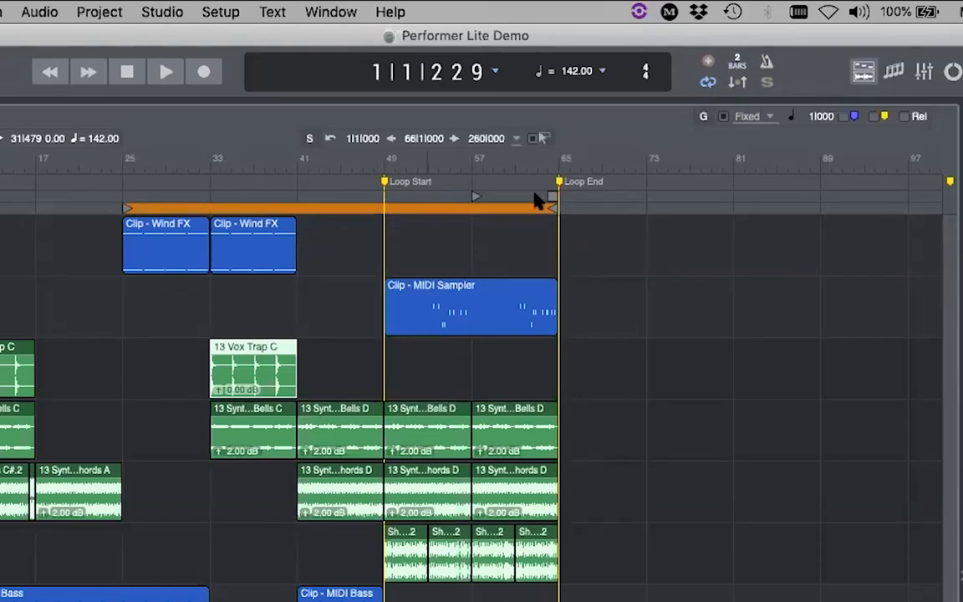
pyautogui.moveTo(554, 211); pyautogui.dragTo(211, 209)
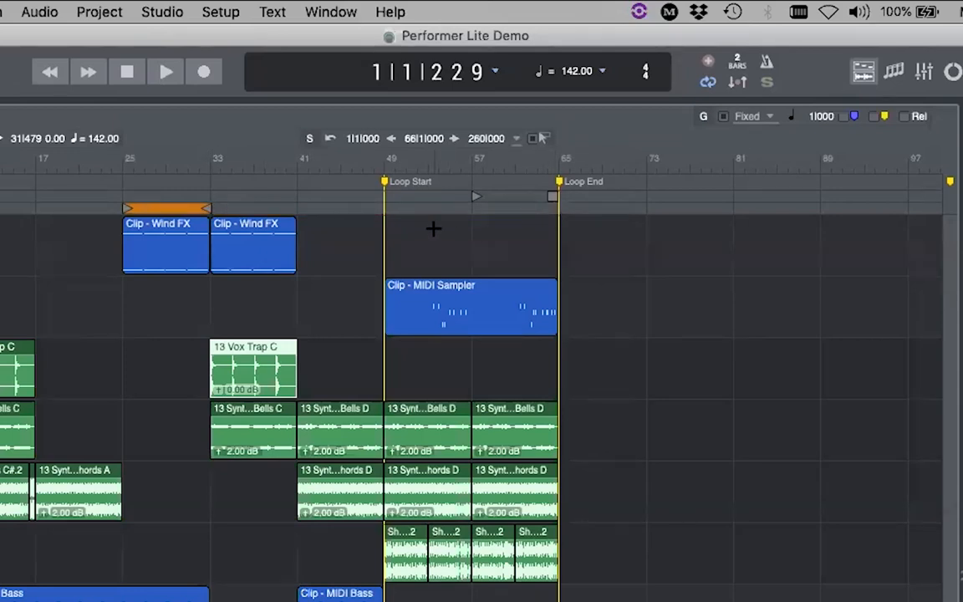
# - Play from bar 25 and stop at 26|3|089
pyautogui.click(117, 155)
pyautogui.press('space')
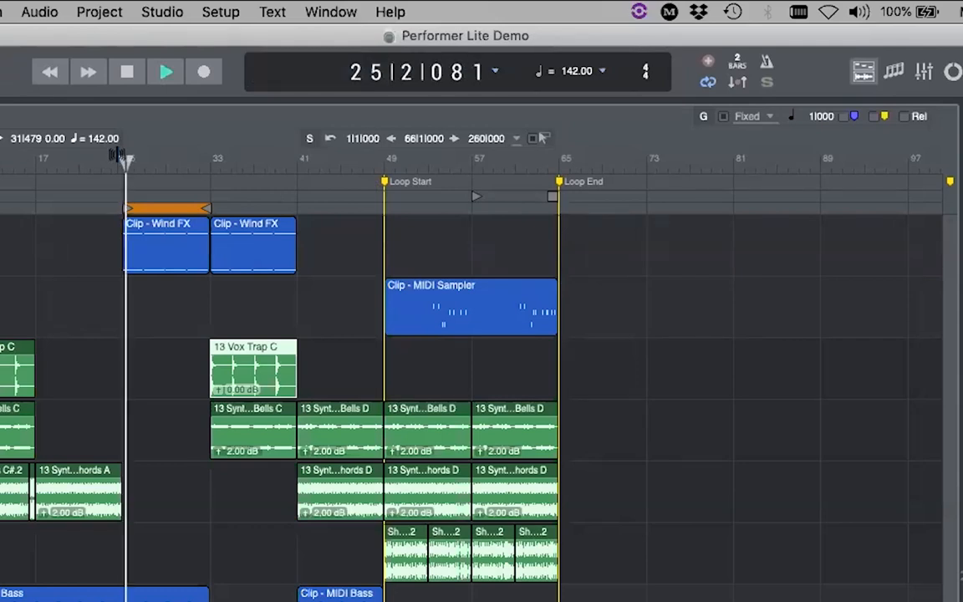
pyautogui.click(132, 72)
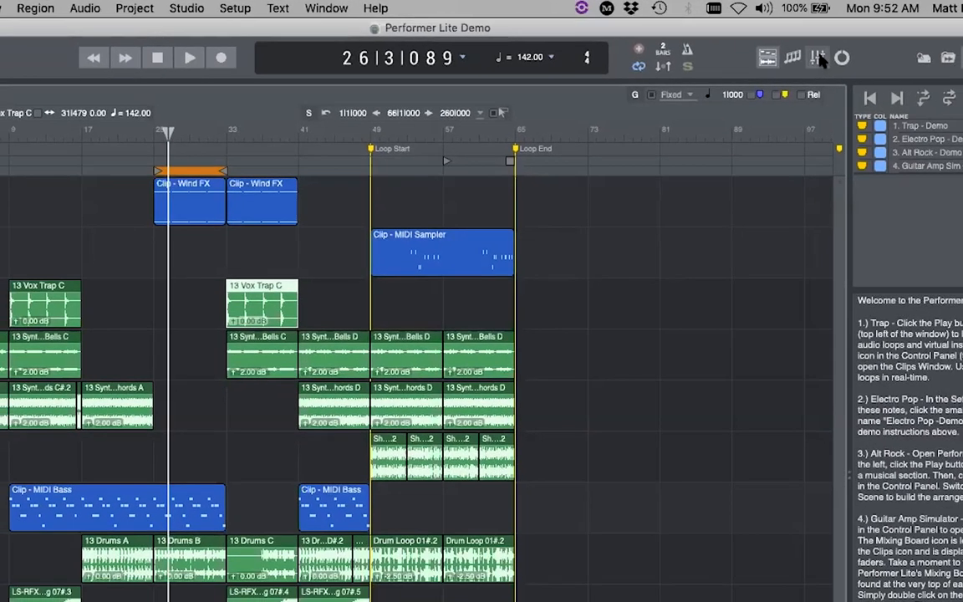
# - In the Mixing Board, lower the Master fader to -4.20 during playback, then return to Tracks Overview
pyautogui.click(869, 63)
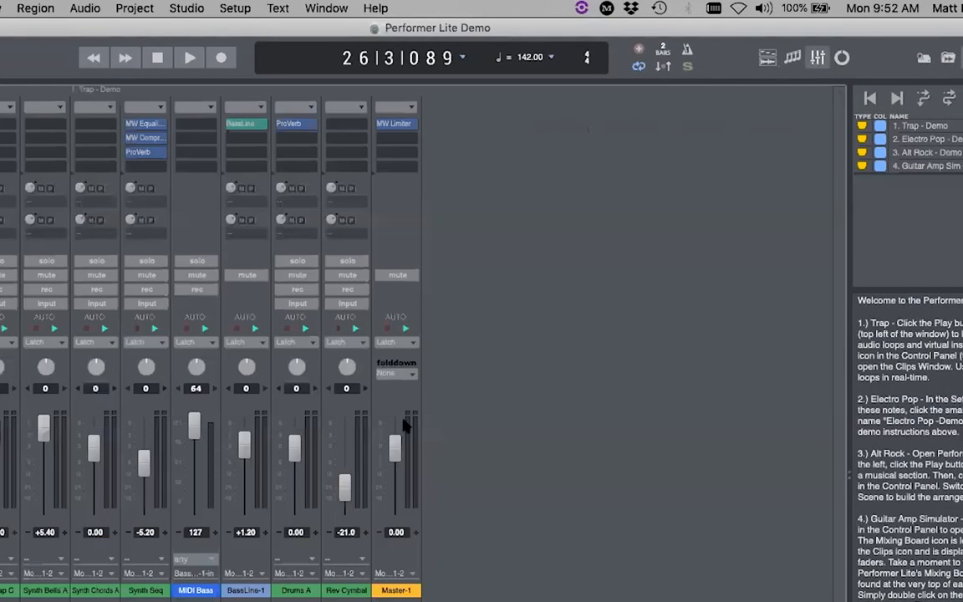
pyautogui.press('space')
pyautogui.moveTo(394, 449); pyautogui.dragTo(398, 474)
pyautogui.press('space')
pyautogui.click(767, 57)
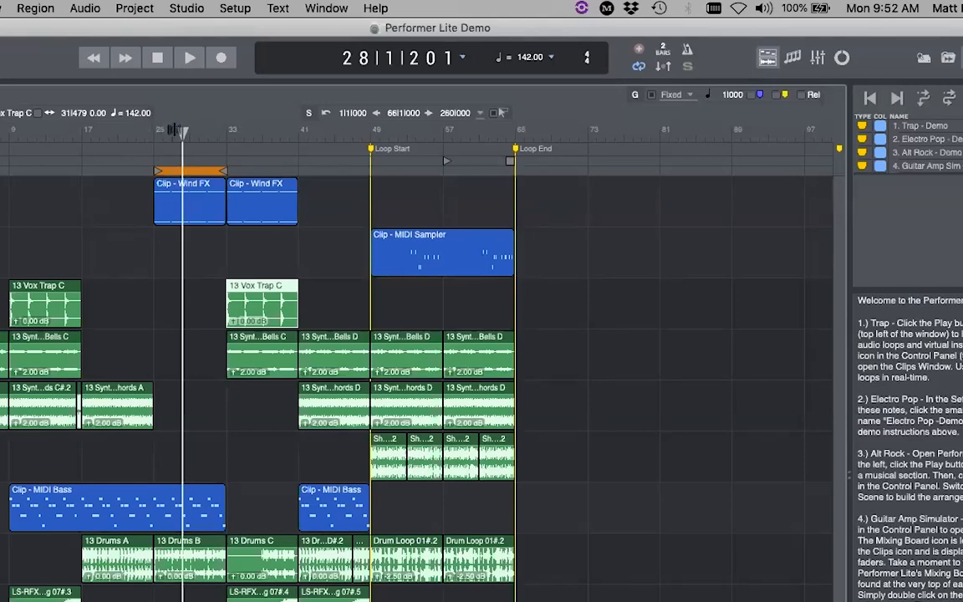
# - Zoom in around bar 28, shorten the loop to end near bar 27, and play it once
pyautogui.click(182, 132)
pyautogui.moveTo(184, 143); pyautogui.dragTo(179, 247)
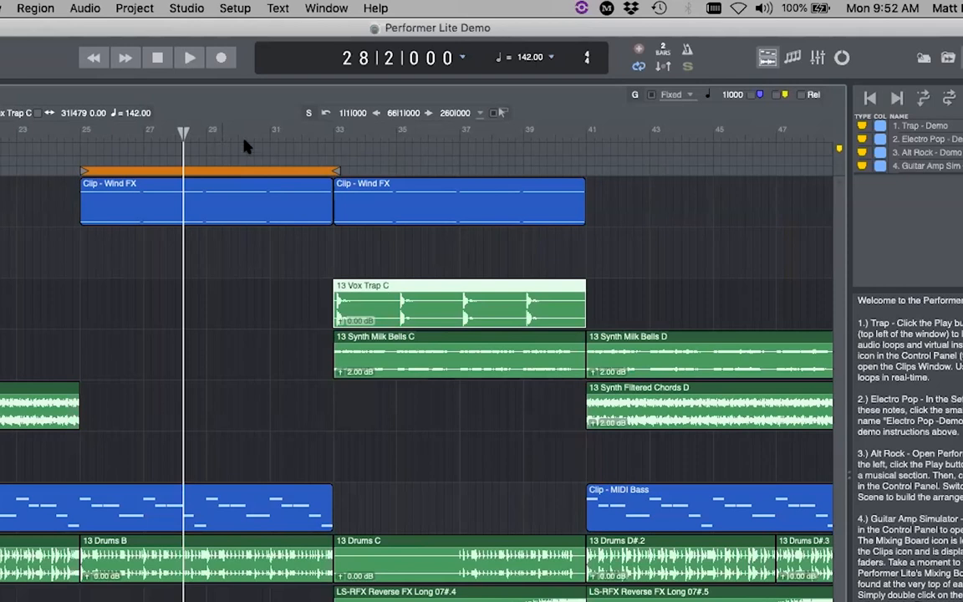
pyautogui.moveTo(333, 169); pyautogui.dragTo(147, 174)
pyautogui.click(83, 136)
pyautogui.press('space')
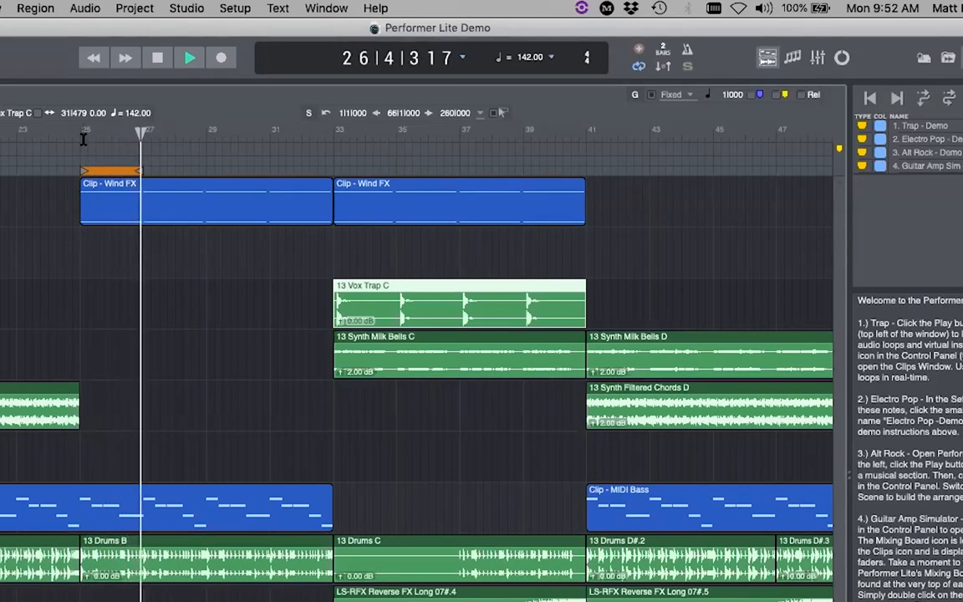
pyautogui.press('space')
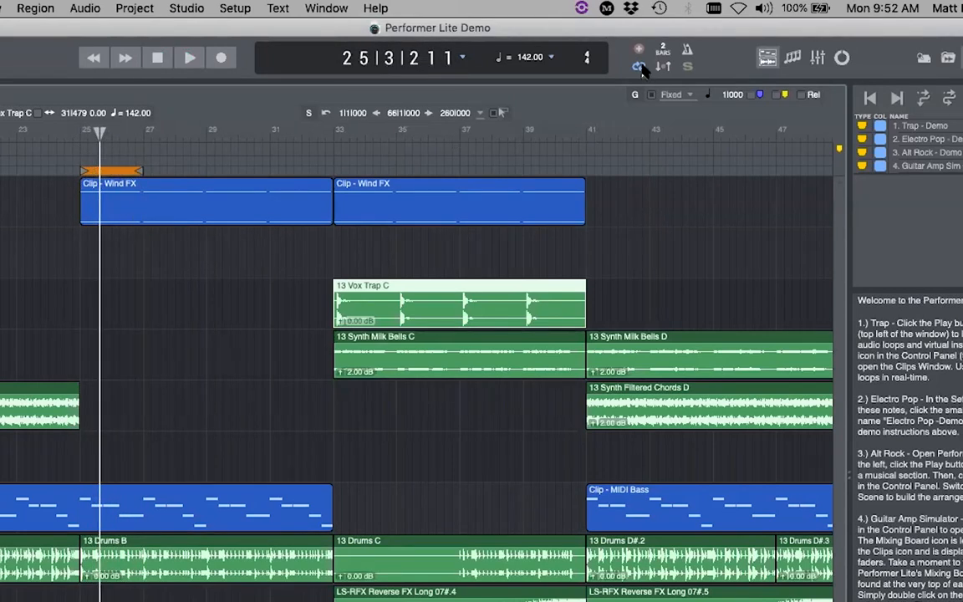
# - Turn off looping in the Control Panel
pyautogui.click(640, 67)
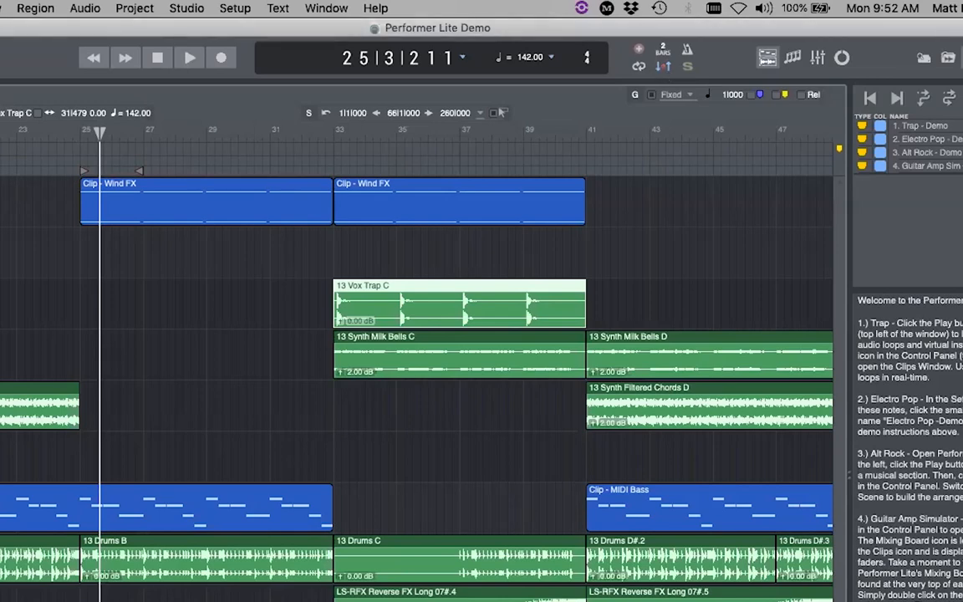
pyautogui.hscroll(-8, 418, 376)
pyautogui.hscroll(20, 418, 376)
pyautogui.hscroll(-2, 418, 376)
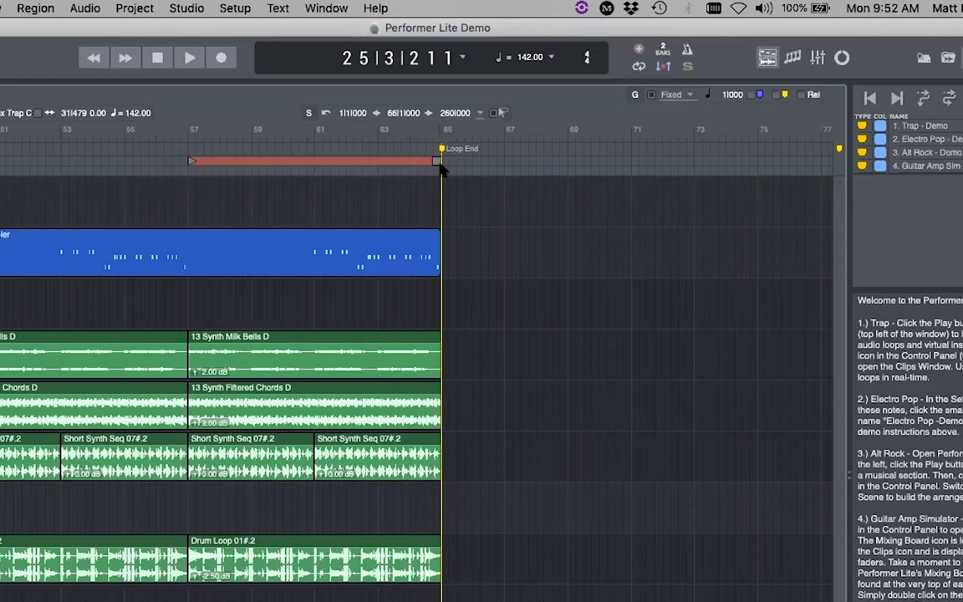
# - Shrink the auto-record range to a short span near bar 57 and locate to bar 55
pyautogui.moveTo(191, 165); pyautogui.dragTo(216, 163)
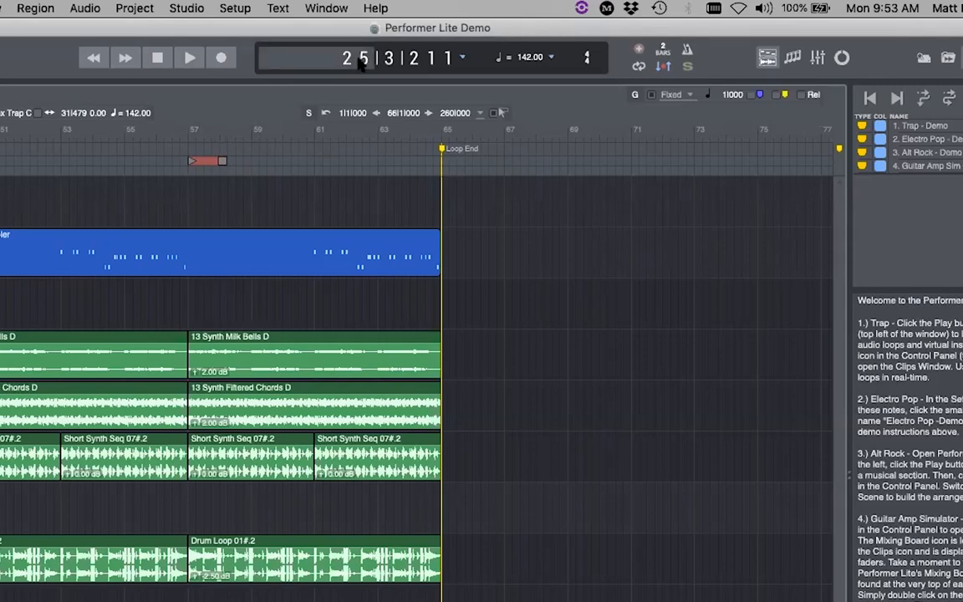
pyautogui.write('5')
pyautogui.press('Return')
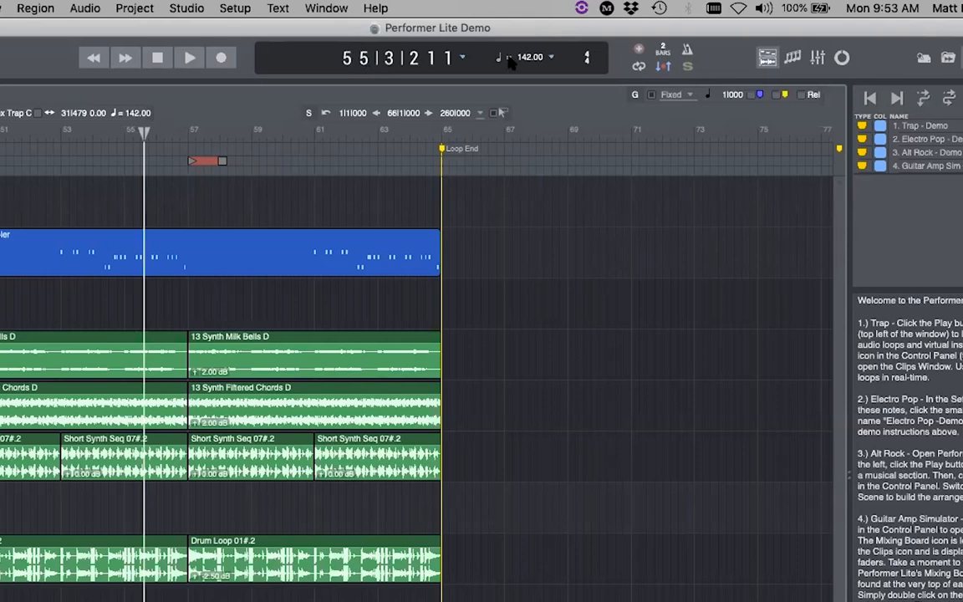
# - Record a pass from bar 55, stop at 58|4|099, and extend the punch range slightly later
pyautogui.click(218, 57)
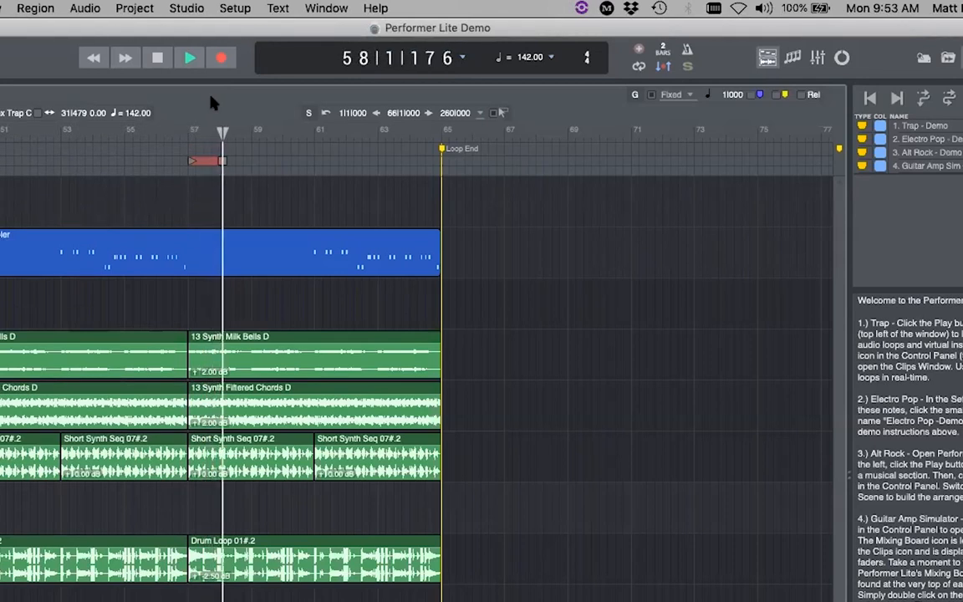
pyautogui.click(158, 58)
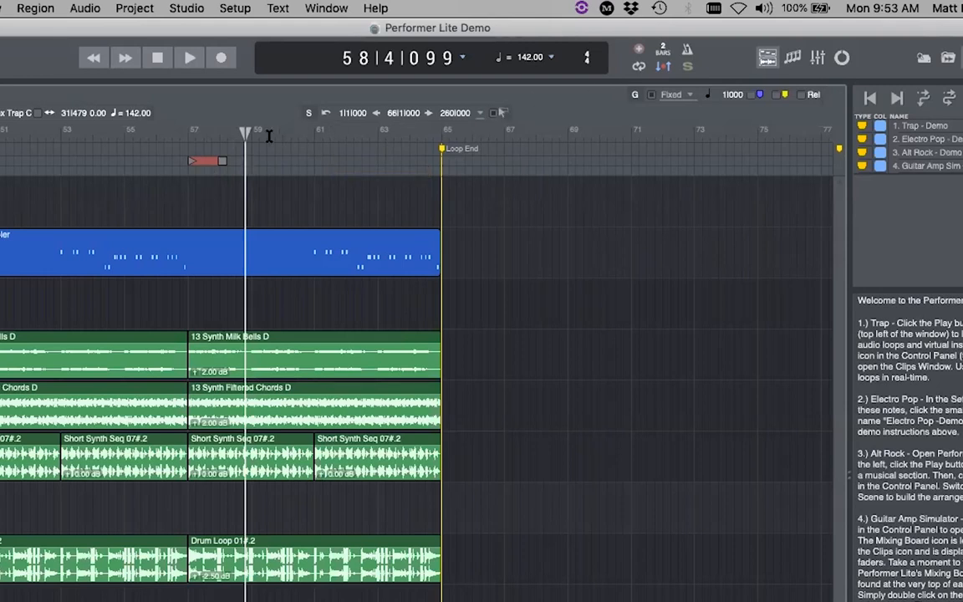
pyautogui.moveTo(225, 158); pyautogui.dragTo(241, 165)
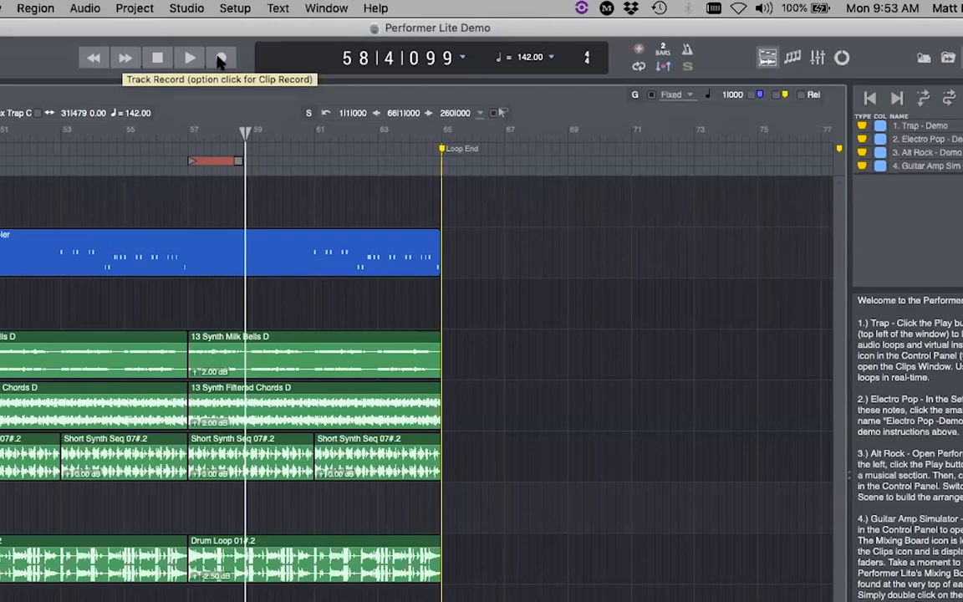
# - Turn off auto-record, play-enable Synth Seq and play it, then show the Mixing Board at 61|1|242
pyautogui.click(663, 67)
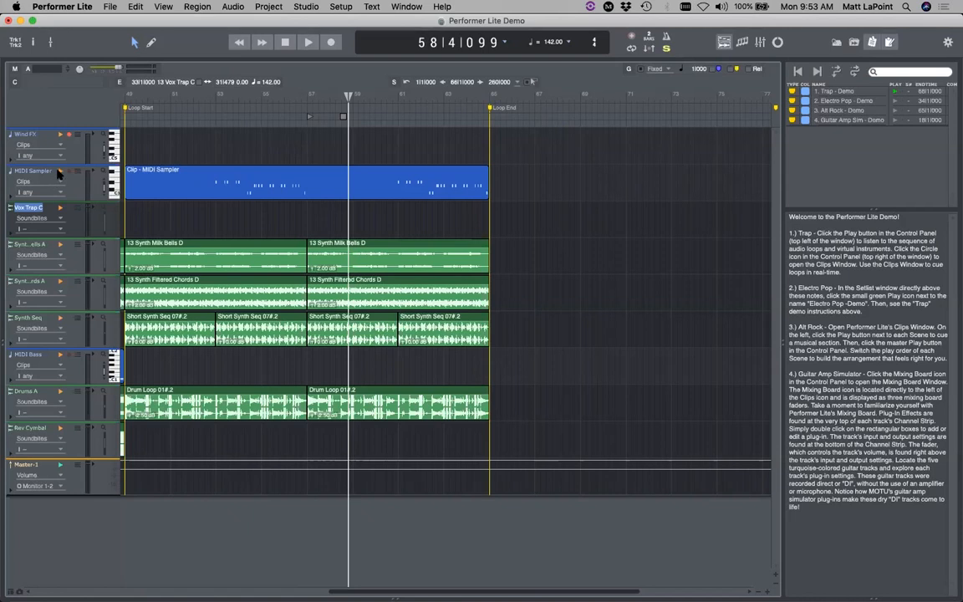
pyautogui.click(60, 317)
pyautogui.press('space')
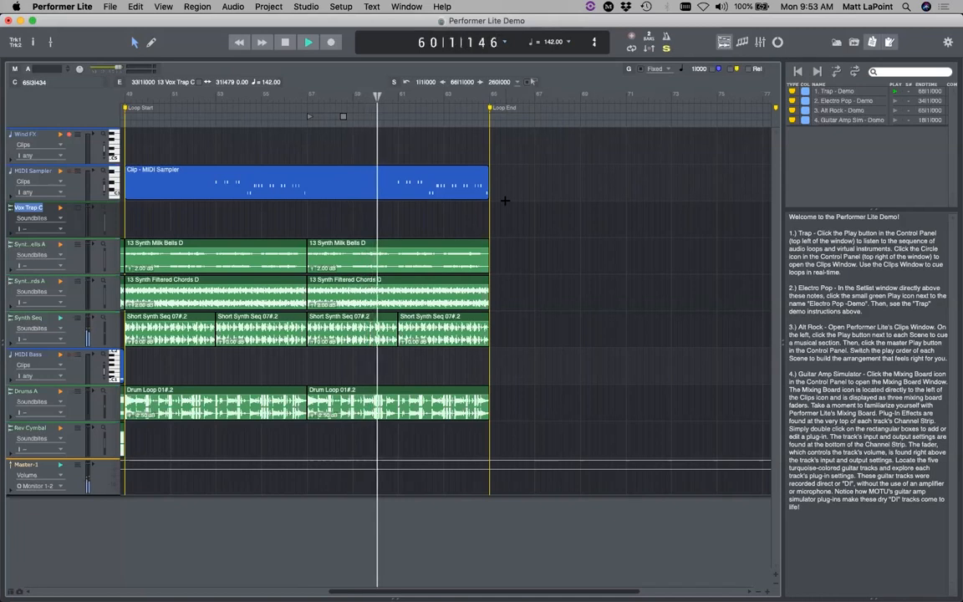
pyautogui.press('space')
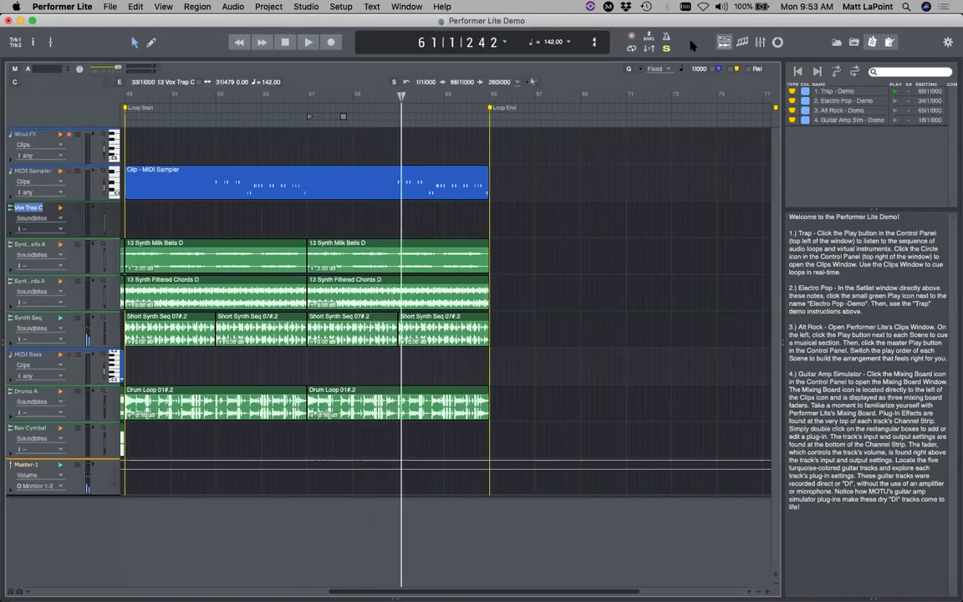
pyautogui.click(761, 44)
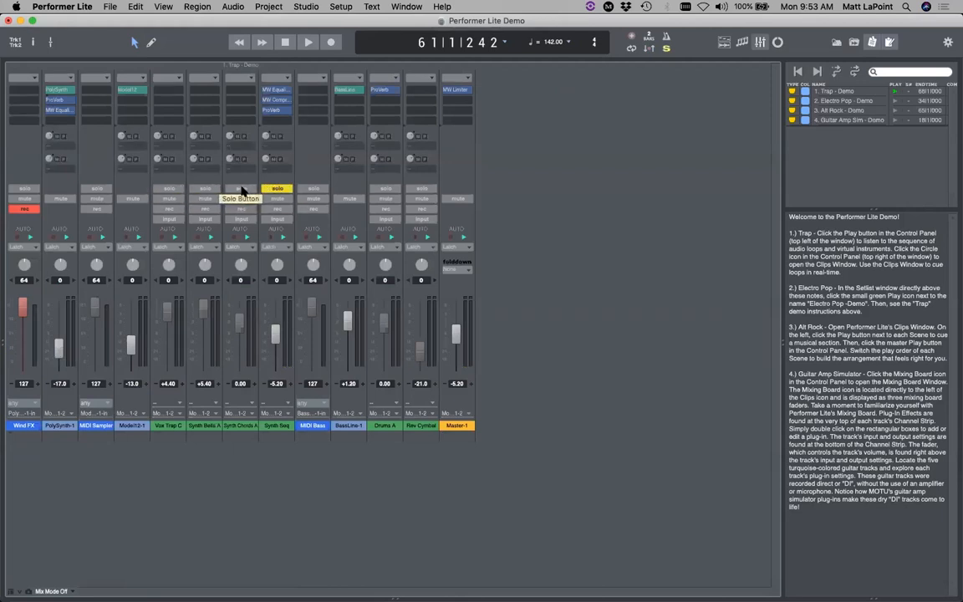
# - Also solo Synth Chords A and Synth Bells A, and play the soloed synths from the start
pyautogui.moveTo(241, 190); pyautogui.dragTo(214, 191)
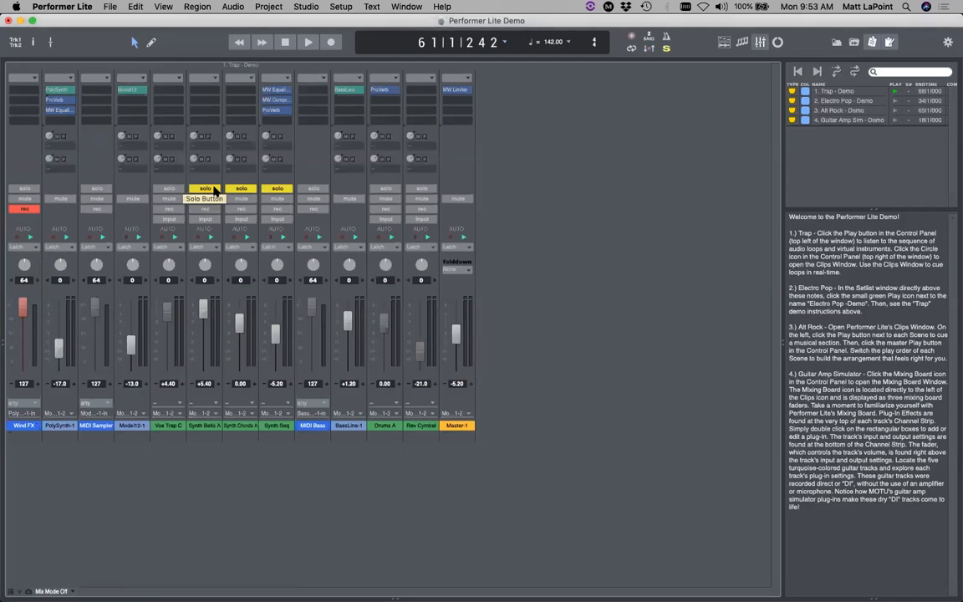
pyautogui.click(239, 43)
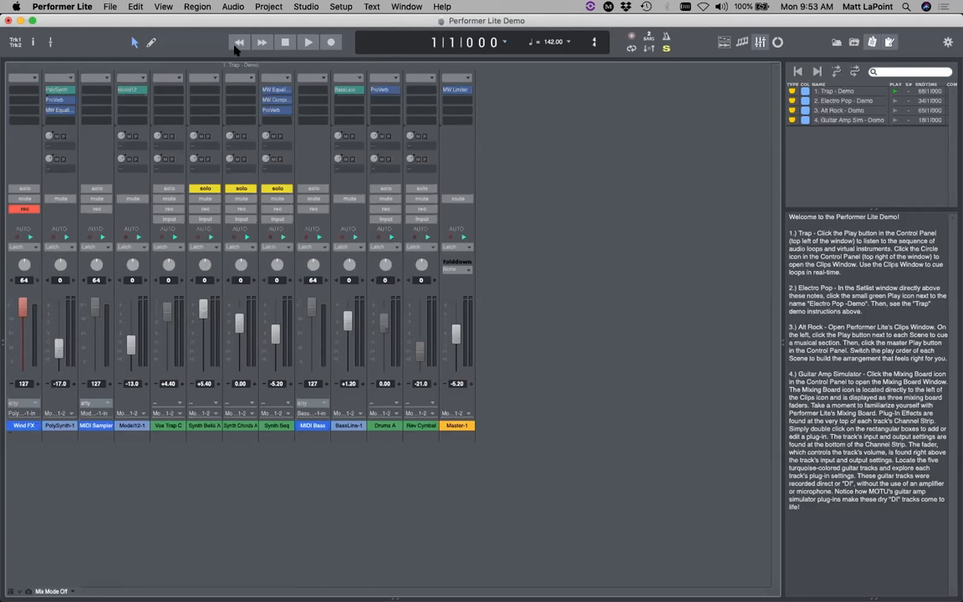
pyautogui.press('space')
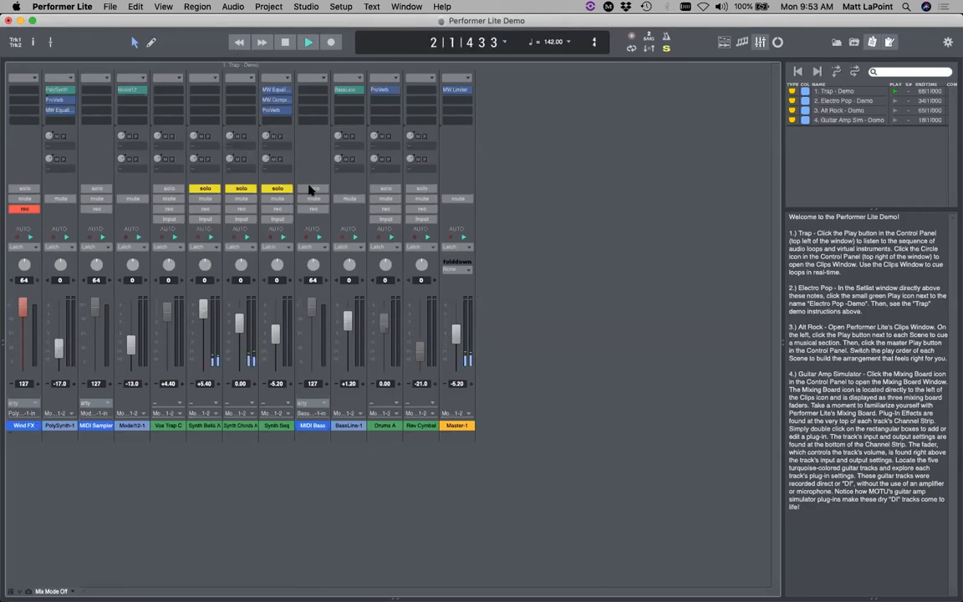
pyautogui.click(667, 49)
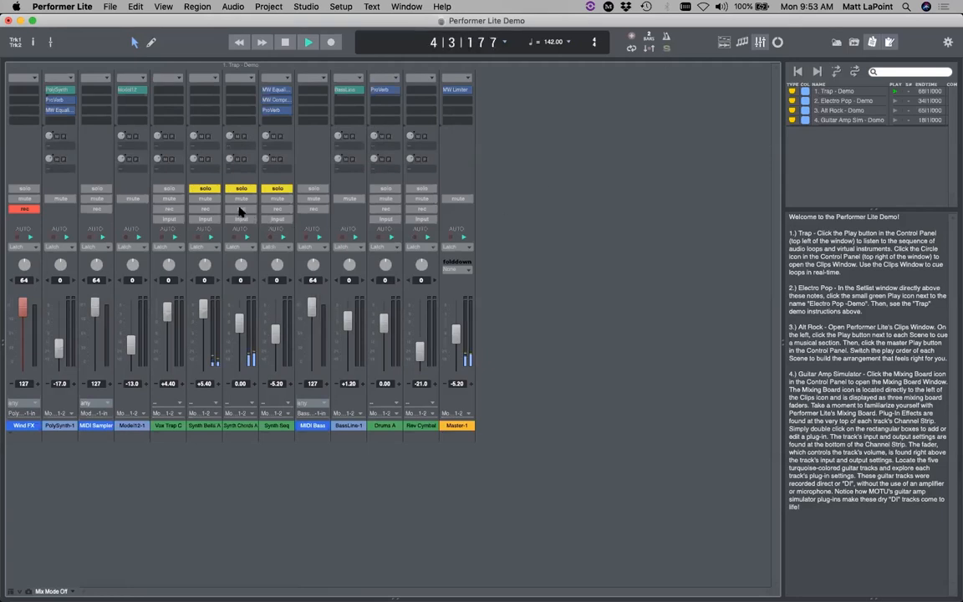
pyautogui.press('space')
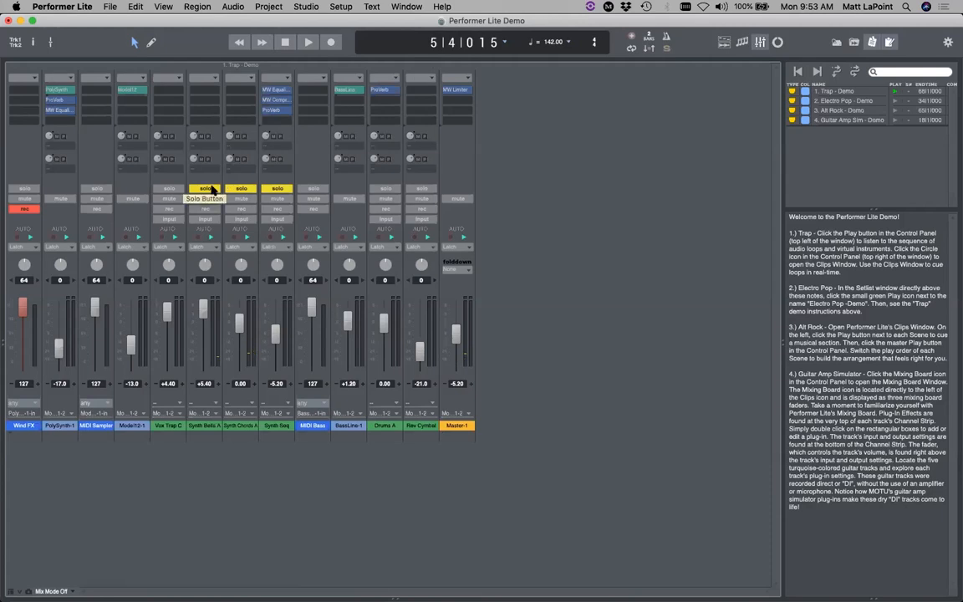
# - Unsolo the synth tracks, mute and unmute Vox Trap C, Synth Bells A and Synth Chords A, and return to the timeline
pyautogui.click(211, 188)
pyautogui.click(241, 188)
pyautogui.click(272, 188)
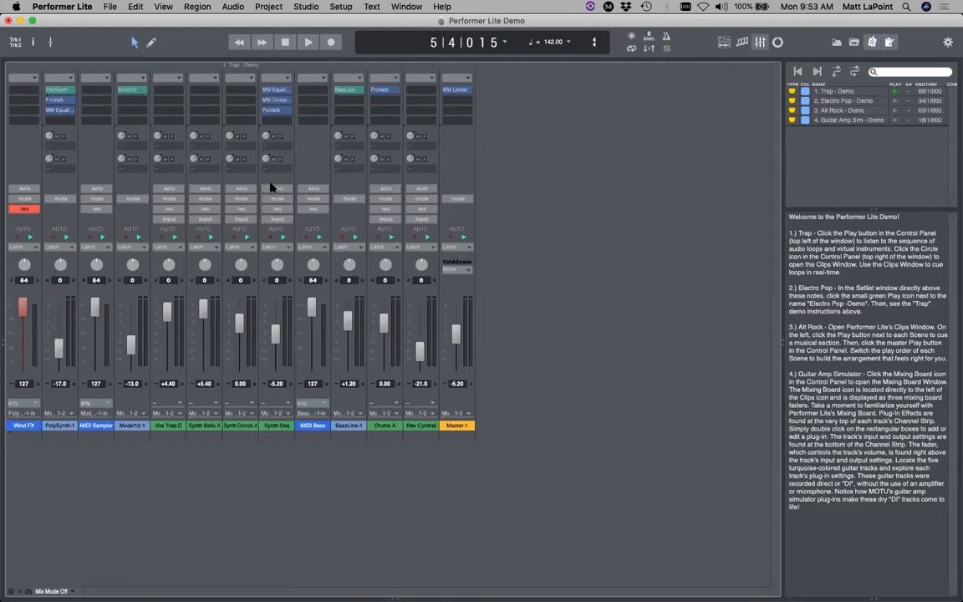
pyautogui.click(168, 199)
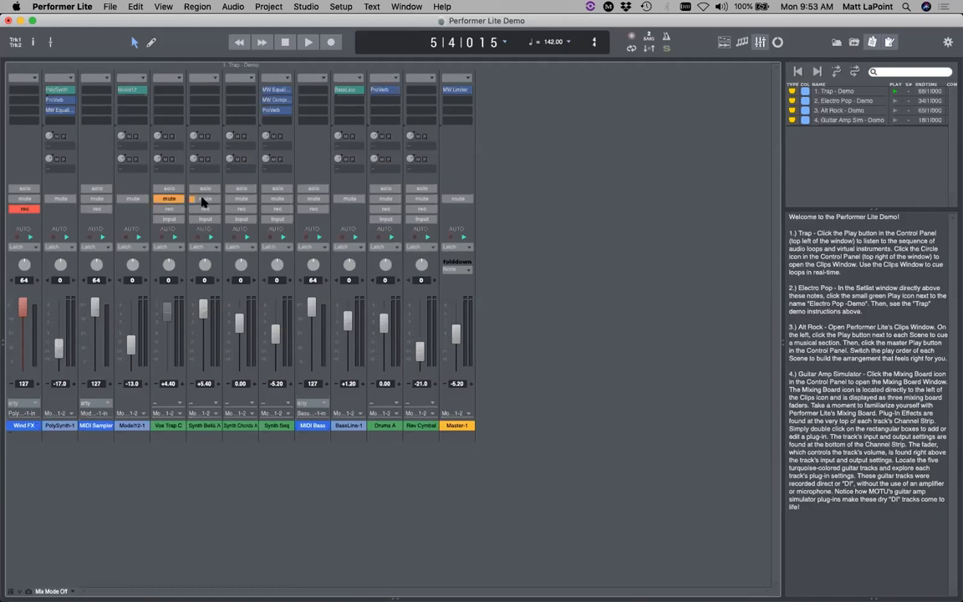
pyautogui.click(205, 199)
pyautogui.click(241, 199)
pyautogui.click(241, 199)
pyautogui.click(205, 199)
pyautogui.click(169, 199)
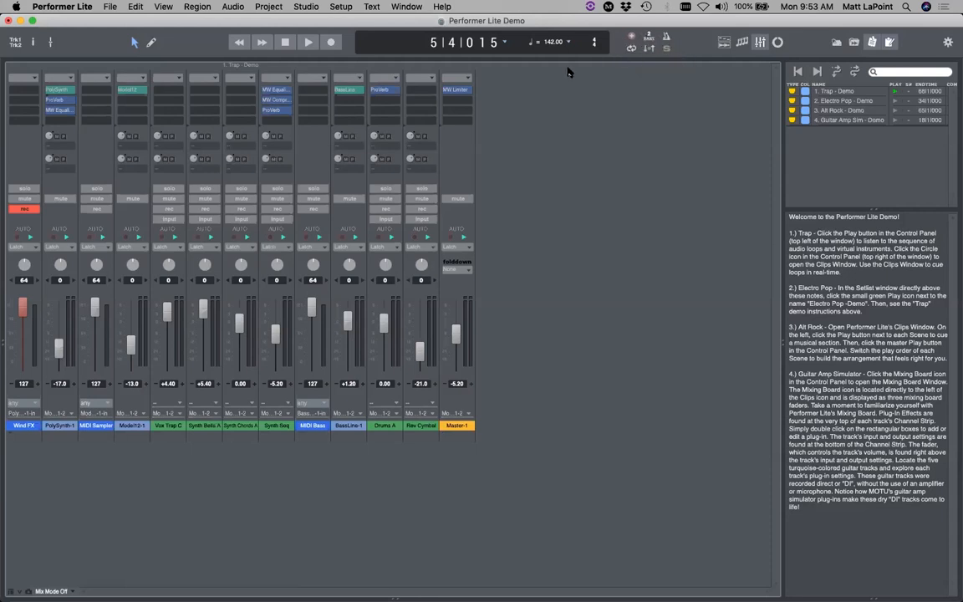
pyautogui.click(724, 42)
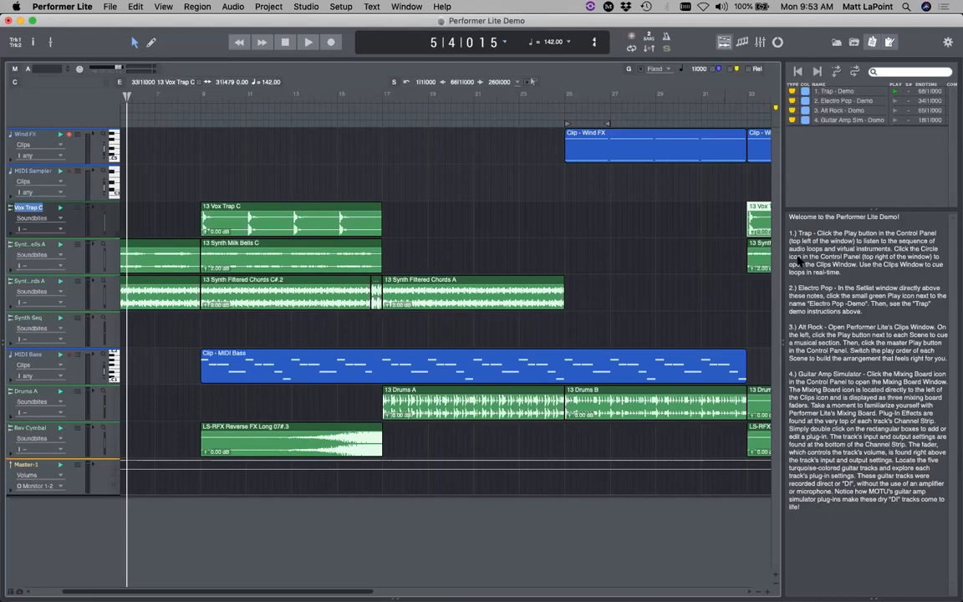
# - Hide the Setlist and demo Notes panels and show the Content Browser beside the timeline
pyautogui.click(824, 523)
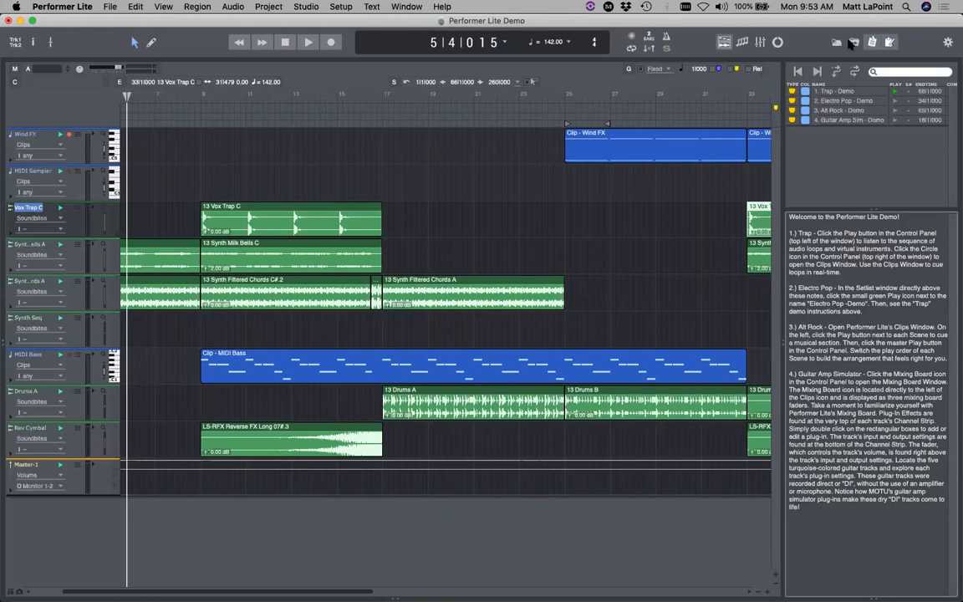
pyautogui.click(872, 42)
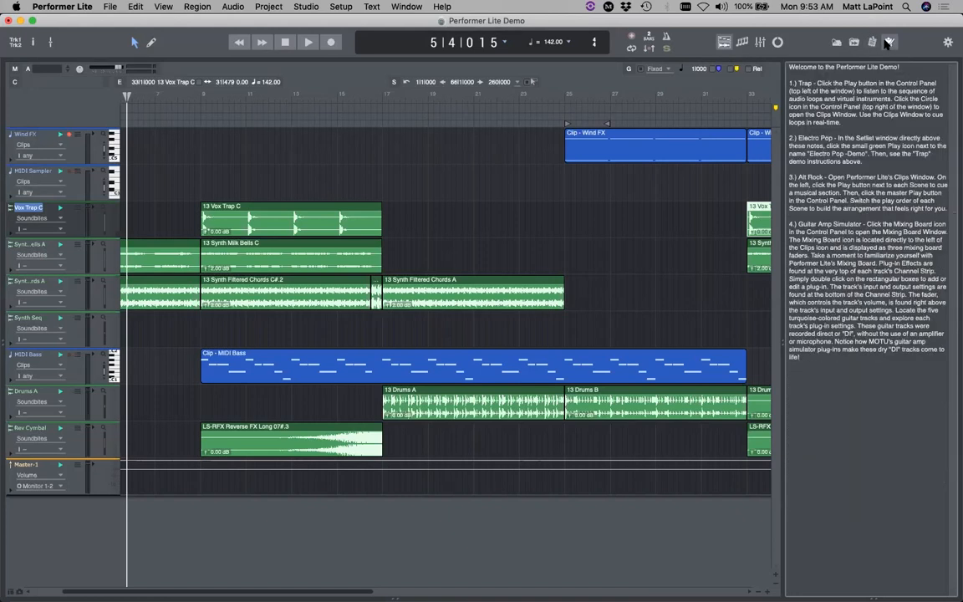
pyautogui.click(890, 42)
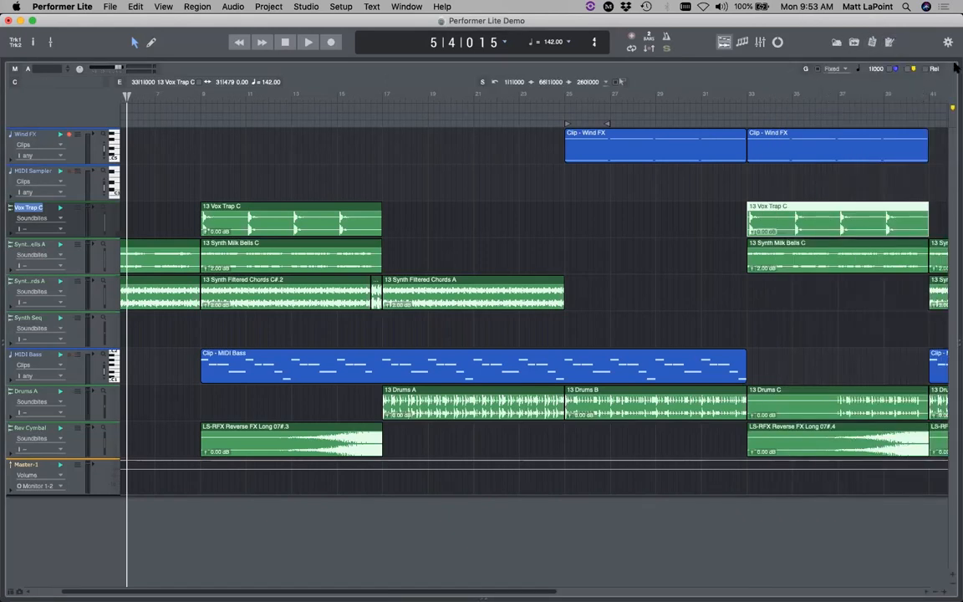
pyautogui.click(835, 43)
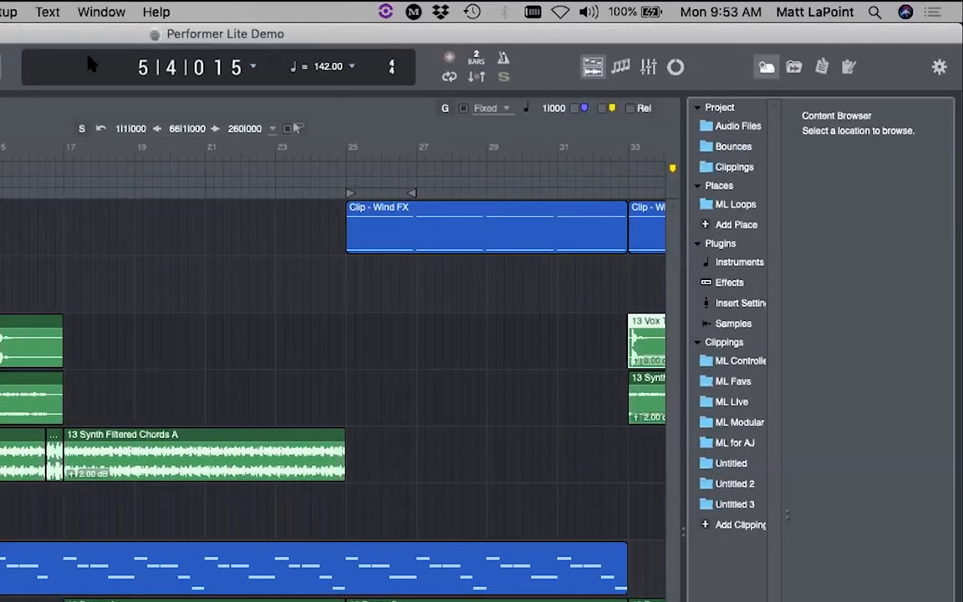
# - Try 01 Bass Bridge-44100.wav on Vox Trap C at bar 25, undo it, and browse the Bounces folder
pyautogui.click(752, 132)
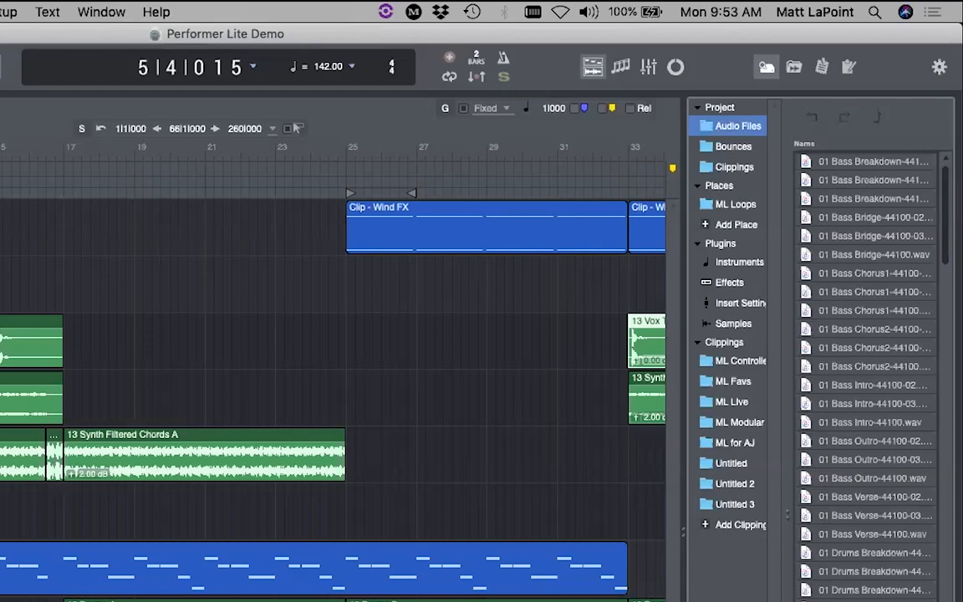
pyautogui.click(858, 216)
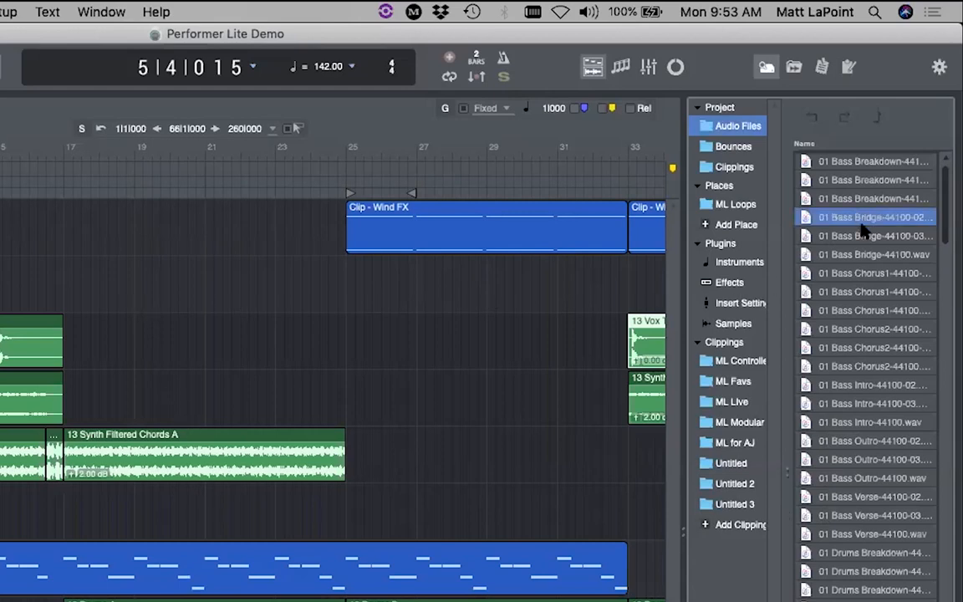
pyautogui.click(861, 255)
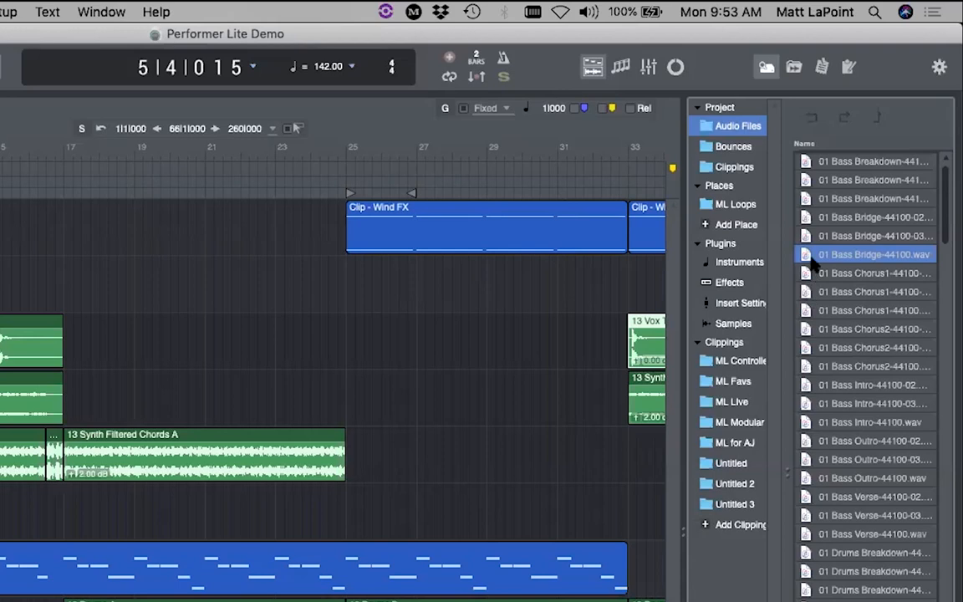
pyautogui.moveTo(807, 255); pyautogui.dragTo(343, 361)
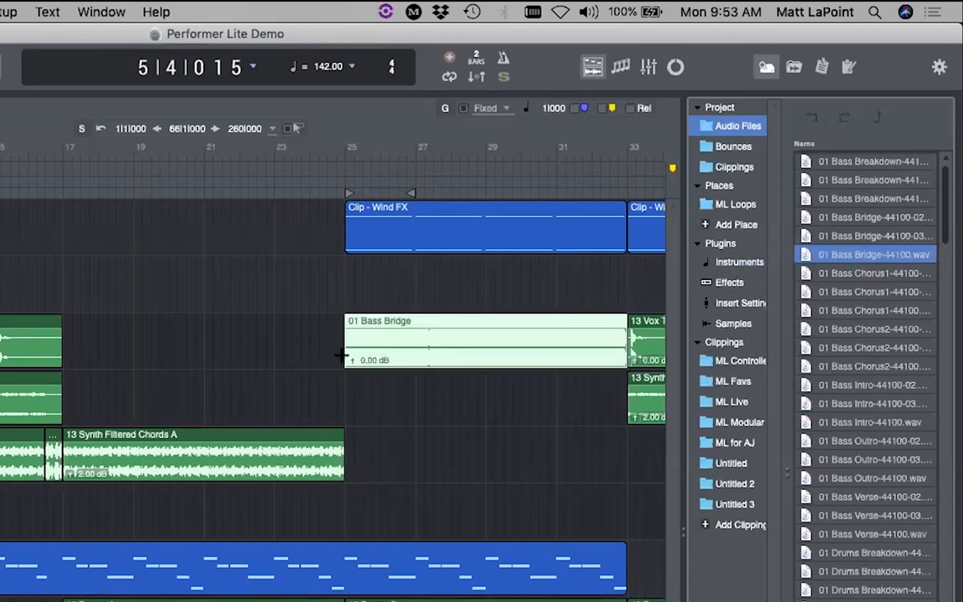
pyautogui.press('super+z')
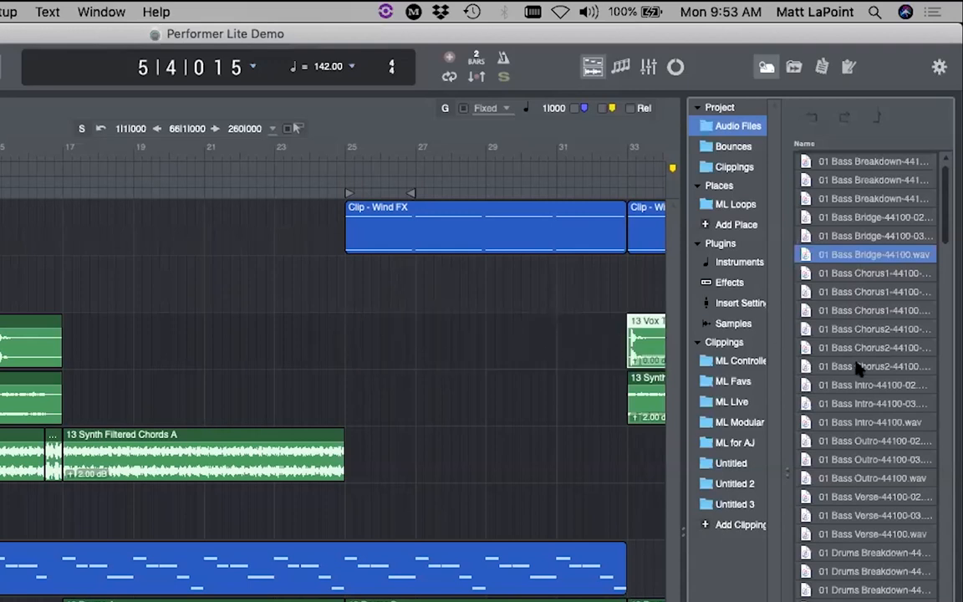
pyautogui.click(731, 147)
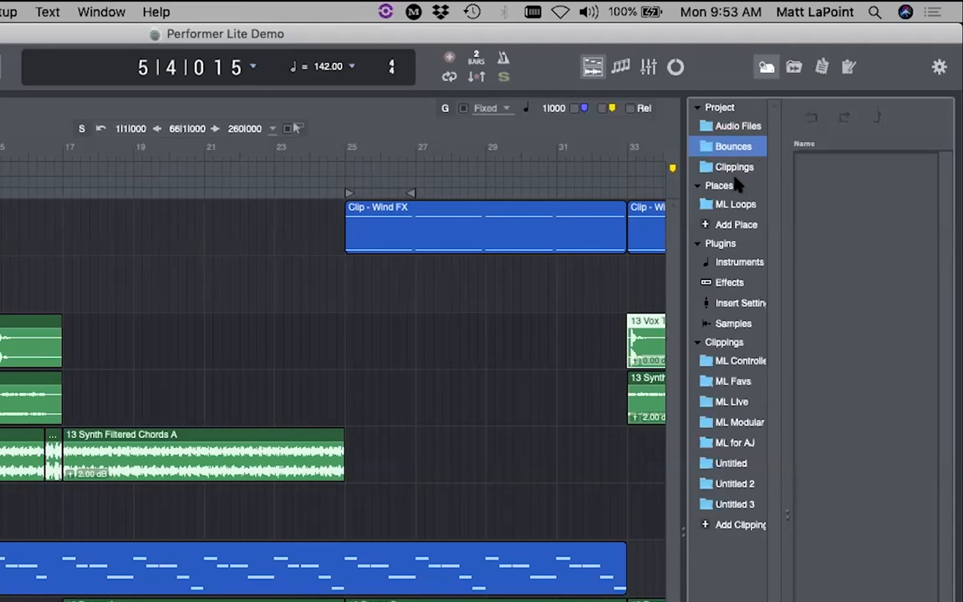
pyautogui.click(739, 204)
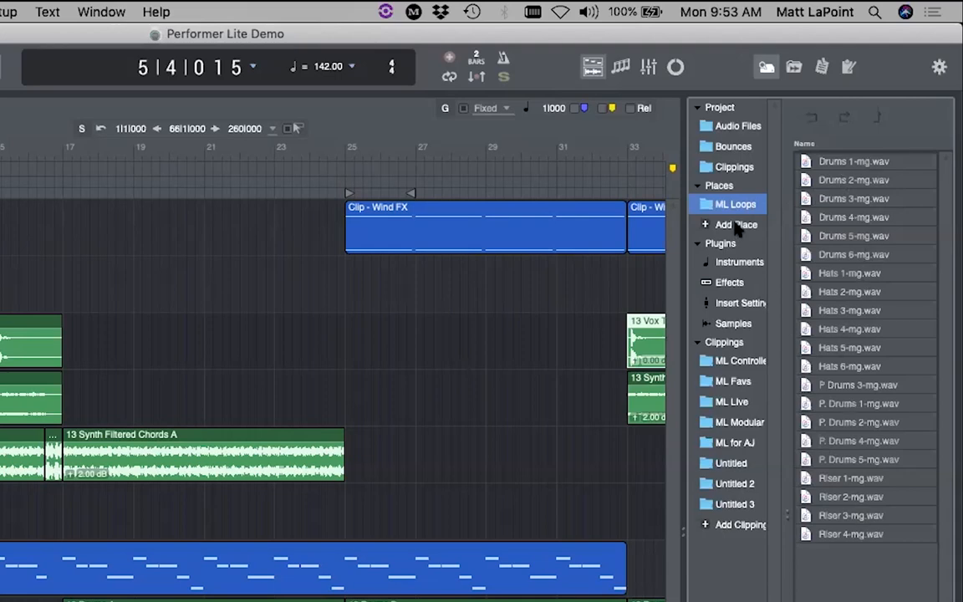
pyautogui.click(732, 224)
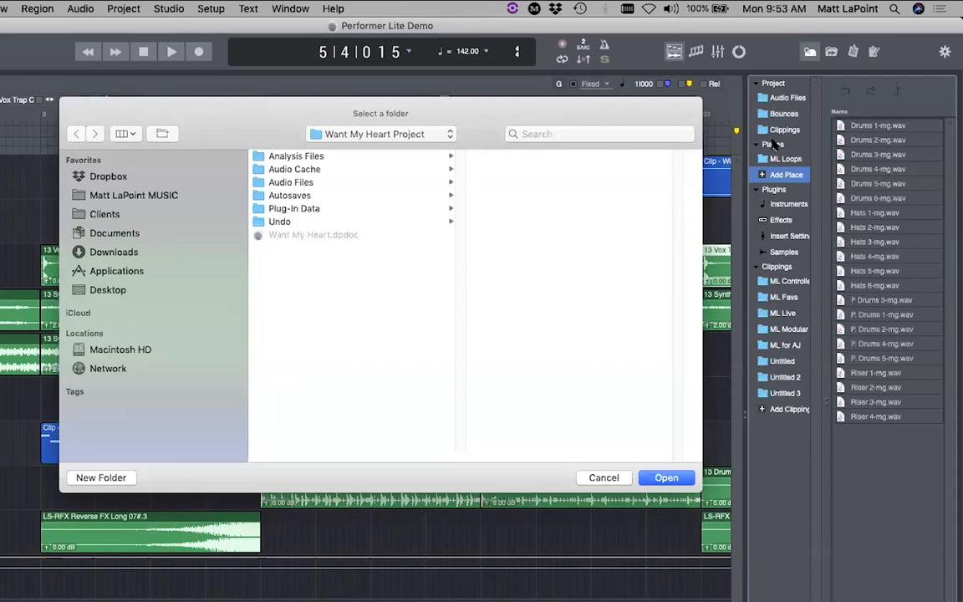
pyautogui.click(603, 478)
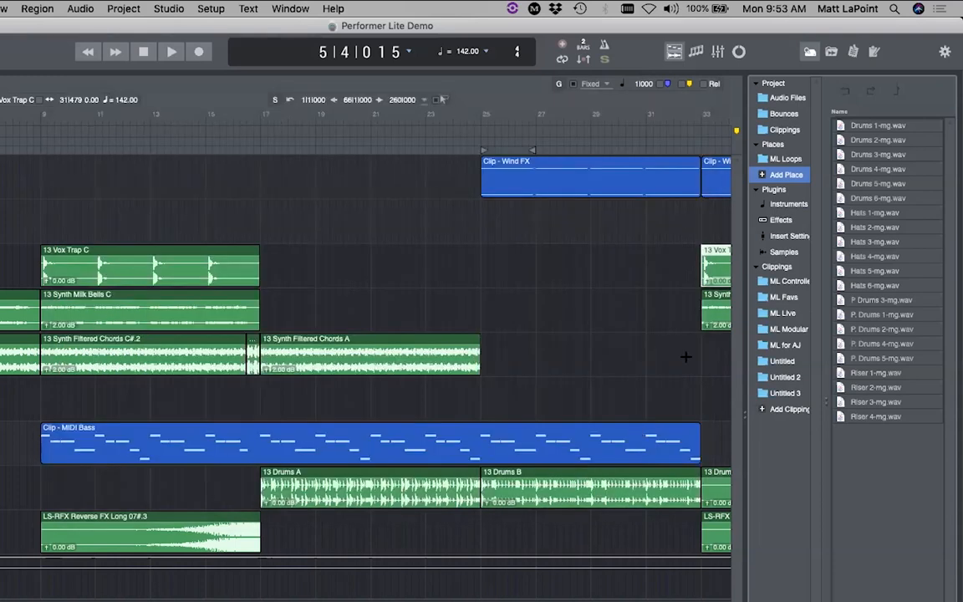
# - Browse the MOTU instrument plugins, then expand and collapse the MOTU effects, and open the soundbites list
pyautogui.click(787, 205)
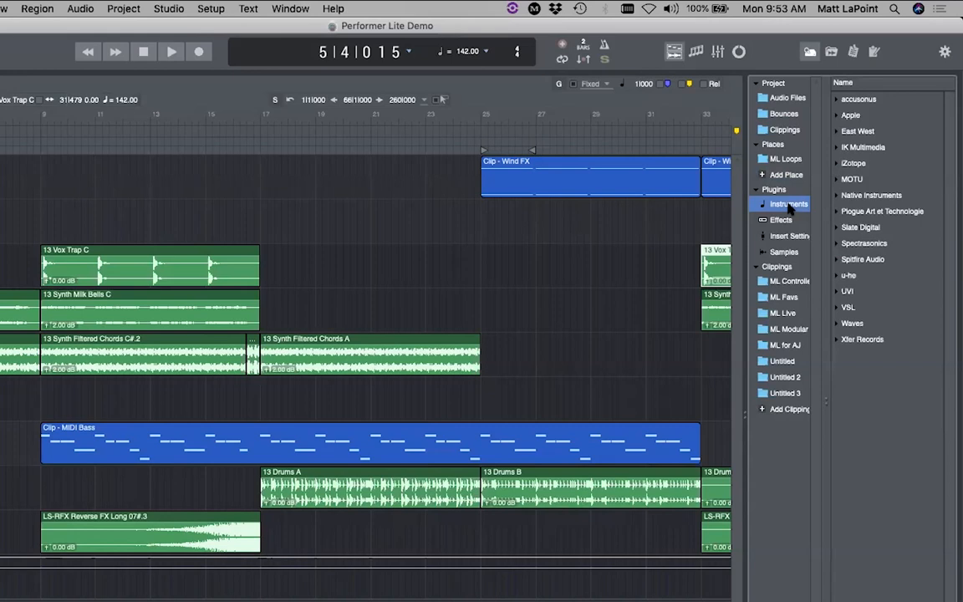
pyautogui.click(836, 180)
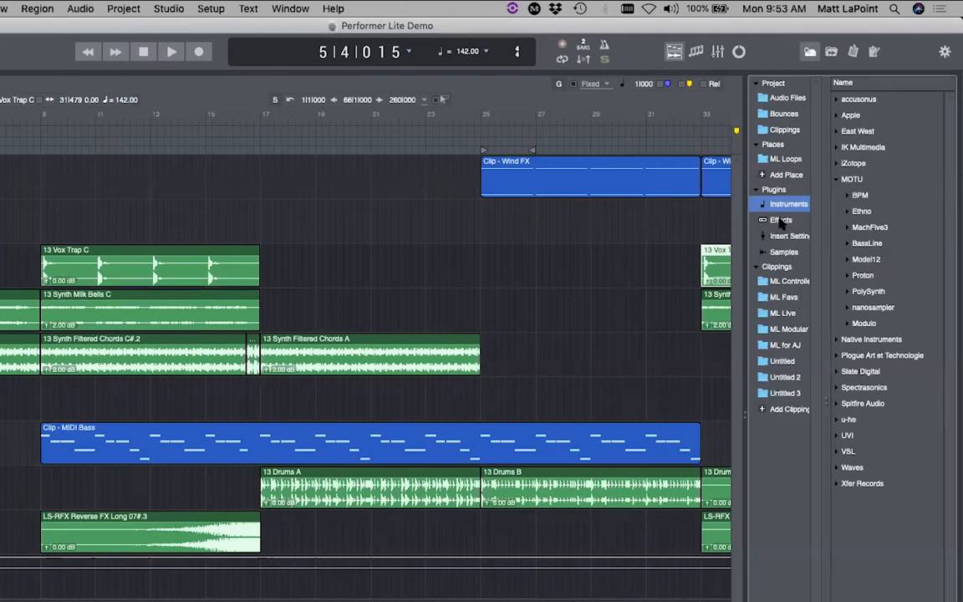
pyautogui.click(780, 221)
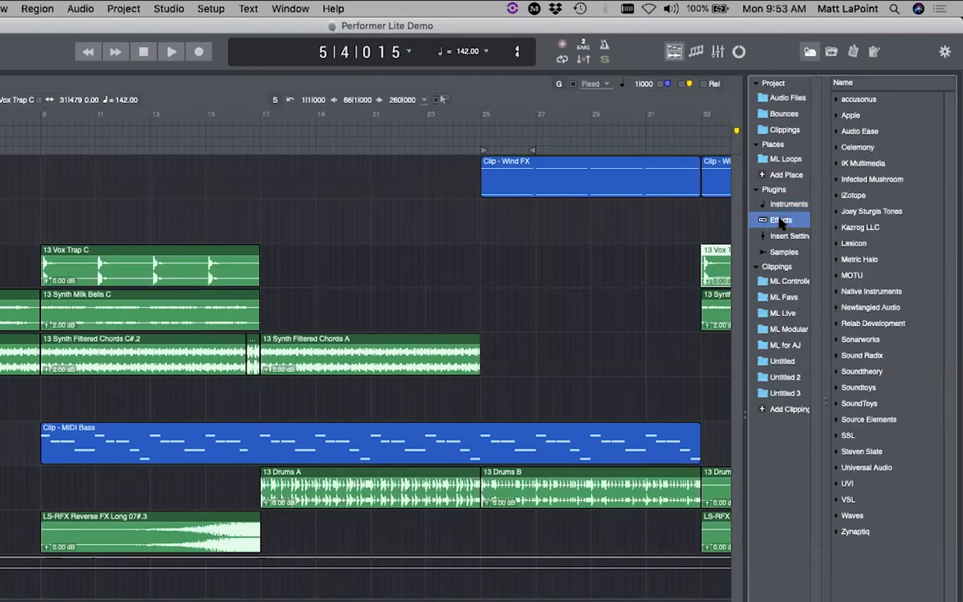
pyautogui.click(837, 276)
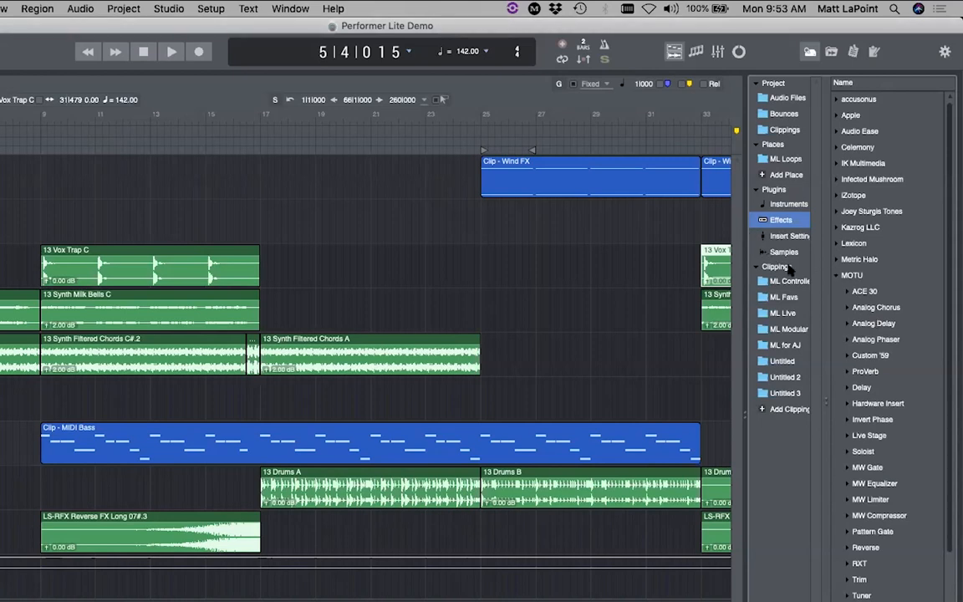
pyautogui.click(836, 276)
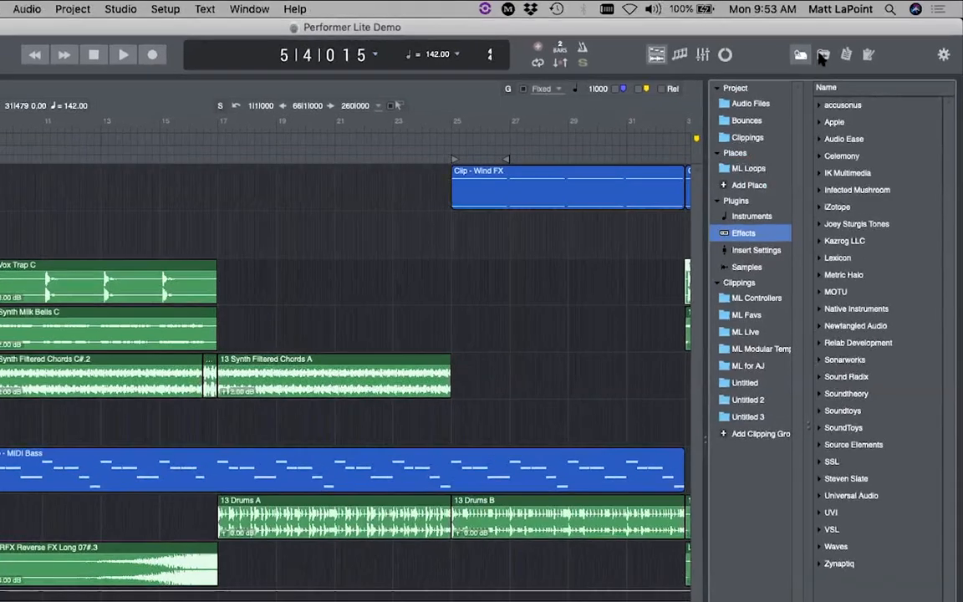
pyautogui.click(827, 52)
# - Close the file browser, glance at the soundbite sort options, and show the sequence list beneath
pyautogui.click(793, 57)
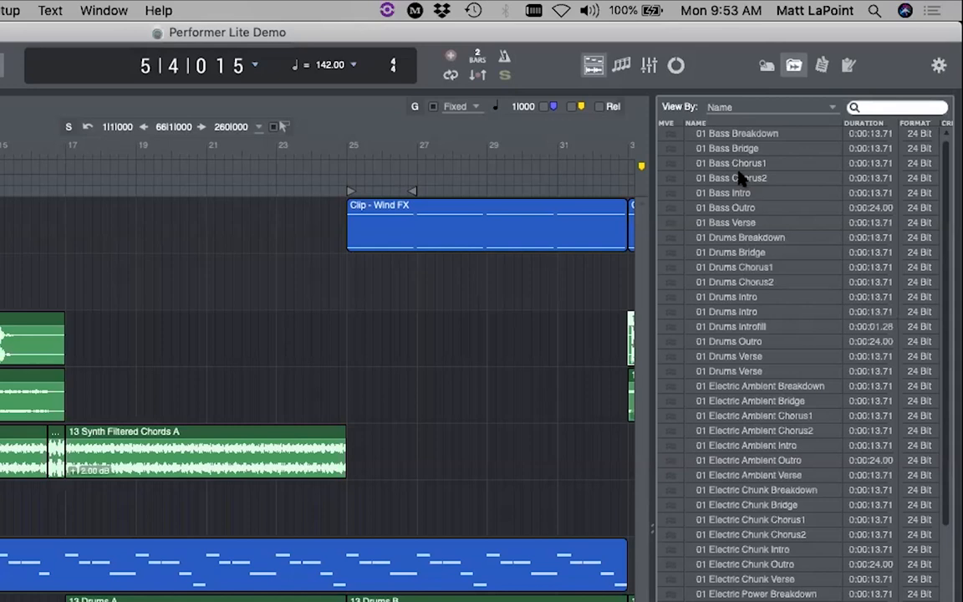
pyautogui.click(719, 108)
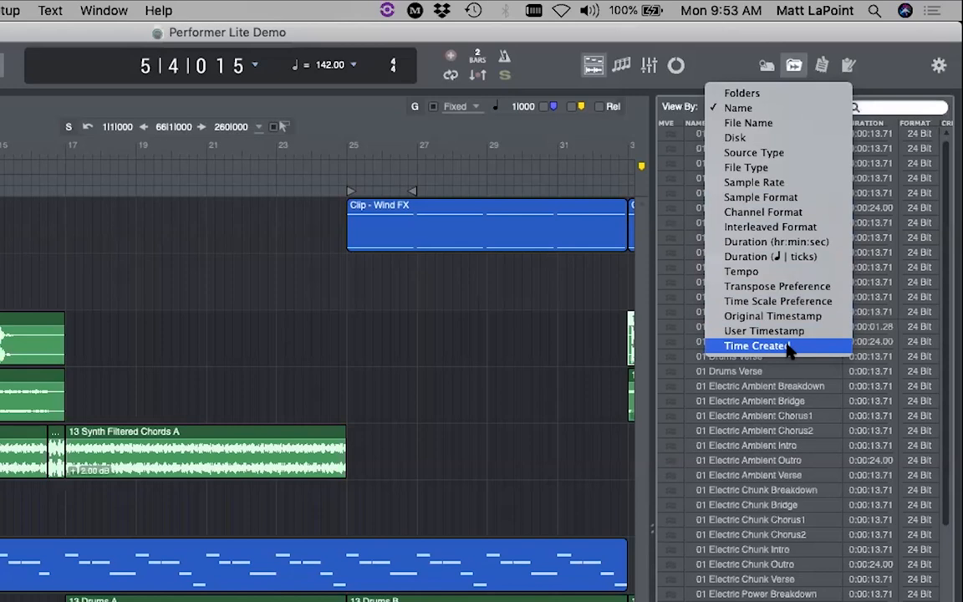
pyautogui.click(661, 93)
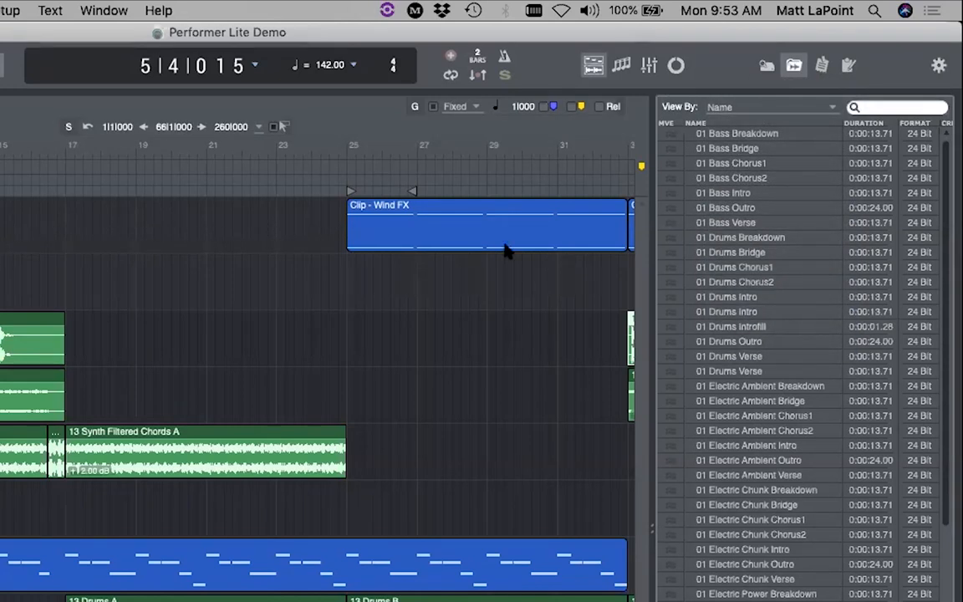
pyautogui.click(822, 65)
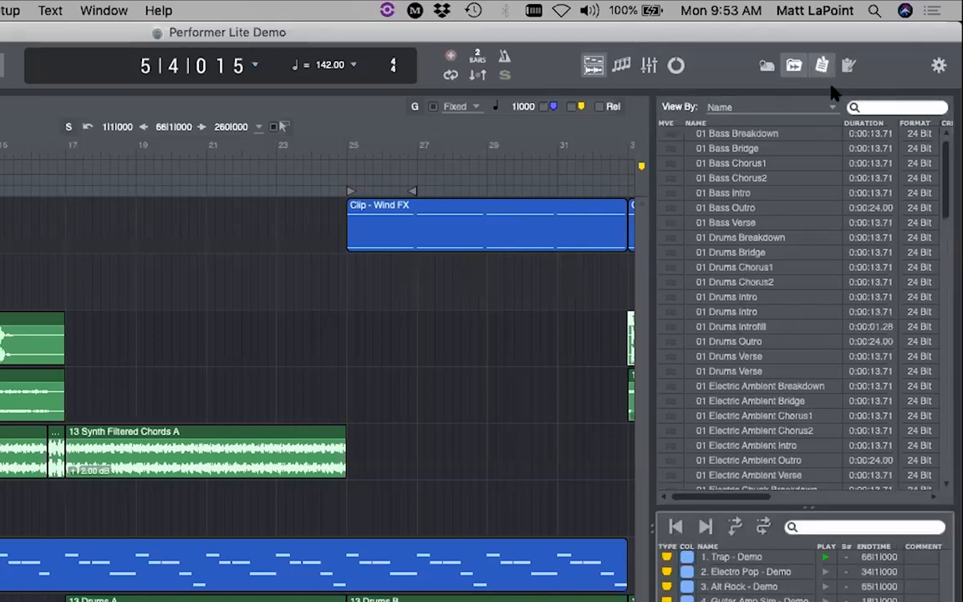
# - Close the soundbites list and show the Performer Lite Demo welcome notes in the side pane
pyautogui.click(790, 67)
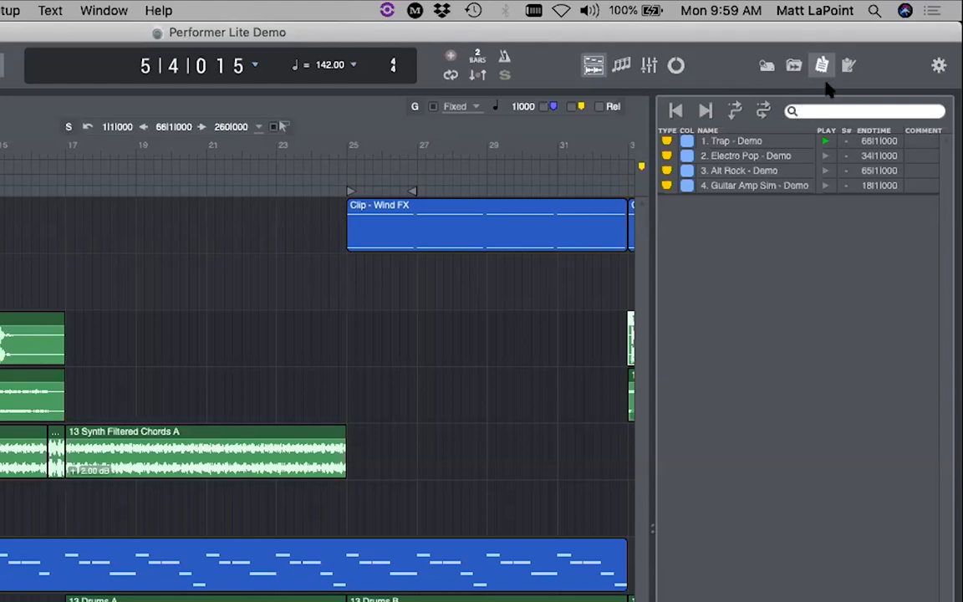
pyautogui.click(847, 66)
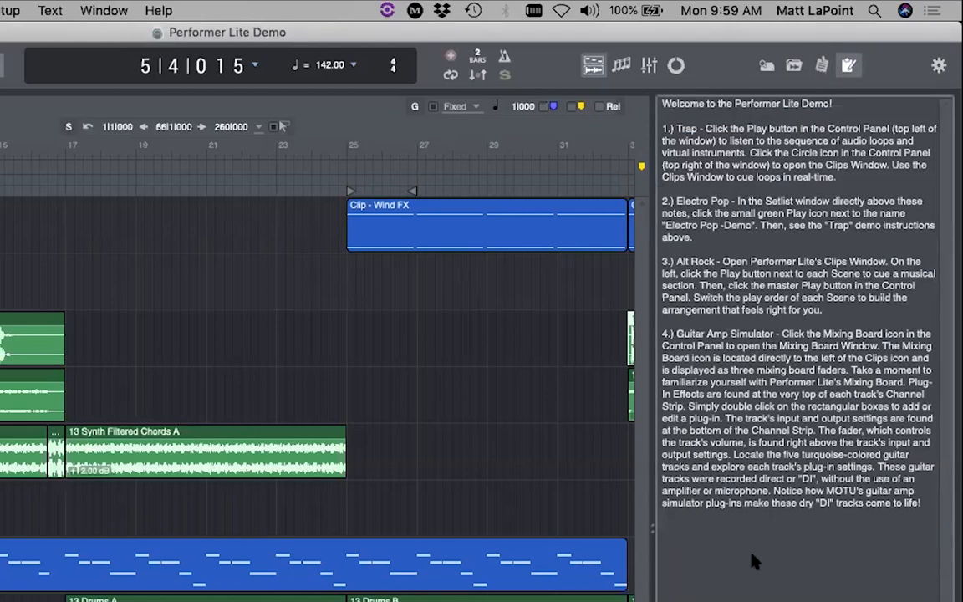
# - Show the sequence list above the notes, peek at its options menu without choosing, then close the notes
pyautogui.click(947, 519)
pyautogui.click(823, 63)
pyautogui.click(938, 61)
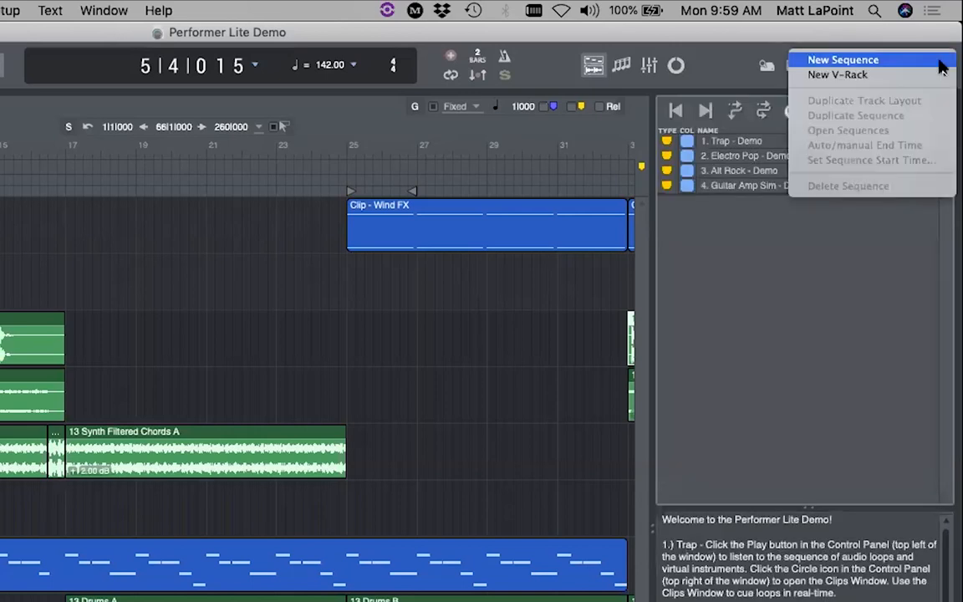
pyautogui.click(914, 39)
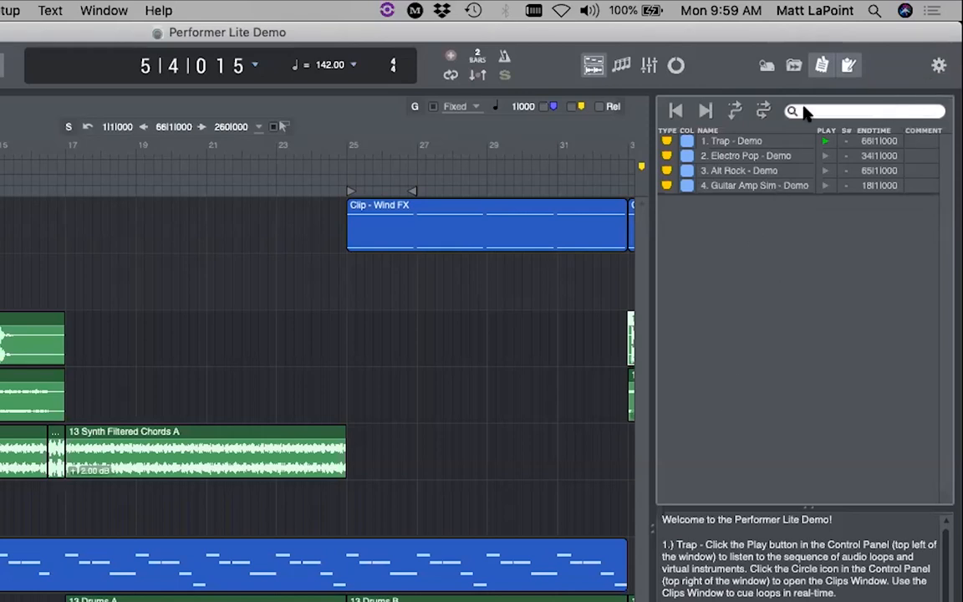
pyautogui.click(849, 67)
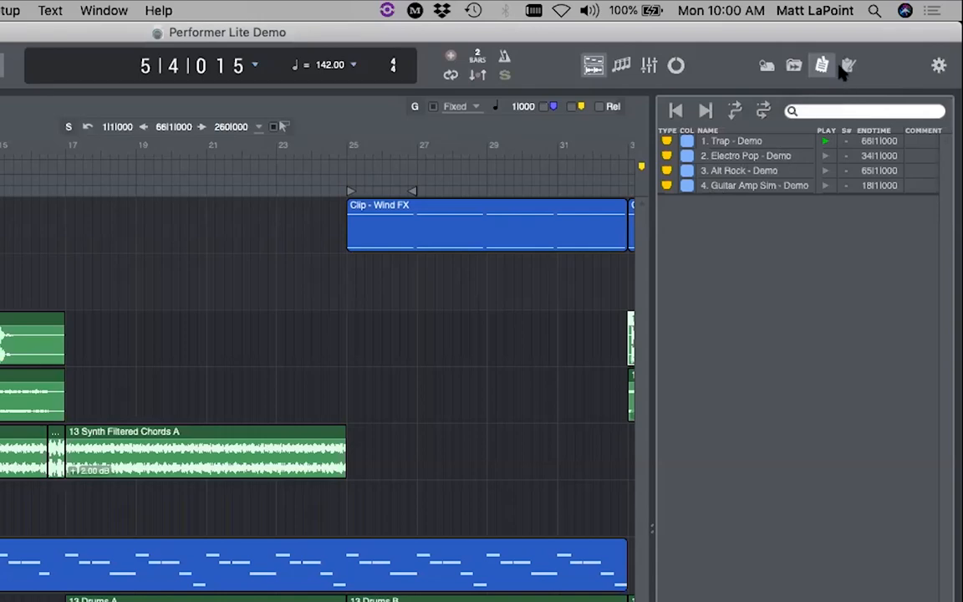
# - Close the sequence list, open the Tracks list, hide all tracks but Wind FX, and make Wind FX taller
pyautogui.click(822, 64)
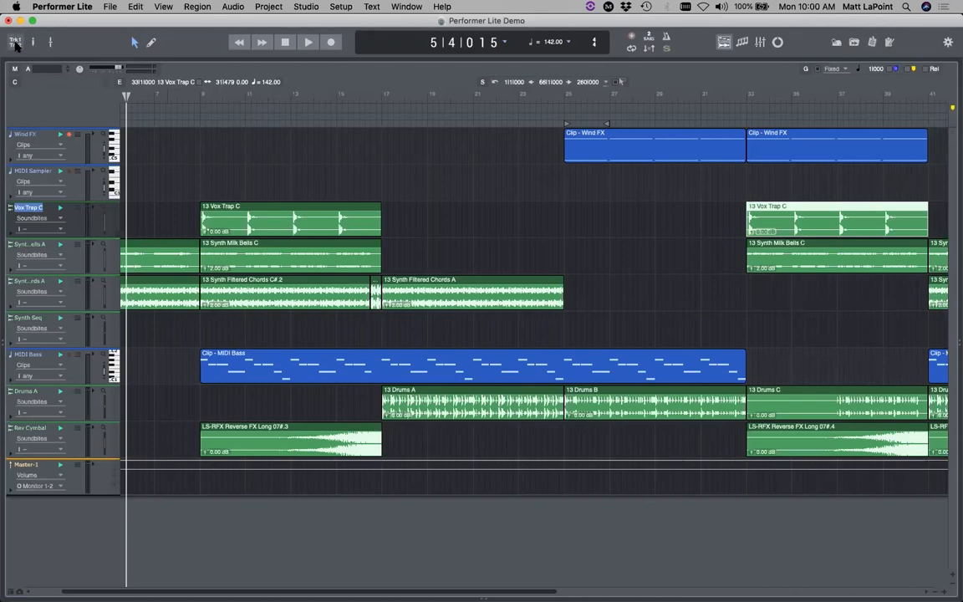
pyautogui.click(15, 42)
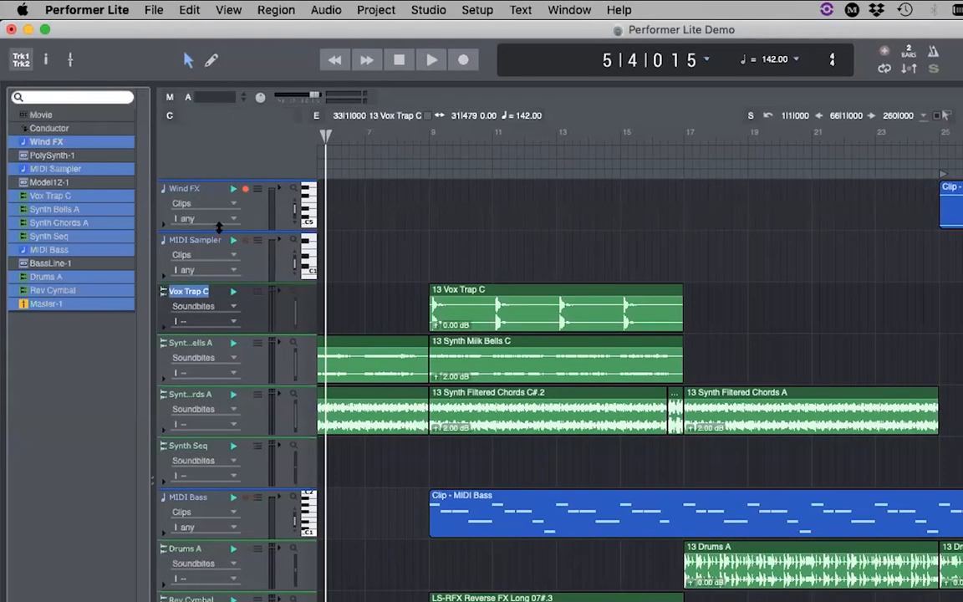
pyautogui.moveTo(43, 167); pyautogui.dragTo(39, 315)
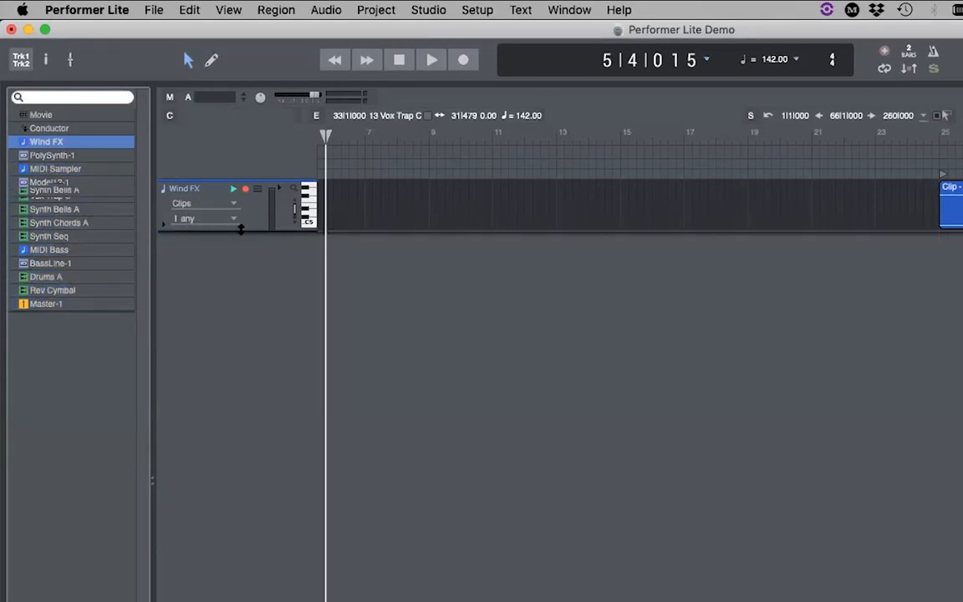
pyautogui.moveTo(232, 238); pyautogui.dragTo(249, 223)
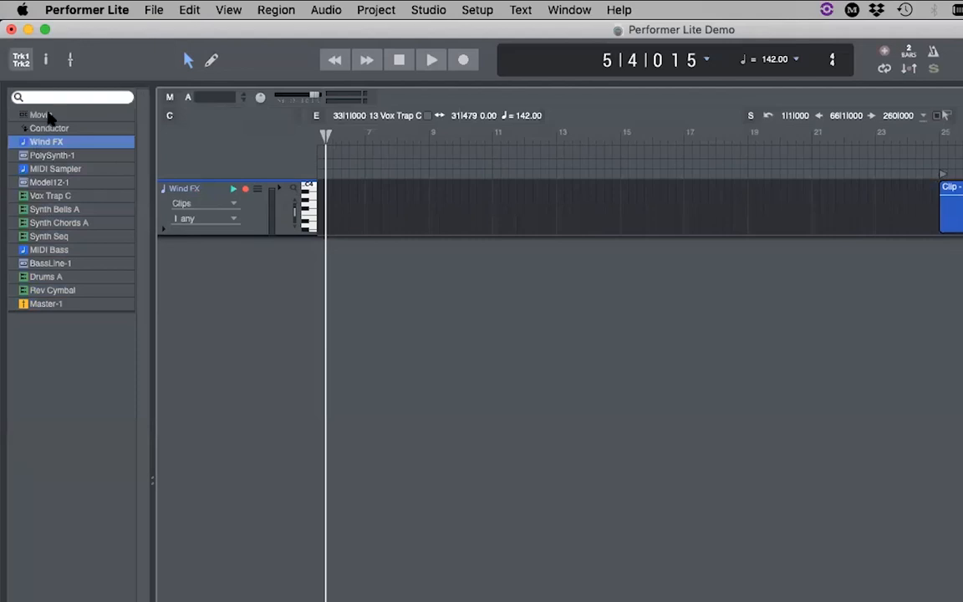
# - Show PolySynth-1, MIDI Sampler and every track to Master-1, then hide and reshow Wind FX through Model12-1
pyautogui.keyDown('shift'); pyautogui.click(46, 155); pyautogui.keyUp('shift')
pyautogui.keyDown('shift'); pyautogui.click(46, 169); pyautogui.keyUp('shift')
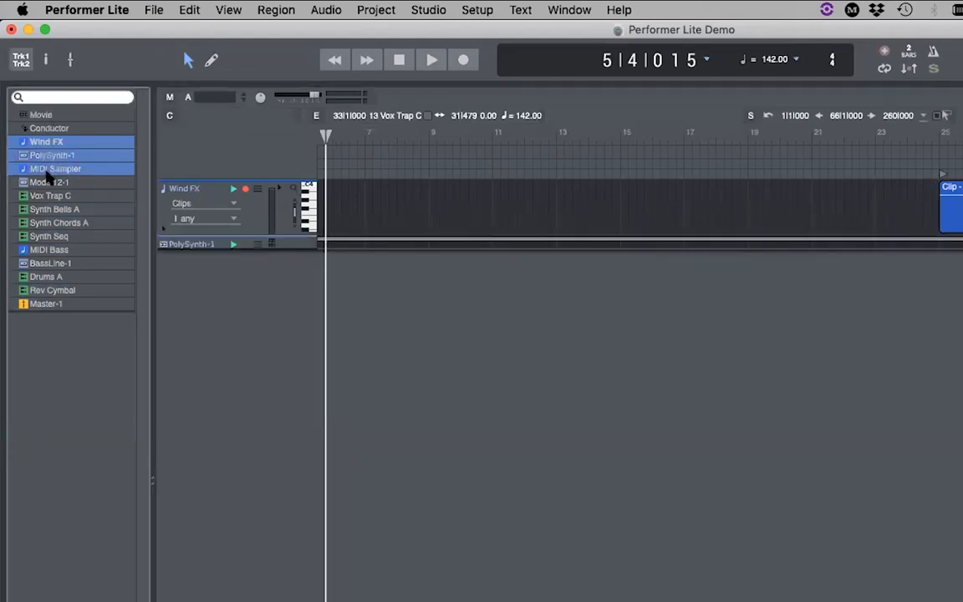
pyautogui.moveTo(48, 172); pyautogui.dragTo(67, 317)
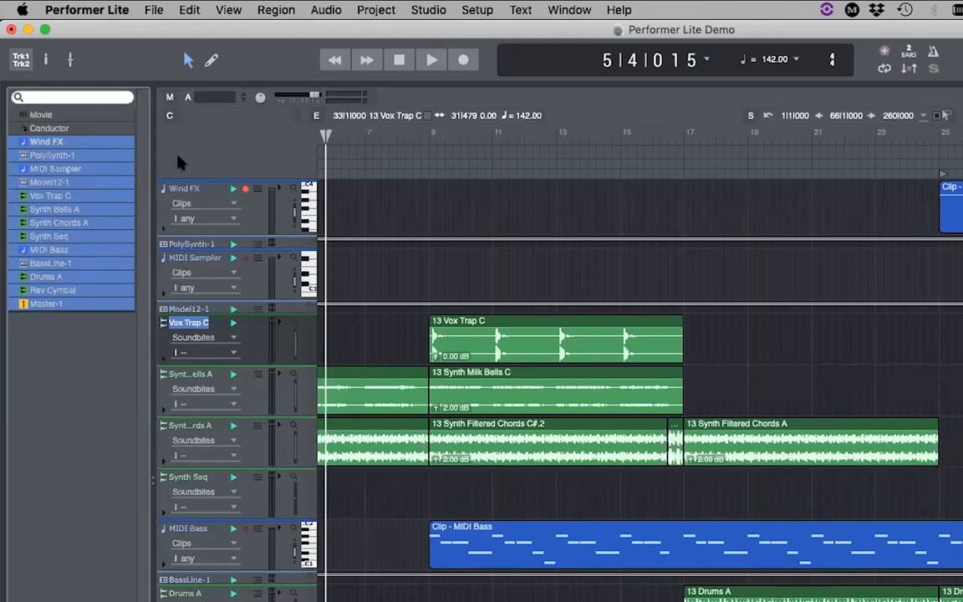
pyautogui.moveTo(61, 143); pyautogui.dragTo(66, 189)
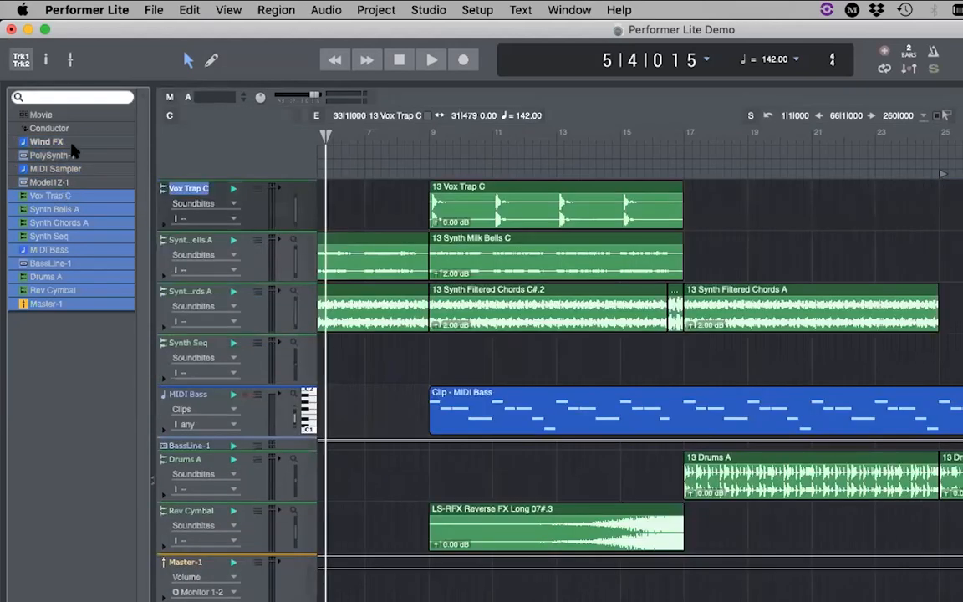
pyautogui.moveTo(70, 142); pyautogui.dragTo(68, 207)
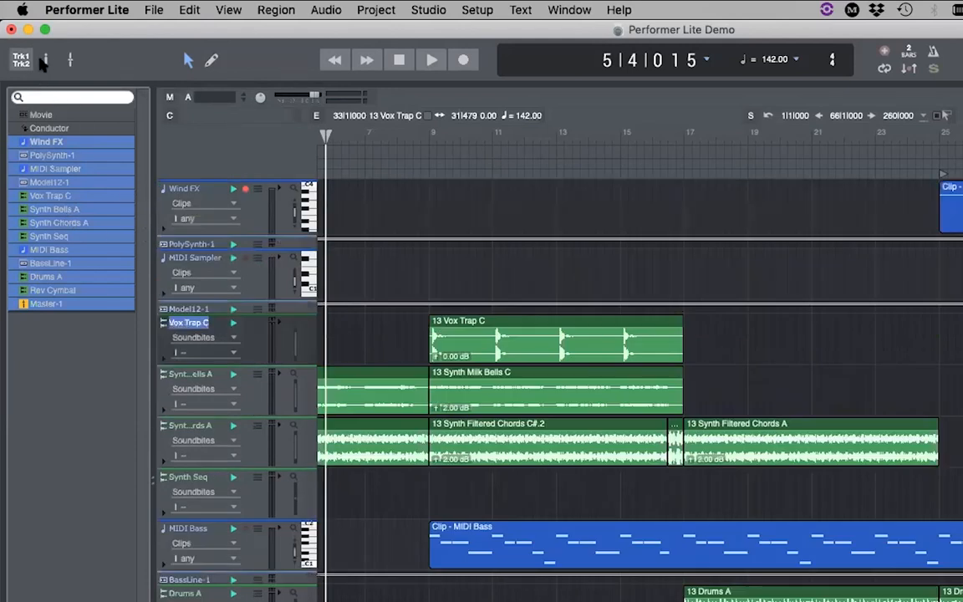
# - Inspect Vox Trap C then Synth Bells A, widen the sidebar, and check the Input choices unchanged
pyautogui.click(46, 60)
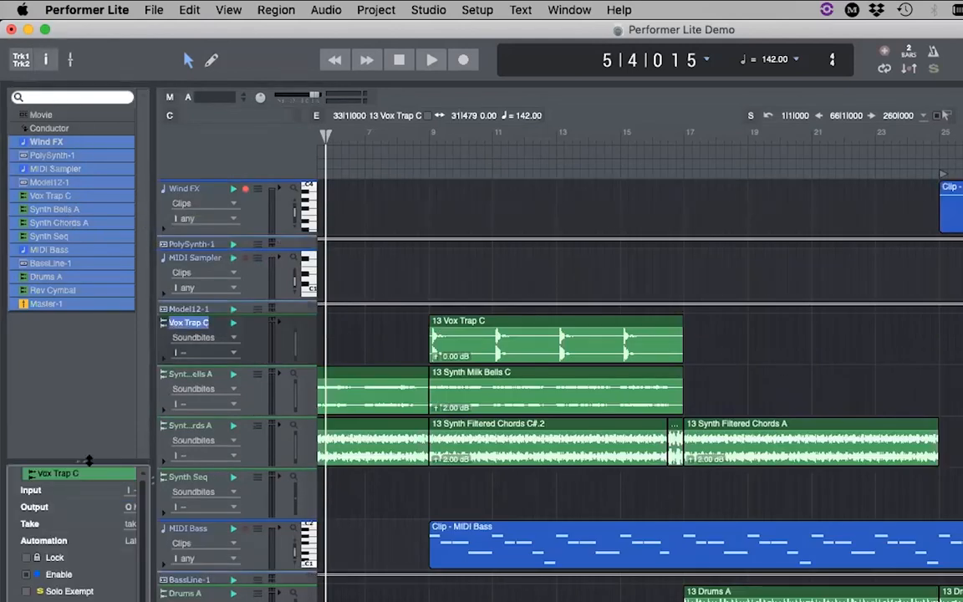
pyautogui.moveTo(82, 461); pyautogui.dragTo(94, 382)
pyautogui.moveTo(154, 398); pyautogui.dragTo(203, 396)
pyautogui.click(256, 377)
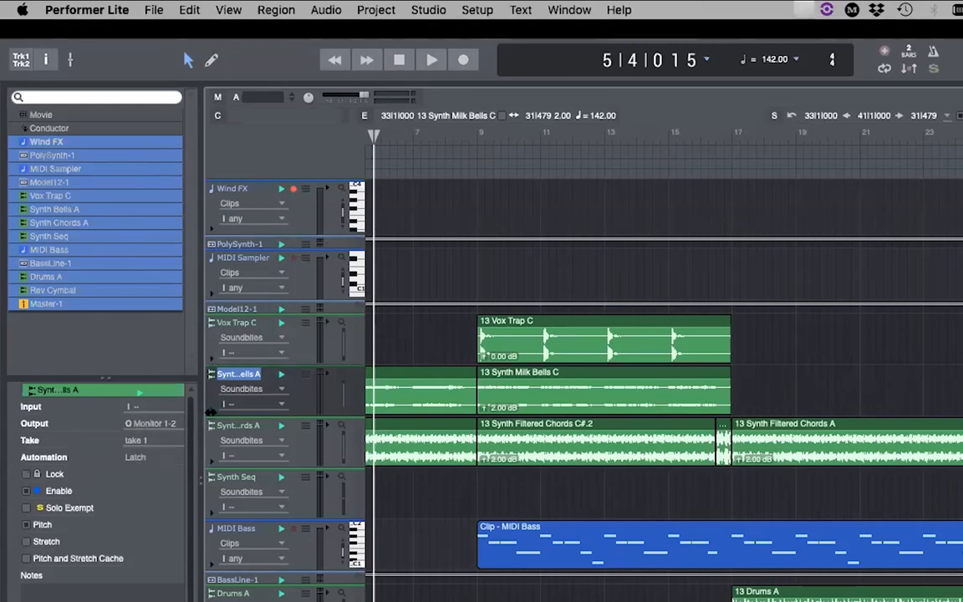
pyautogui.moveTo(200, 401); pyautogui.dragTo(242, 401)
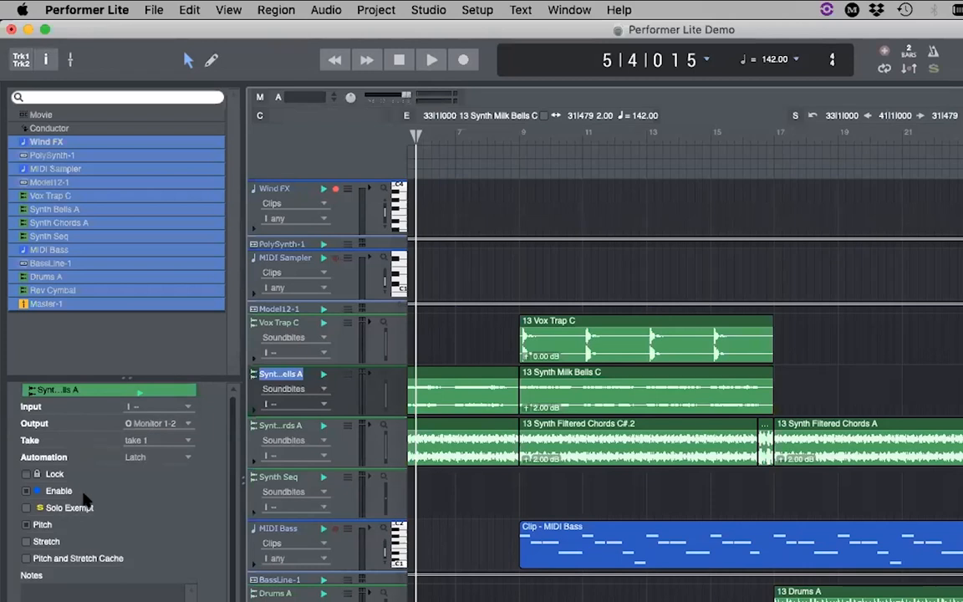
pyautogui.click(150, 407)
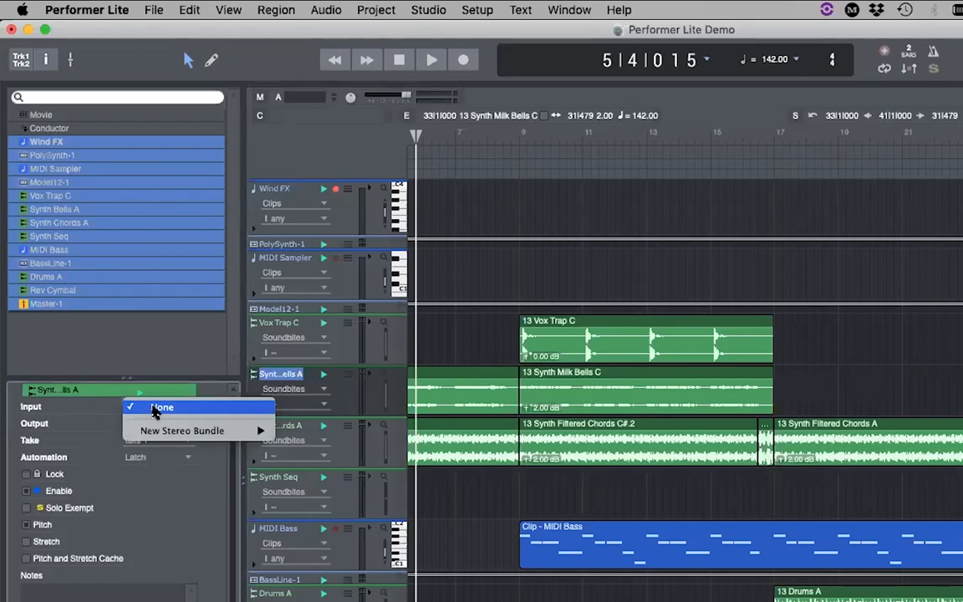
pyautogui.click(94, 399)
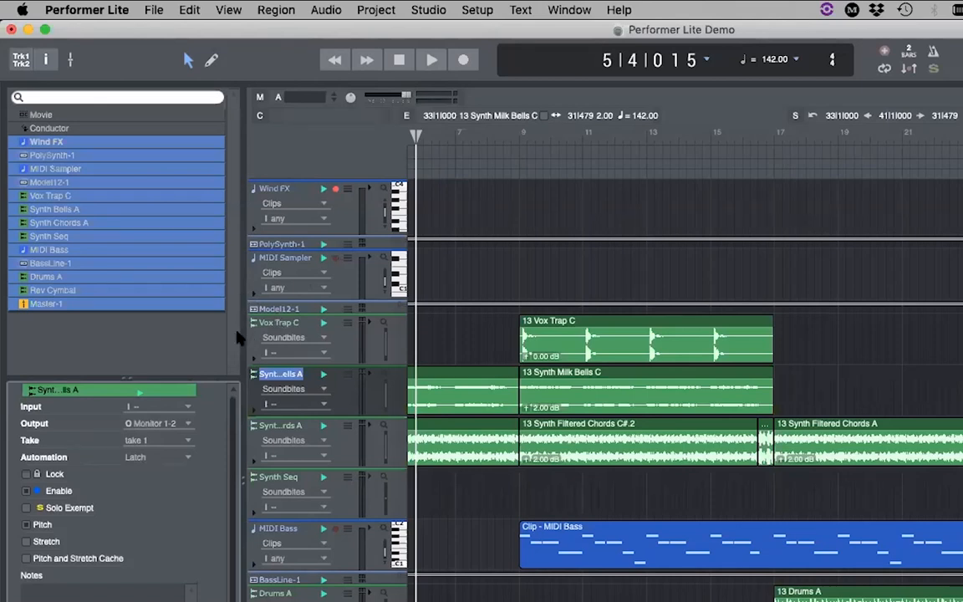
# - Close the track inspector, narrow the track list, and open Setup's Configure Hardware Driver window
pyautogui.click(46, 59)
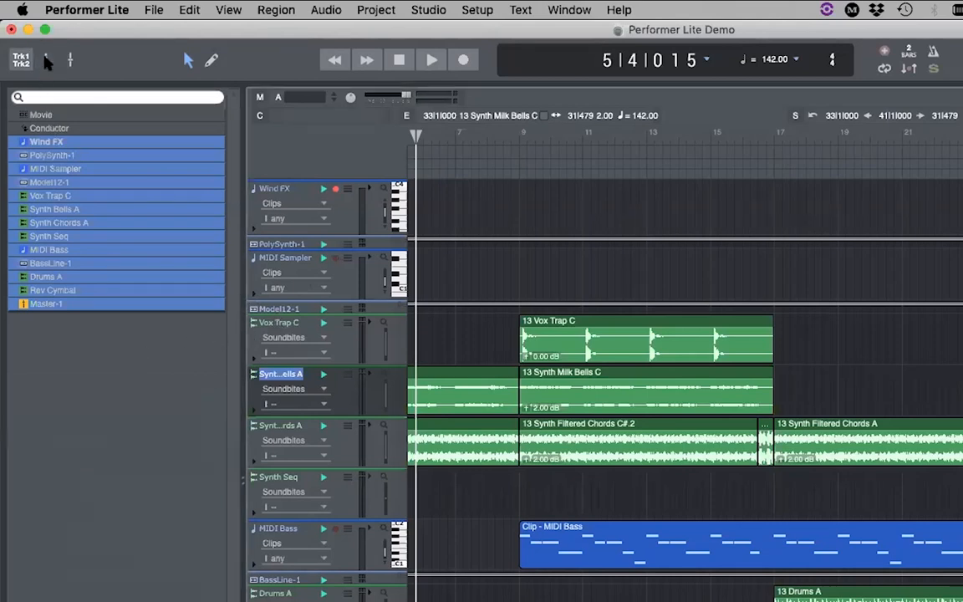
pyautogui.moveTo(241, 294); pyautogui.dragTo(145, 293)
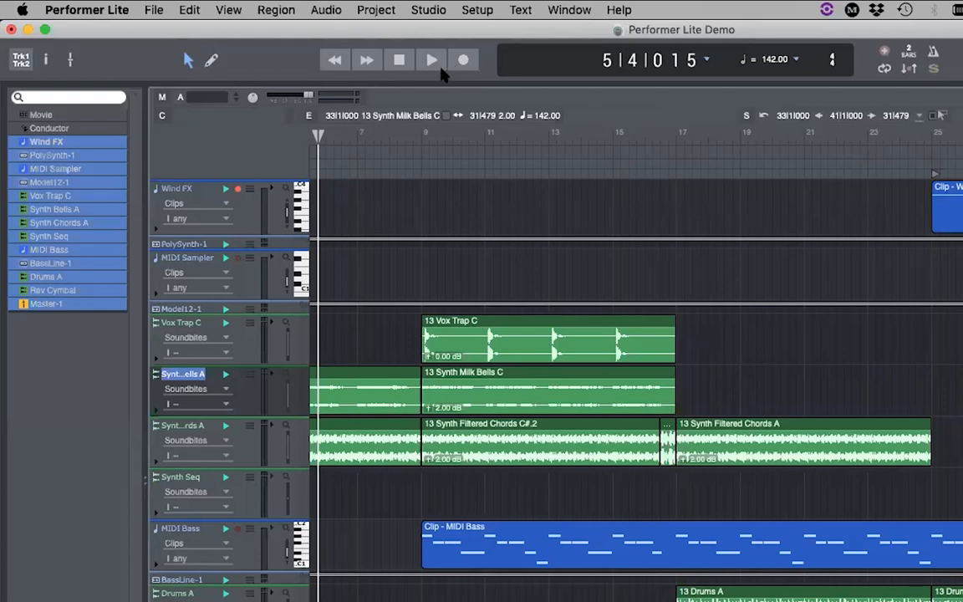
pyautogui.click(485, 10)
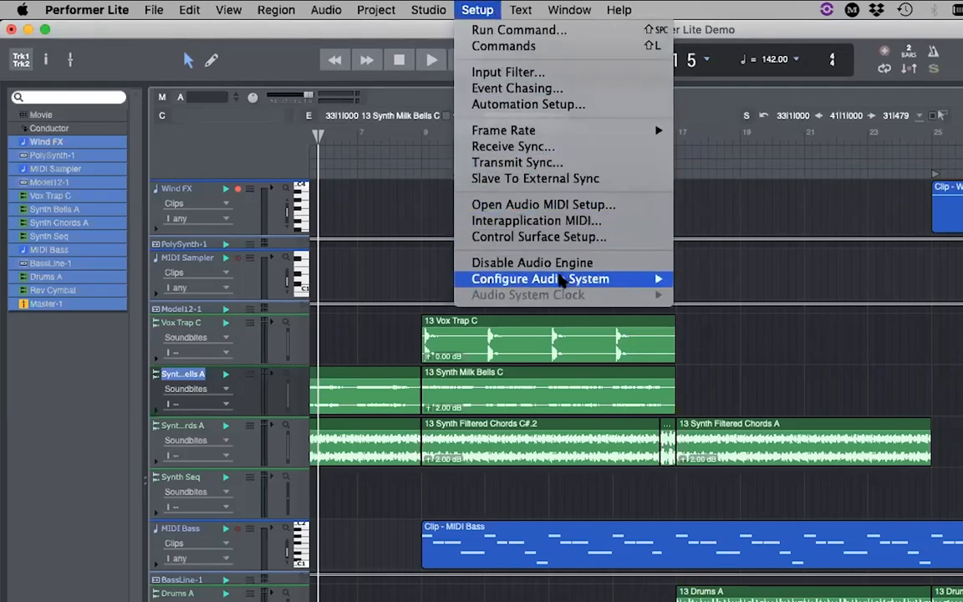
pyautogui.moveTo(660, 279)
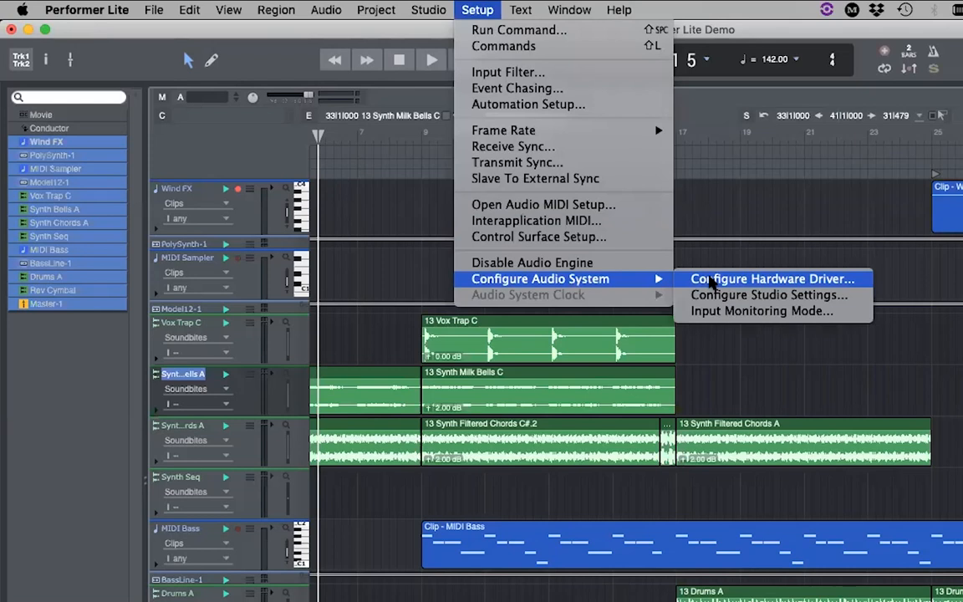
pyautogui.click(709, 281)
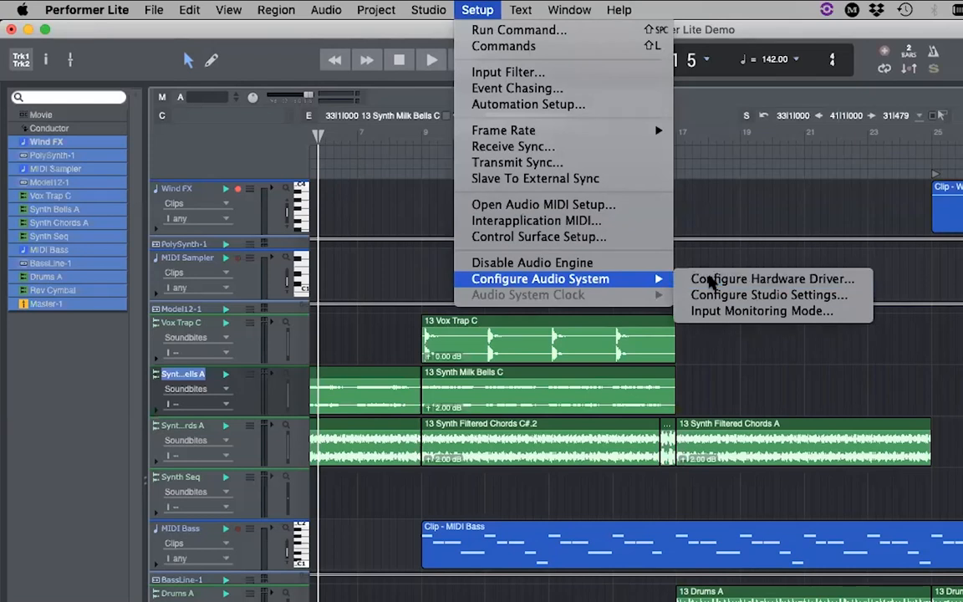
# - Review the driver settings, keep sample rate 44100 and buffer size 256, and confirm with OK
pyautogui.scroll(-1, 581, 393)
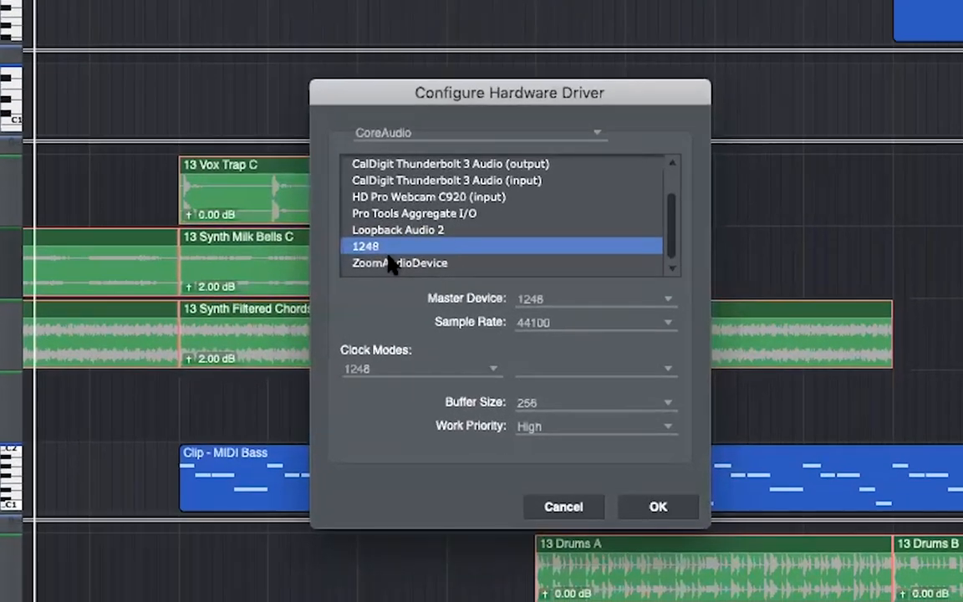
pyautogui.moveTo(501, 93); pyautogui.dragTo(529, 68)
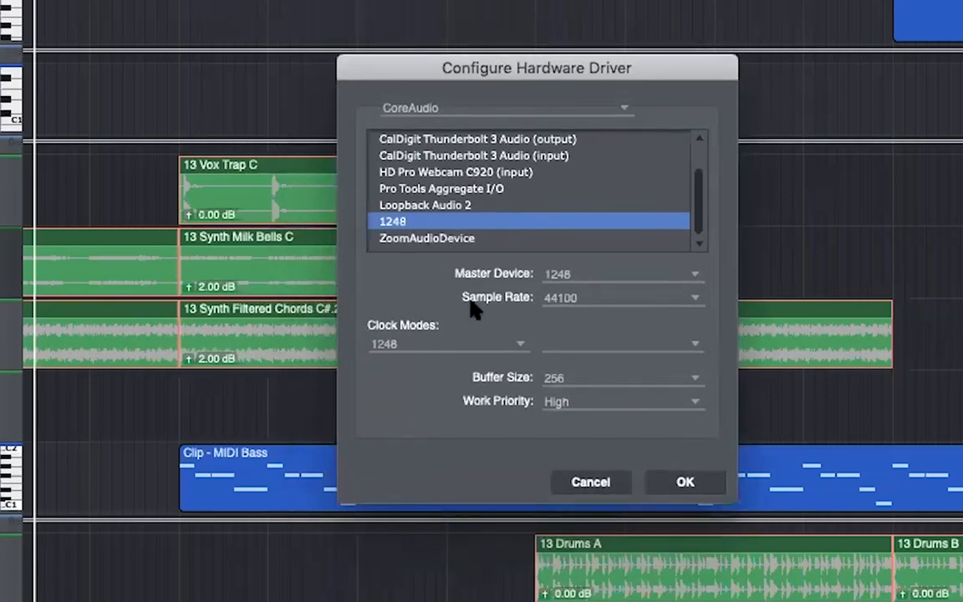
pyautogui.click(585, 299)
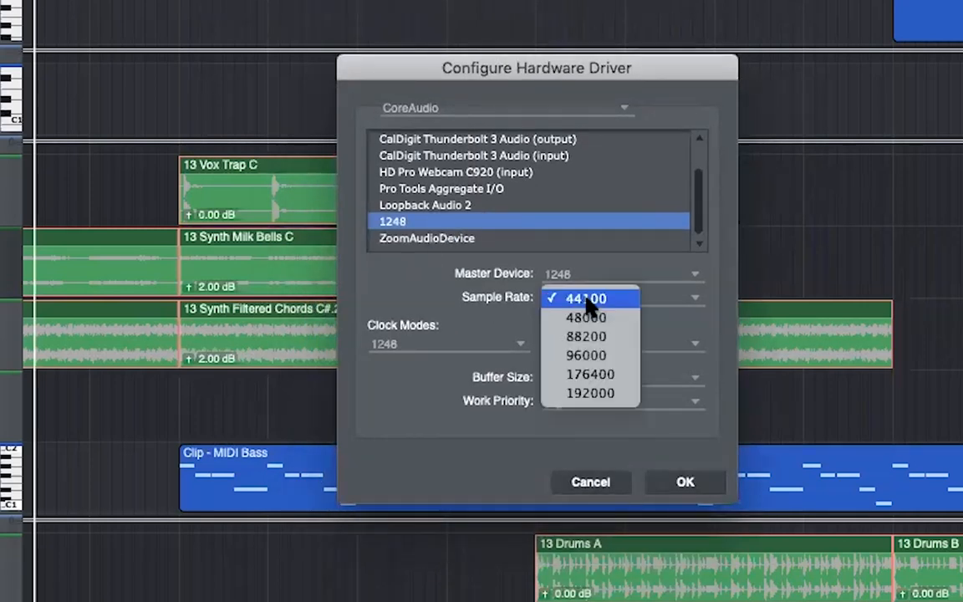
pyautogui.click(491, 294)
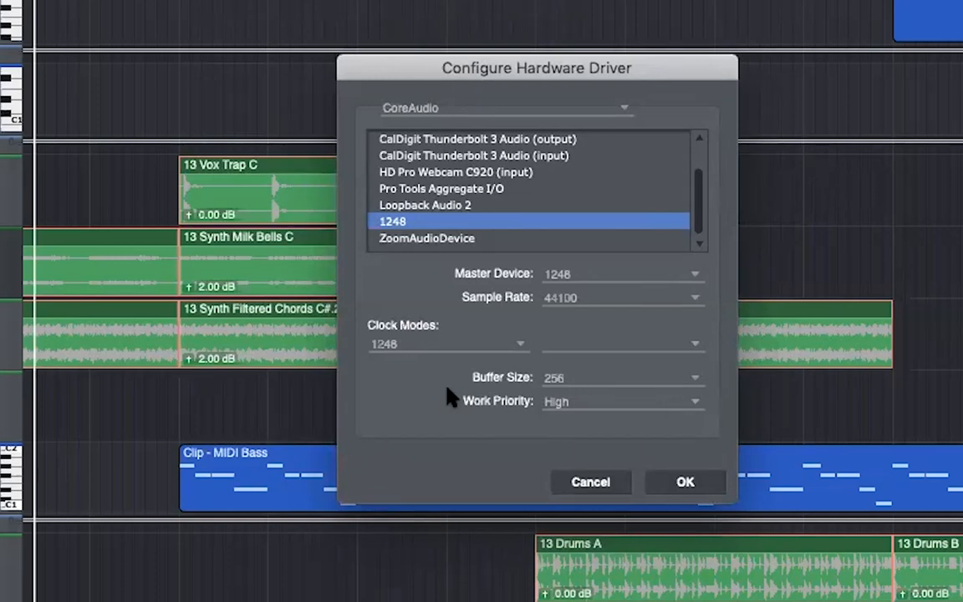
pyautogui.click(568, 381)
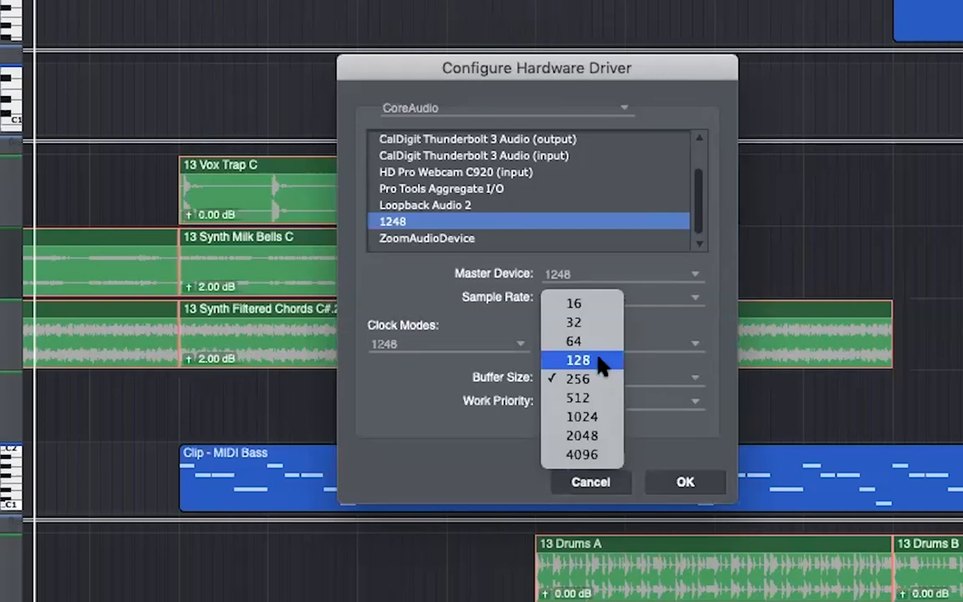
pyautogui.click(468, 392)
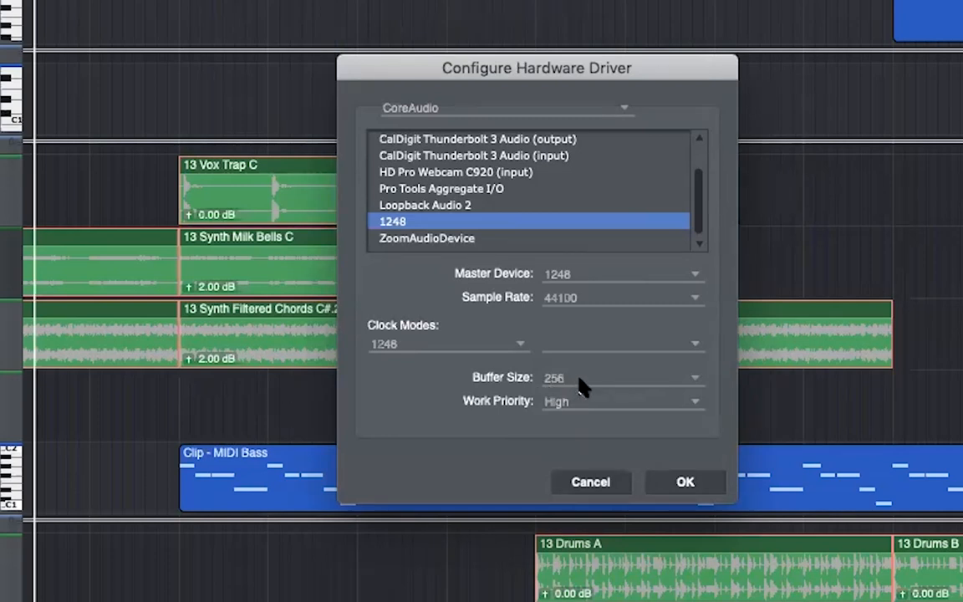
pyautogui.click(684, 486)
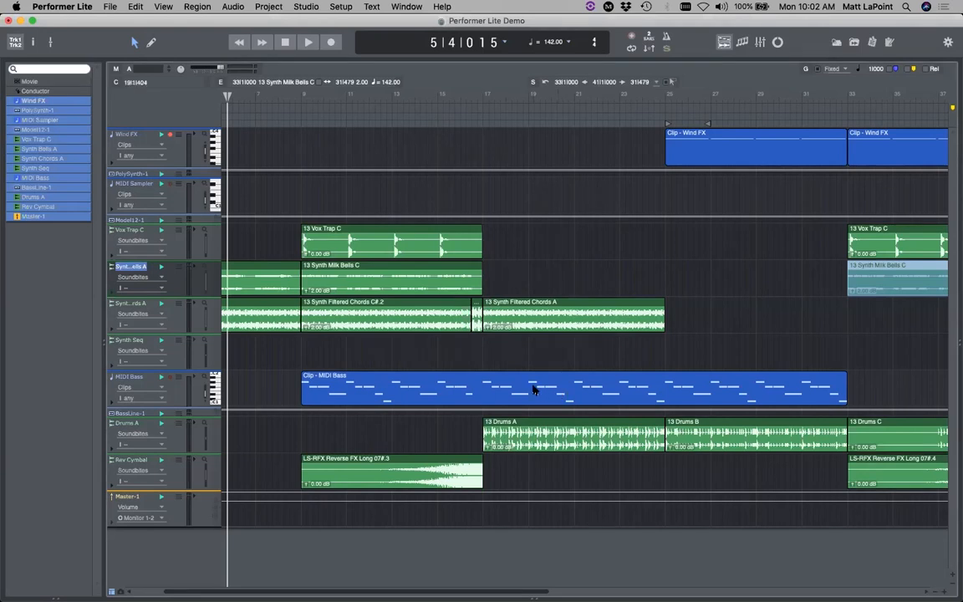
# - Show Synth Bells A's track inspector, check its take options keeping take 1, then hide it
pyautogui.click(33, 42)
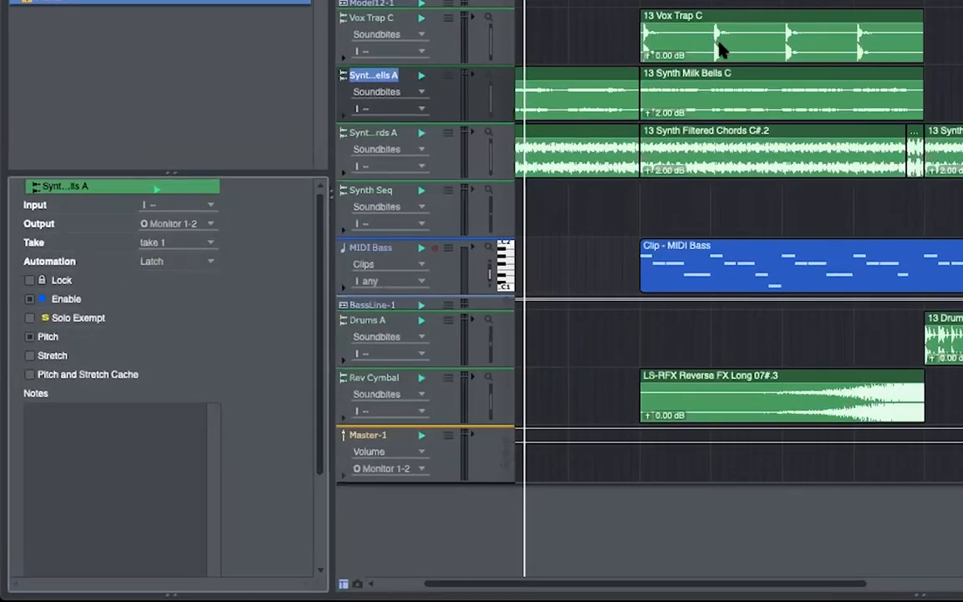
pyautogui.click(205, 242)
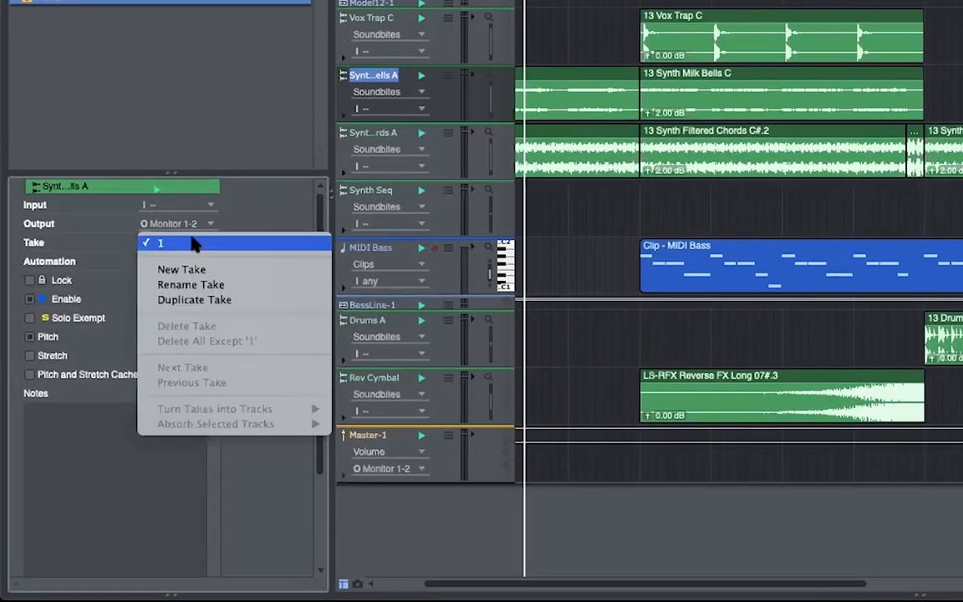
pyautogui.click(264, 152)
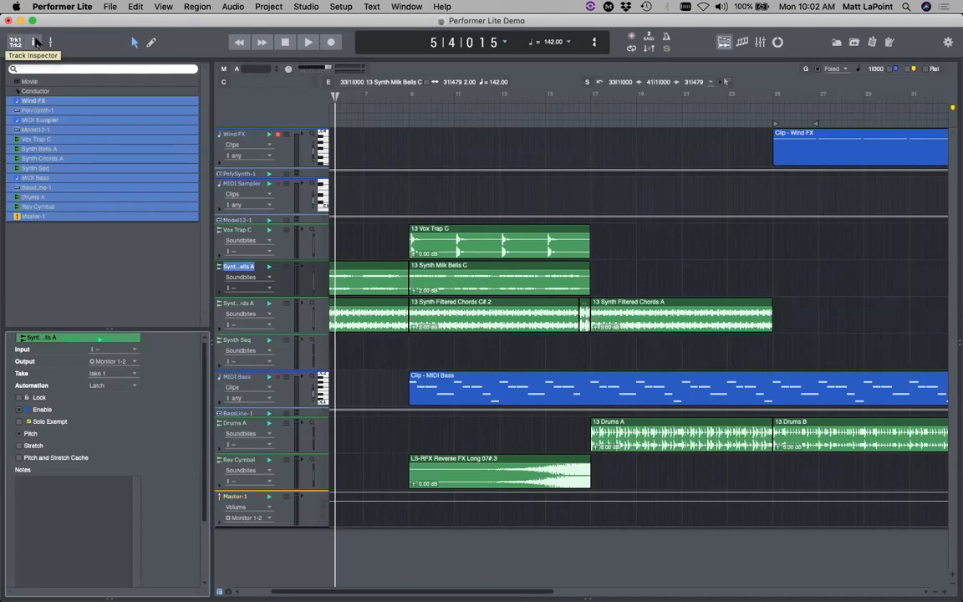
pyautogui.click(35, 42)
# - Open a taller channel strip panel and view the Wind FX, Drums A, MIDI Bass, Synth Seq and Master-1 strips
pyautogui.click(50, 43)
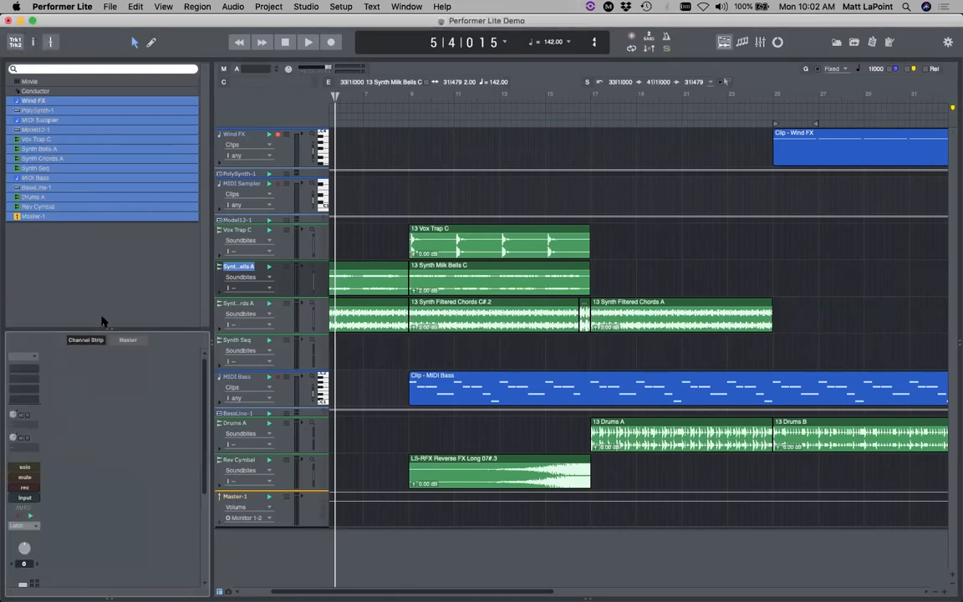
pyautogui.moveTo(116, 258); pyautogui.dragTo(116, 224)
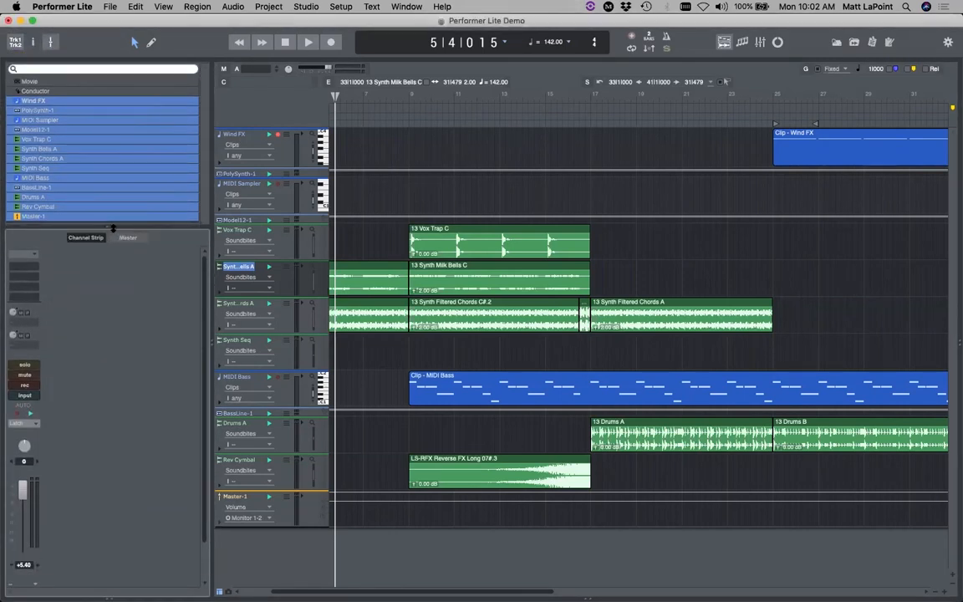
pyautogui.click(229, 134)
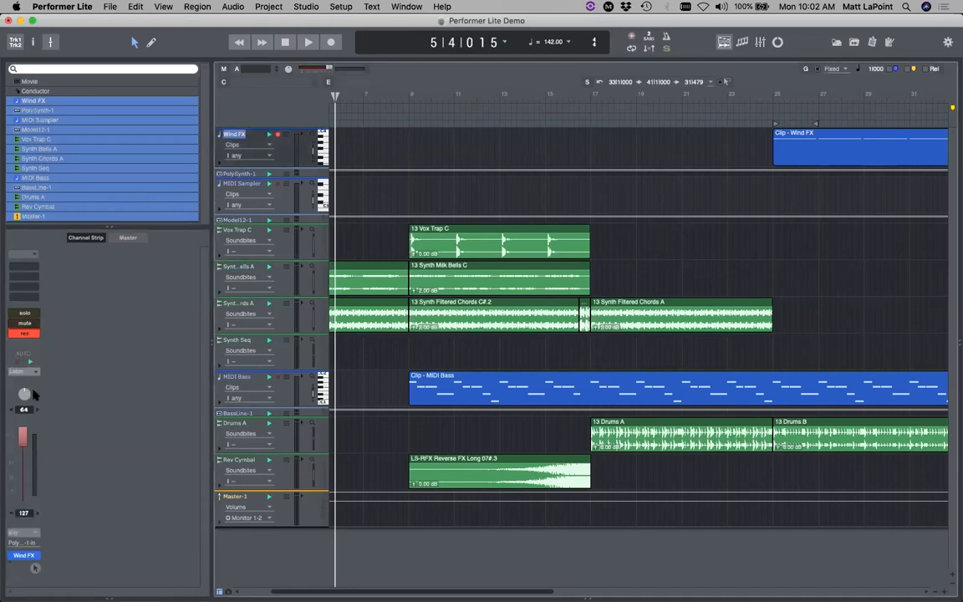
pyautogui.click(233, 425)
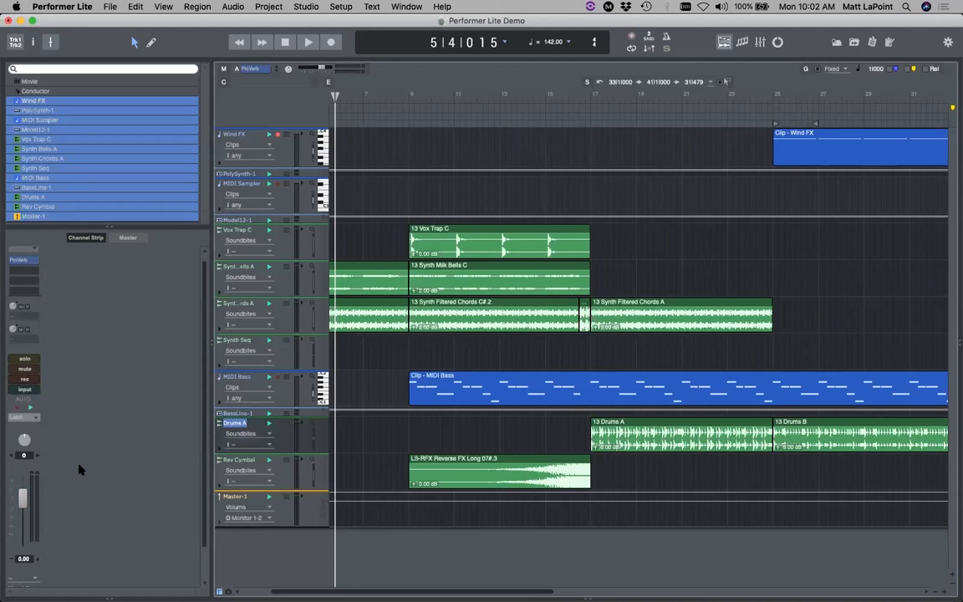
pyautogui.click(233, 378)
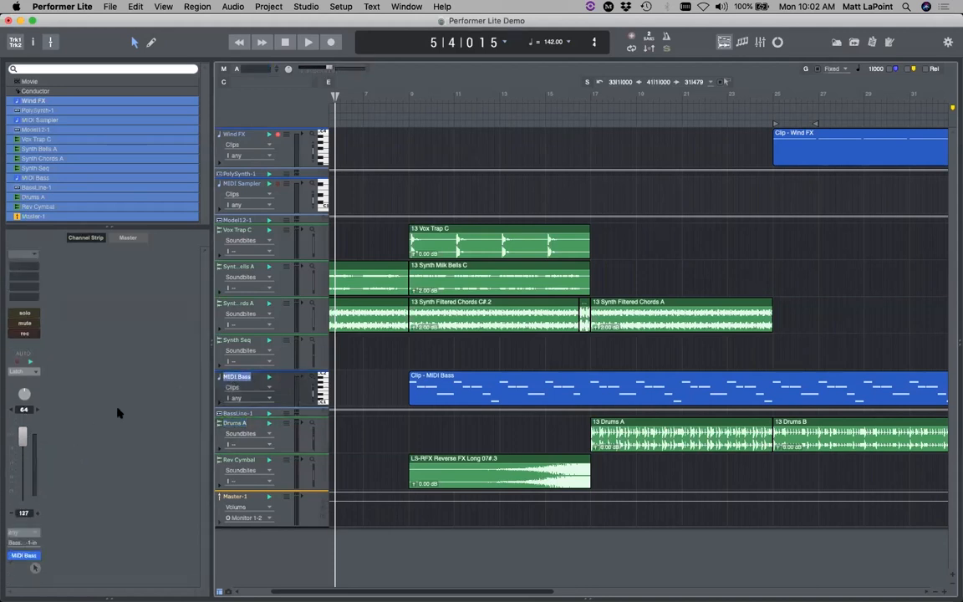
pyautogui.click(21, 448)
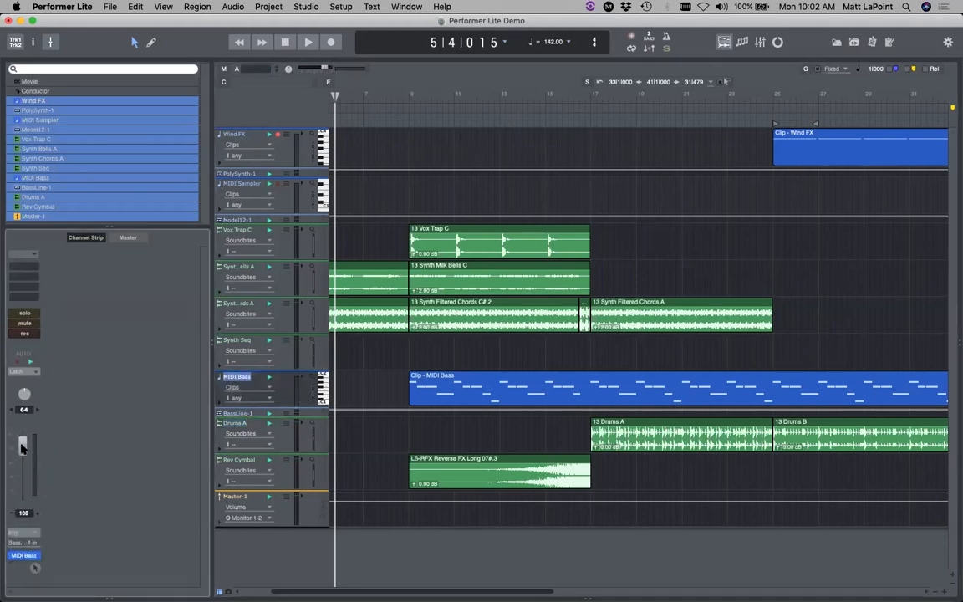
pyautogui.click(234, 340)
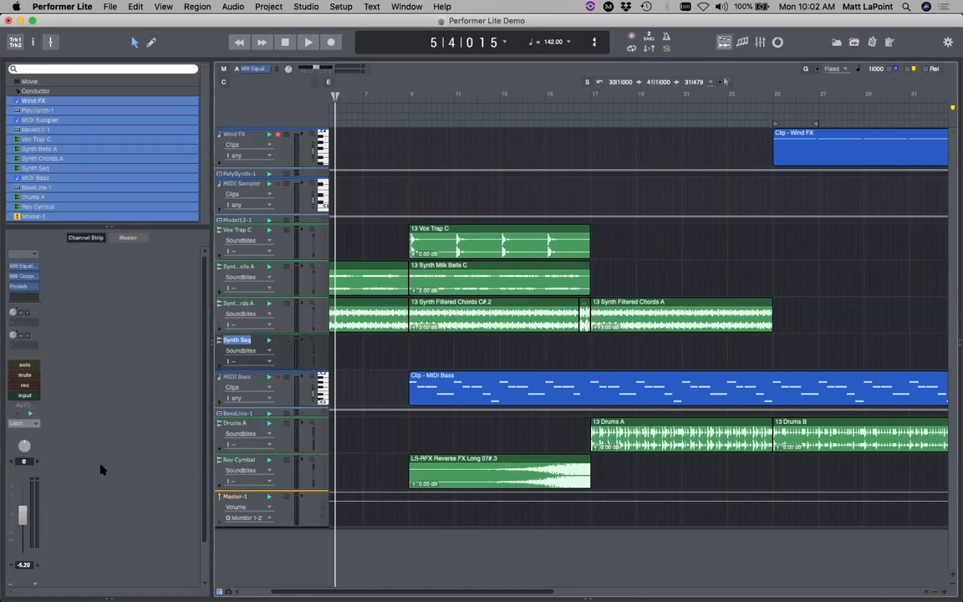
pyautogui.click(128, 238)
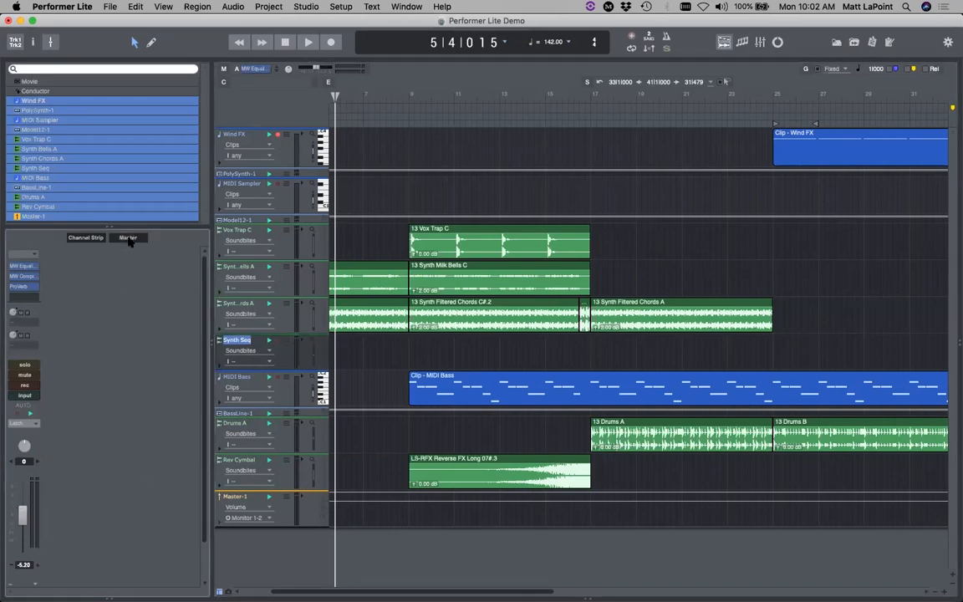
pyautogui.click(72, 238)
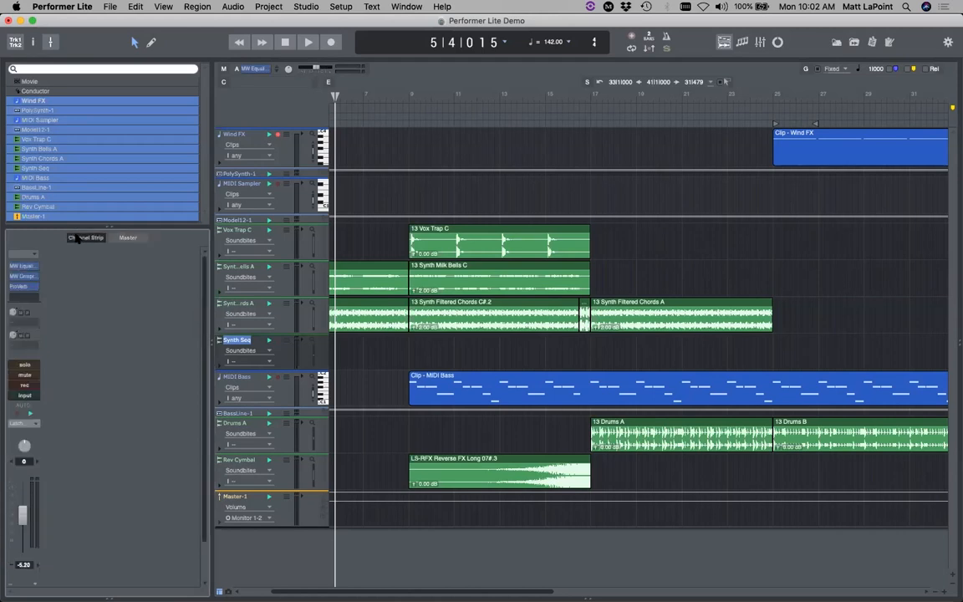
pyautogui.click(128, 238)
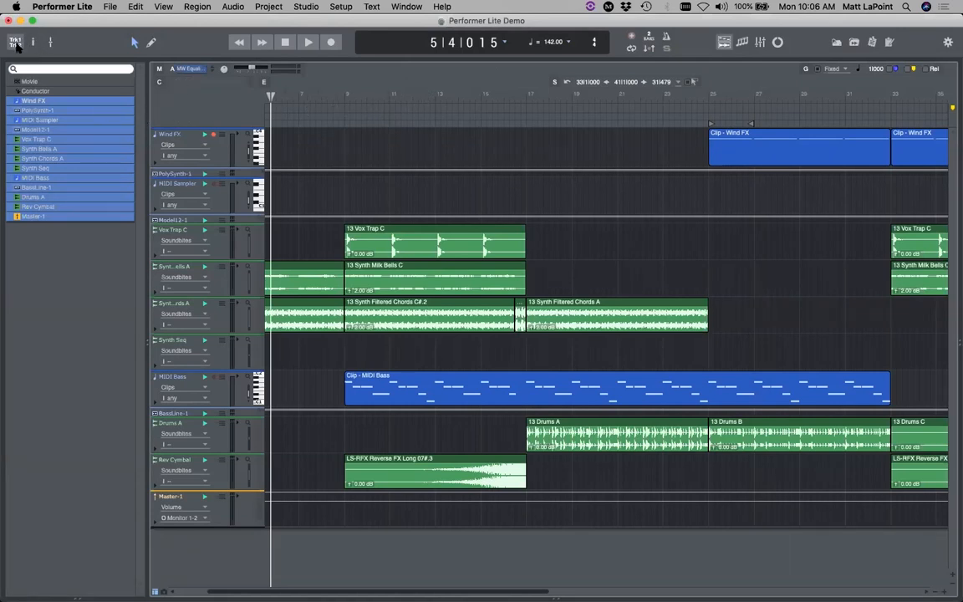
# - Widen the tracks list panel and bring up the editing tool palette
pyautogui.moveTo(151, 120); pyautogui.dragTo(112, 115)
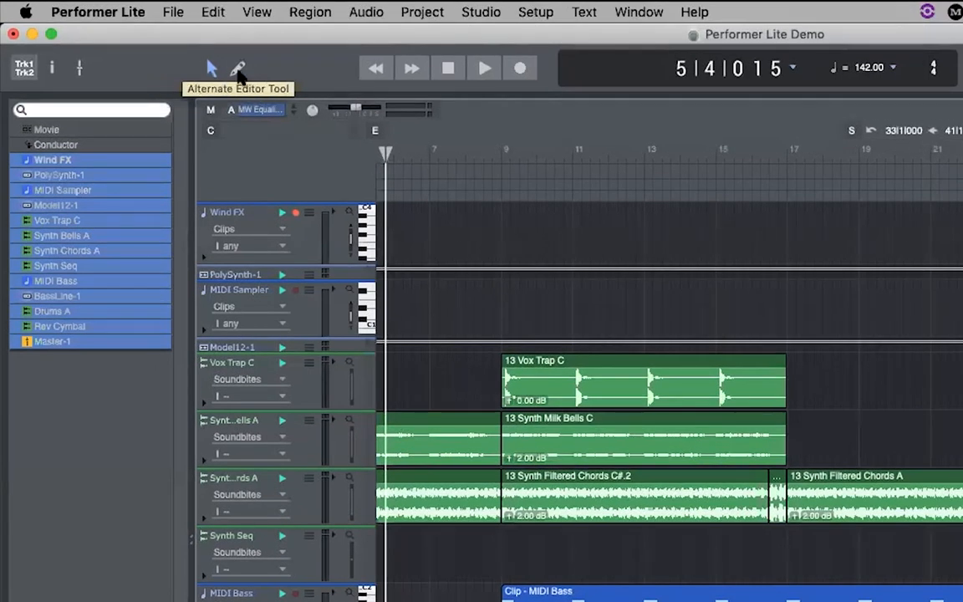
pyautogui.click(214, 74)
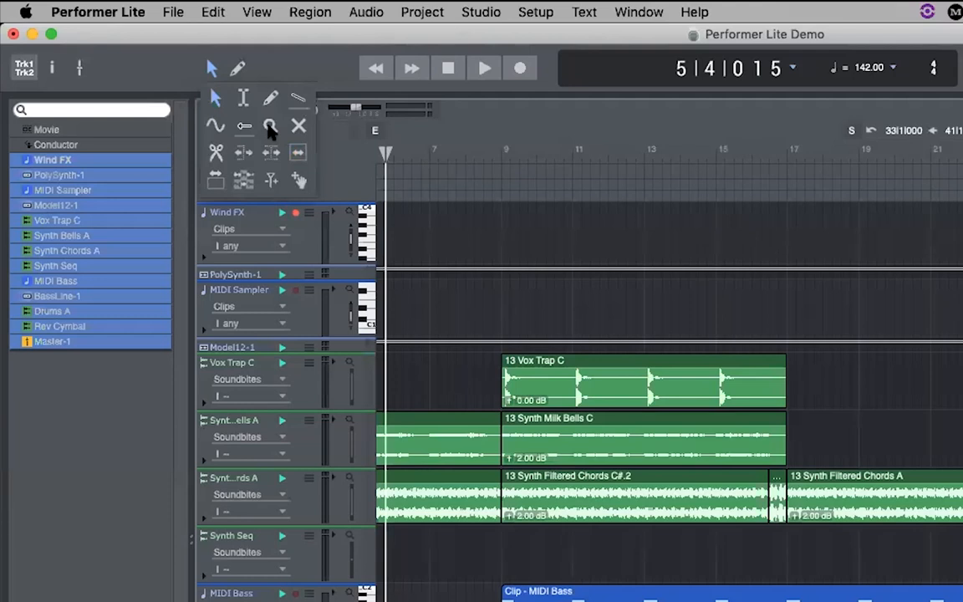
# - Keep the selection tool, select the Vox Trap C, Wind FX and Synth Filtered Chords A clips, then reopen the tool palette
pyautogui.click(216, 99)
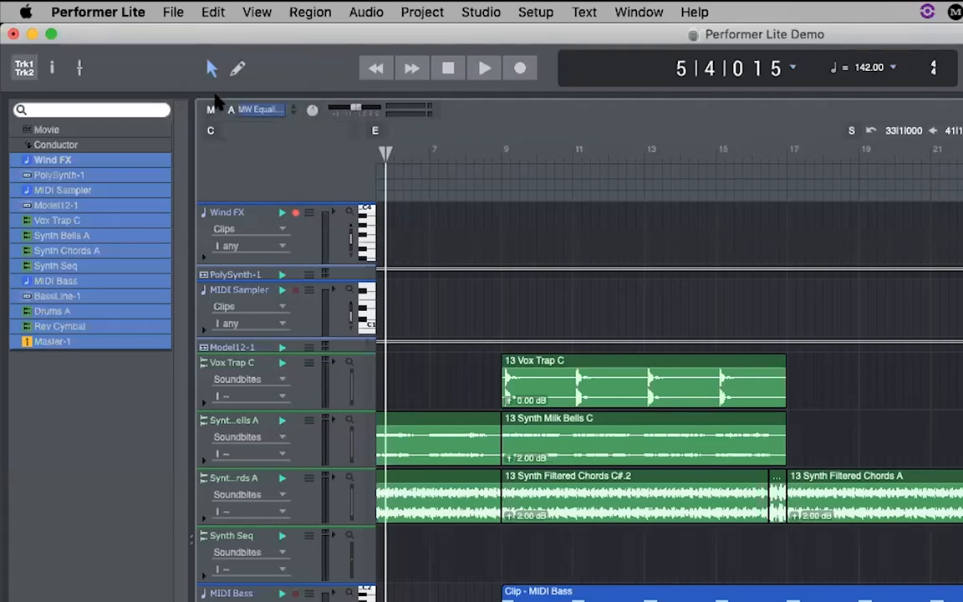
pyautogui.click(549, 370)
pyautogui.click(903, 394)
pyautogui.click(961, 234)
pyautogui.click(933, 497)
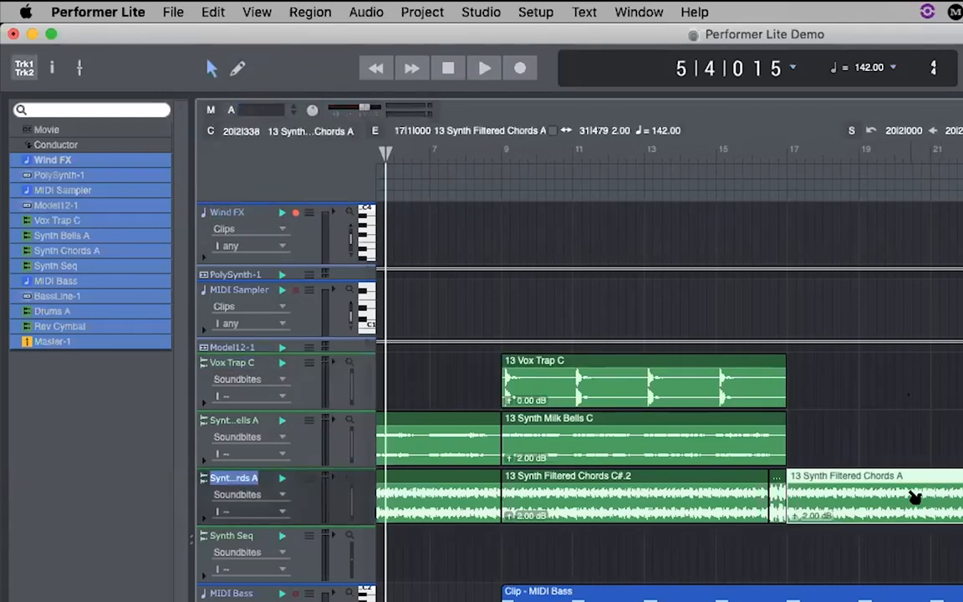
pyautogui.click(648, 385)
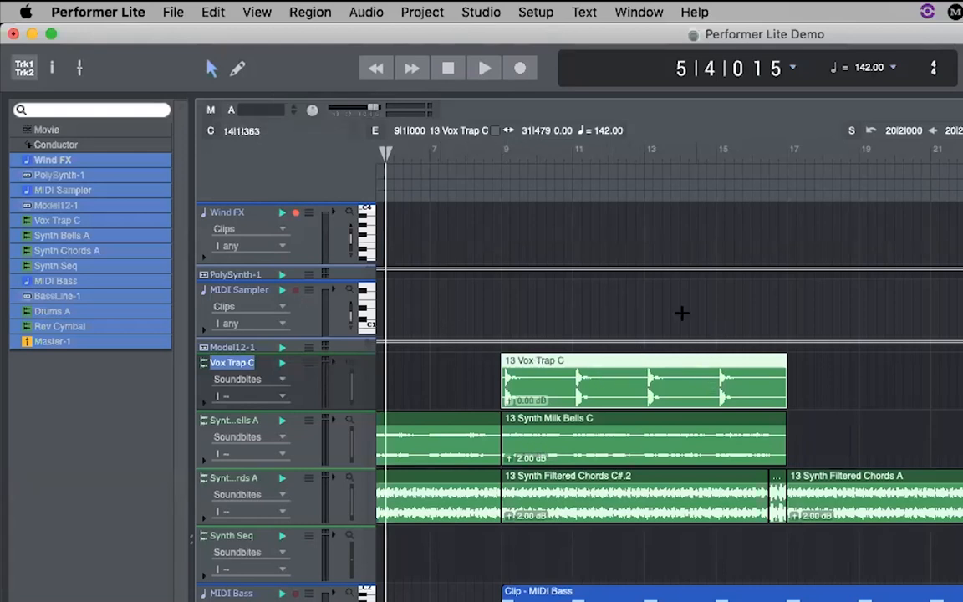
pyautogui.click(212, 74)
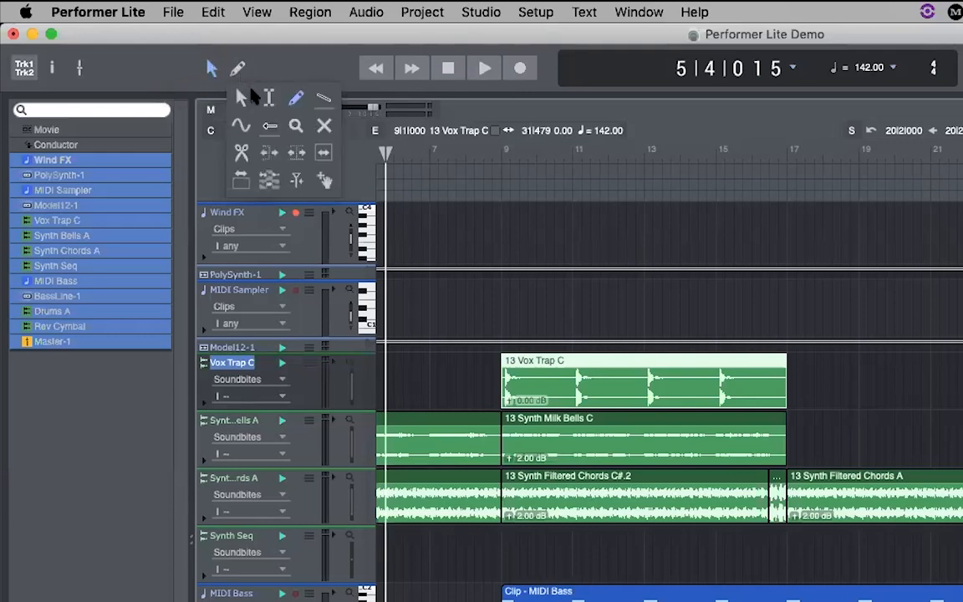
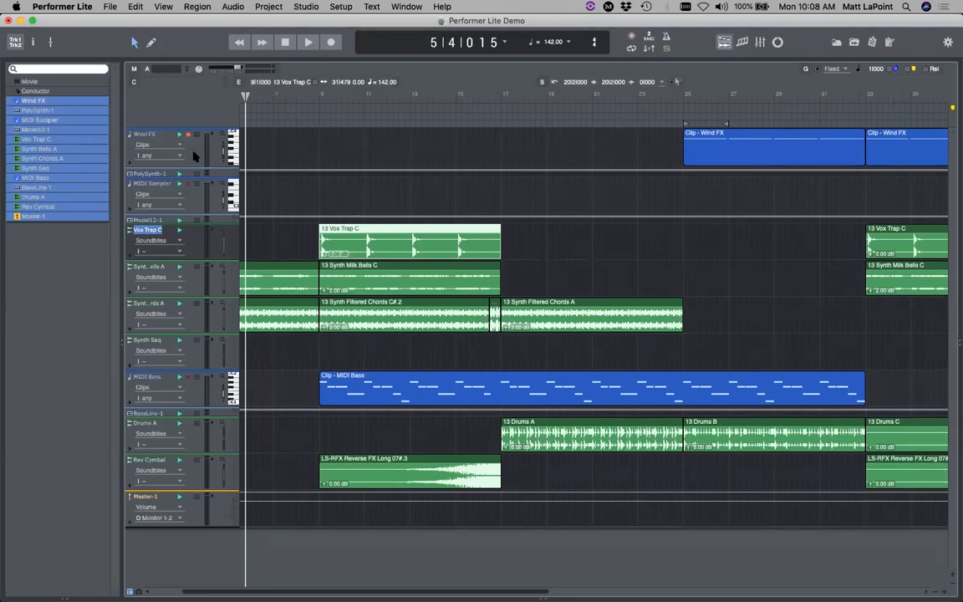
# - Close the demo project without saving and create an empty project named PL1
pyautogui.click(109, 6)
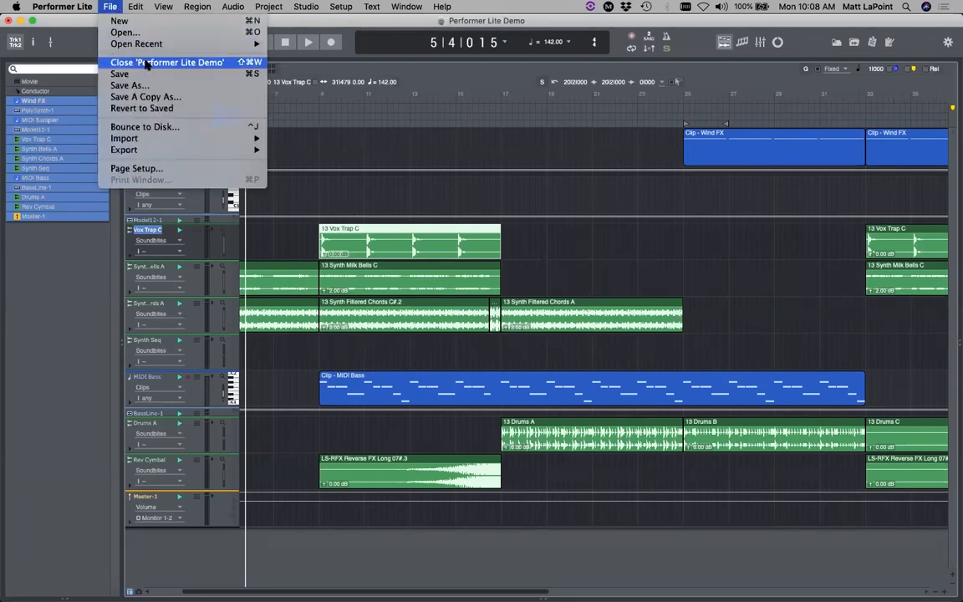
pyautogui.click(167, 60)
pyautogui.click(444, 213)
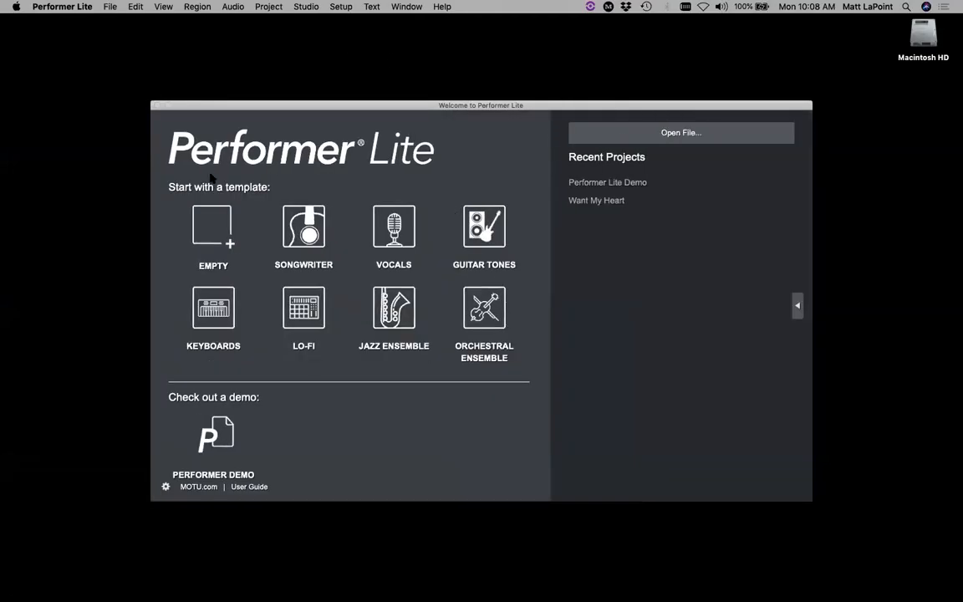
pyautogui.click(216, 240)
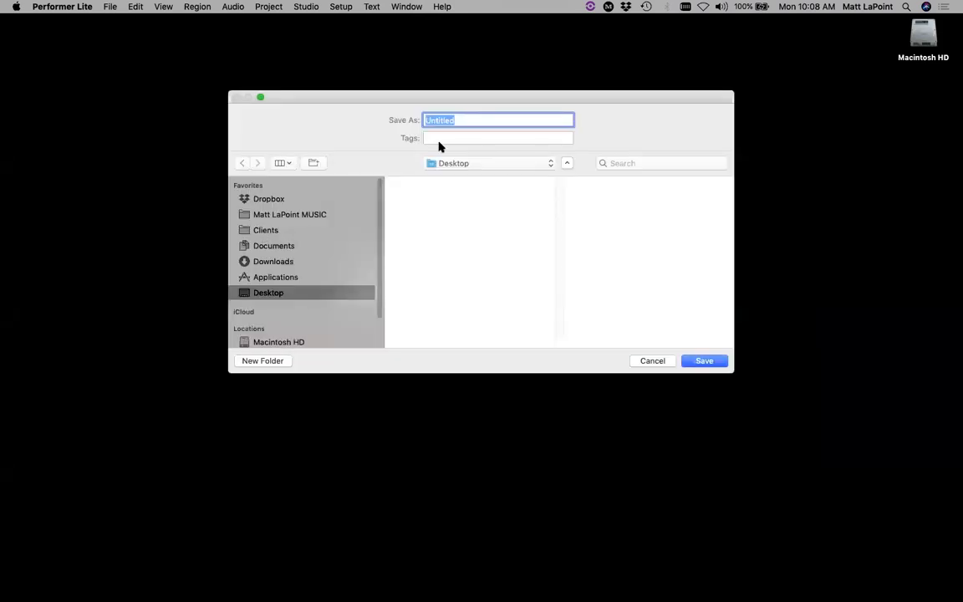
pyautogui.write('PL')
pyautogui.press('Return')
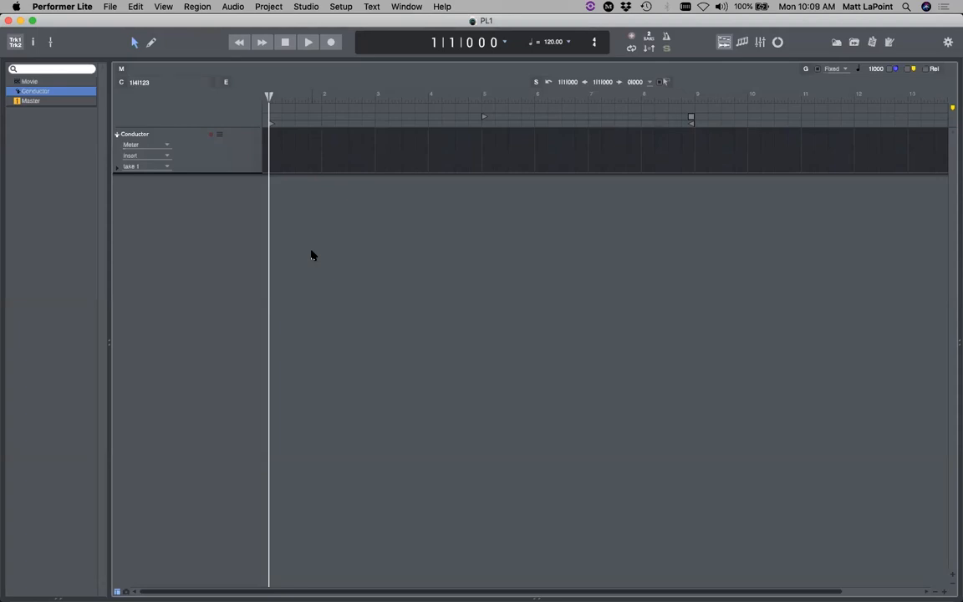
# - Add an instrument track with MOTU BassLine (stereo) assigned, creating BassLine-1 and MIDI-1
pyautogui.click(261, 9)
pyautogui.moveTo(276, 24)
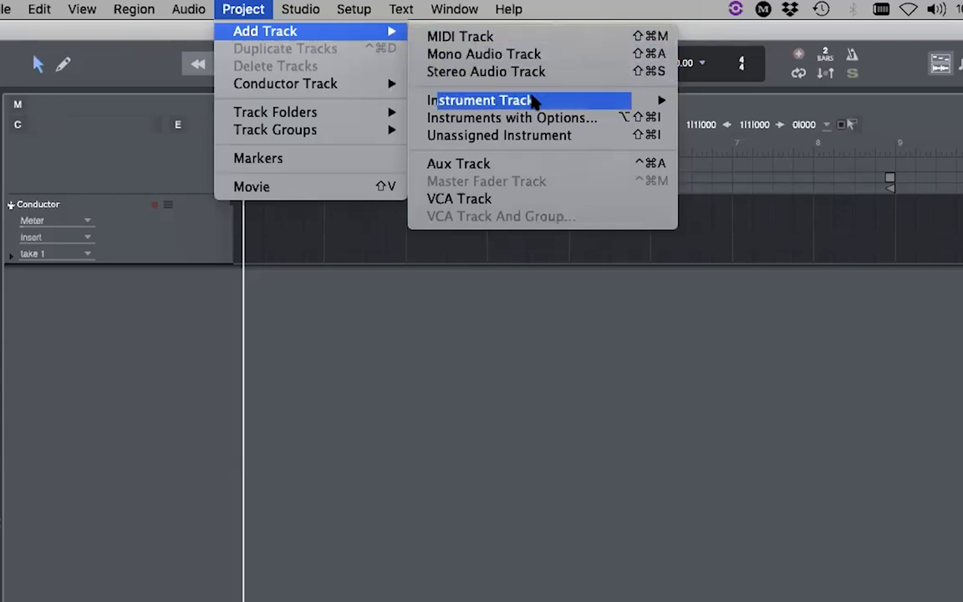
pyautogui.click(577, 123)
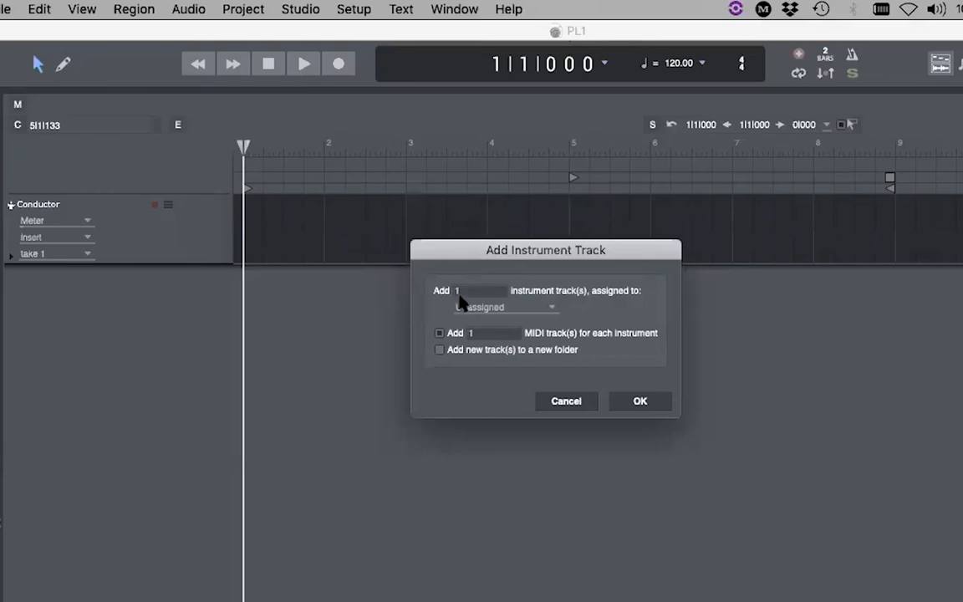
pyautogui.click(526, 308)
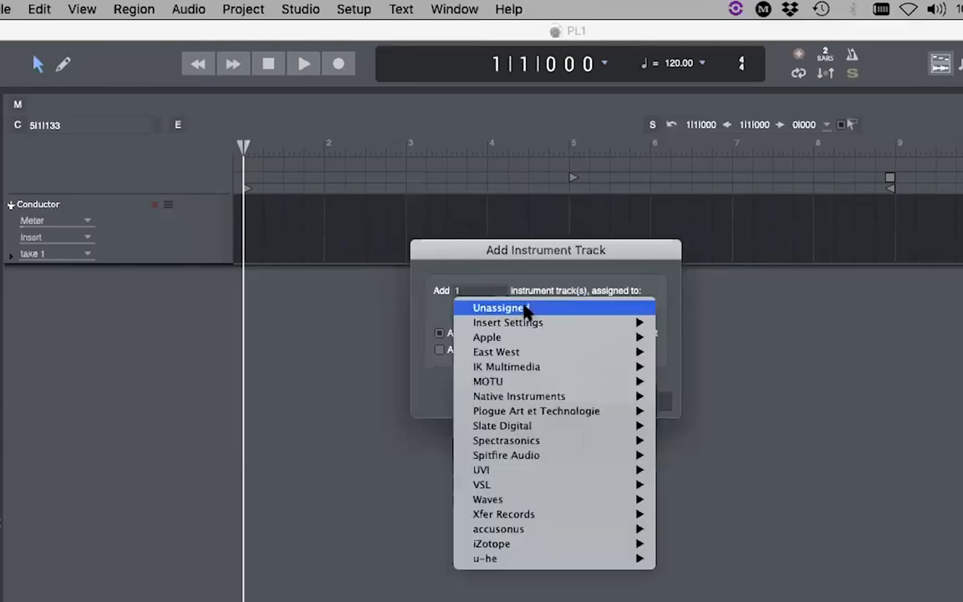
pyautogui.moveTo(533, 382)
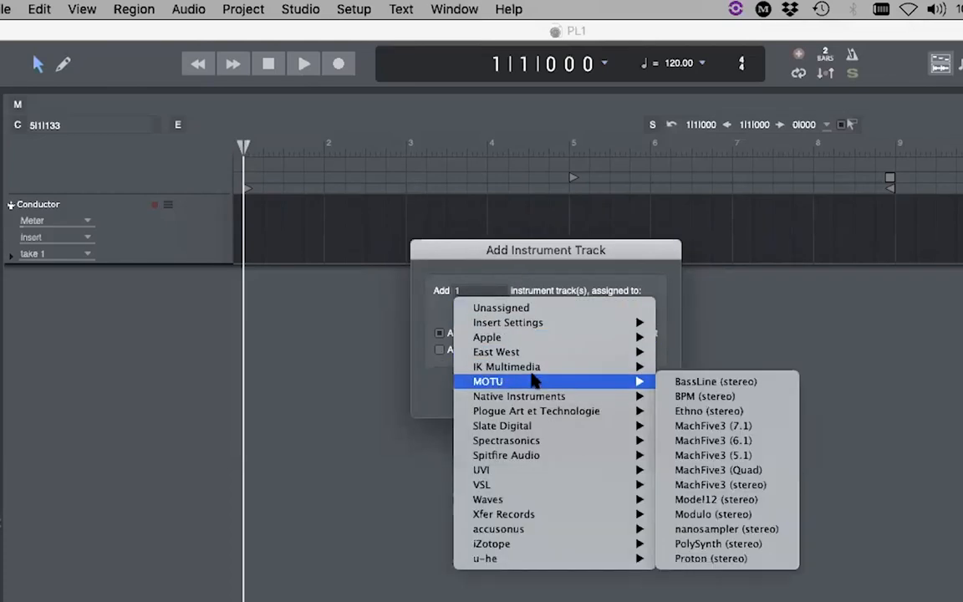
pyautogui.click(717, 381)
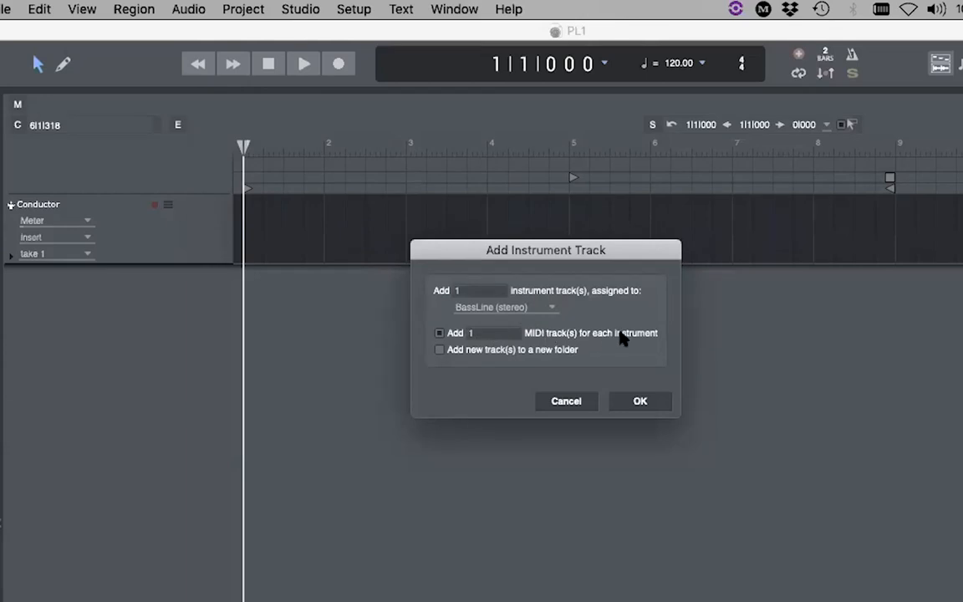
pyautogui.click(640, 402)
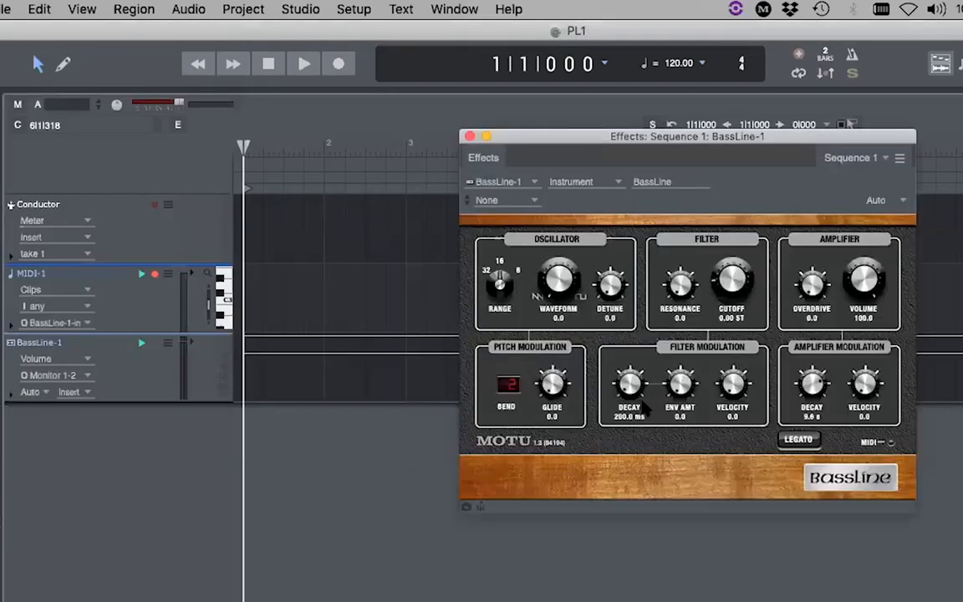
# - Load the Analog 126bass preset into BassLine and record-enable MIDI-1
pyautogui.moveTo(611, 137); pyautogui.dragTo(556, 154)
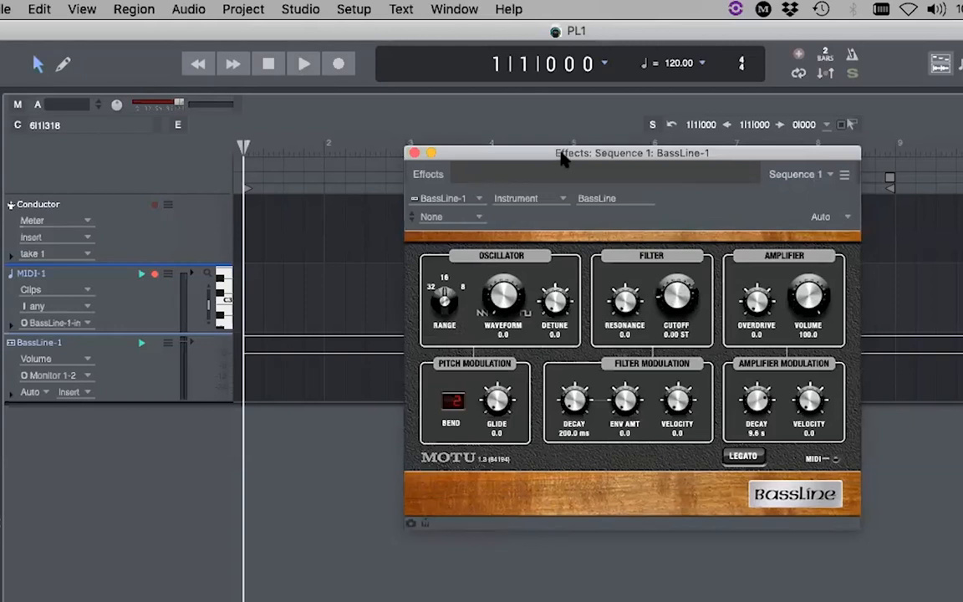
pyautogui.moveTo(563, 156); pyautogui.dragTo(536, 141)
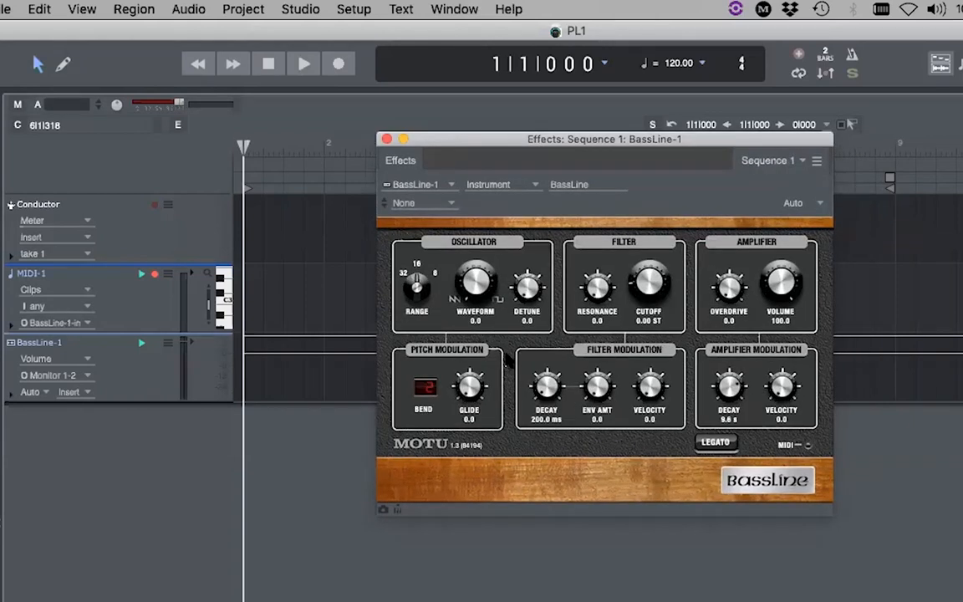
pyautogui.click(409, 206)
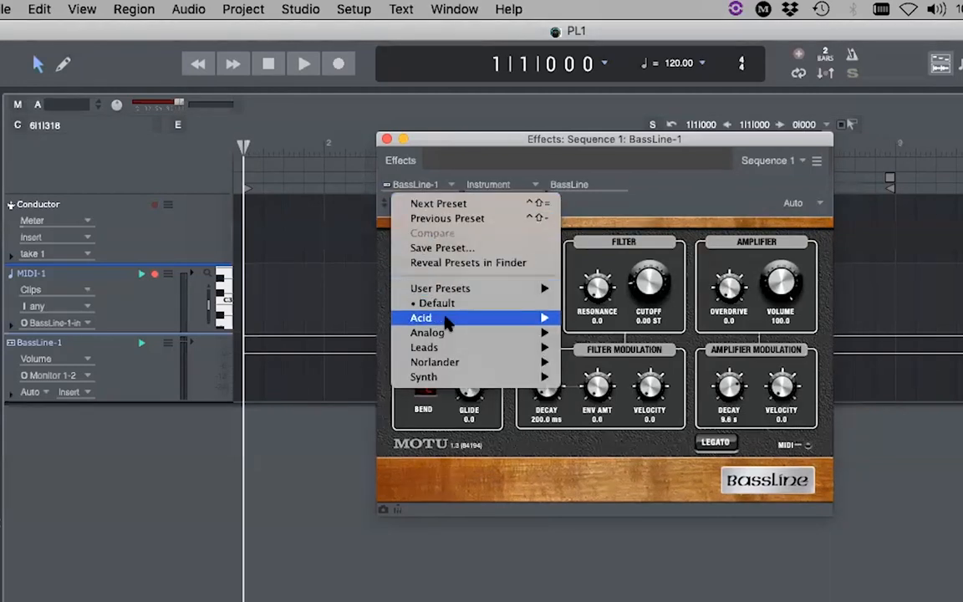
pyautogui.moveTo(446, 320)
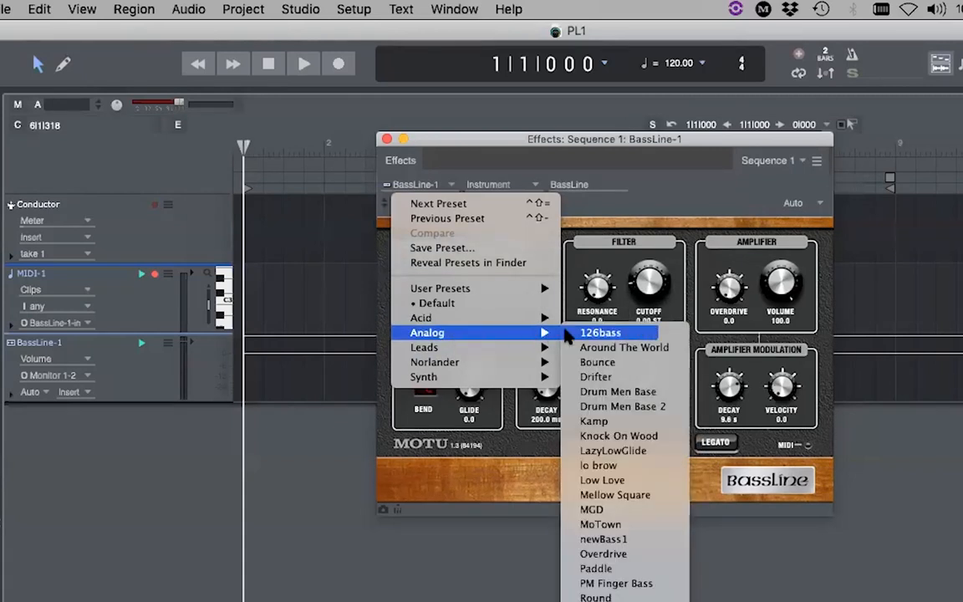
pyautogui.click(607, 335)
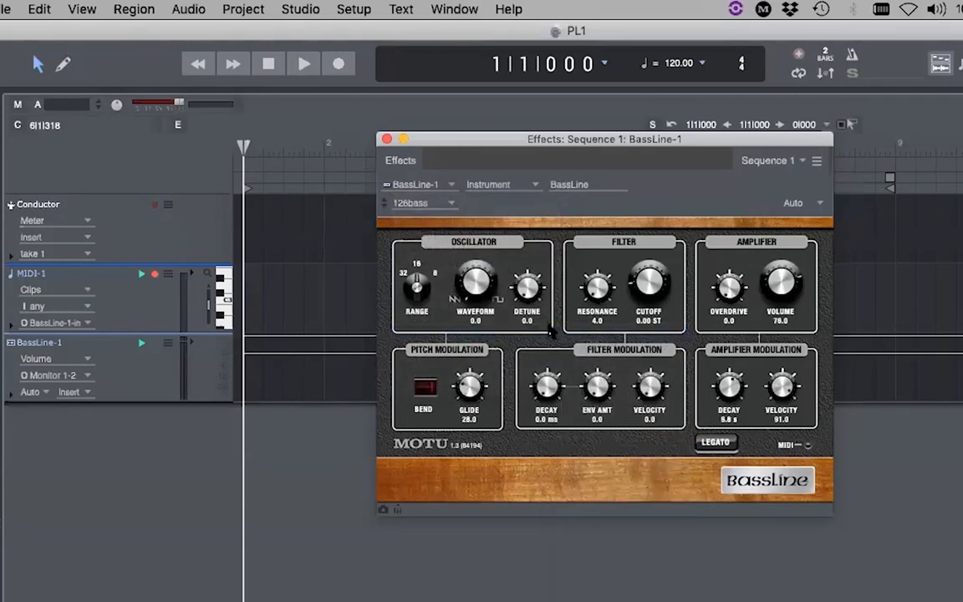
pyautogui.click(154, 275)
# - Record a short three-note bass clip on MIDI-1 and open it in the clip editor
pyautogui.click(387, 139)
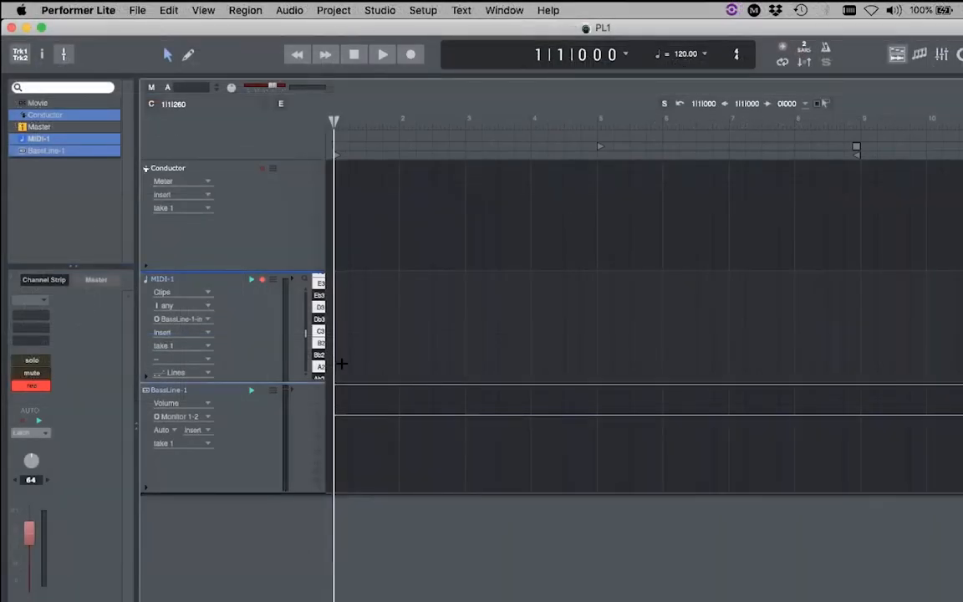
pyautogui.press('3')
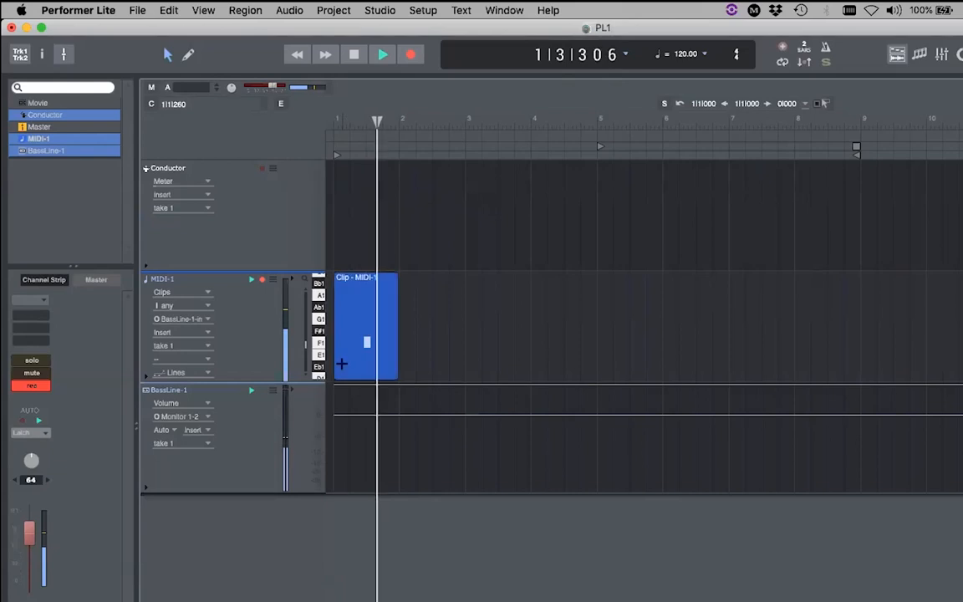
pyautogui.press('space')
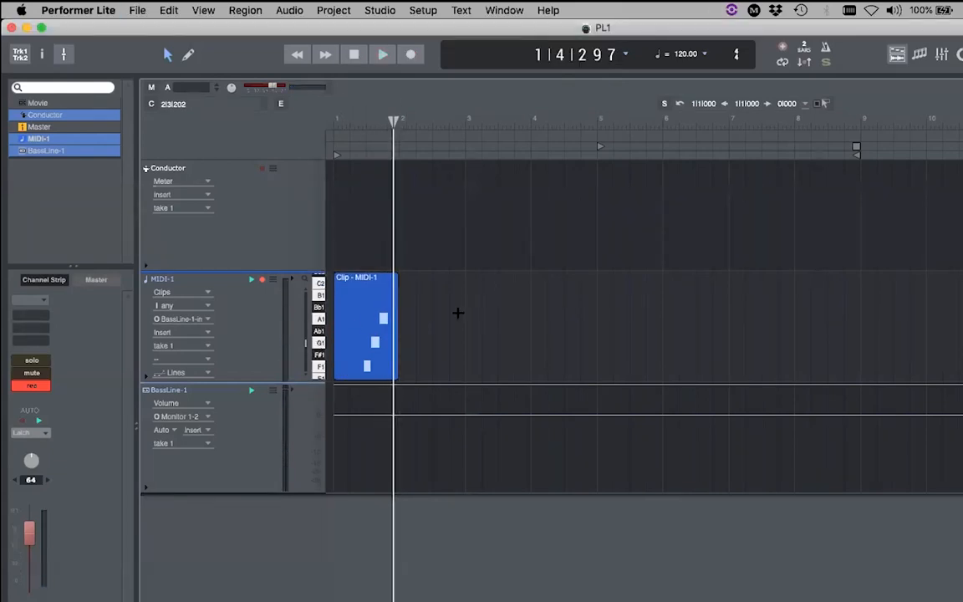
pyautogui.click(373, 338)
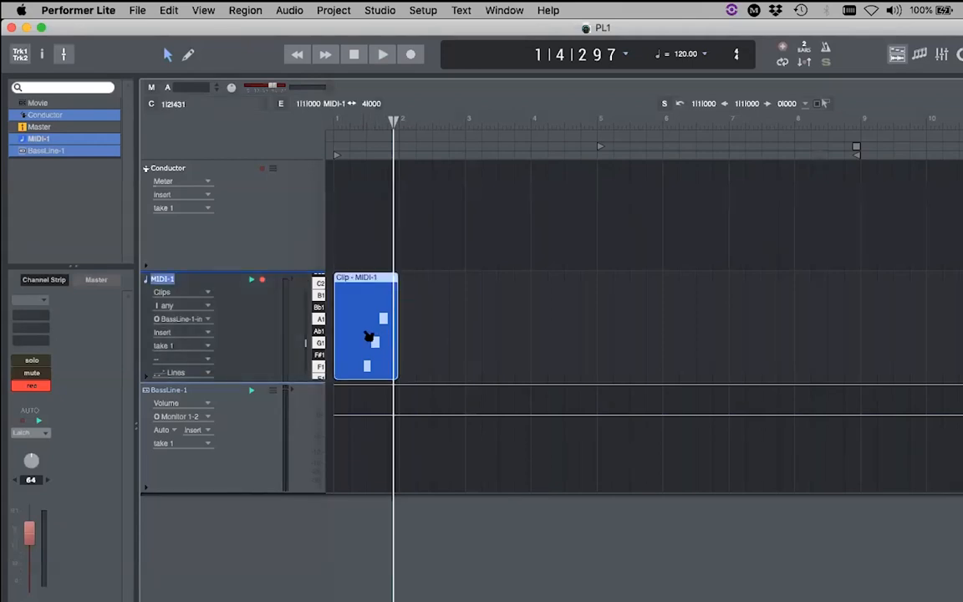
pyautogui.doubleClick(369, 336)
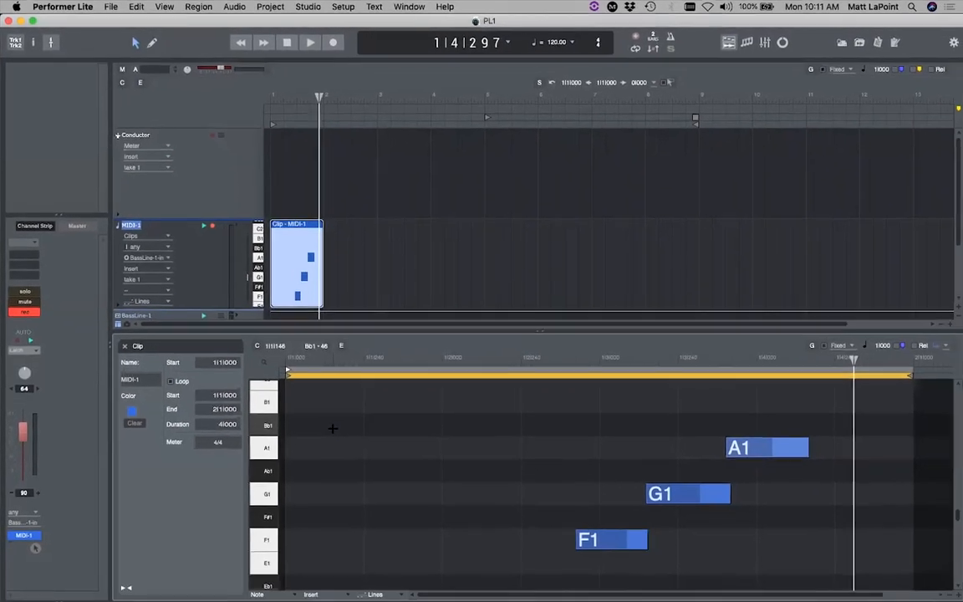
# - Move G1 to the bar start with Ab1 right after it, trim G1, and select both notes
pyautogui.moveTo(673, 489); pyautogui.dragTo(488, 470)
pyautogui.moveTo(774, 447); pyautogui.dragTo(363, 491)
pyautogui.click(456, 466)
pyautogui.moveTo(460, 474); pyautogui.dragTo(383, 474)
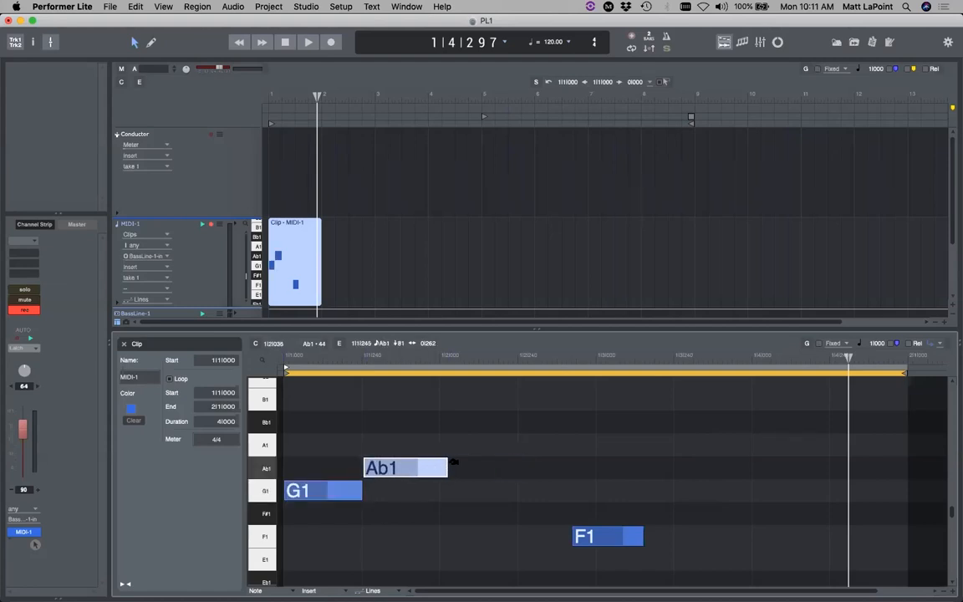
pyautogui.moveTo(441, 505); pyautogui.dragTo(289, 411)
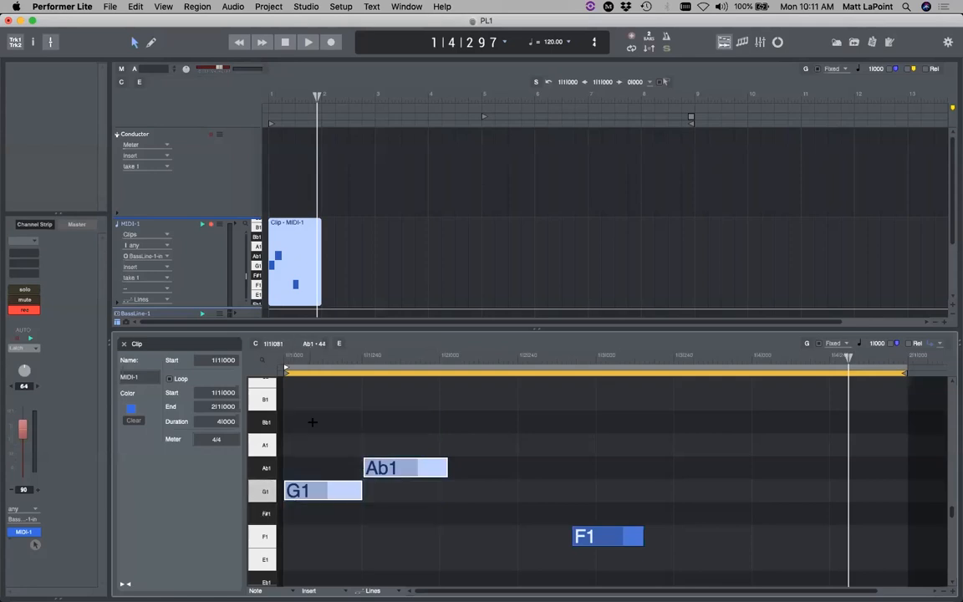
pyautogui.click(195, 7)
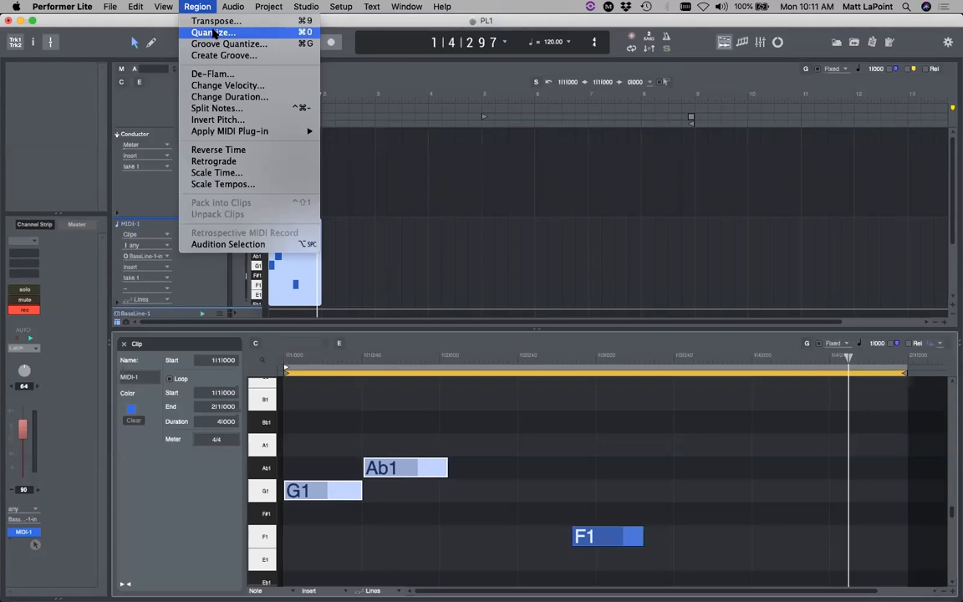
# - Quantize the selected G1 and Ab1 notes to a new grid value
pyautogui.click(214, 33)
pyautogui.moveTo(755, 294); pyautogui.dragTo(588, 99)
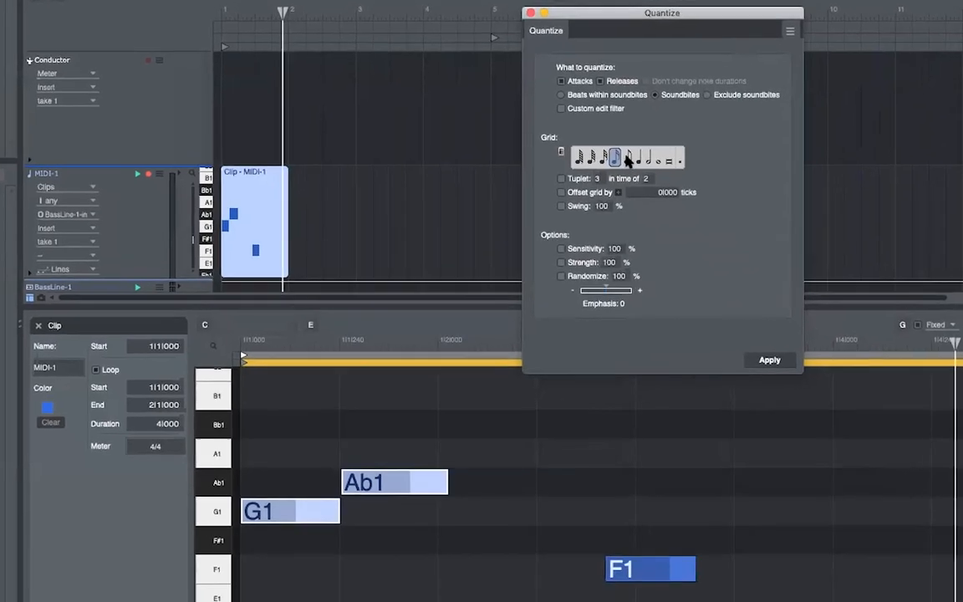
pyautogui.click(628, 158)
pyautogui.click(767, 365)
# - Replace F1 with an A1 note lengthened to two beats, then close the clip editor
pyautogui.click(636, 571)
pyautogui.press('Delete')
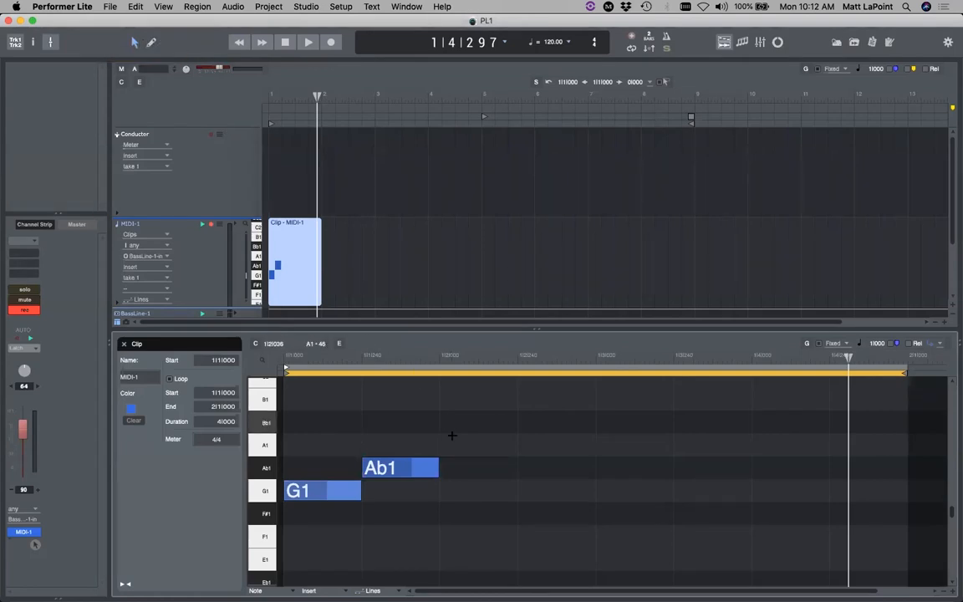
pyautogui.moveTo(443, 445); pyautogui.dragTo(595, 445)
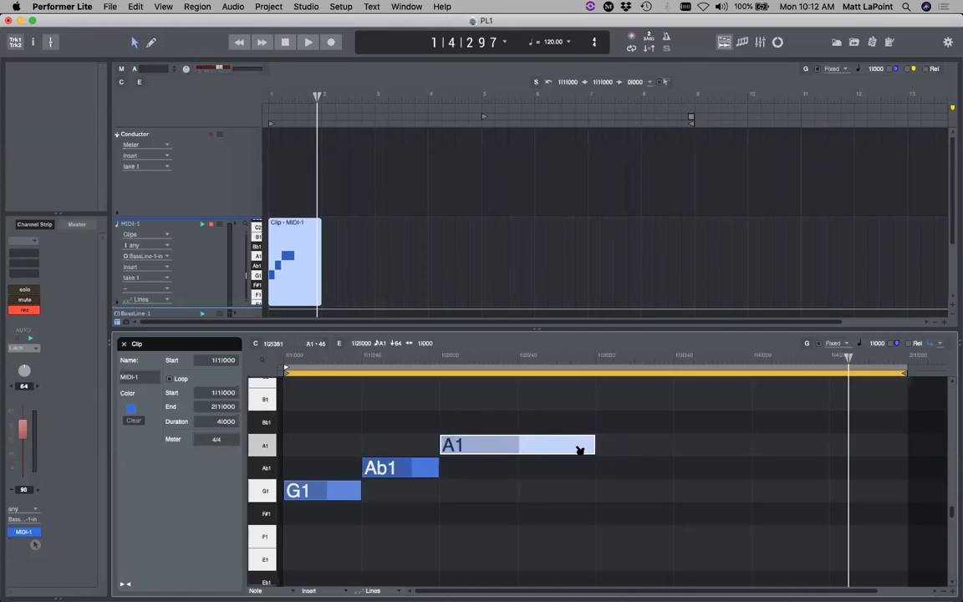
pyautogui.click(311, 492)
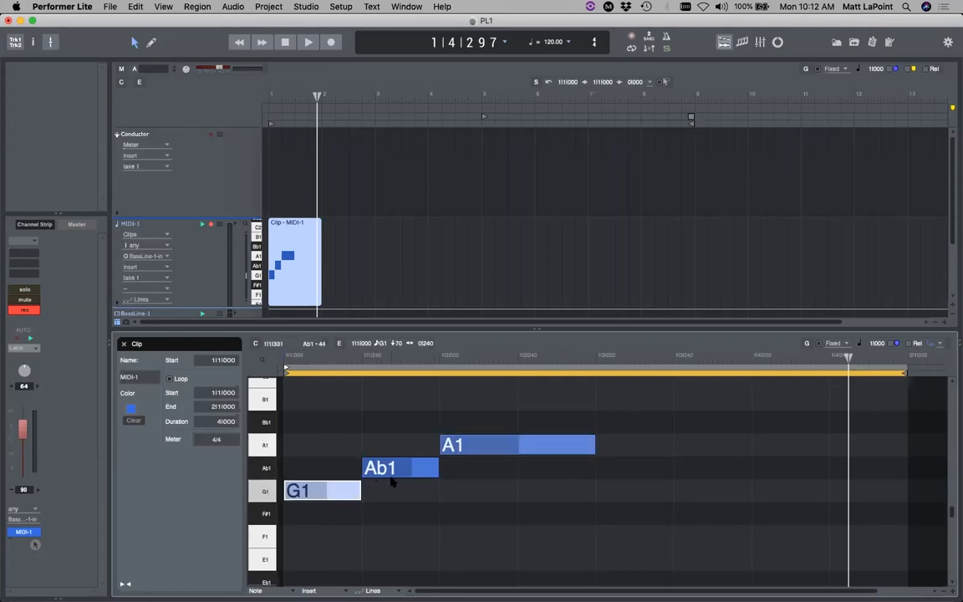
pyautogui.click(396, 469)
pyautogui.click(485, 446)
pyautogui.moveTo(596, 440); pyautogui.dragTo(752, 449)
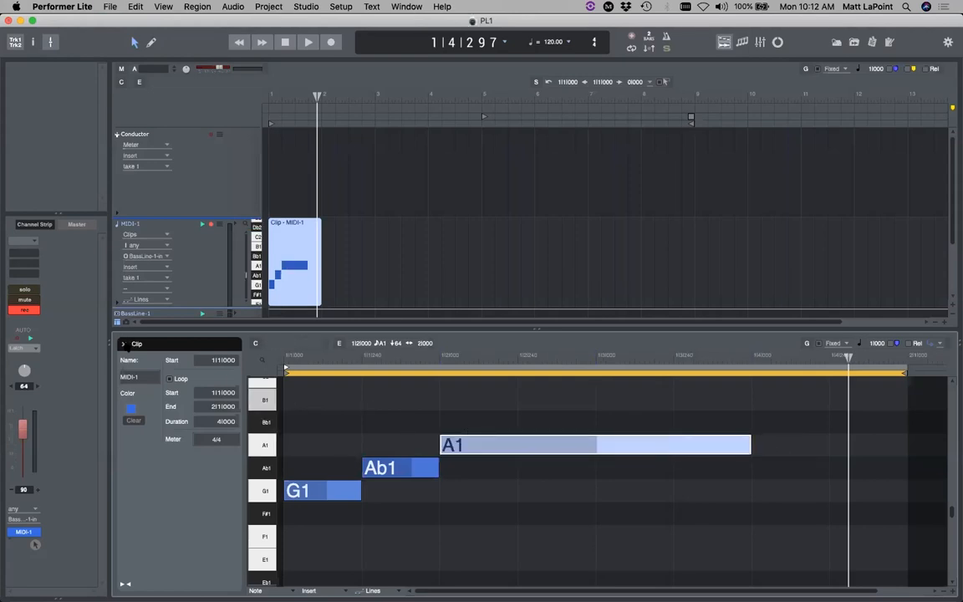
pyautogui.click(124, 344)
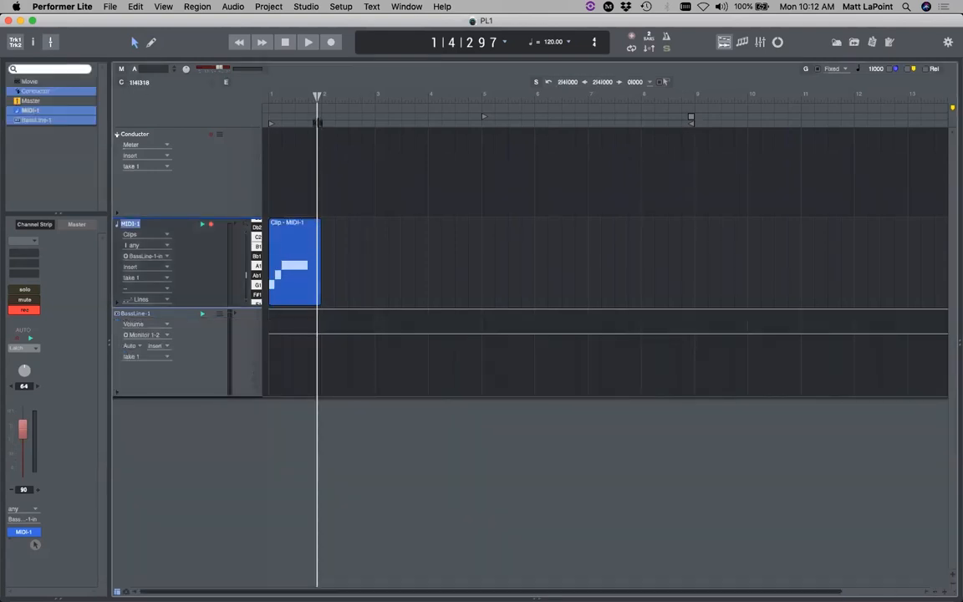
pyautogui.click(318, 263)
pyautogui.moveTo(318, 263); pyautogui.dragTo(314, 266)
pyautogui.click(368, 263)
pyautogui.moveTo(317, 96); pyautogui.dragTo(468, 96)
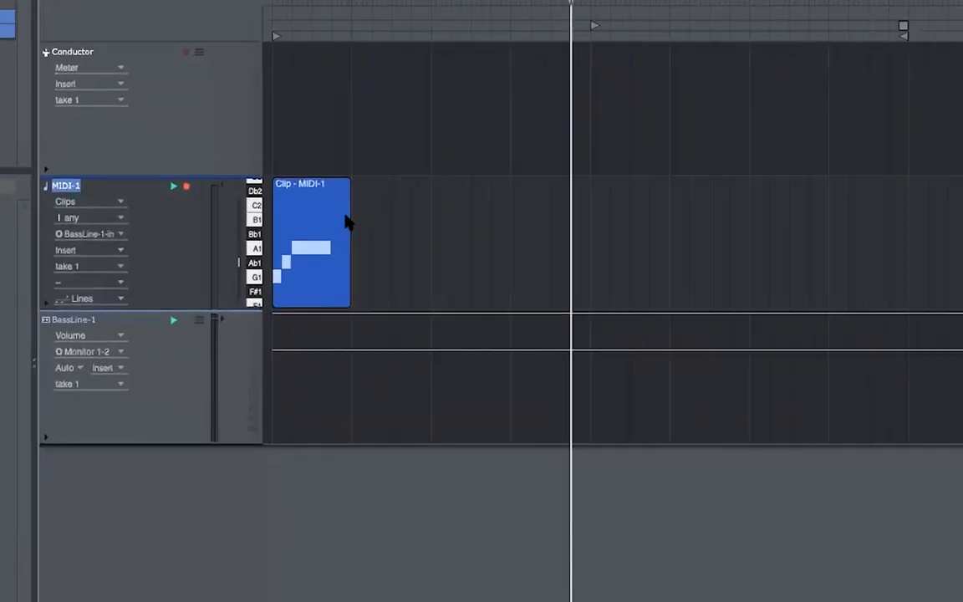
pyautogui.moveTo(348, 272); pyautogui.dragTo(384, 279)
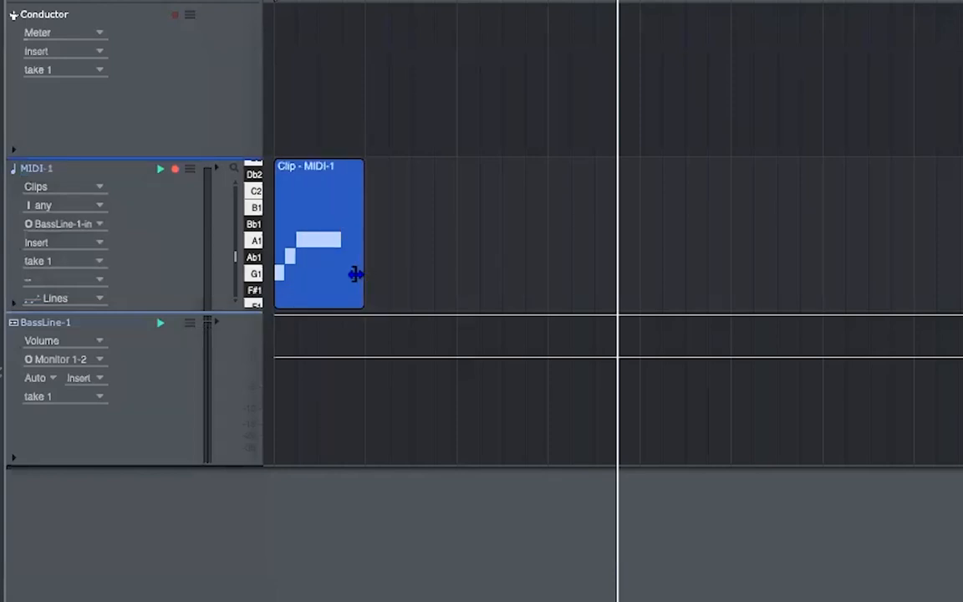
pyautogui.moveTo(366, 182)
pyautogui.mouseDown()
pyautogui.moveTo(961, 191)
pyautogui.moveTo(362, 191)
pyautogui.mouseUp()
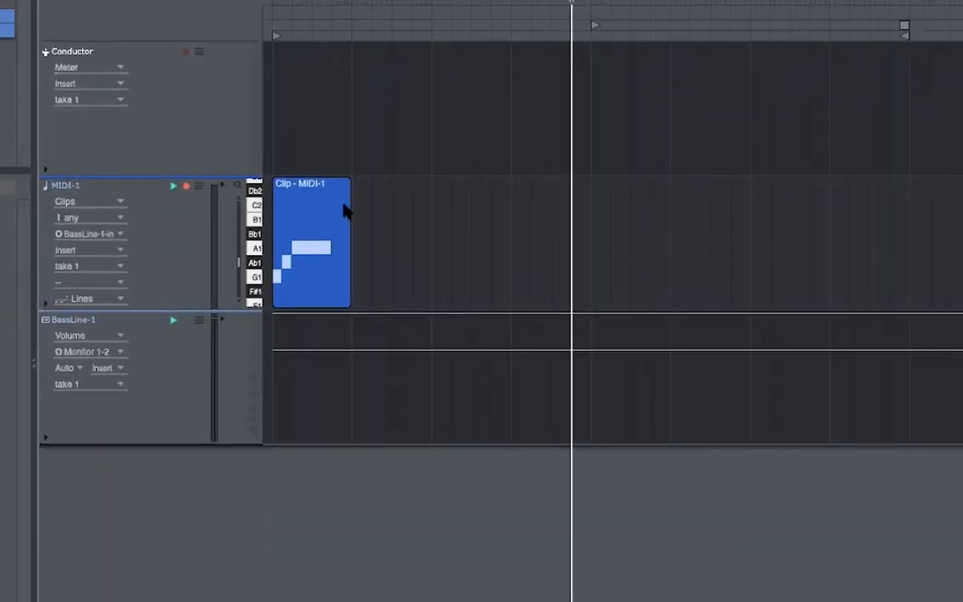
pyautogui.doubleClick(315, 219)
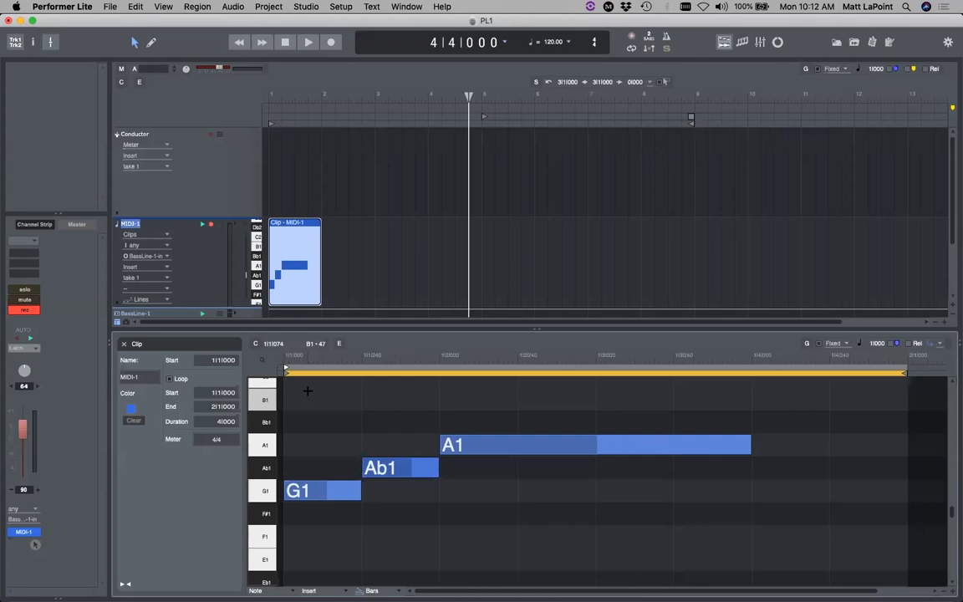
pyautogui.moveTo(752, 389); pyautogui.dragTo(283, 520)
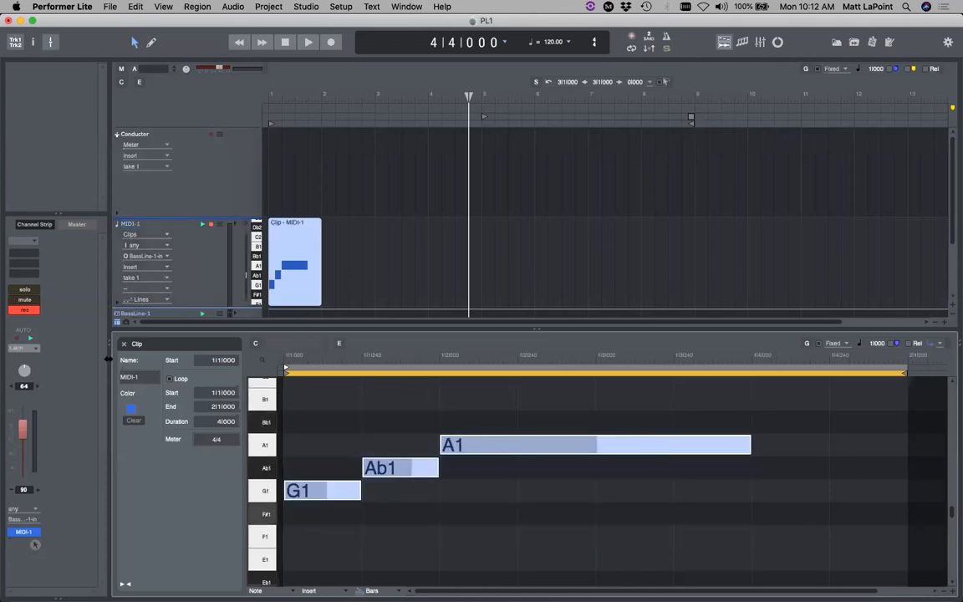
pyautogui.click(126, 344)
pyautogui.click(388, 277)
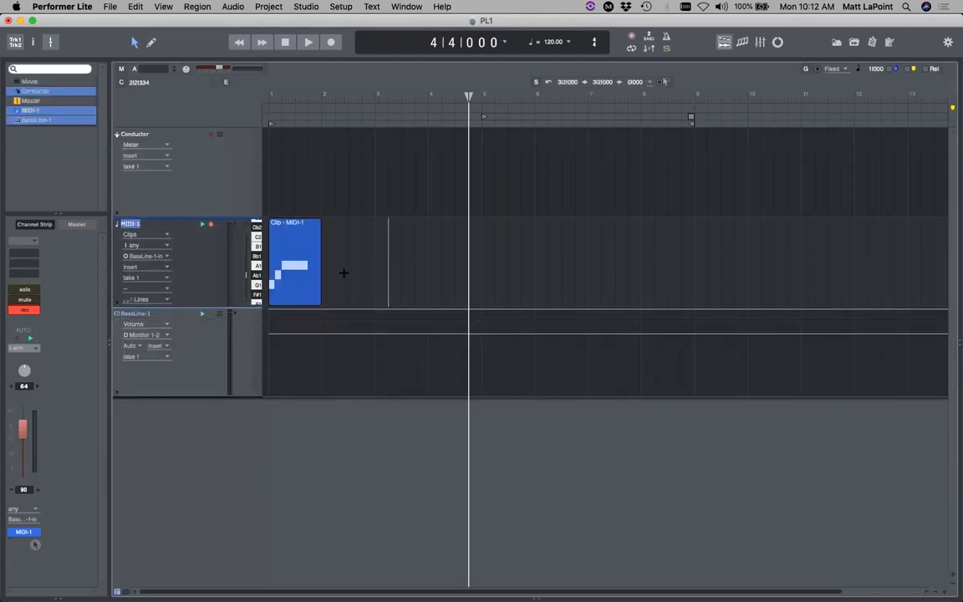
pyautogui.moveTo(322, 239)
pyautogui.mouseDown()
pyautogui.moveTo(541, 232)
pyautogui.moveTo(322, 237)
pyautogui.mouseUp()
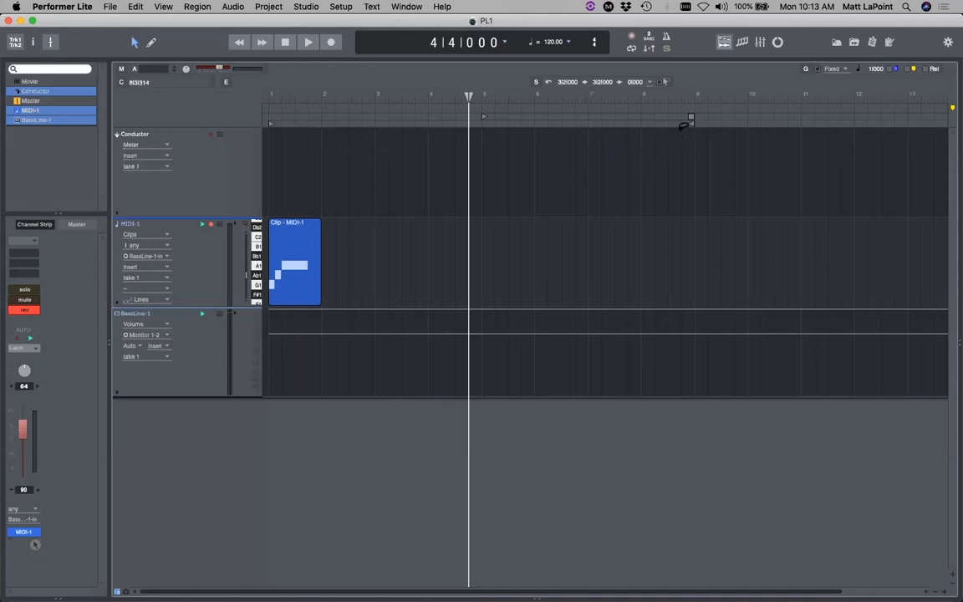
pyautogui.hotkey('shift', 'm')
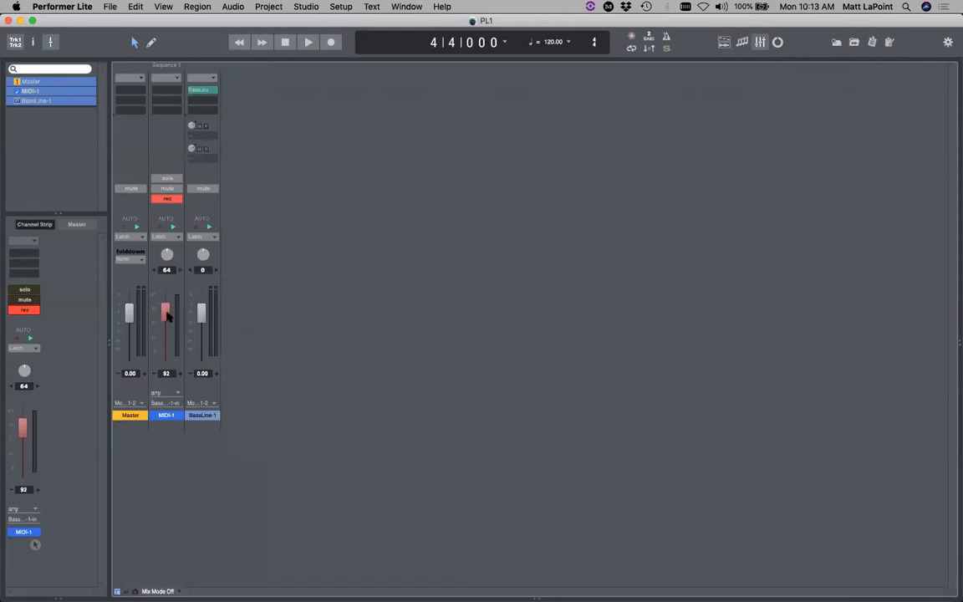
# - Pan MIDI-1 toward the left and play the project to hear it
pyautogui.moveTo(166, 258); pyautogui.dragTo(226, 169)
pyautogui.press('space')
pyautogui.press('space')
pyautogui.press('Return')
pyautogui.press('space')
pyautogui.press('Return')
pyautogui.press('space')
# - Reset MIDI-1's pan to 64, rewind to 1|1|000, and save PL1 from the Tracks window
pyautogui.keyDown('alt'); pyautogui.click(170, 255); pyautogui.keyUp('alt')
pyautogui.click(240, 46)
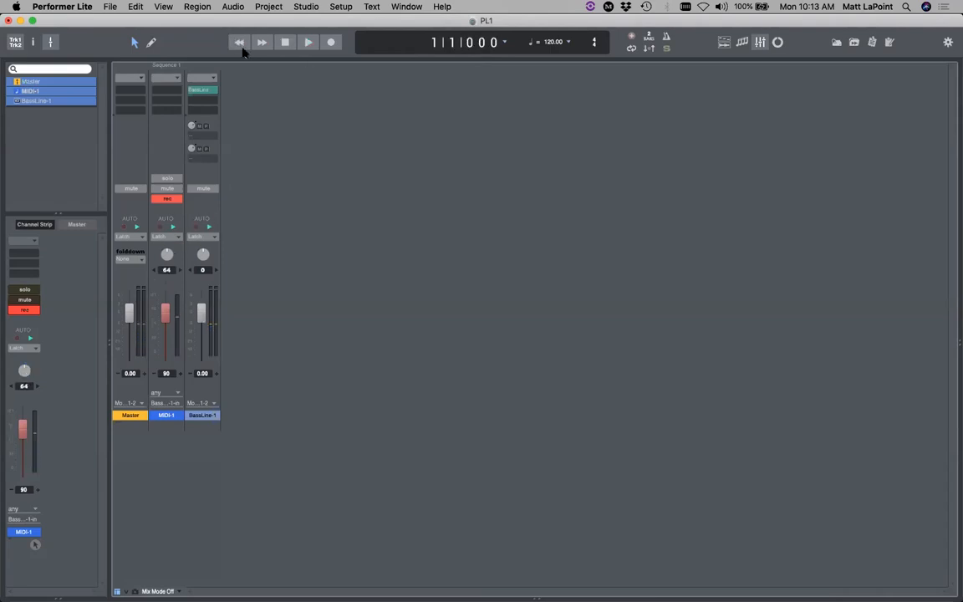
pyautogui.click(724, 42)
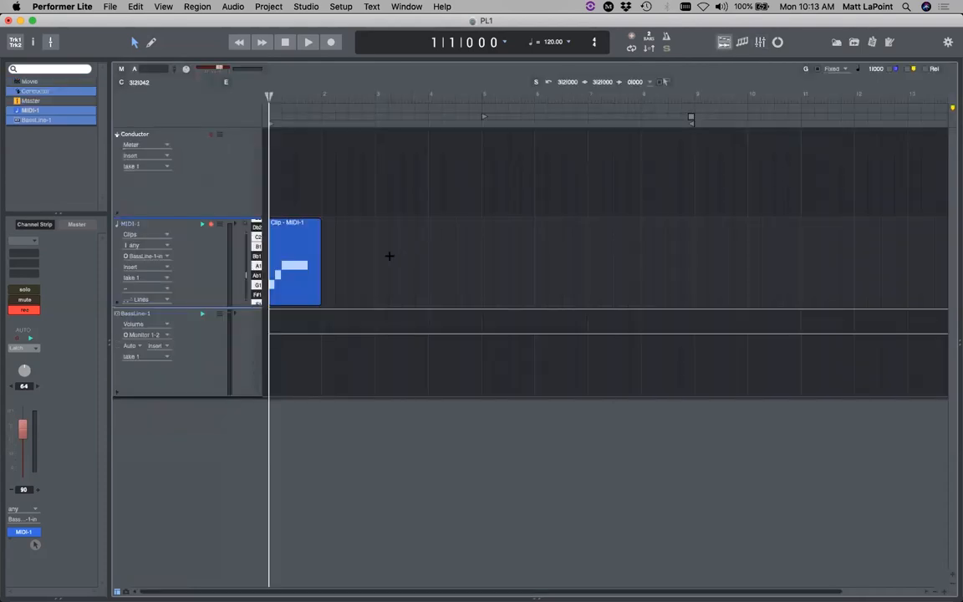
pyautogui.press('super+s')
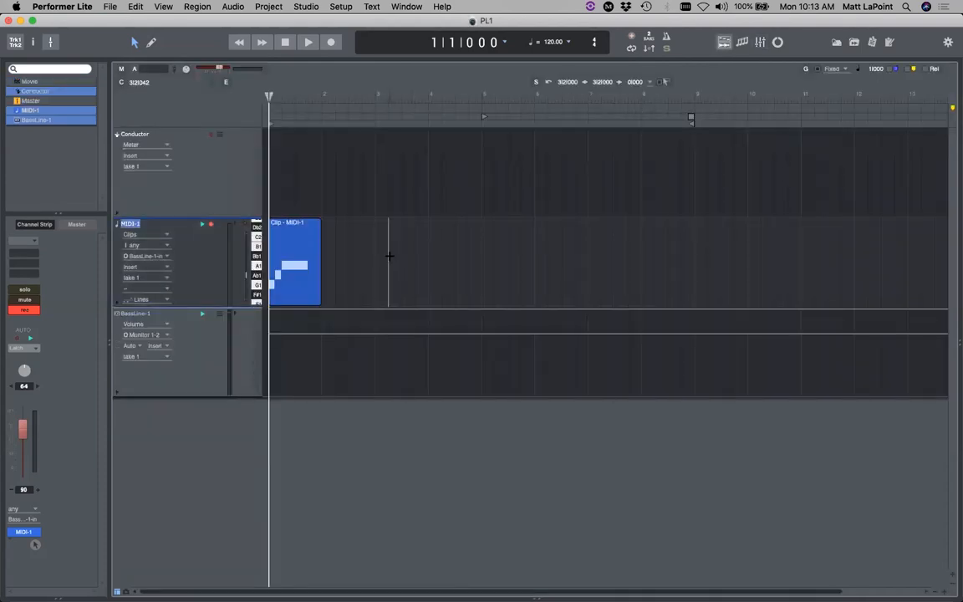
# - Open BassLine-1's instrument window and load the Leads > Halfway There preset
pyautogui.doubleClick(129, 316)
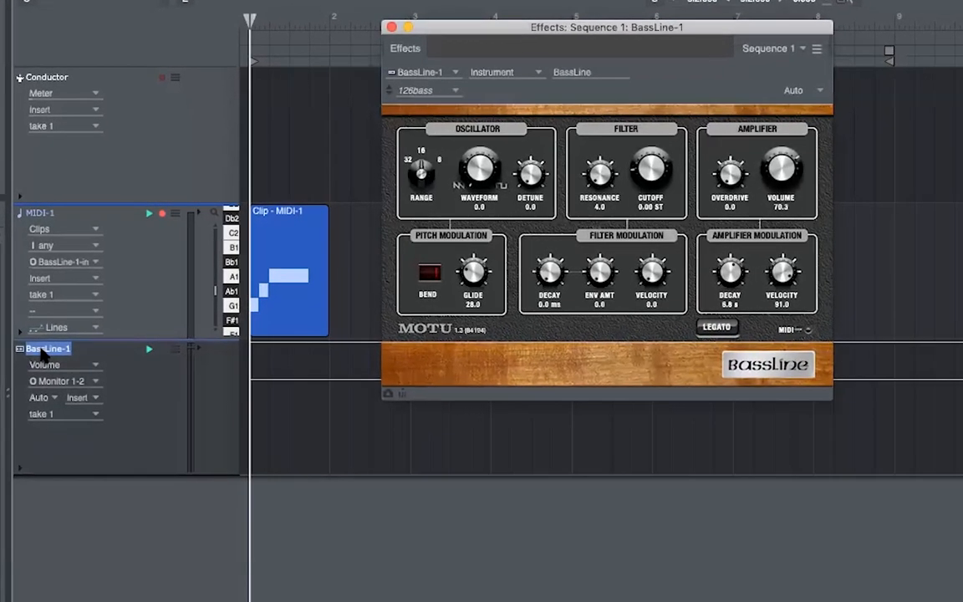
pyautogui.moveTo(496, 30); pyautogui.dragTo(496, 33)
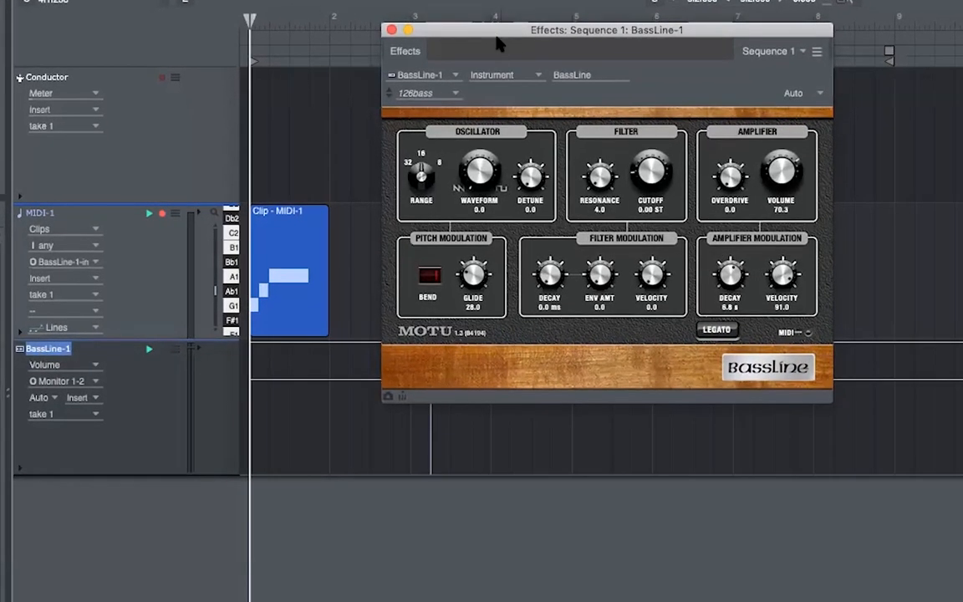
pyautogui.click(452, 95)
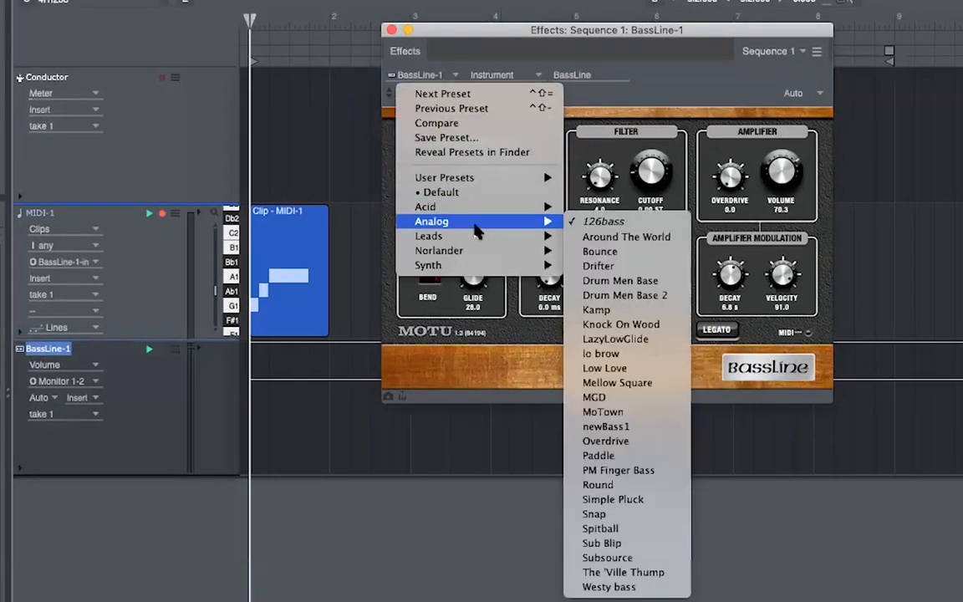
pyautogui.moveTo(474, 241)
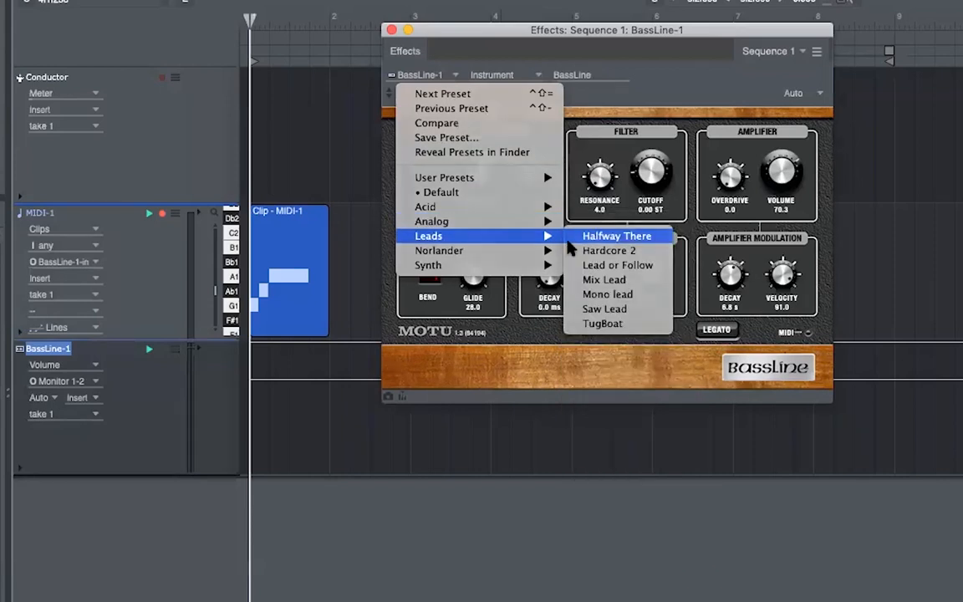
pyautogui.click(569, 241)
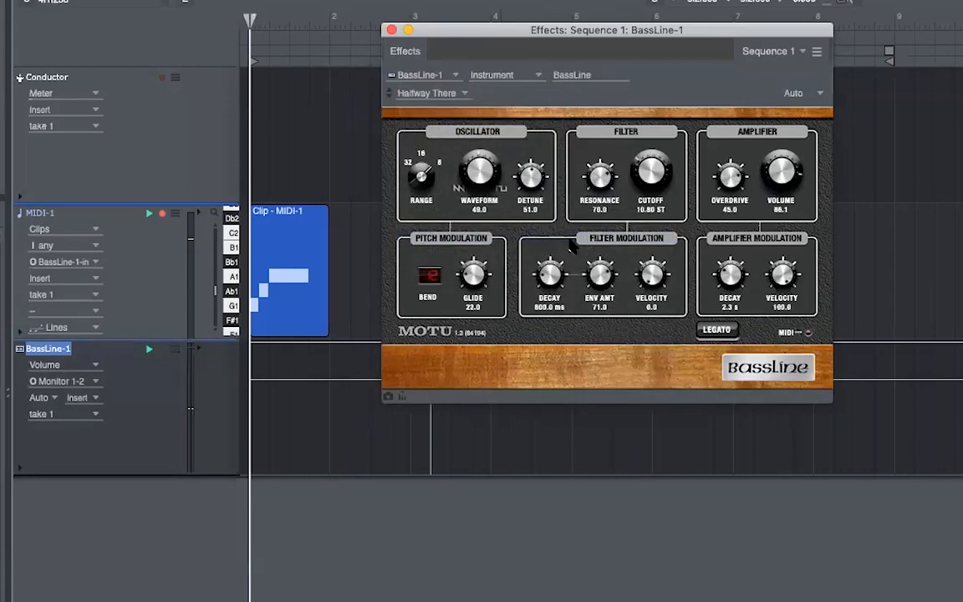
# - Step the BassLine preset forward to Lead or Follow and close its window
pyautogui.click(389, 97)
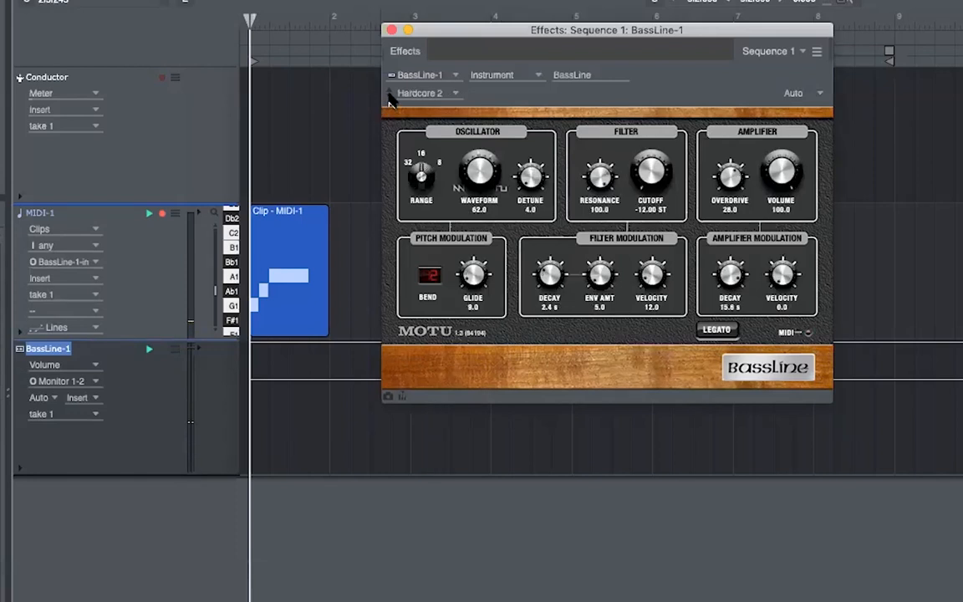
pyautogui.click(389, 97)
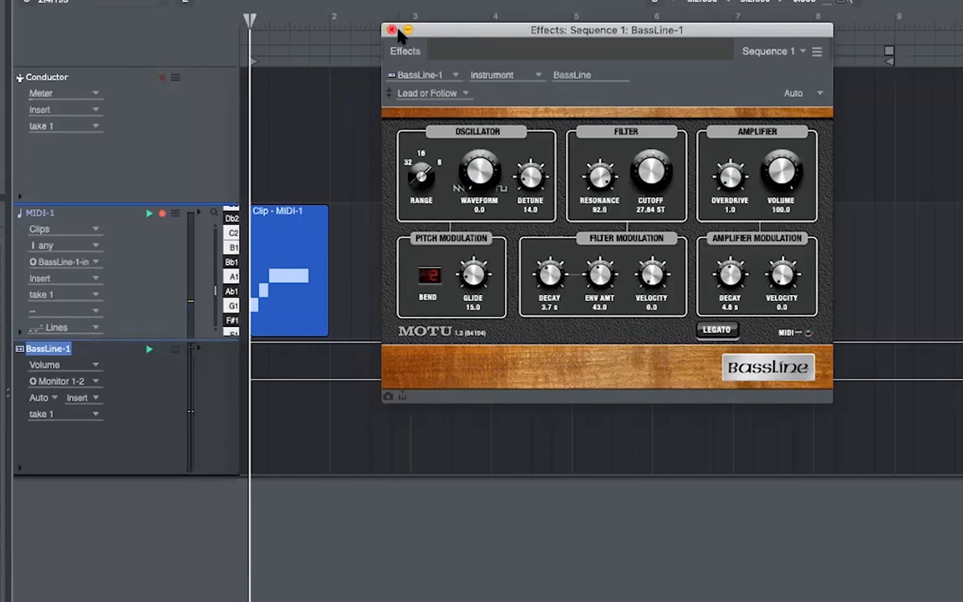
pyautogui.click(392, 30)
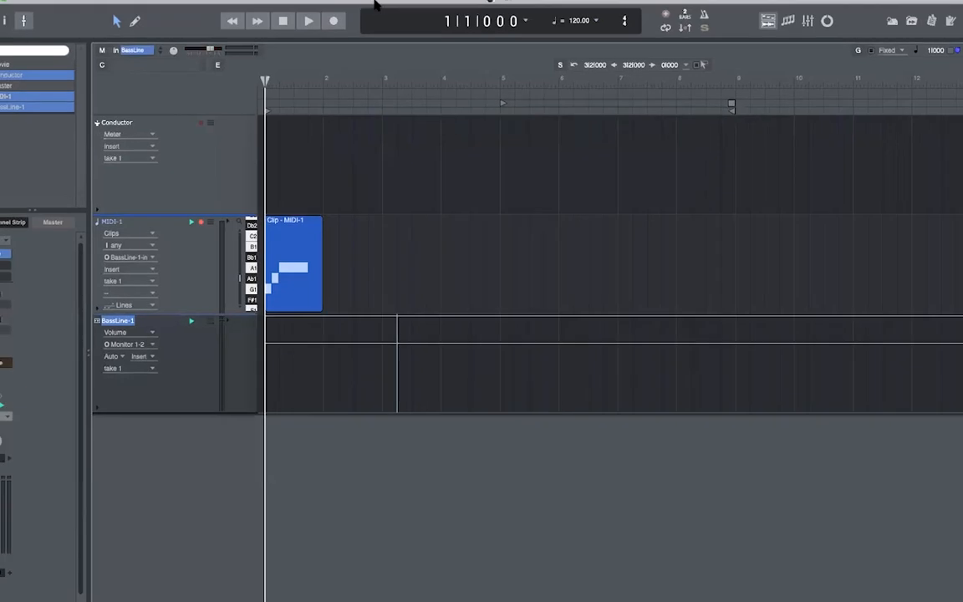
pyautogui.click(268, 7)
pyautogui.moveTo(283, 20)
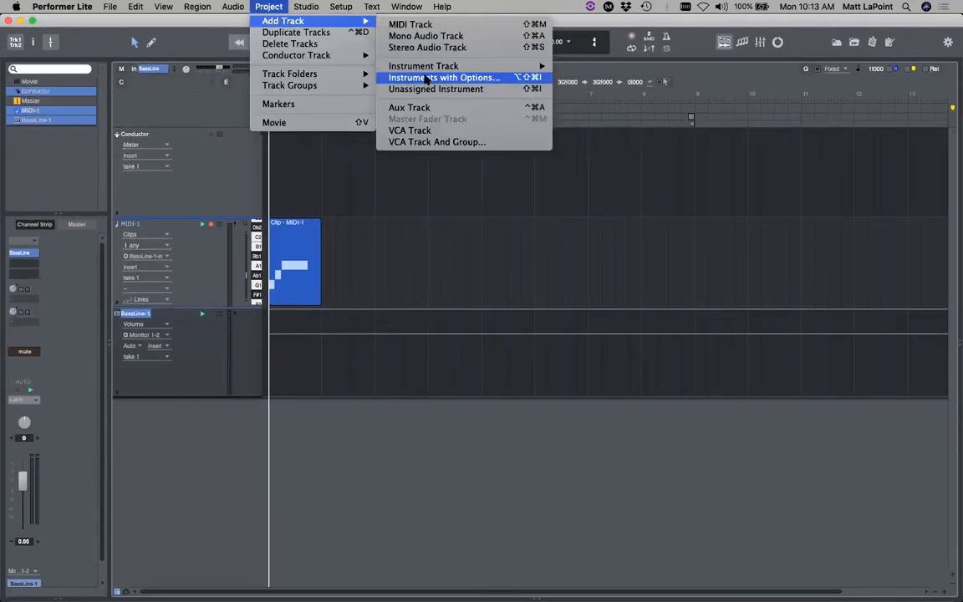
# - Add a mono audio track, Audio-1, below BassLine-1
pyautogui.click(308, 159)
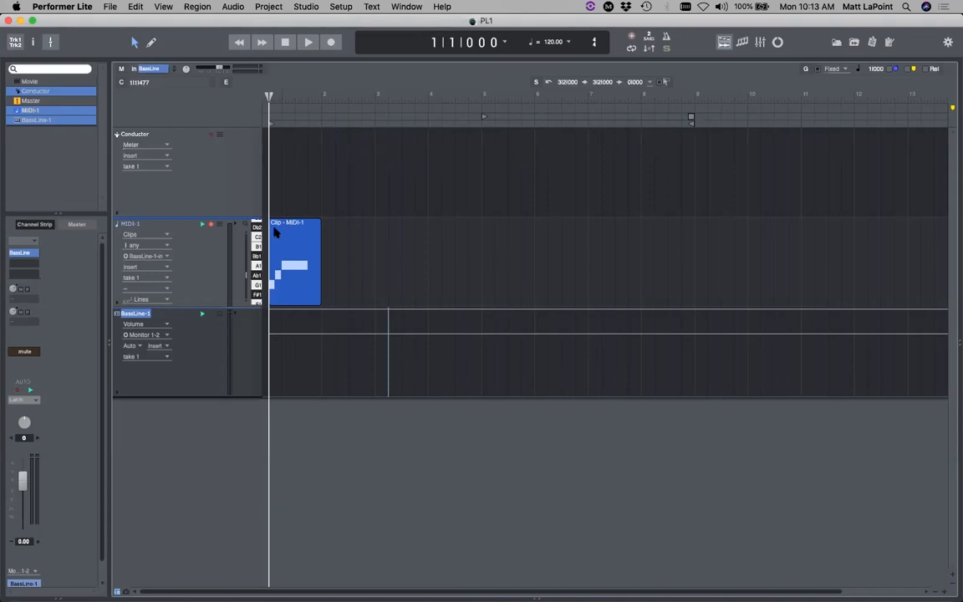
pyautogui.click(327, 475)
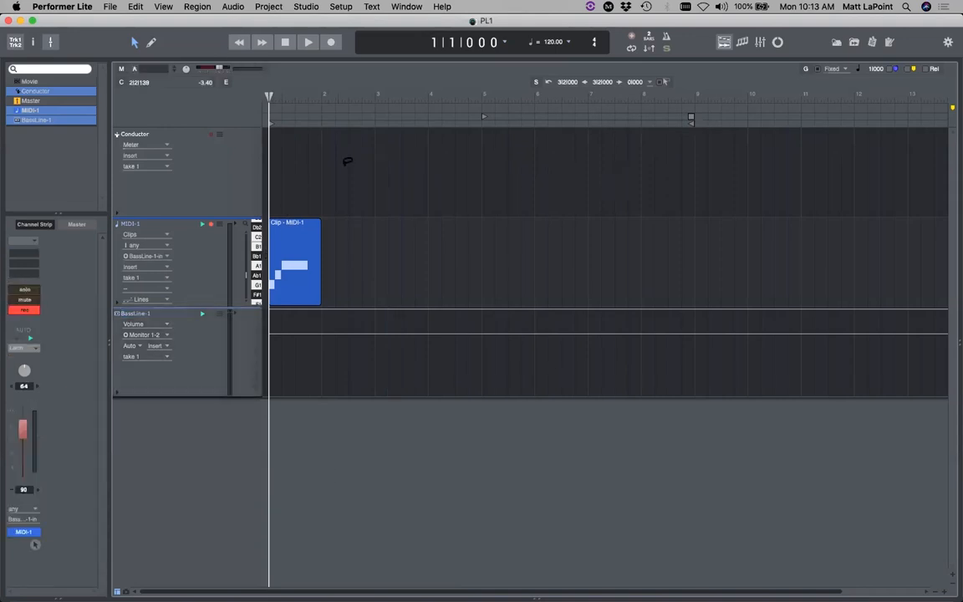
pyautogui.click(268, 7)
pyautogui.moveTo(280, 21)
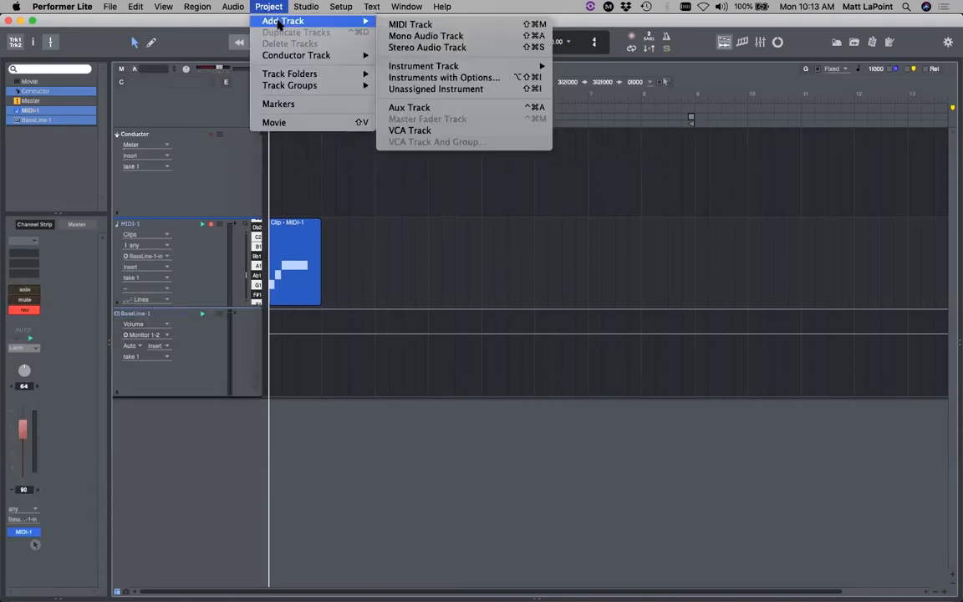
pyautogui.click(468, 37)
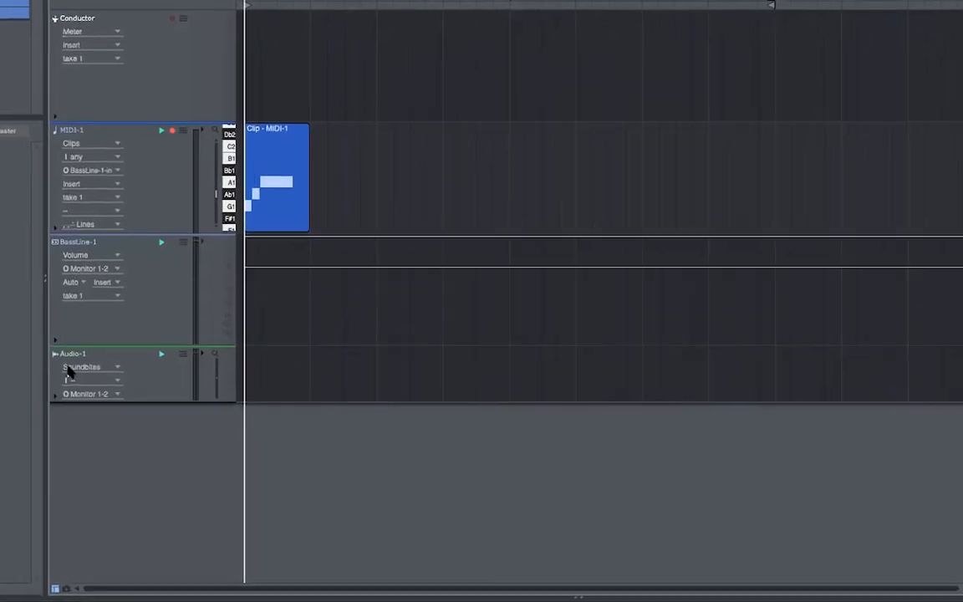
# - Make the Audio-1 track taller and rename it Voice
pyautogui.moveTo(130, 386); pyautogui.dragTo(124, 498)
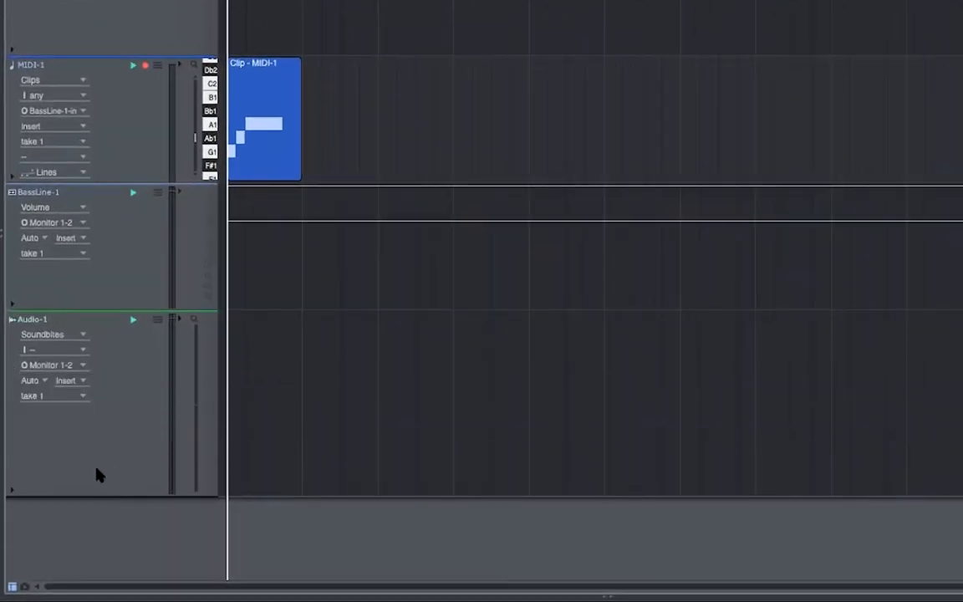
pyautogui.doubleClick(33, 320)
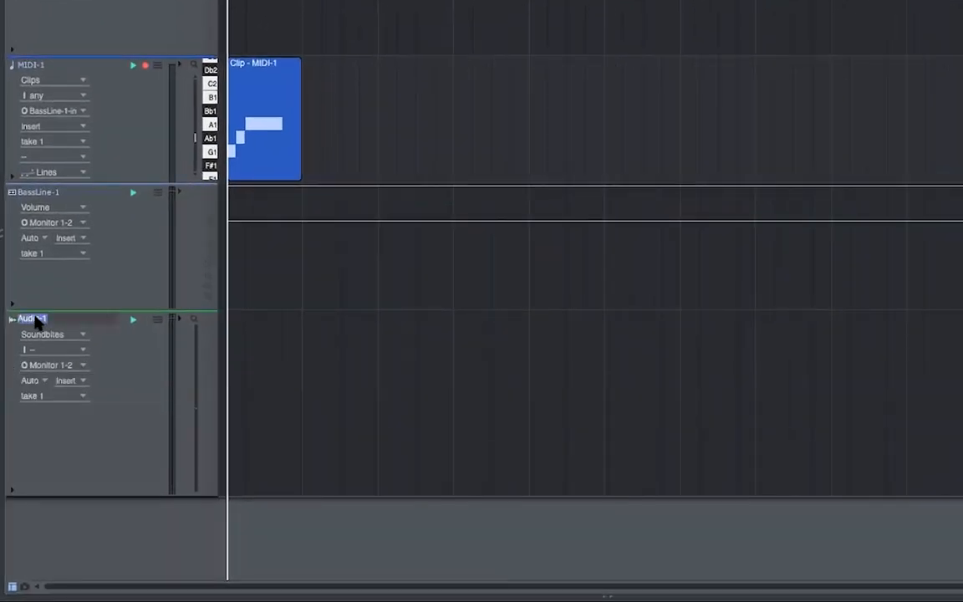
pyautogui.write('Voice')
pyautogui.press('Return')
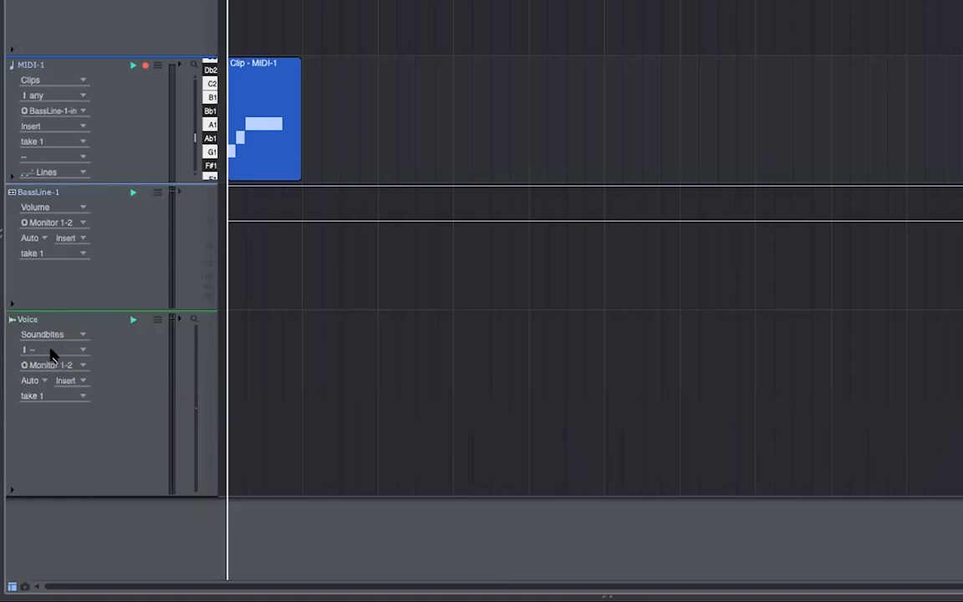
# - Set Voice's input to 1248:U 87, record-enable it, and open its first insert's effect chooser
pyautogui.click(52, 350)
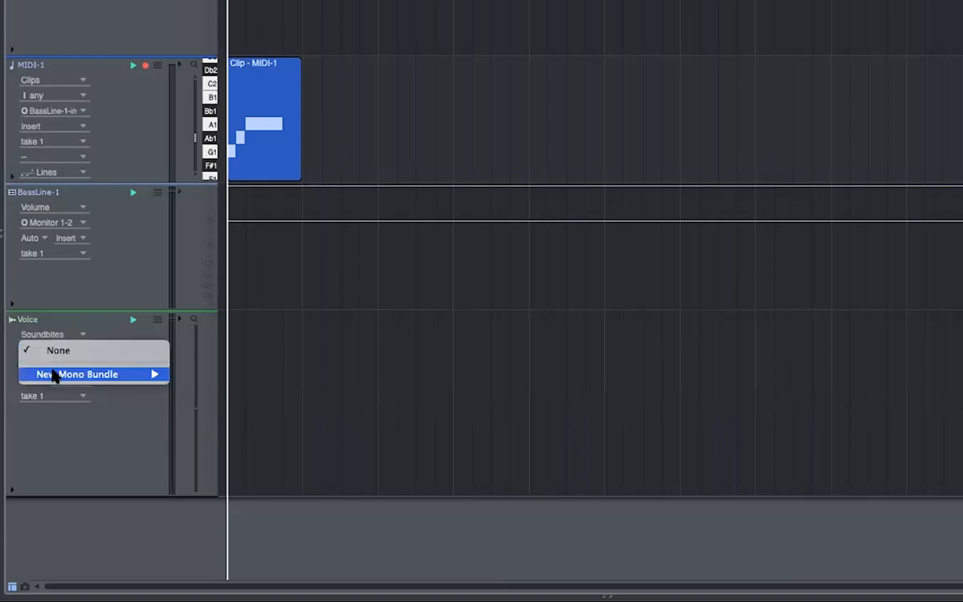
pyautogui.moveTo(57, 374)
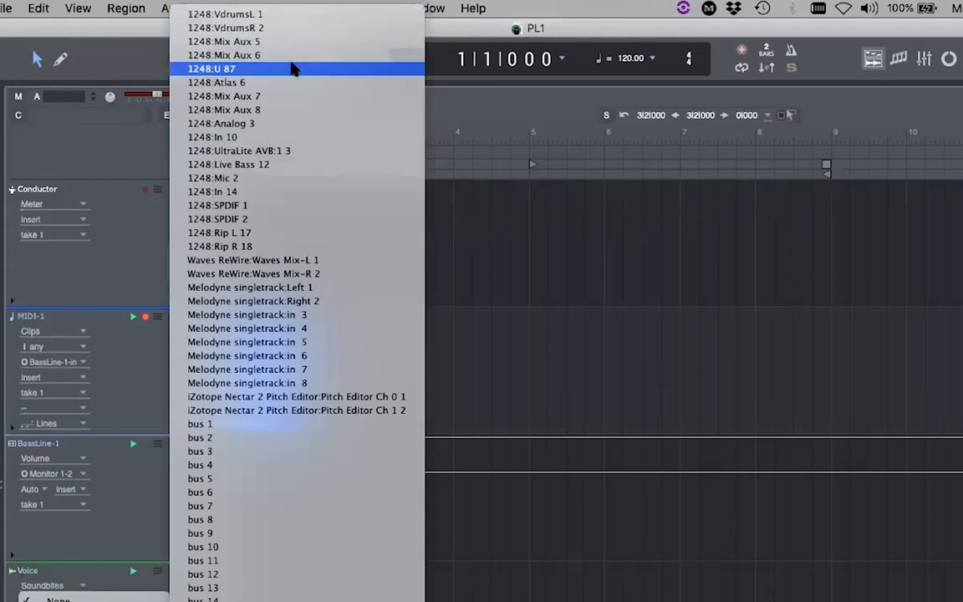
pyautogui.click(293, 67)
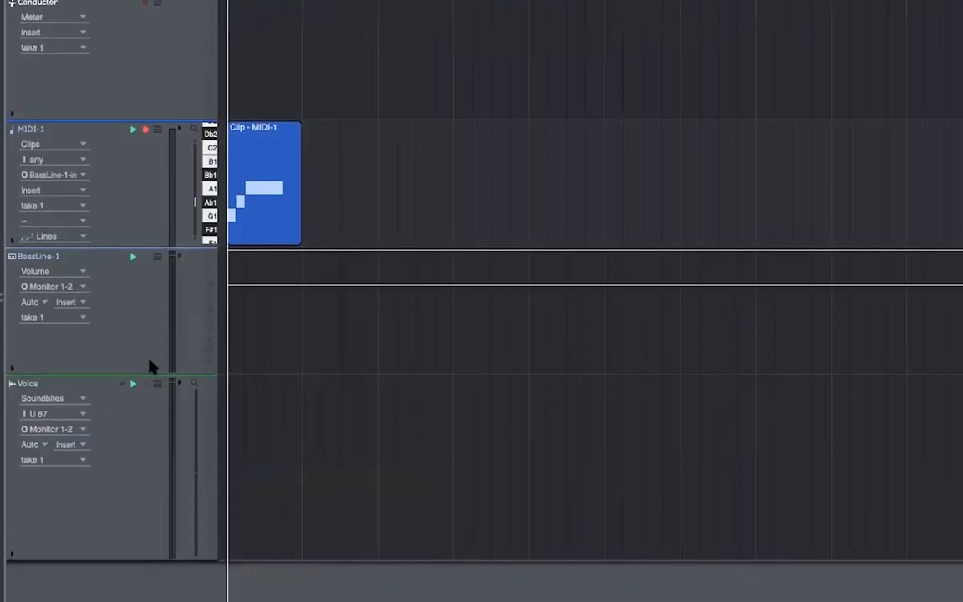
pyautogui.click(145, 323)
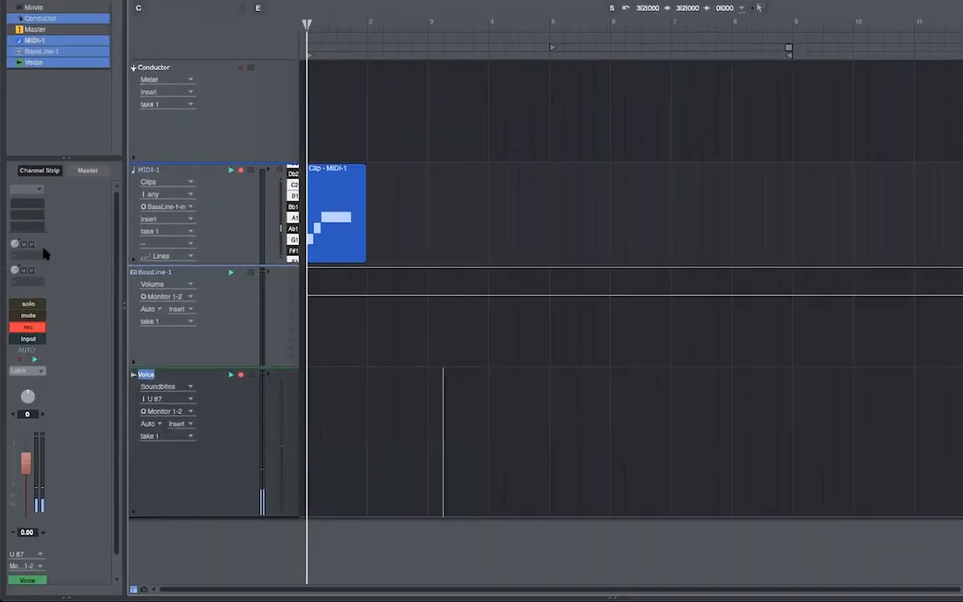
pyautogui.scroll(-2, 67, 353)
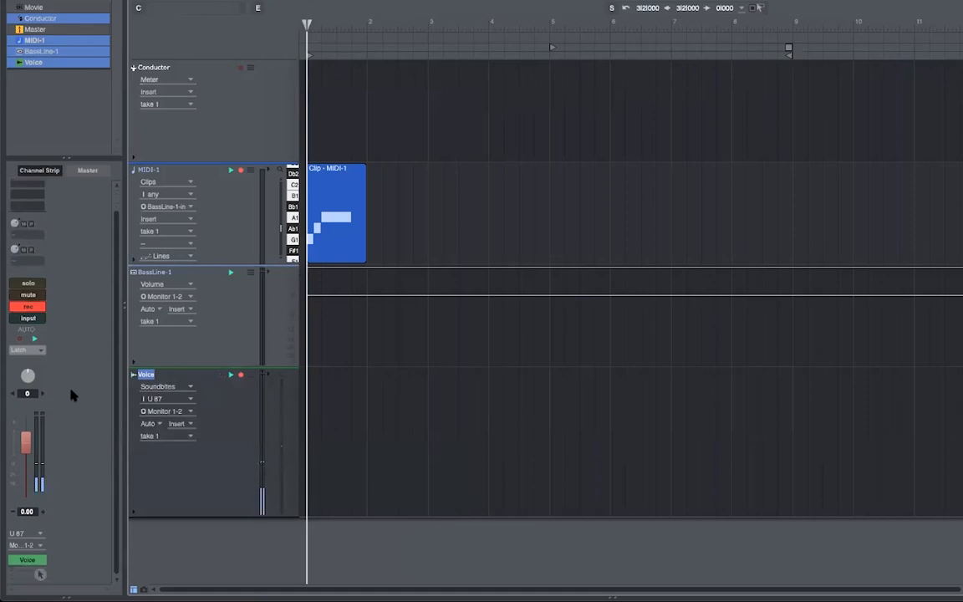
pyautogui.scroll(2, 71, 395)
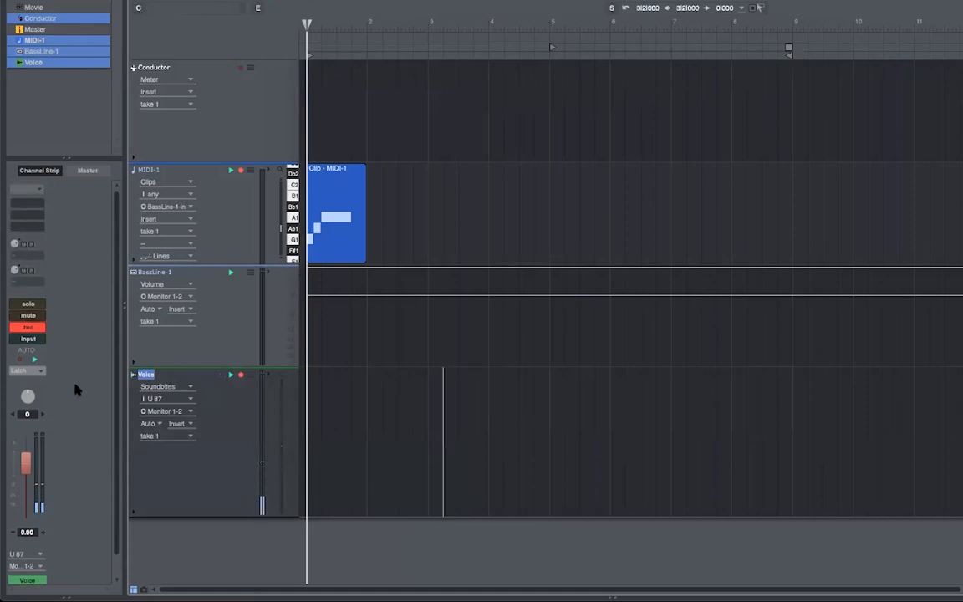
pyautogui.click(34, 204)
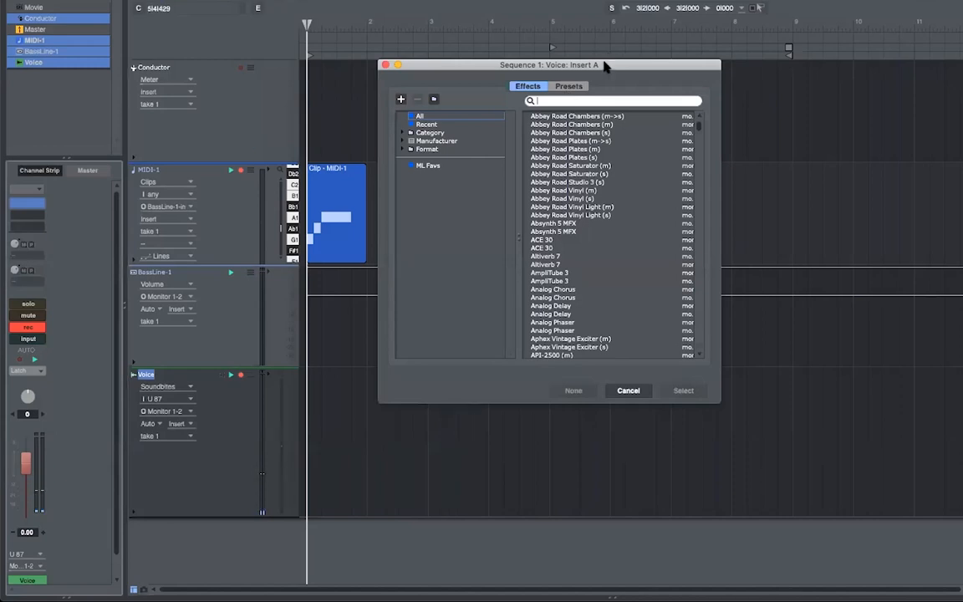
# - Move and enlarge the effect chooser window up and to the left
pyautogui.moveTo(551, 65); pyautogui.dragTo(488, 36)
pyautogui.moveTo(652, 371); pyautogui.dragTo(851, 492)
pyautogui.moveTo(477, 37); pyautogui.dragTo(431, 16)
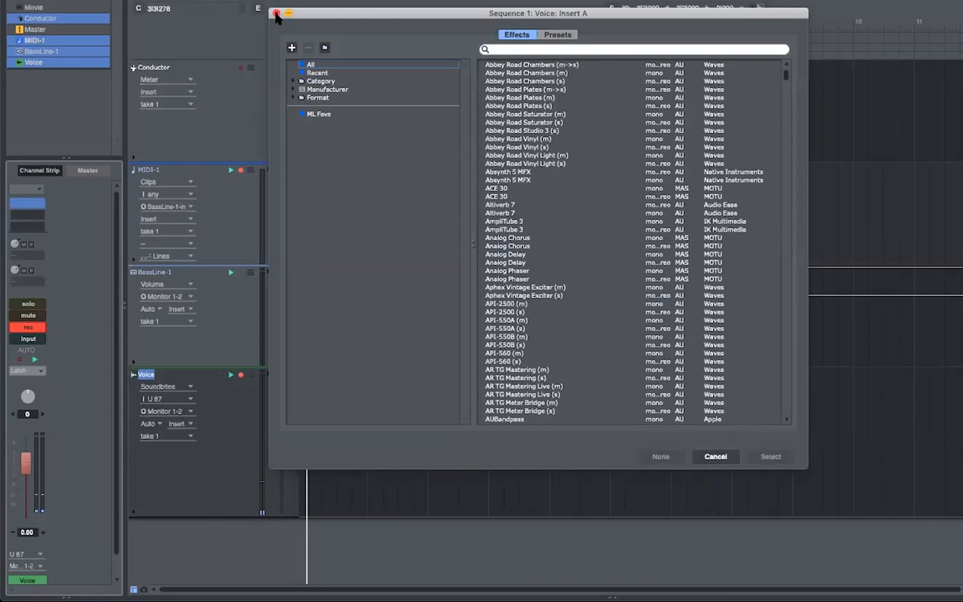
# - Filter the chooser to MOTU effects and insert ProVerb on the Voice track's Insert A
pyautogui.click(300, 89)
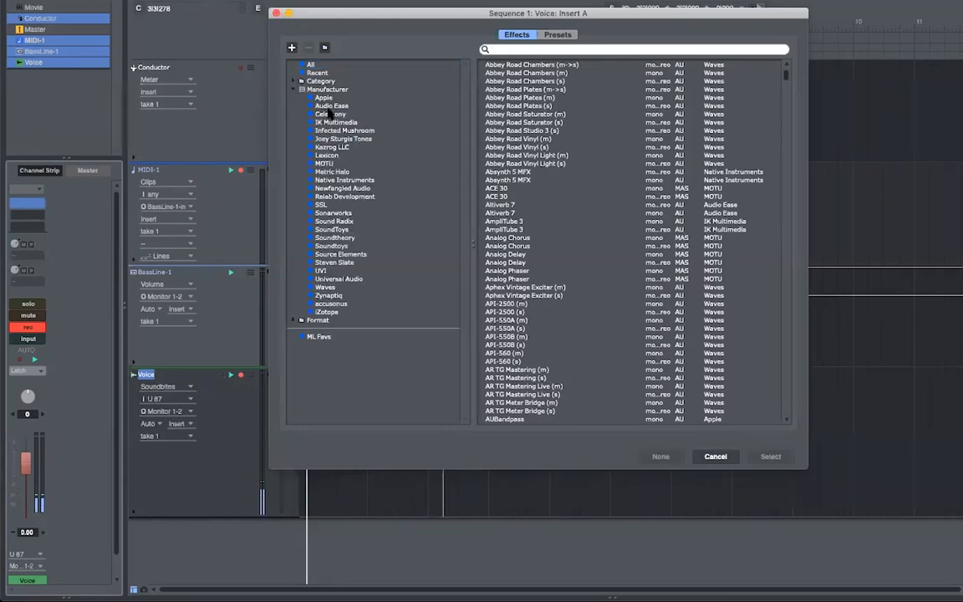
pyautogui.click(349, 164)
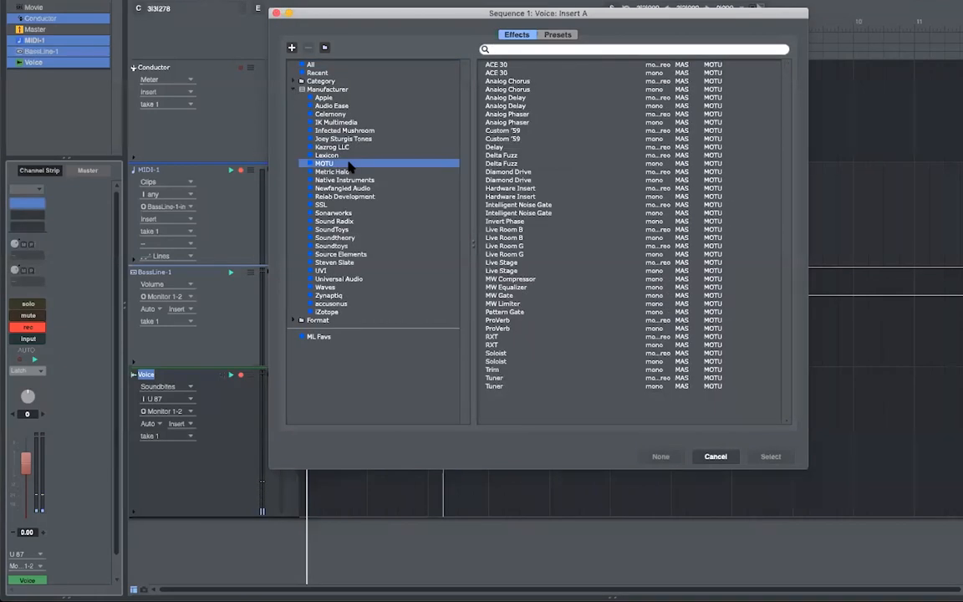
pyautogui.click(518, 51)
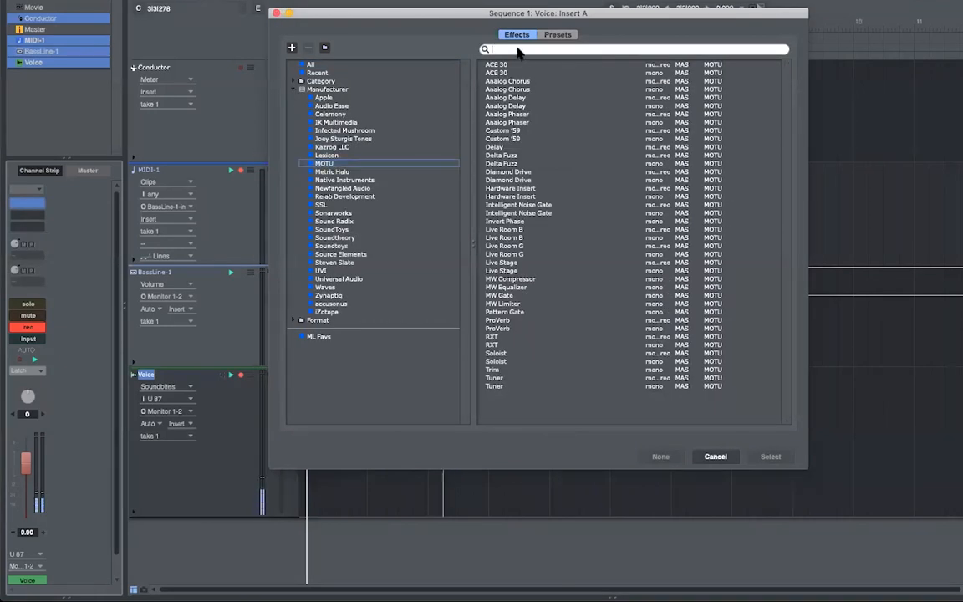
pyautogui.click(513, 319)
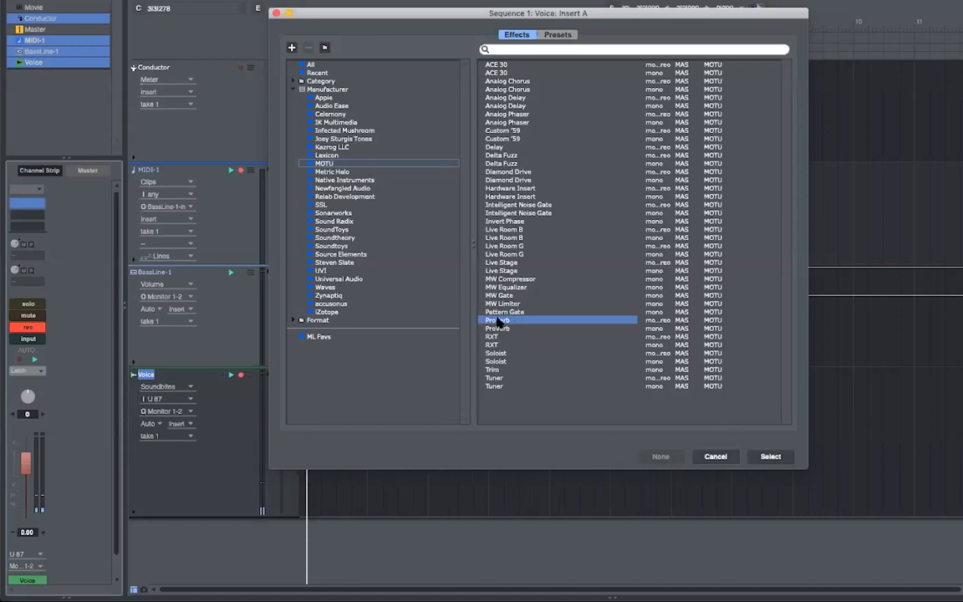
pyautogui.doubleClick(498, 320)
pyautogui.moveTo(587, 198); pyautogui.dragTo(563, 87)
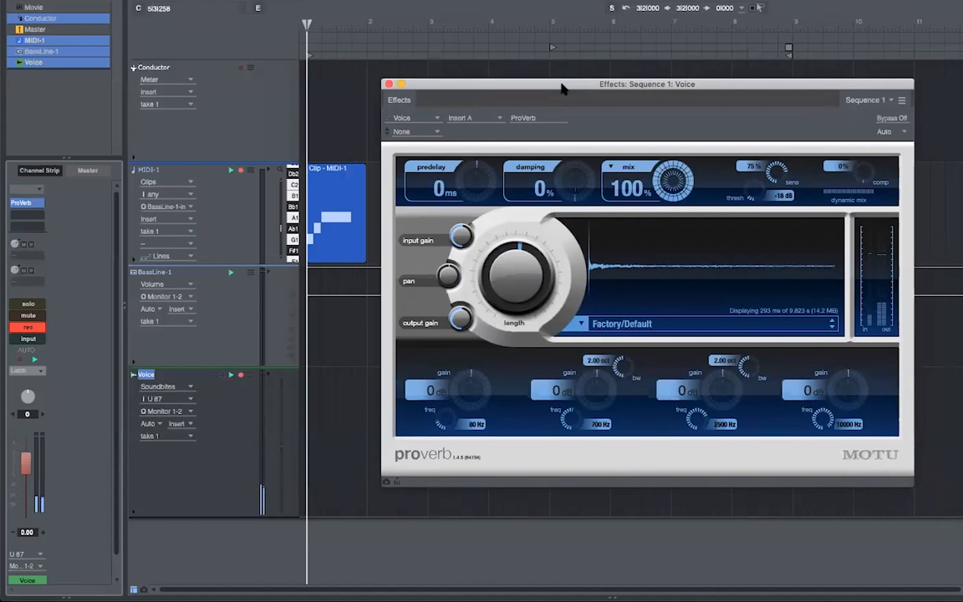
# - Lower ProVerb's mix to about 31% and load the Factory/Default preset
pyautogui.moveTo(654, 177); pyautogui.dragTo(654, 238)
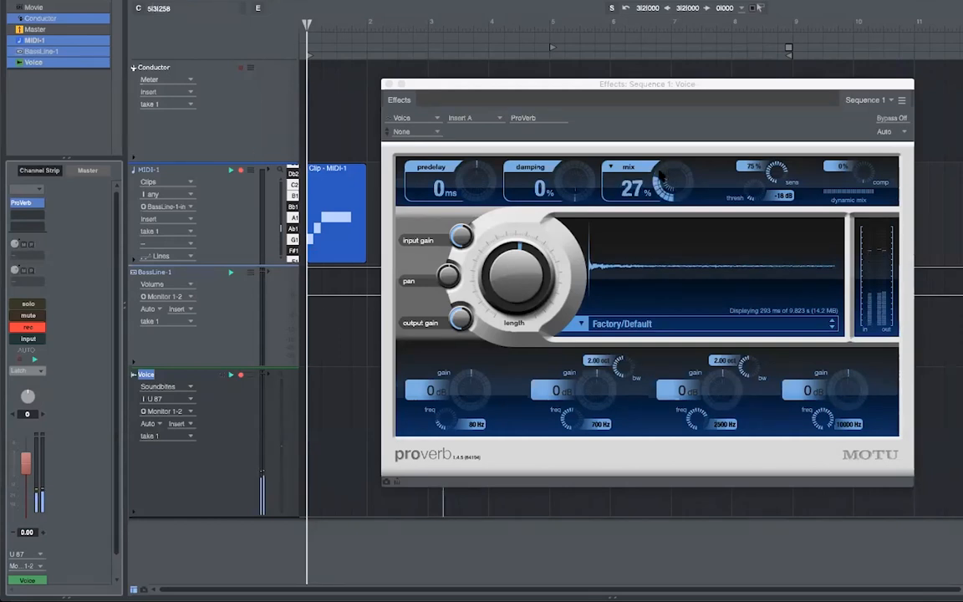
pyautogui.click(600, 323)
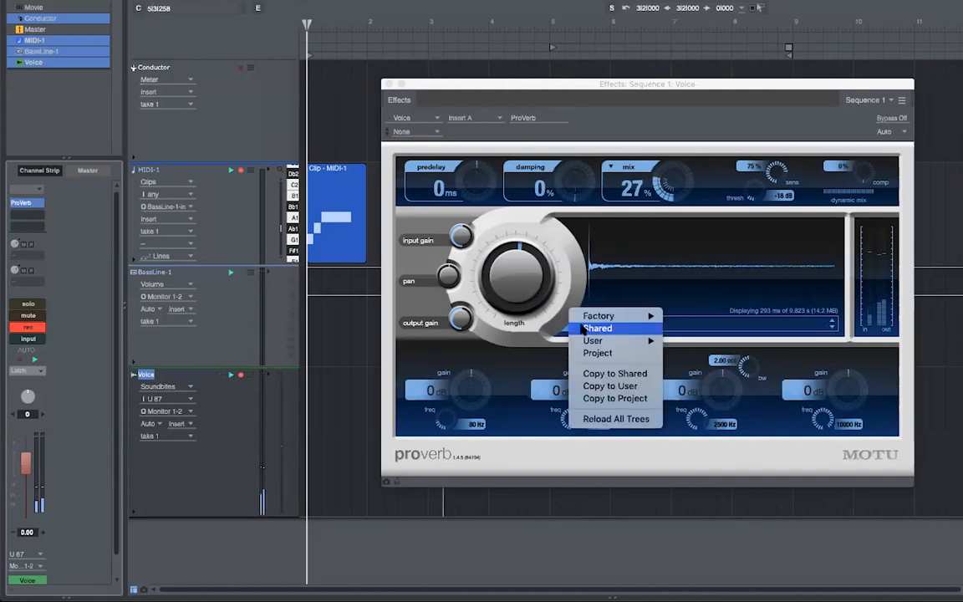
pyautogui.moveTo(608, 319)
pyautogui.click(687, 314)
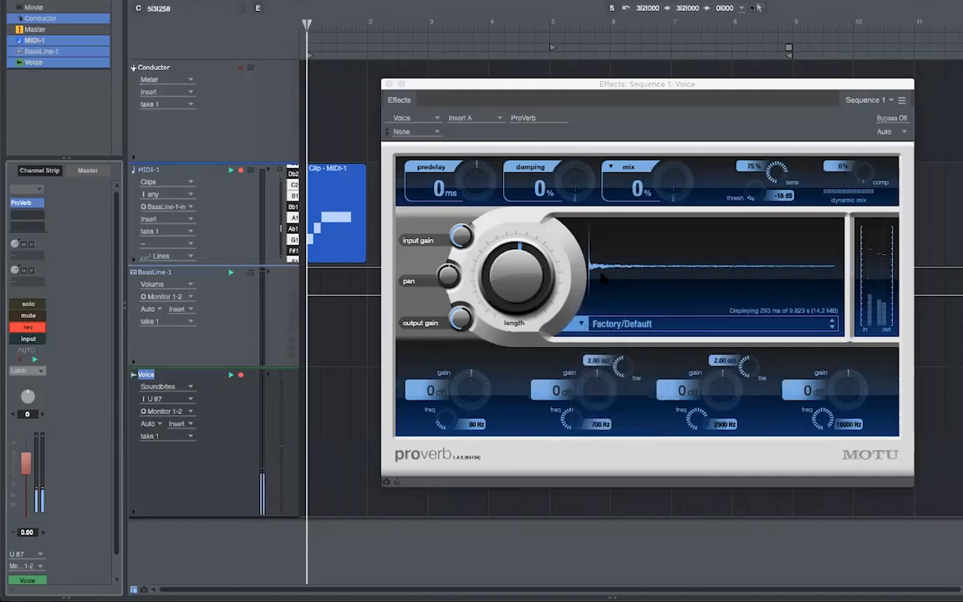
# - Load the Factory/Halls/Concert/Center preset and raise the mix to about 29%
pyautogui.click(599, 323)
pyautogui.moveTo(614, 316)
pyautogui.moveTo(700, 342)
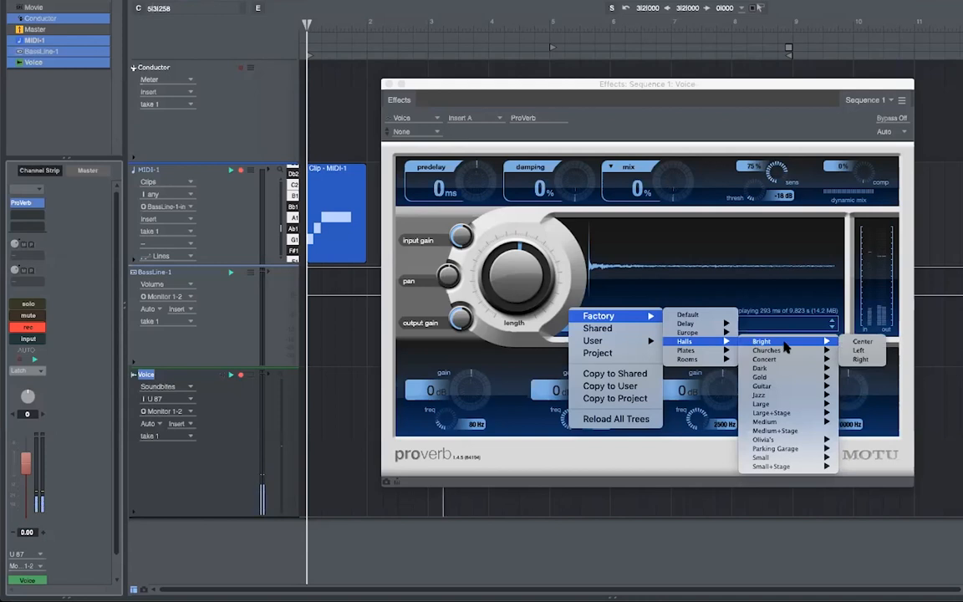
pyautogui.moveTo(788, 359)
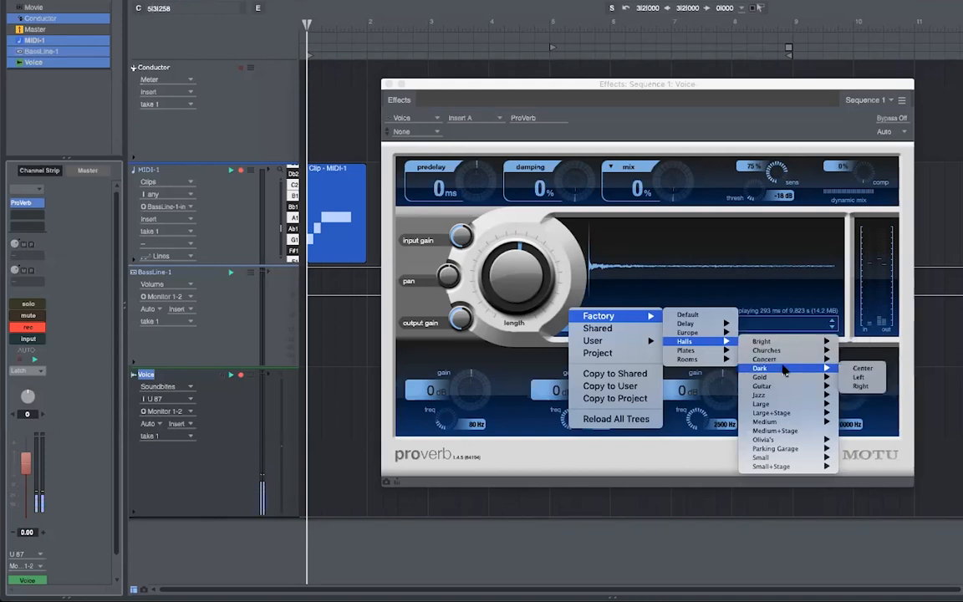
pyautogui.click(877, 359)
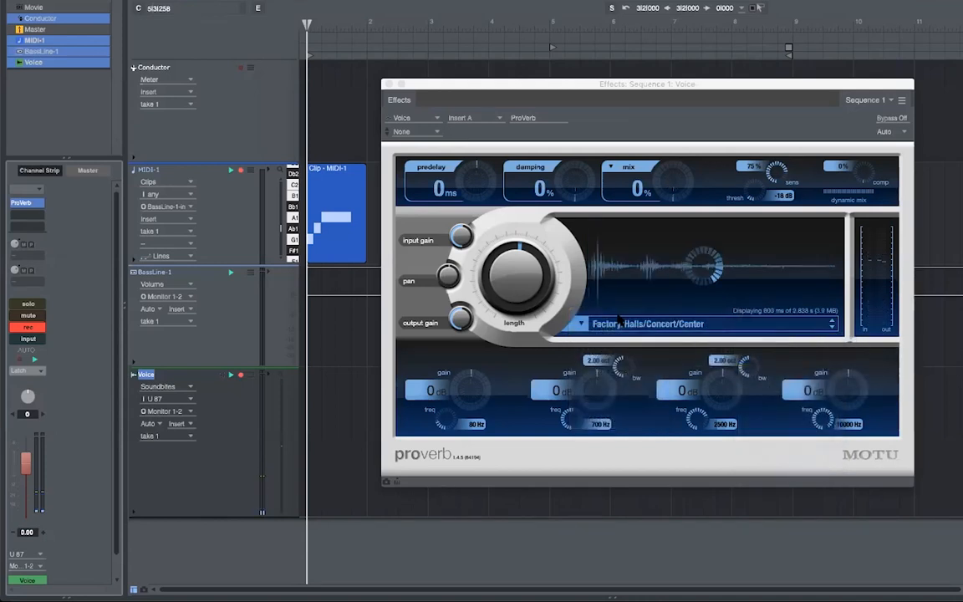
pyautogui.moveTo(671, 194); pyautogui.dragTo(670, 173)
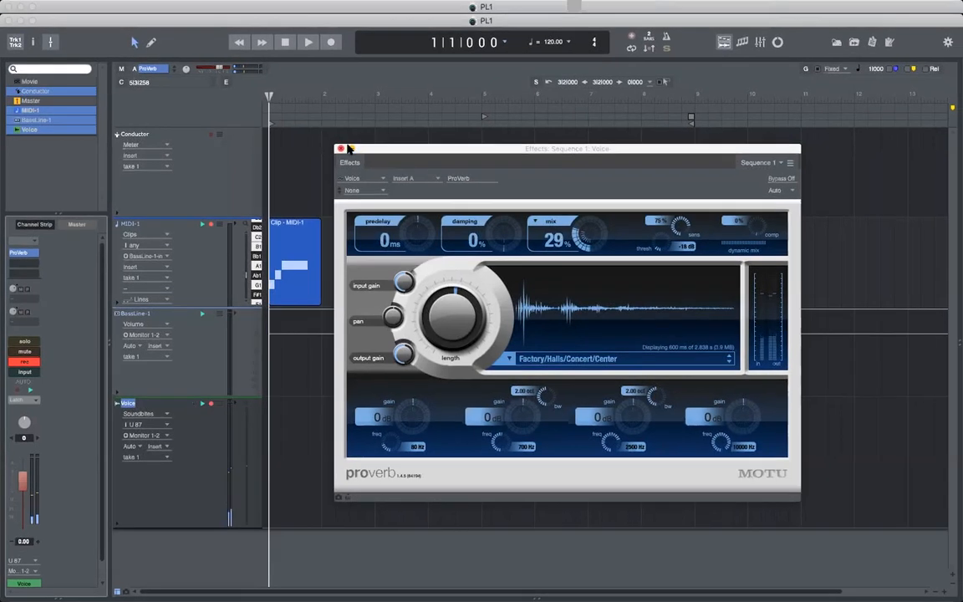
# - Close the ProVerb window and make a short test recording on the Voice track
pyautogui.click(361, 118)
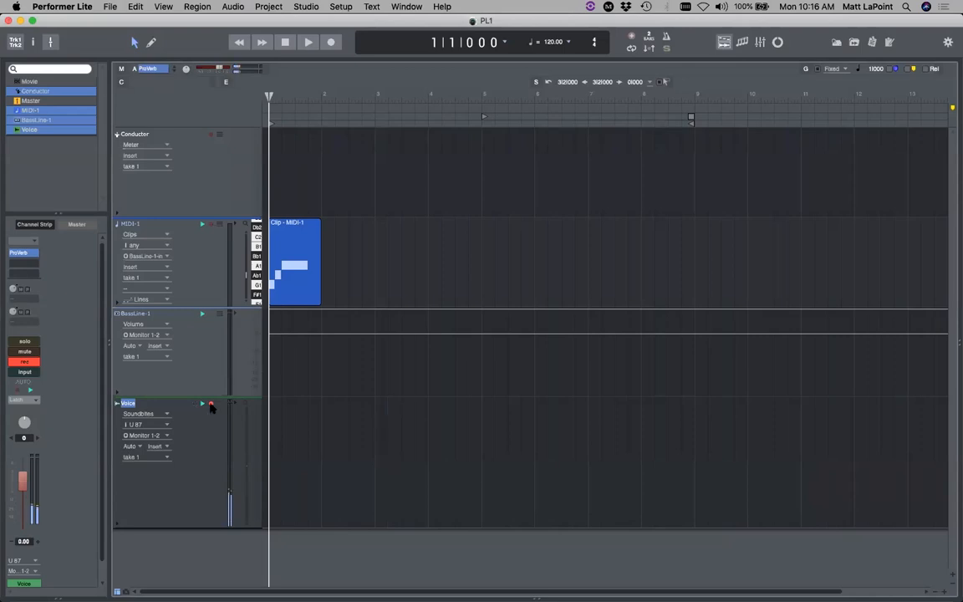
pyautogui.click(331, 43)
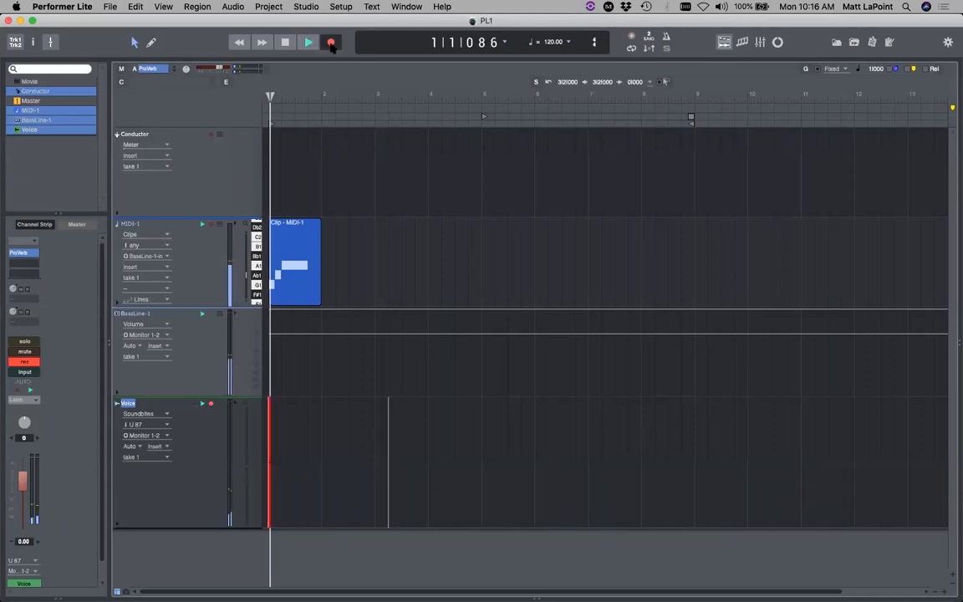
pyautogui.click(285, 42)
# - Delete the MIDI-1 clip, rewind to the start, and record the Voice-02 take
pyautogui.moveTo(348, 261); pyautogui.dragTo(268, 260)
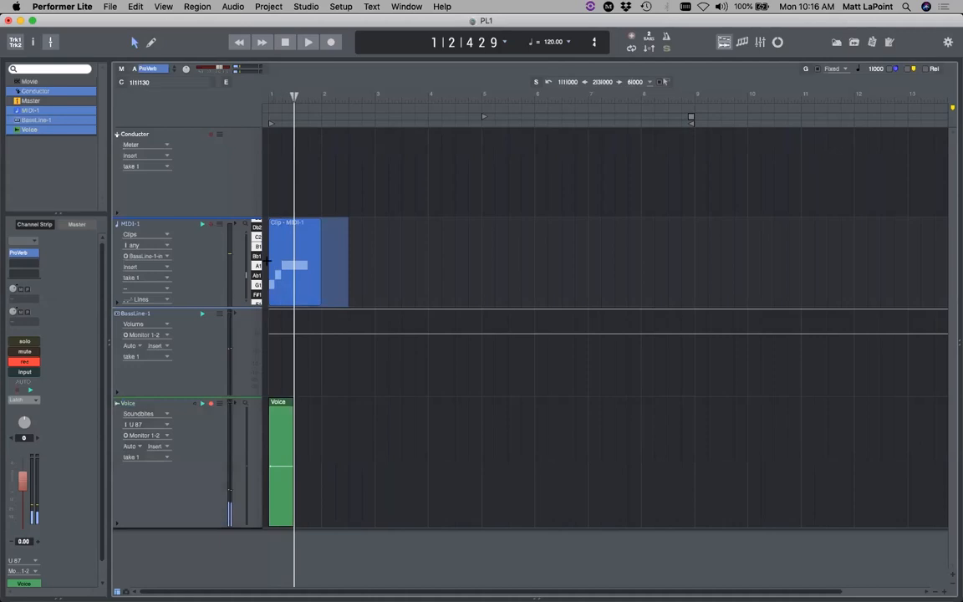
pyautogui.press('Delete')
pyautogui.click(285, 45)
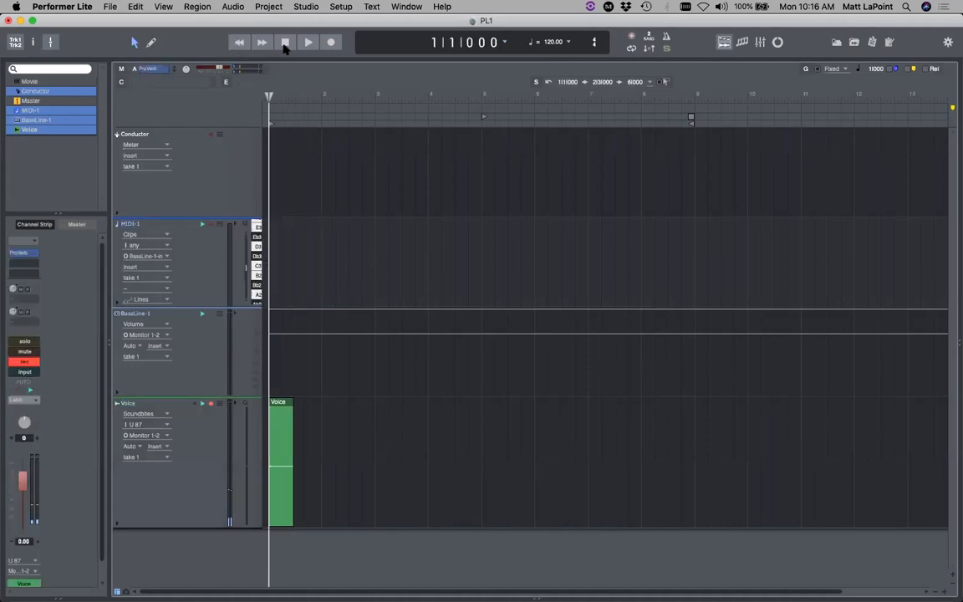
pyautogui.click(331, 43)
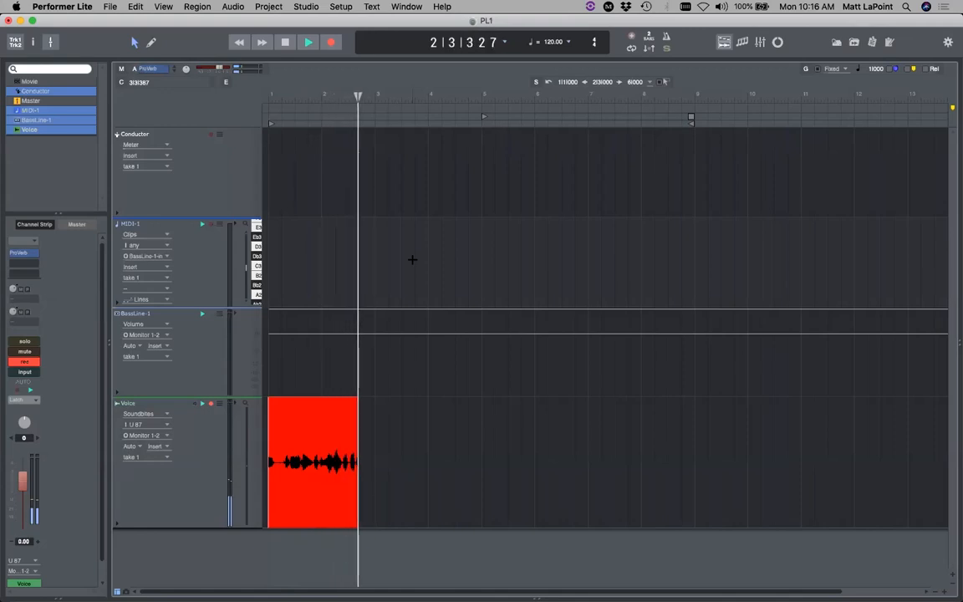
pyautogui.press('space')
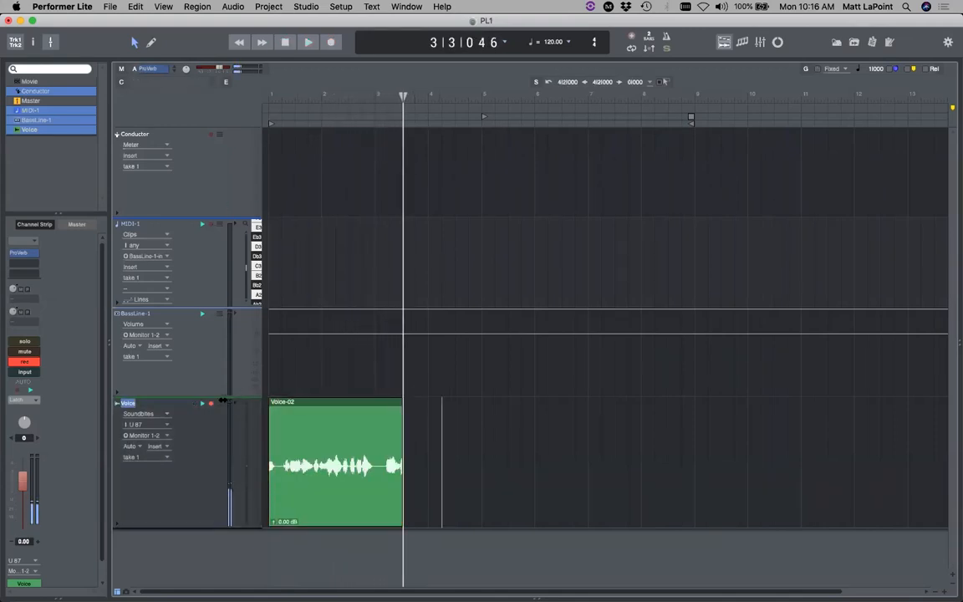
# - Disarm the Voice track and trim the Voice-02 clip's end back to about bar 4
pyautogui.click(213, 405)
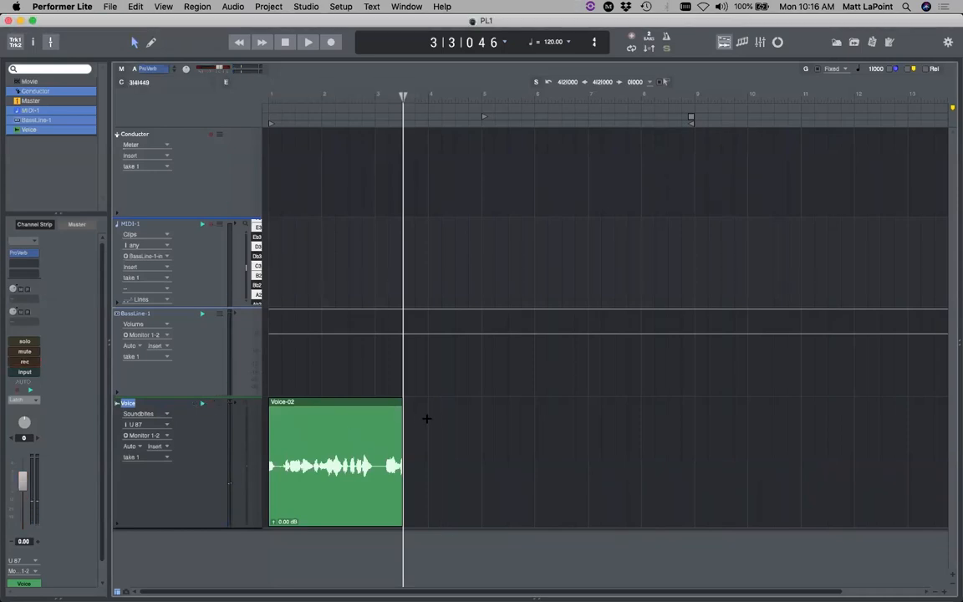
pyautogui.moveTo(403, 97); pyautogui.dragTo(508, 97)
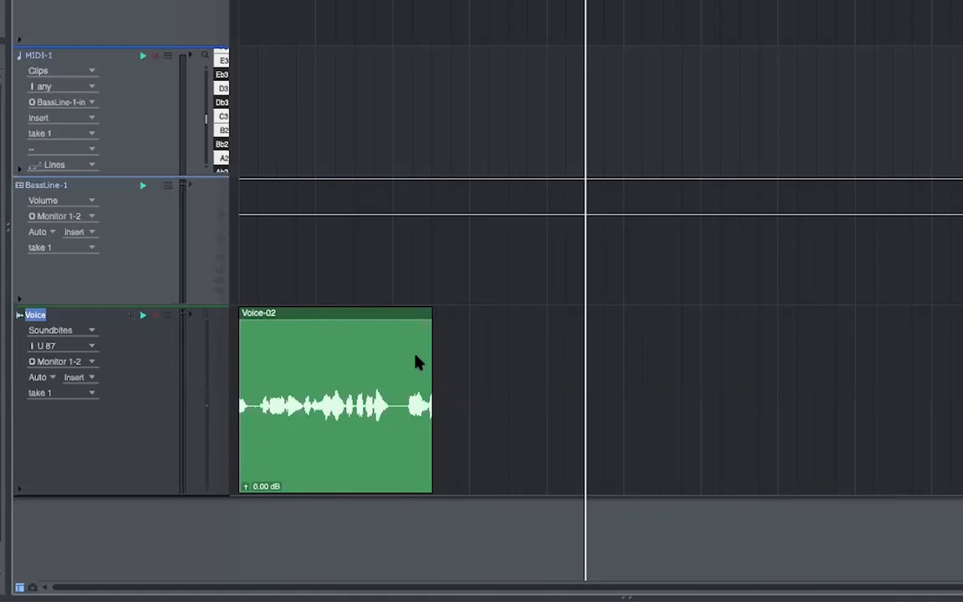
pyautogui.moveTo(430, 362); pyautogui.dragTo(555, 353)
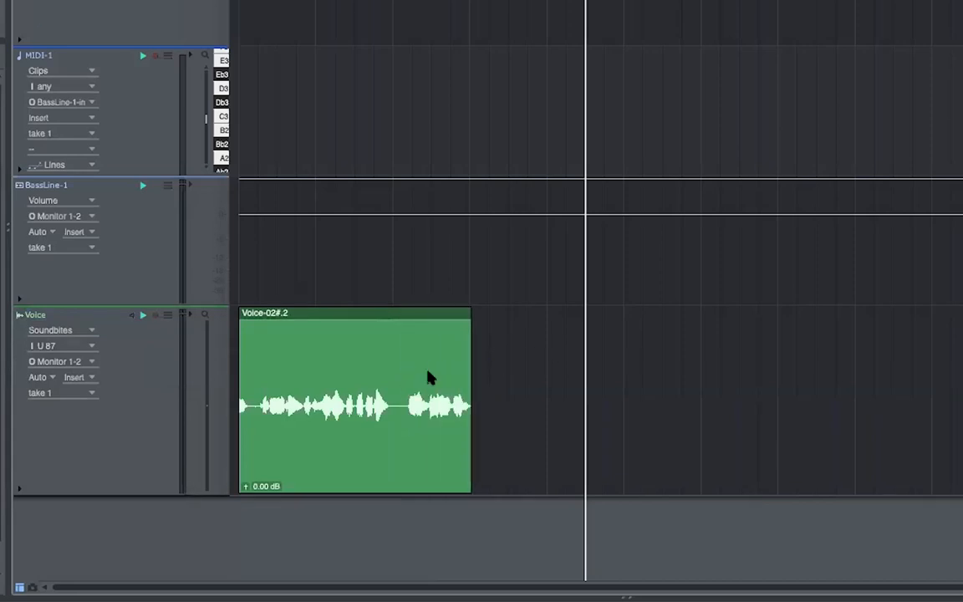
pyautogui.moveTo(467, 365); pyautogui.dragTo(515, 365)
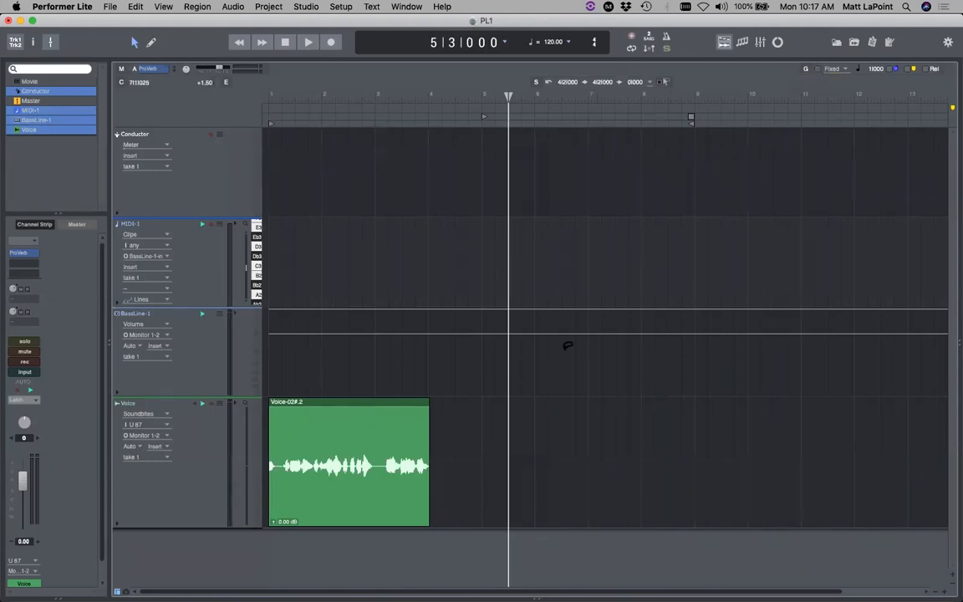
pyautogui.moveTo(428, 434); pyautogui.dragTo(377, 436)
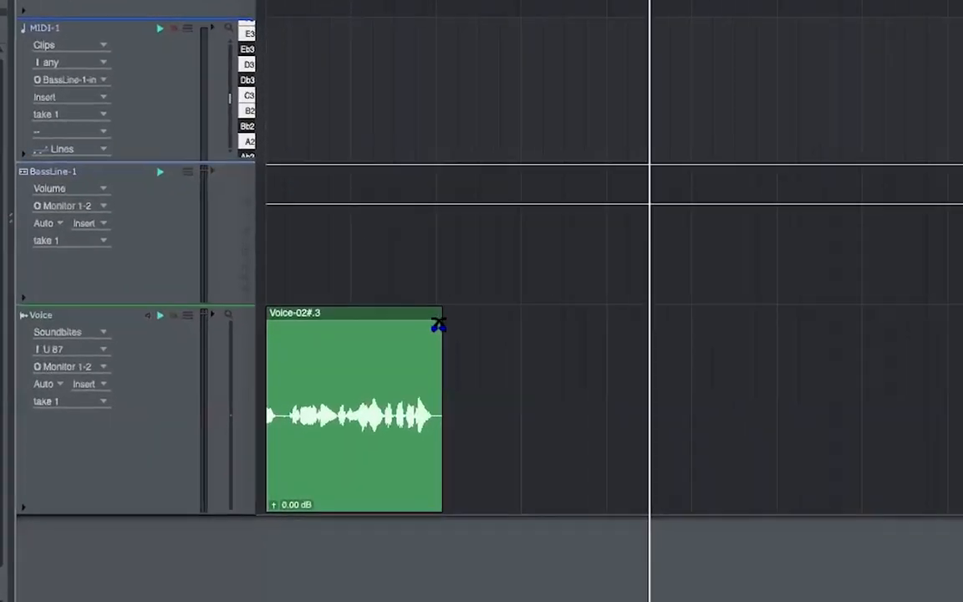
pyautogui.click(442, 320)
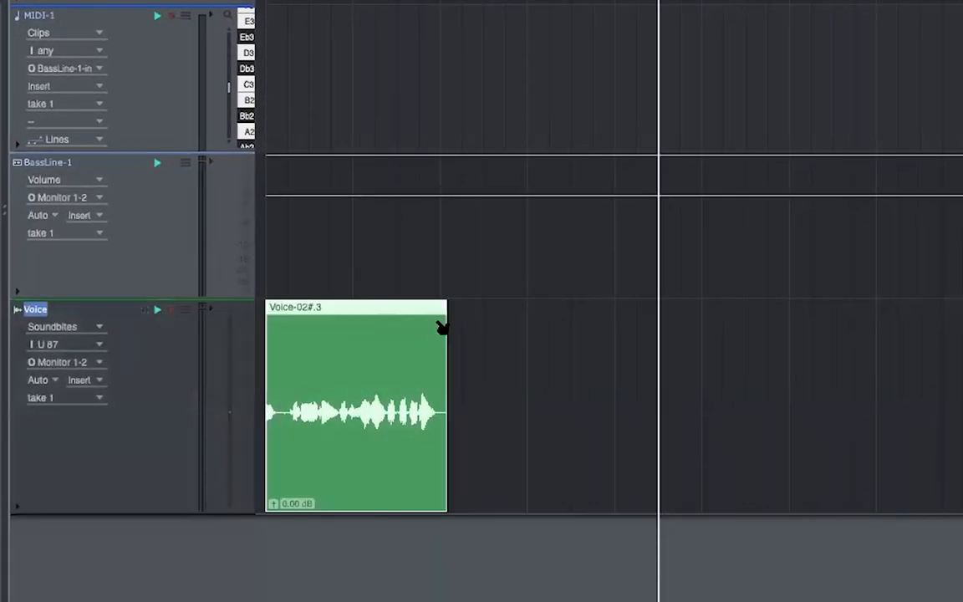
pyautogui.moveTo(441, 317)
pyautogui.mouseDown()
pyautogui.moveTo(385, 320)
pyautogui.moveTo(454, 306)
pyautogui.moveTo(543, 306)
pyautogui.mouseUp()
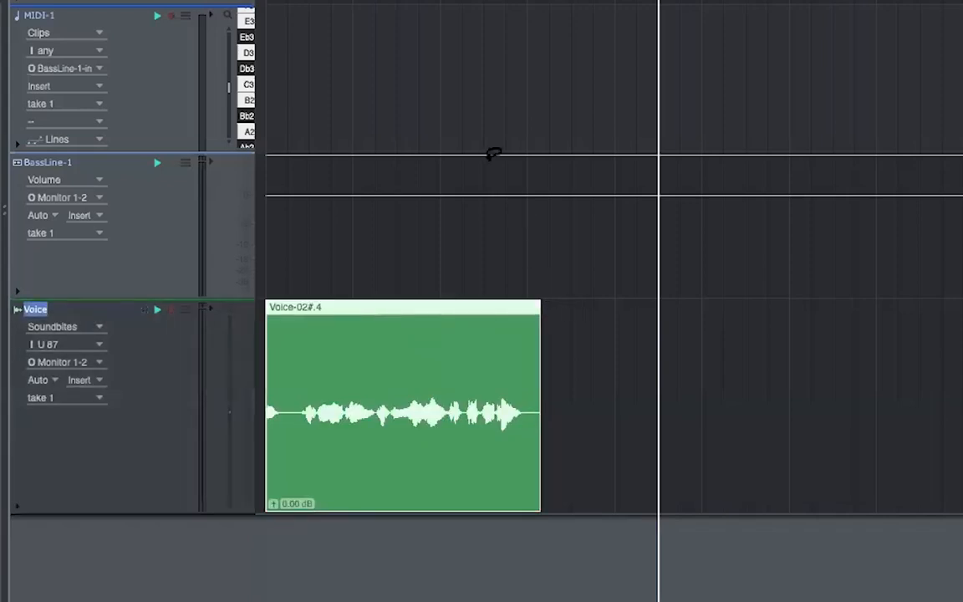
pyautogui.press('space')
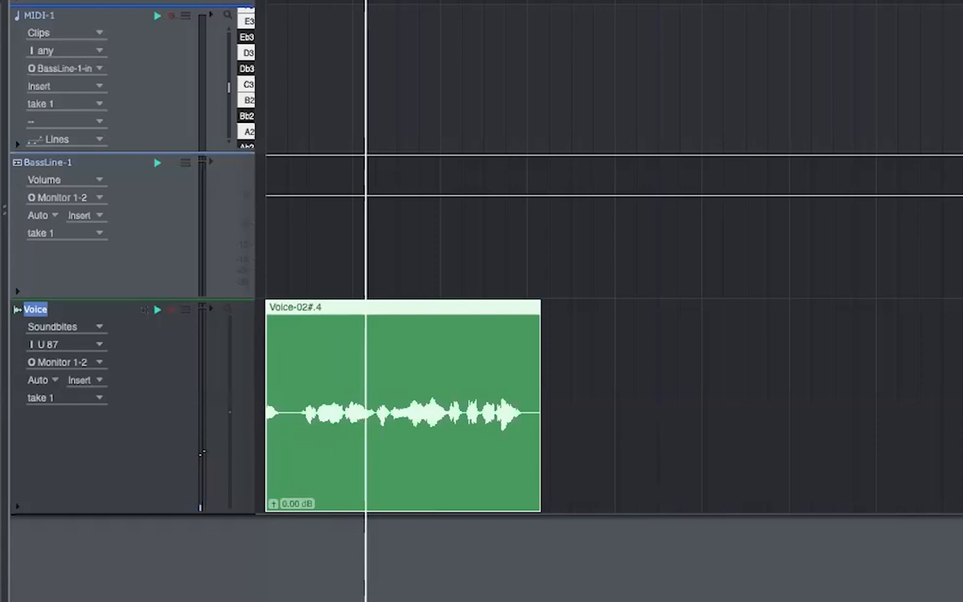
pyautogui.press('super+z')
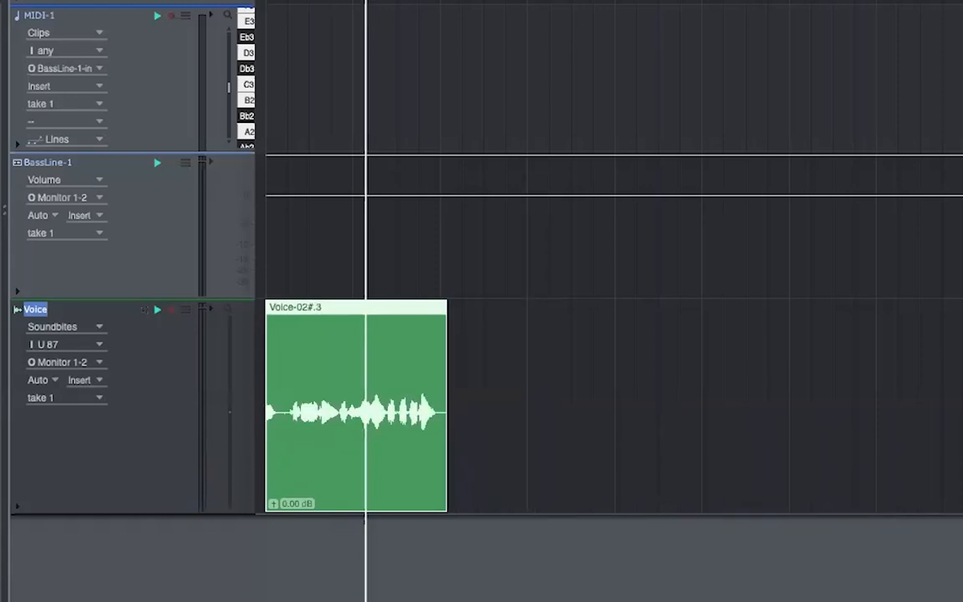
pyautogui.moveTo(343, 361); pyautogui.dragTo(635, 350)
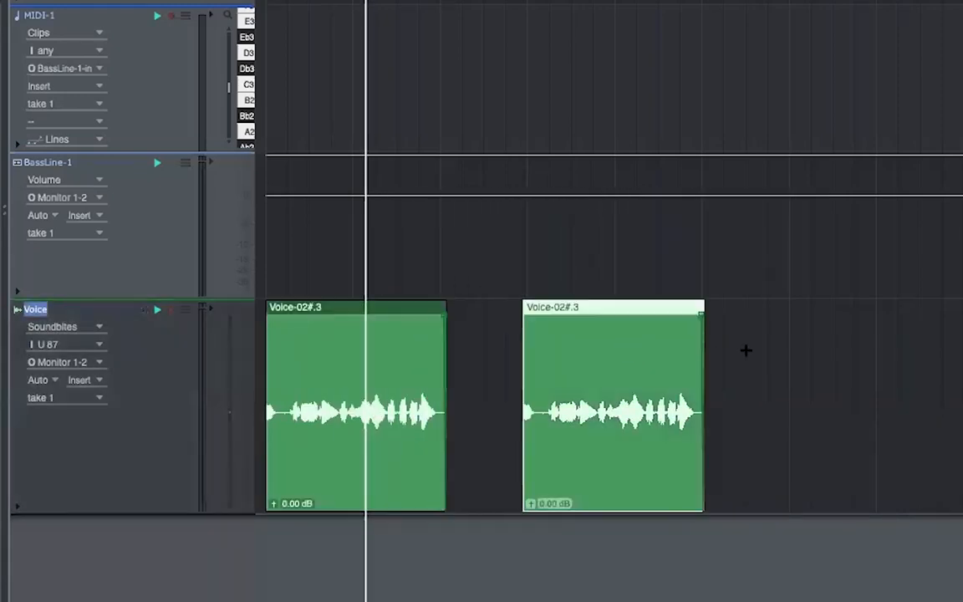
pyautogui.press('super+z')
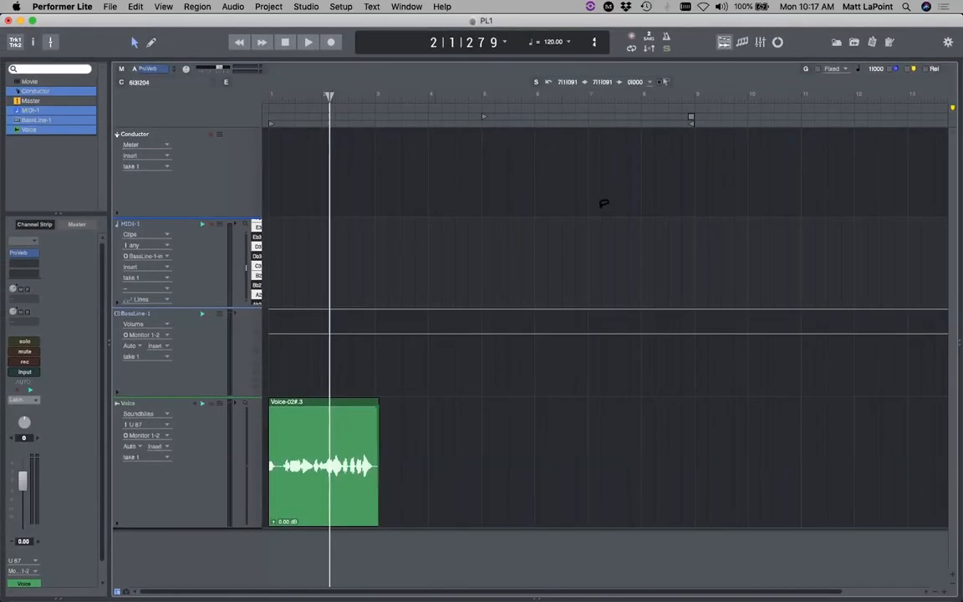
# - In the Mixer, move the Voice channel's ProVerb from the first insert down to the second
pyautogui.click(758, 40)
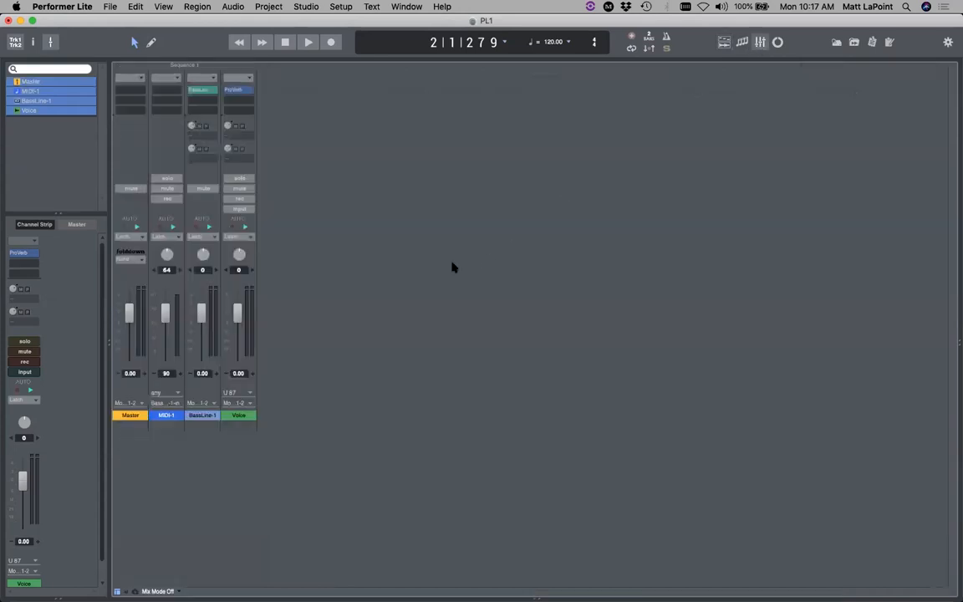
pyautogui.click(235, 89)
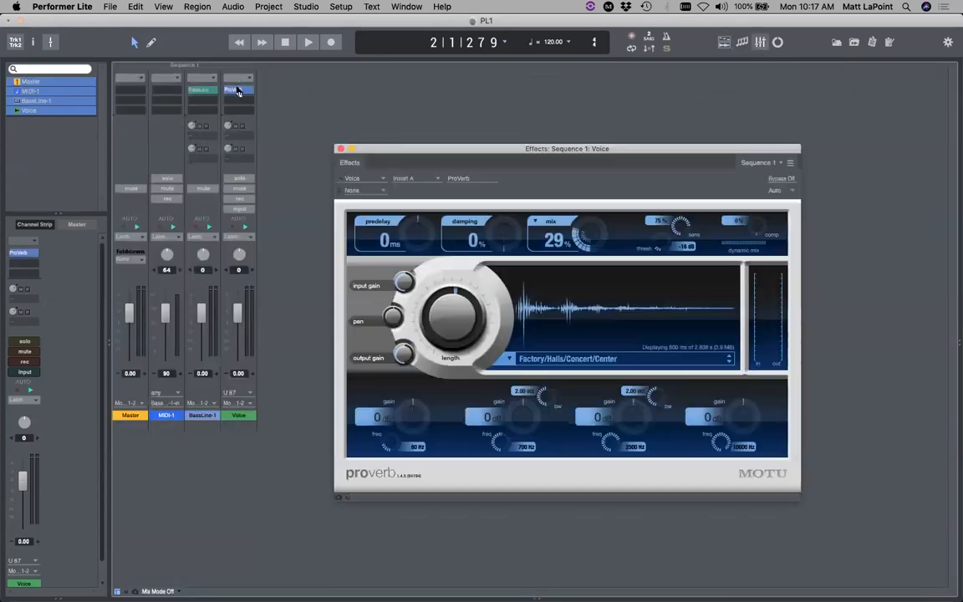
pyautogui.click(340, 149)
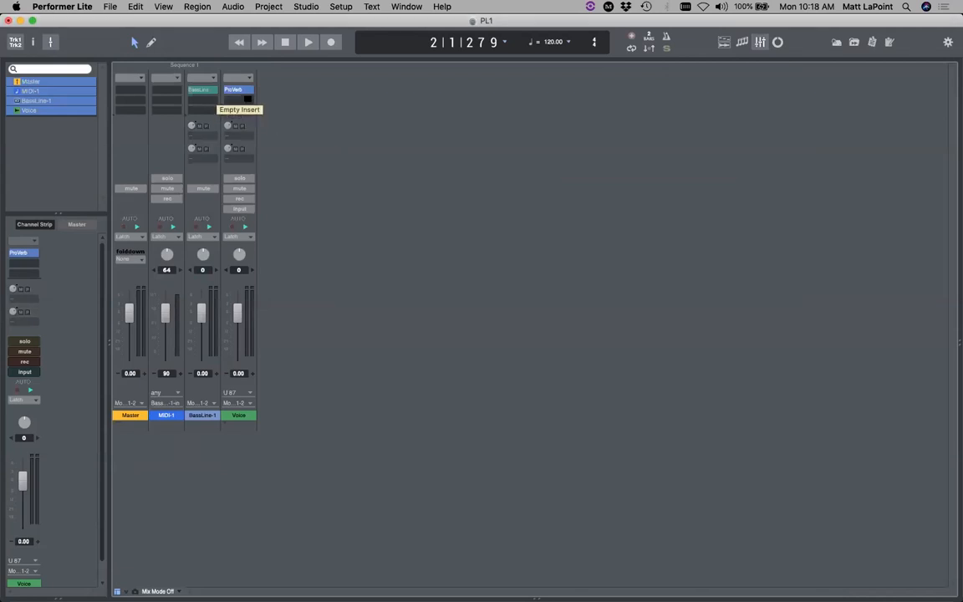
pyautogui.moveTo(243, 92); pyautogui.dragTo(244, 101)
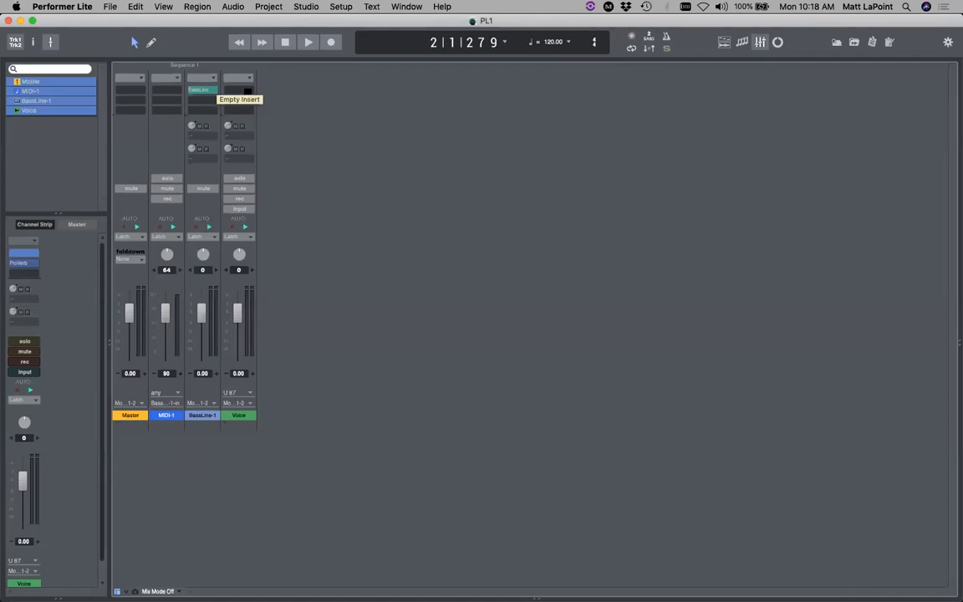
# - Add MW Equalizer to Voice's first insert with the HF band on, type IV, boosted +6.80 dB
pyautogui.click(246, 90)
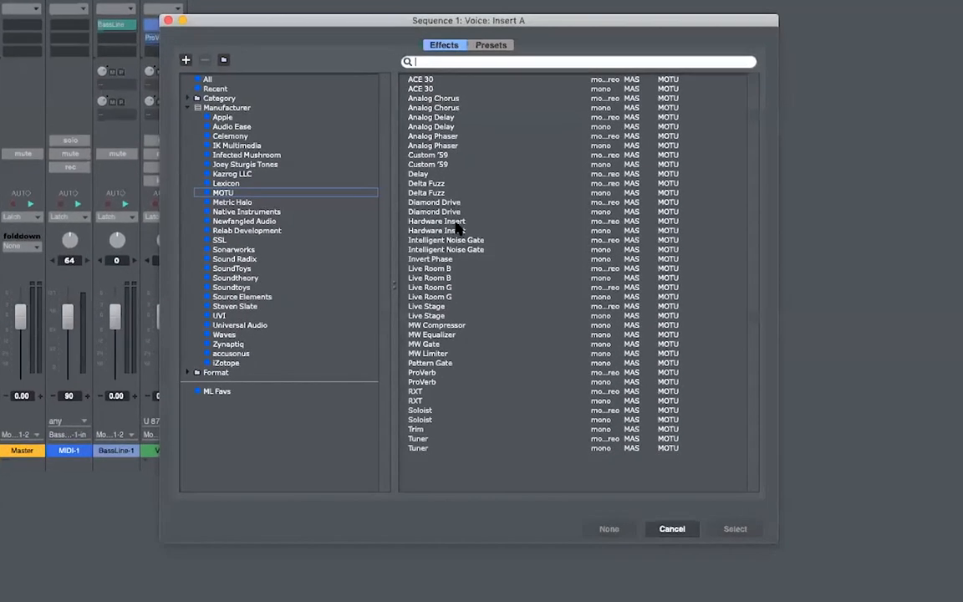
pyautogui.click(431, 337)
pyautogui.doubleClick(431, 337)
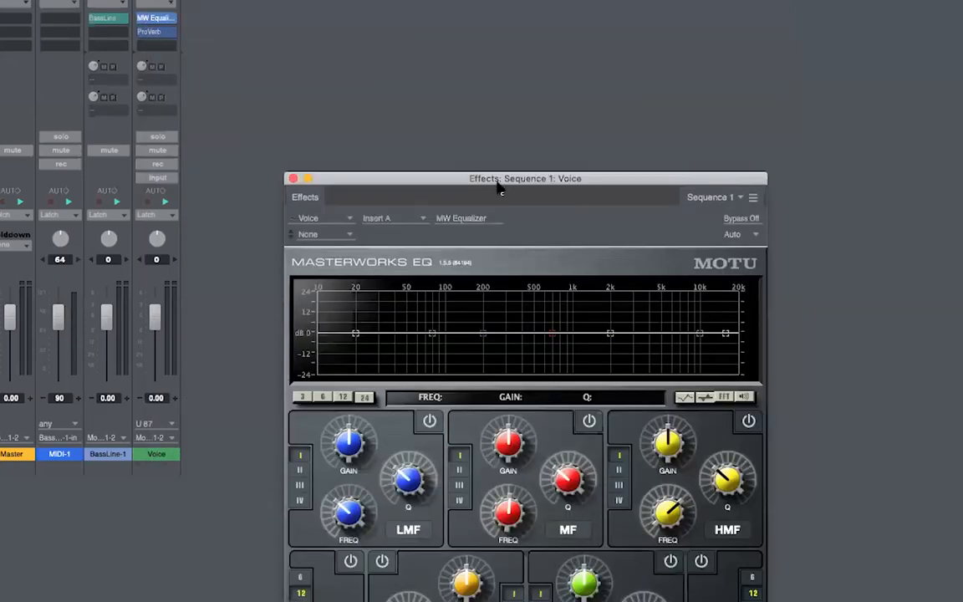
pyautogui.moveTo(499, 187); pyautogui.dragTo(482, 15)
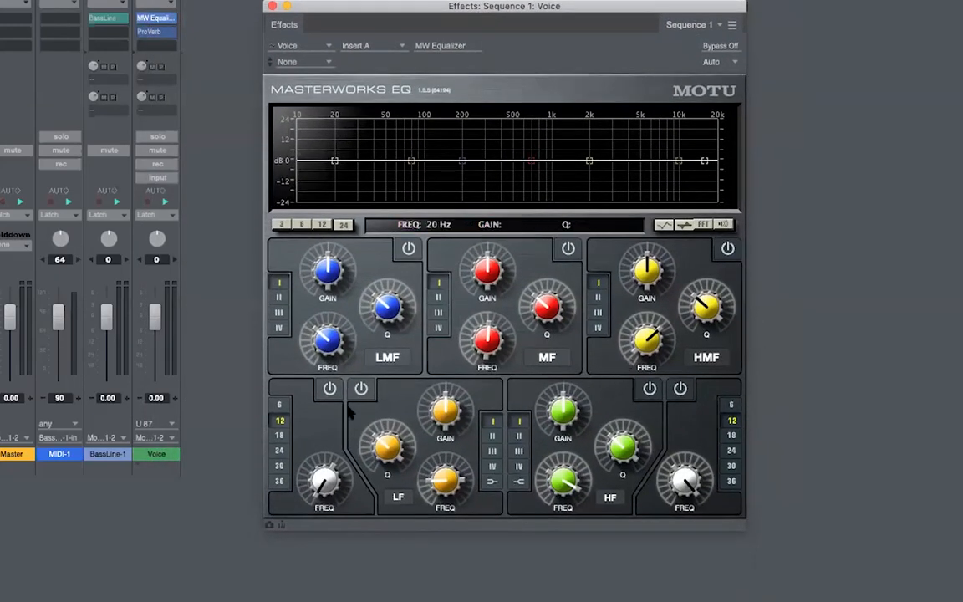
pyautogui.click(650, 389)
pyautogui.click(518, 465)
pyautogui.moveTo(551, 418); pyautogui.dragTo(575, 398)
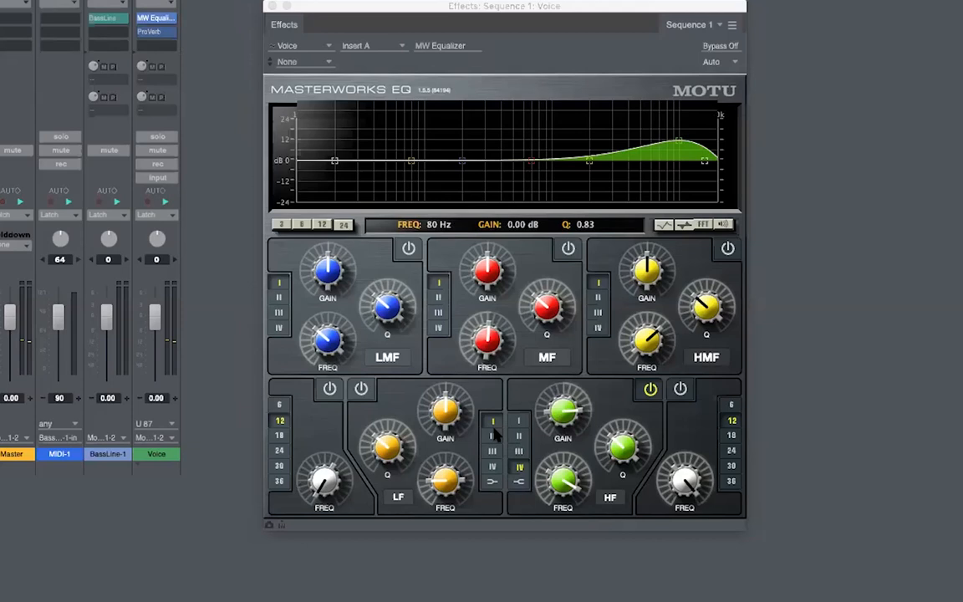
pyautogui.click(273, 7)
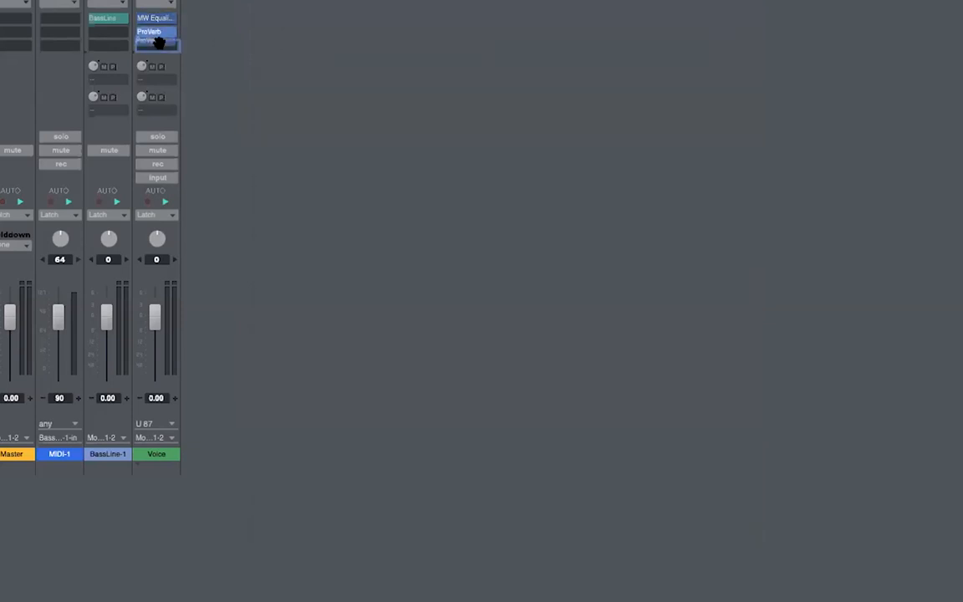
# - Move ProVerb down one insert slot on the Voice channel, leaving an empty slot
pyautogui.moveTo(159, 42); pyautogui.dragTo(161, 49)
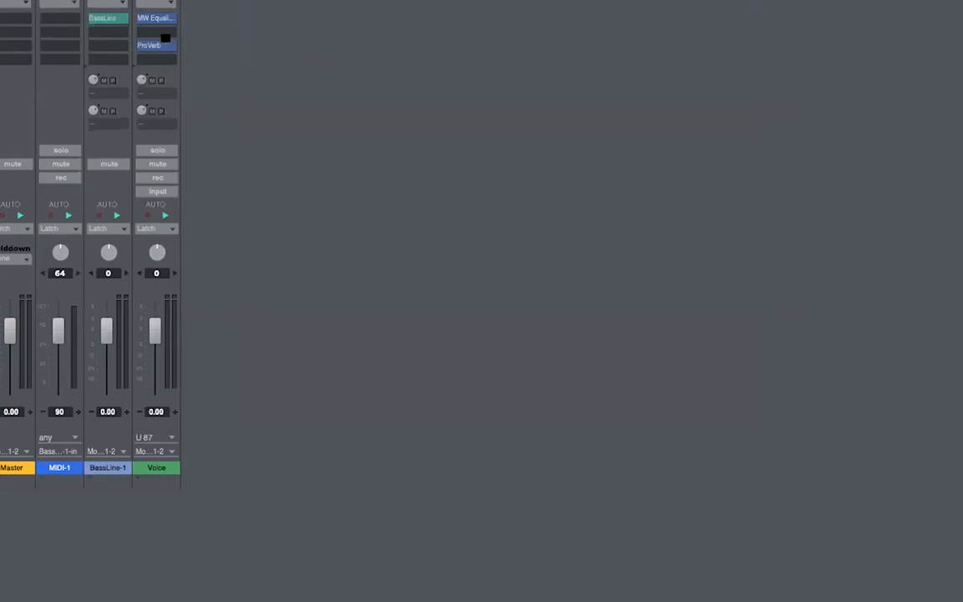
pyautogui.click(164, 34)
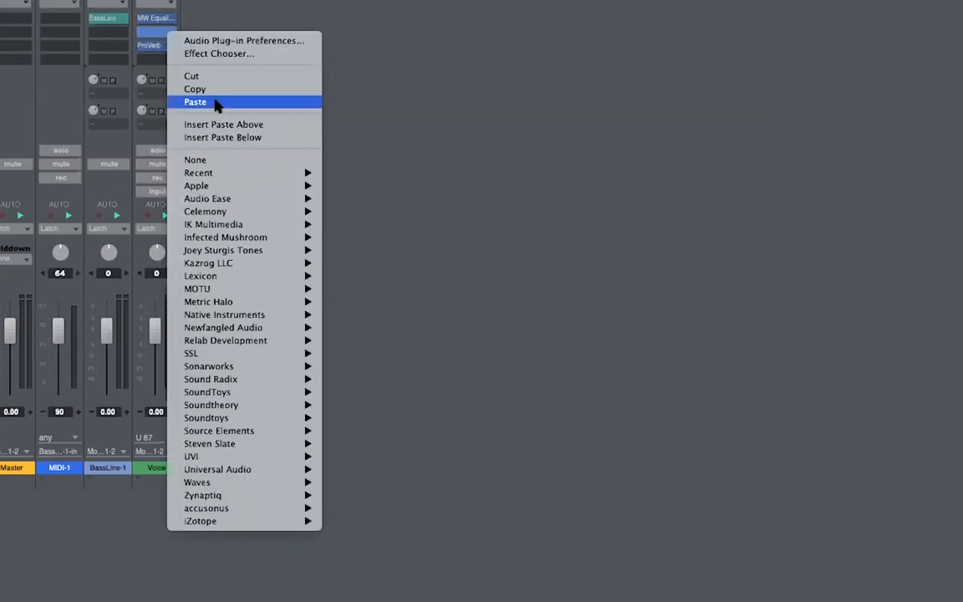
pyautogui.click(470, 121)
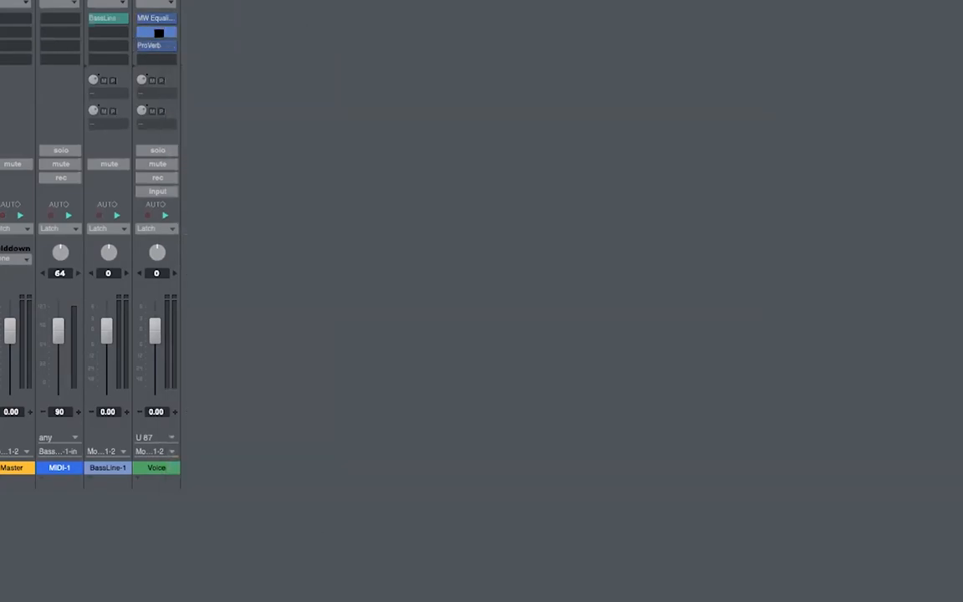
pyautogui.click(159, 32)
pyautogui.moveTo(322, 17); pyautogui.dragTo(433, 18)
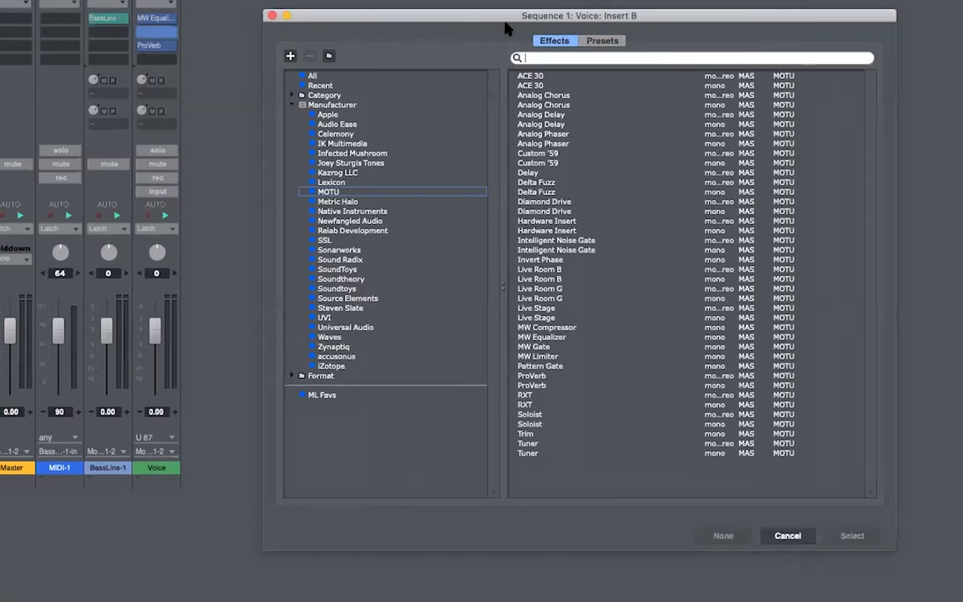
pyautogui.click(272, 15)
# - Insert MW Compressor (mono) in the empty slot with the Reduce Sibilance 1 preset and audition it
pyautogui.rightClick(159, 35)
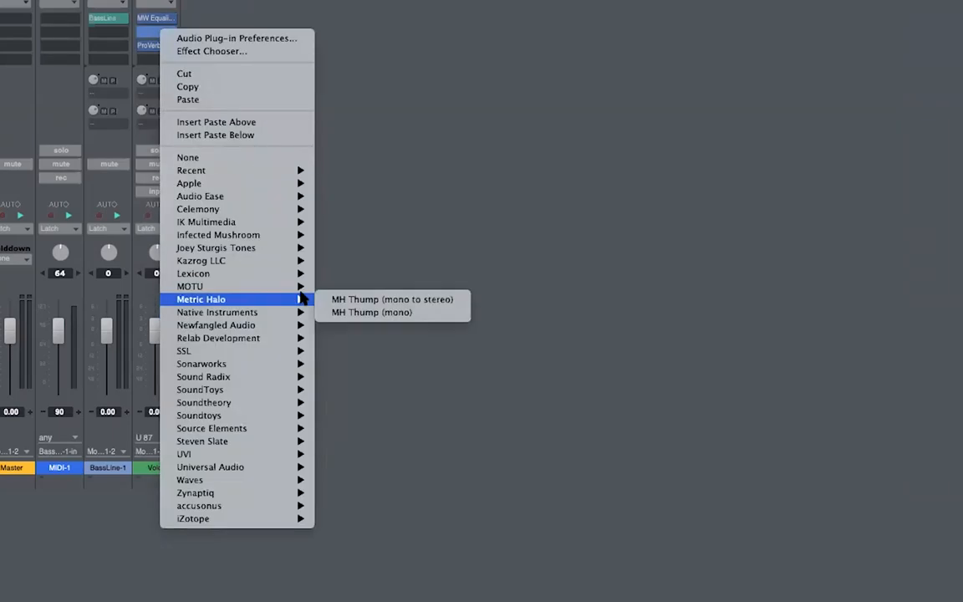
pyautogui.moveTo(275, 286)
pyautogui.click(406, 521)
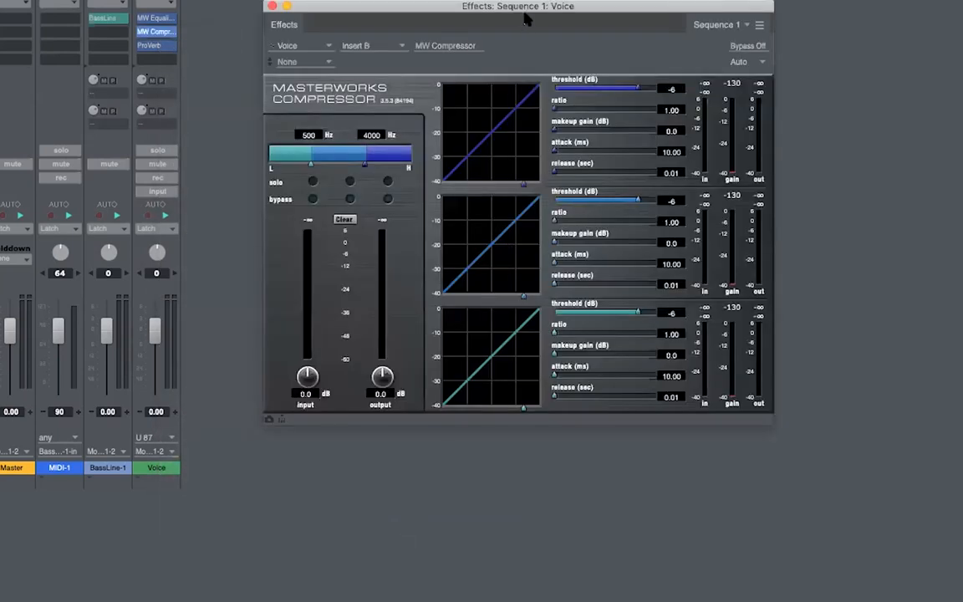
pyautogui.moveTo(526, 18); pyautogui.dragTo(558, 50)
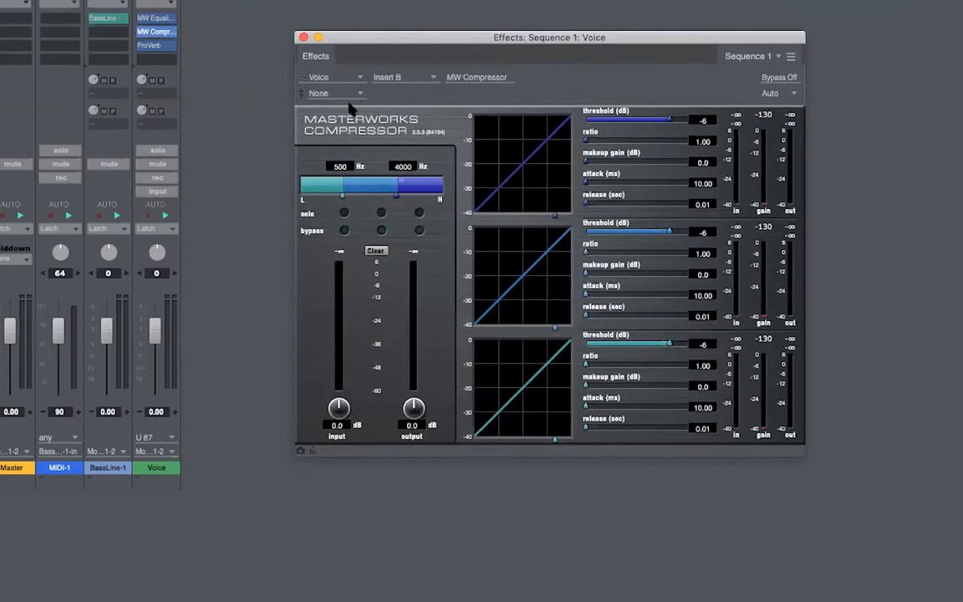
pyautogui.click(323, 94)
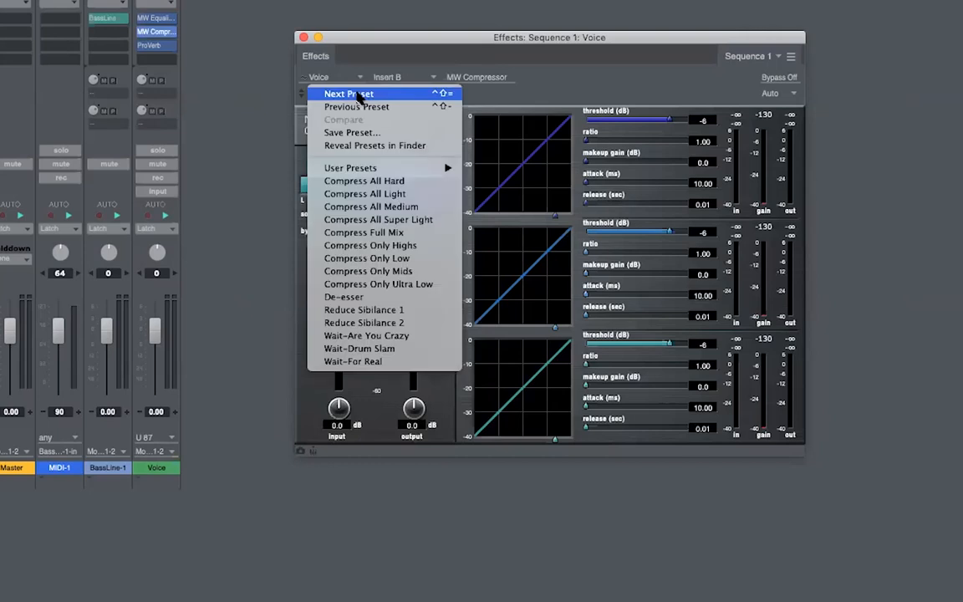
pyautogui.click(441, 310)
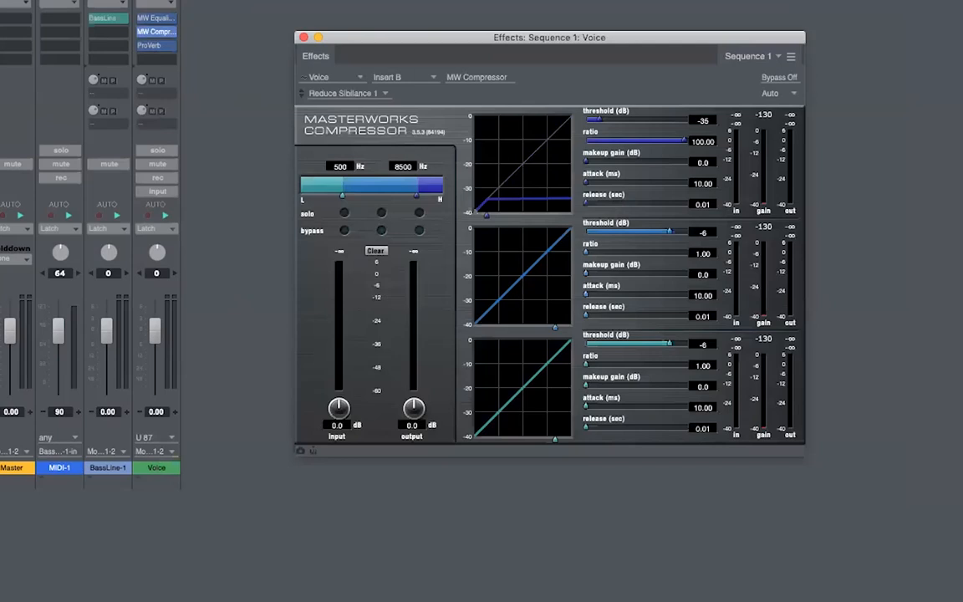
pyautogui.press('space')
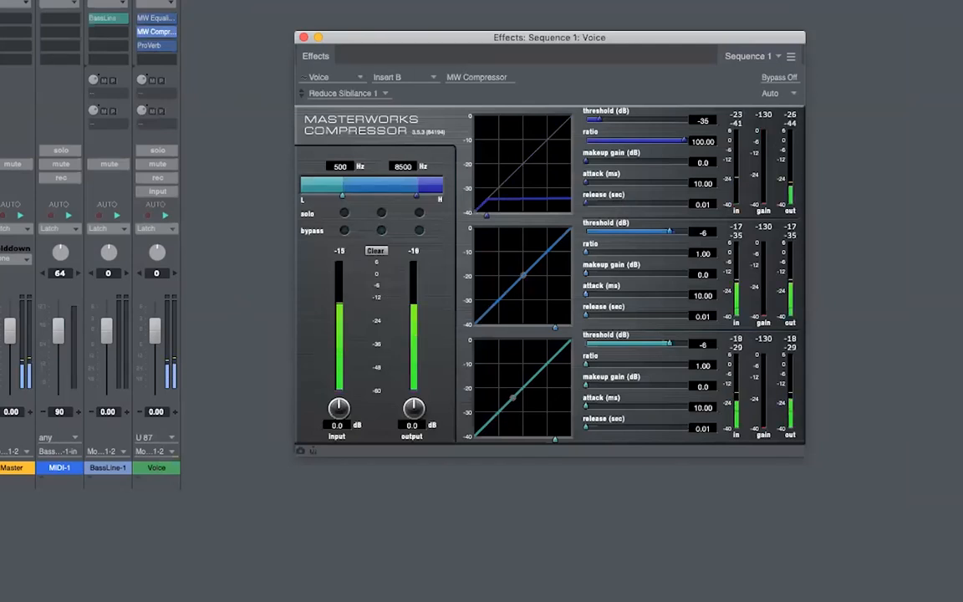
pyautogui.press('space')
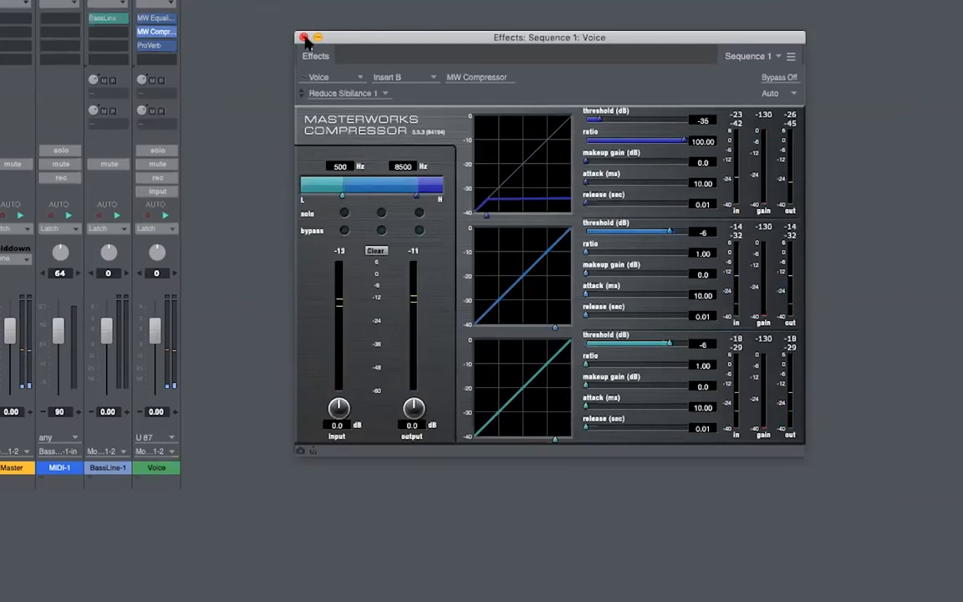
pyautogui.click(304, 38)
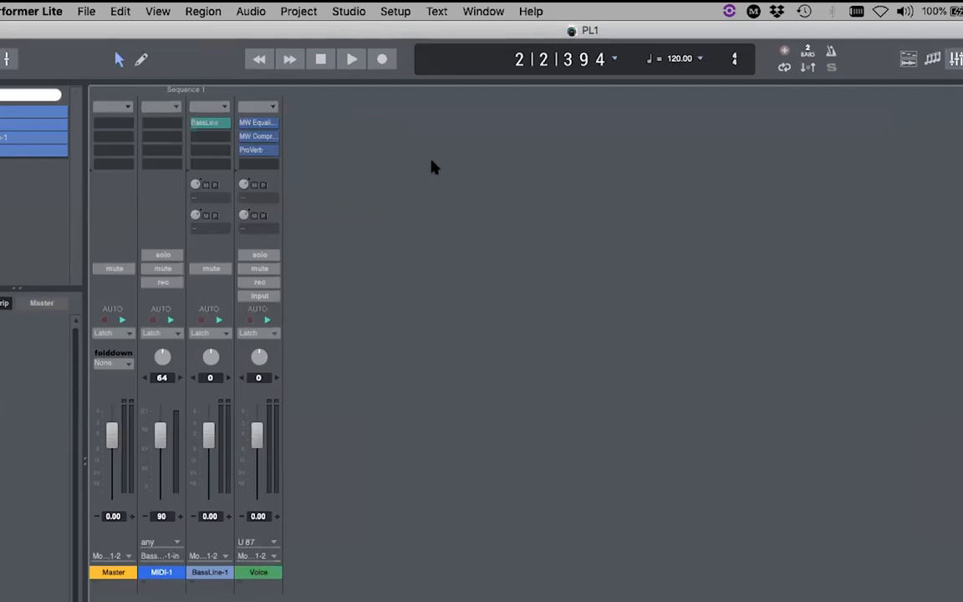
# - Save the Voice insert chain as the preset 'MW Equalizer,MW Compressor,ProVerb' and select it
pyautogui.click(266, 108)
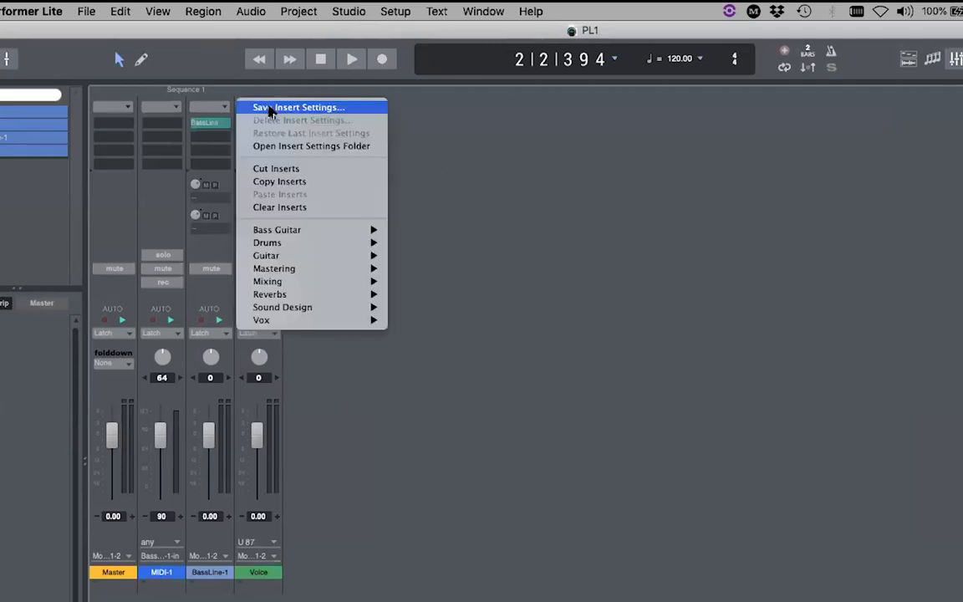
pyautogui.click(270, 107)
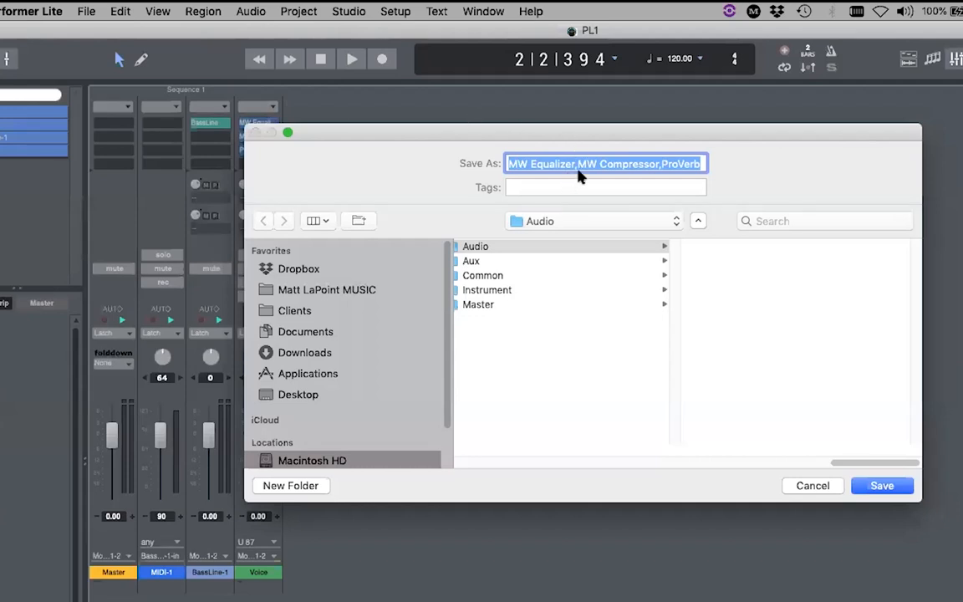
pyautogui.click(881, 486)
pyautogui.click(272, 106)
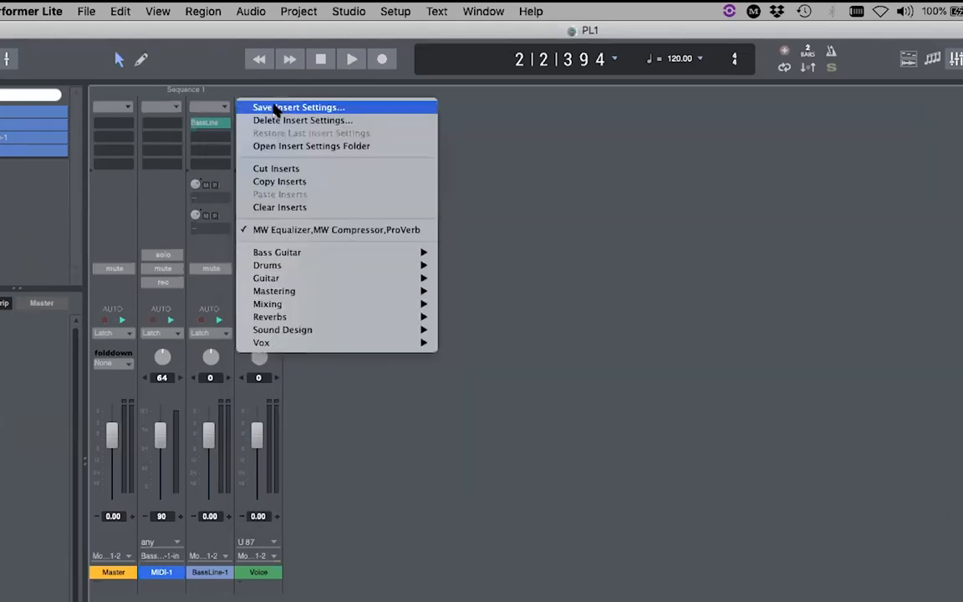
pyautogui.click(428, 231)
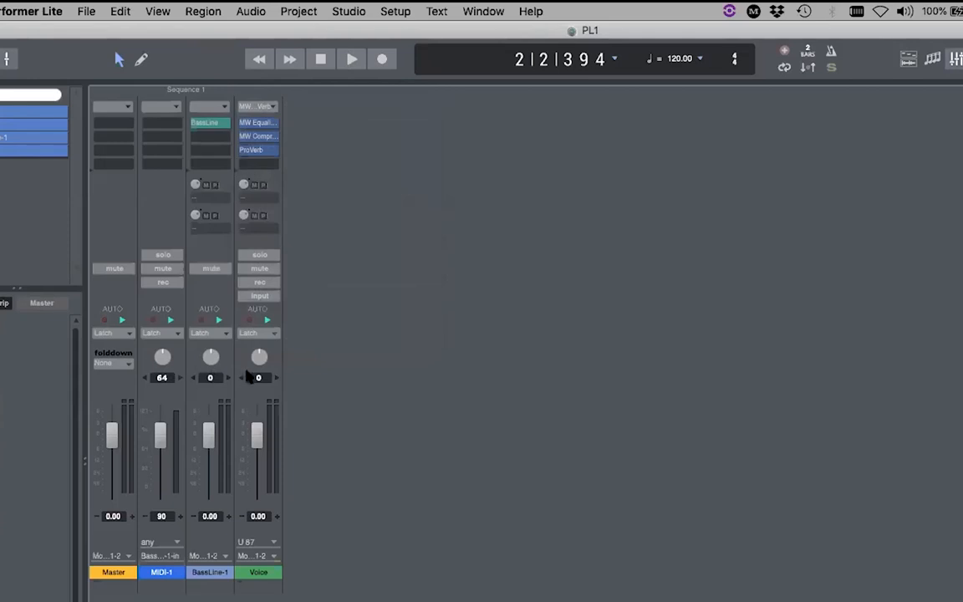
pyautogui.click(266, 106)
# - Load the 6-String Bass insert preset onto the Voice channel and close its effects window
pyautogui.moveTo(322, 262)
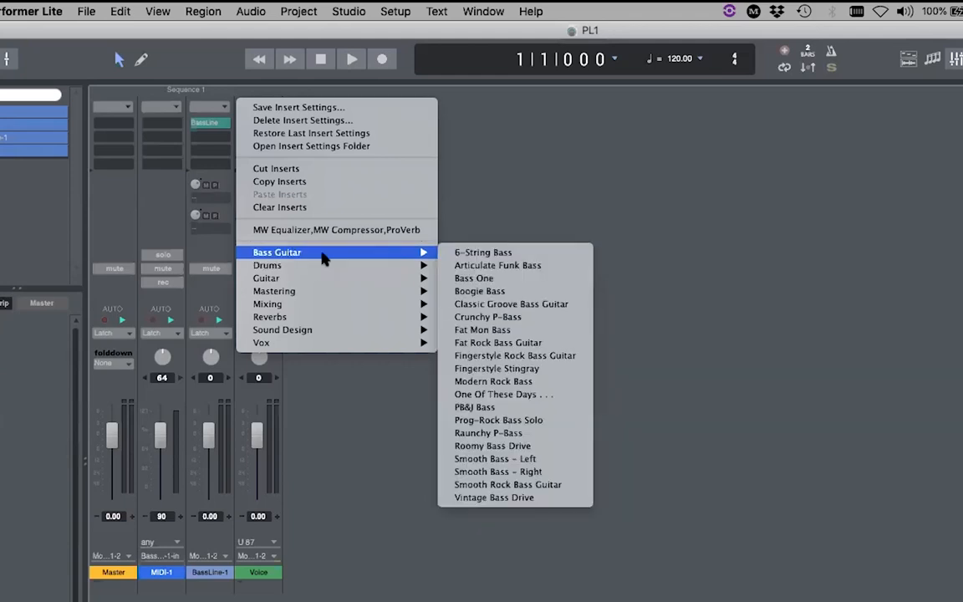
pyautogui.click(512, 254)
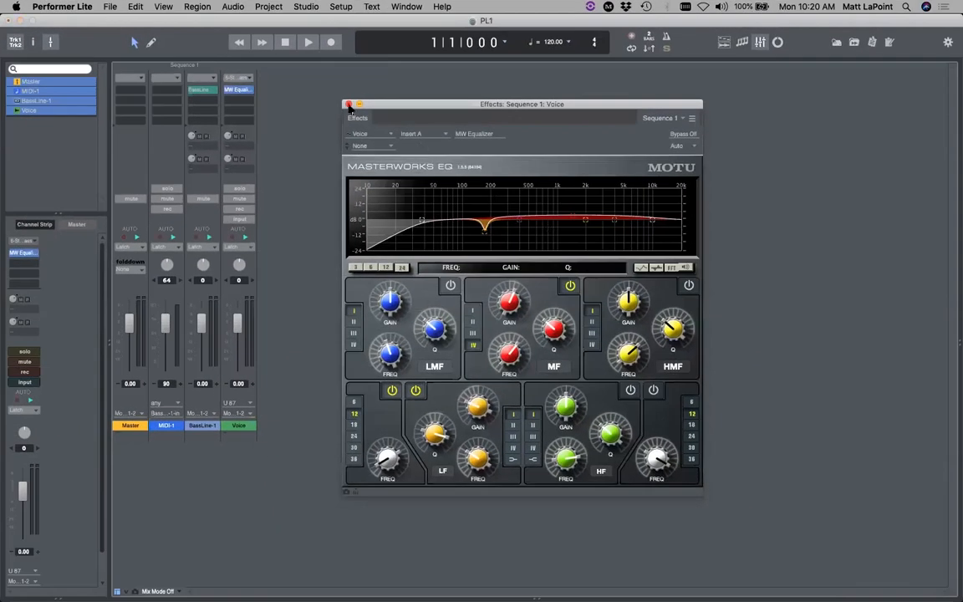
pyautogui.click(374, 121)
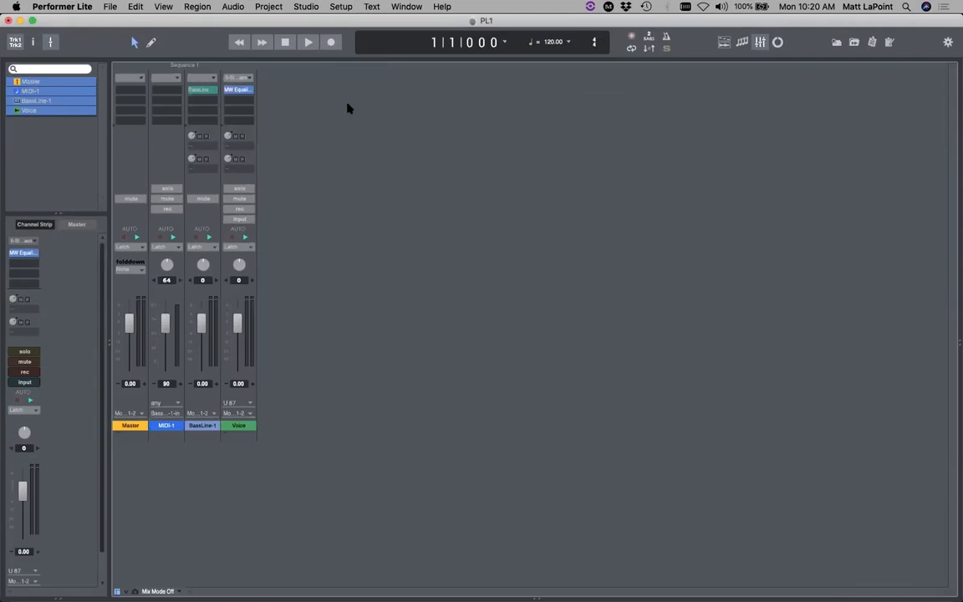
# - Switch the Voice channel to the Lo-Fi Vox insert preset and inspect its MW Equalizer
pyautogui.click(226, 77)
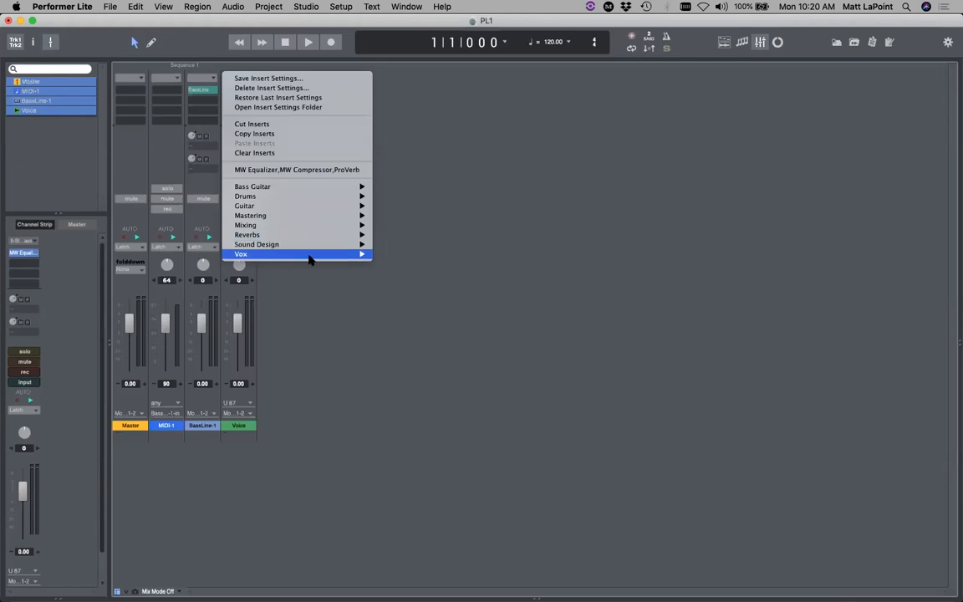
pyautogui.moveTo(327, 257)
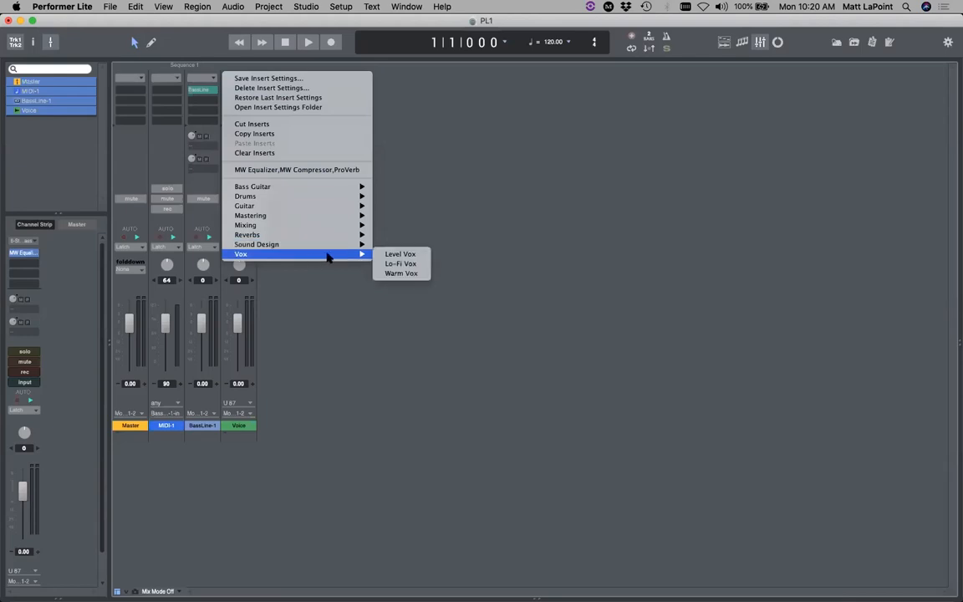
pyautogui.click(422, 274)
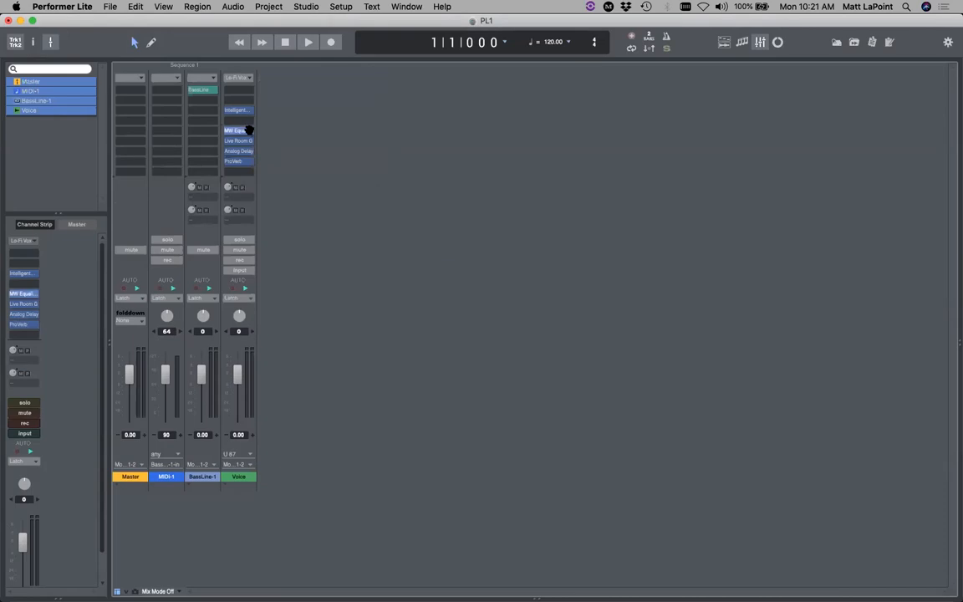
pyautogui.click(247, 131)
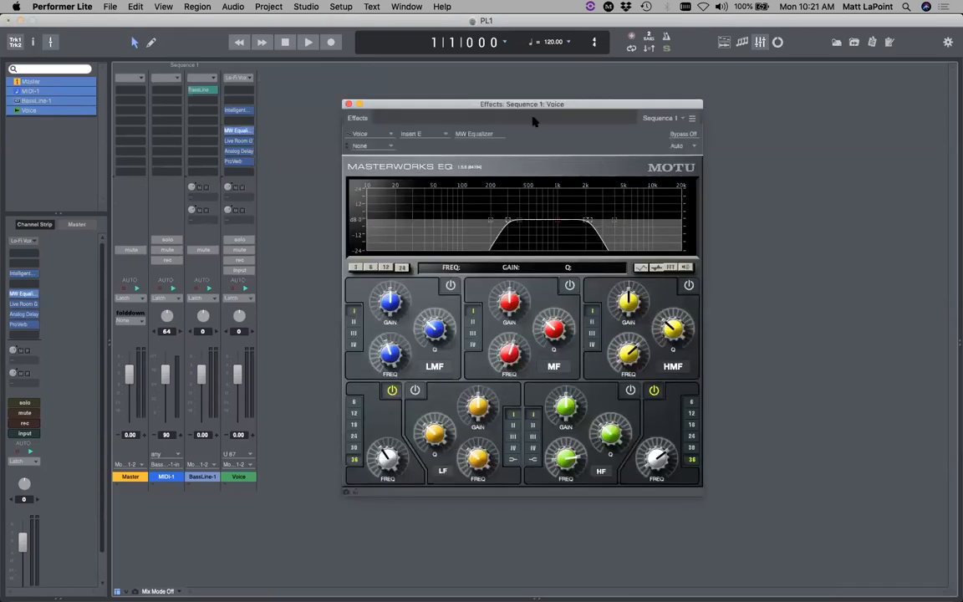
pyautogui.press('super+w')
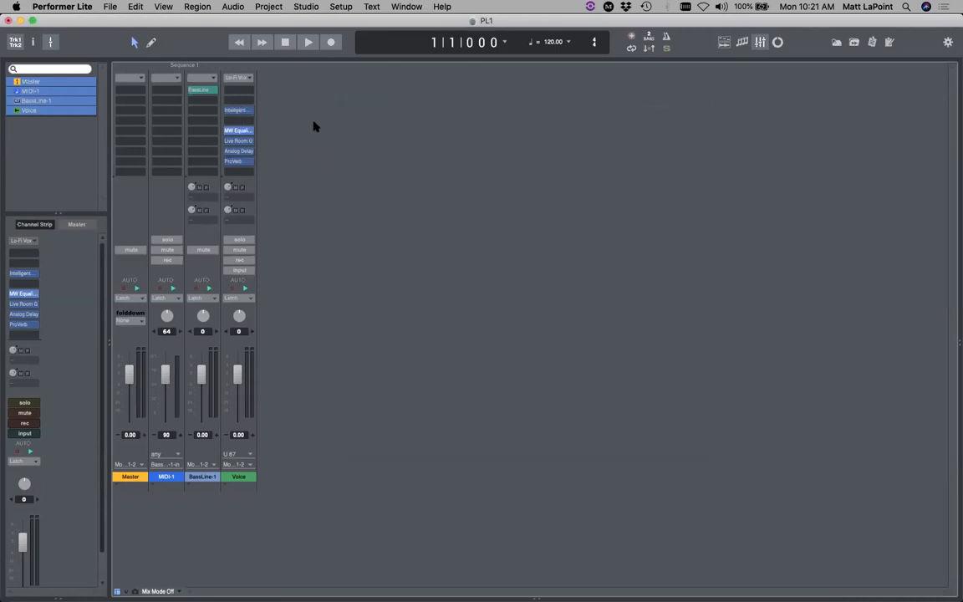
# - Bypass the Voice channel's noise gate, then turn it back on
pyautogui.click(243, 79)
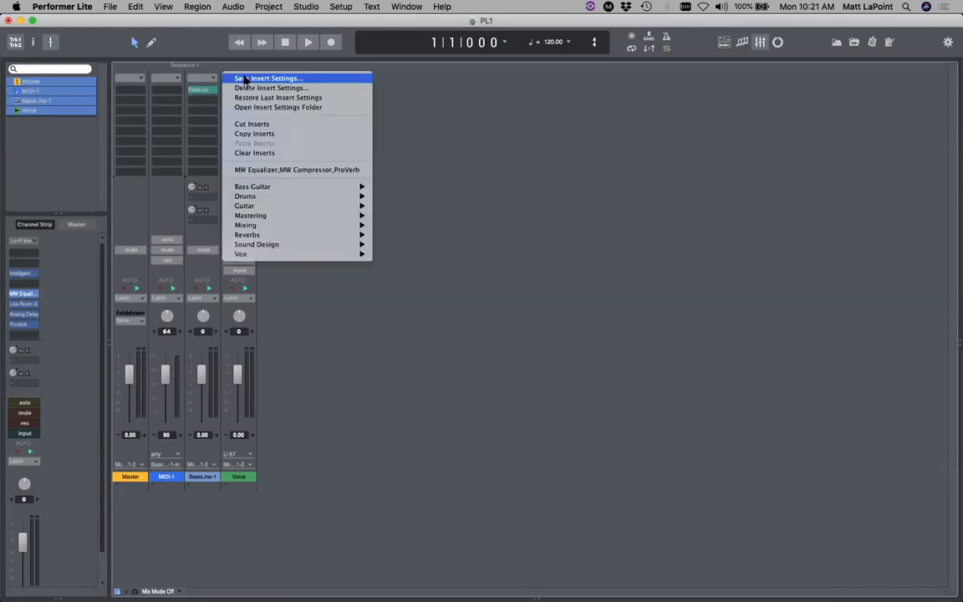
pyautogui.click(476, 95)
pyautogui.doubleClick(238, 110)
pyautogui.click(501, 117)
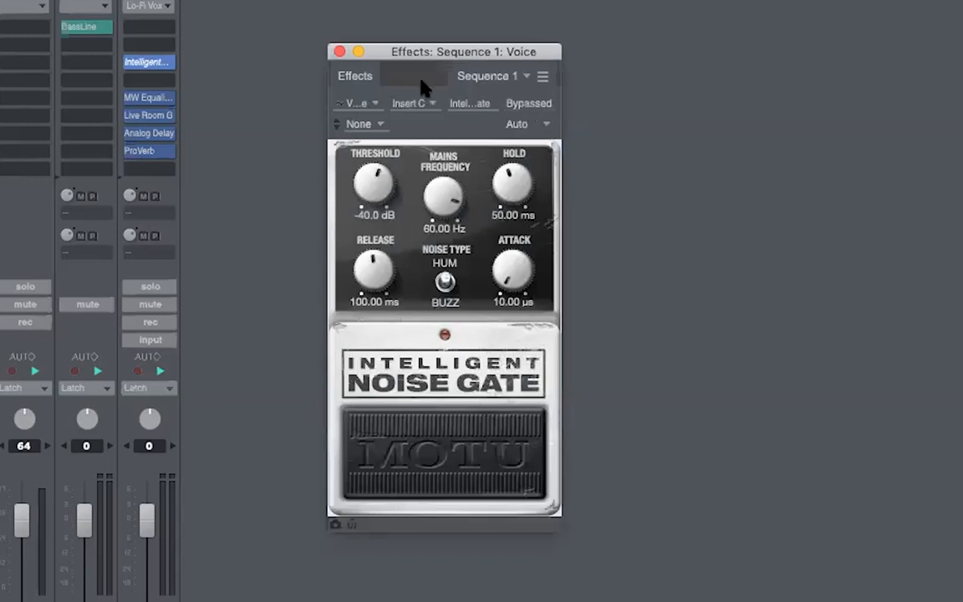
pyautogui.click(523, 103)
pyautogui.click(339, 52)
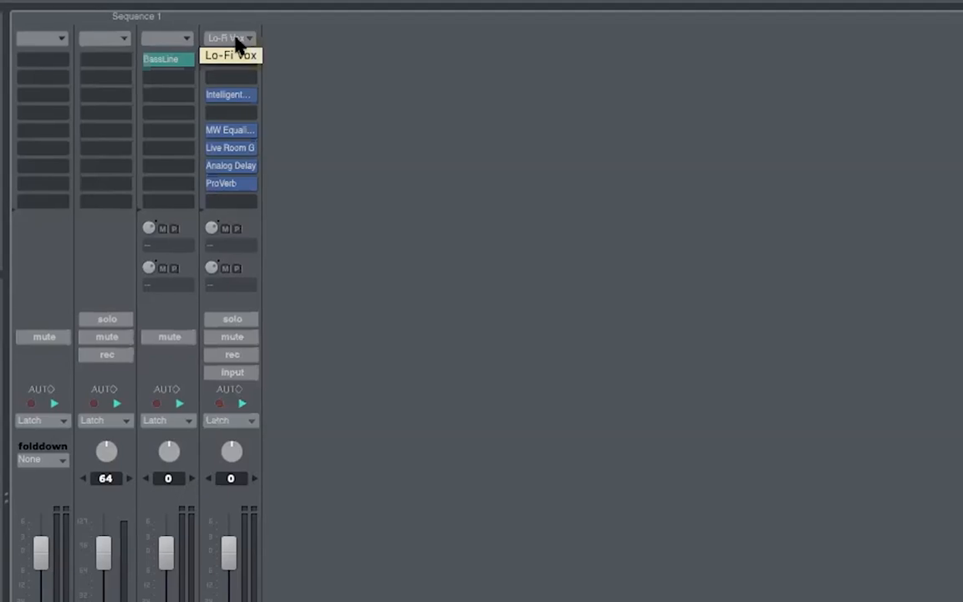
# - Bypass and reactivate all Voice inserts, then return to the Tracks overview
pyautogui.keyDown('super'); pyautogui.click(235, 38); pyautogui.keyUp('super')
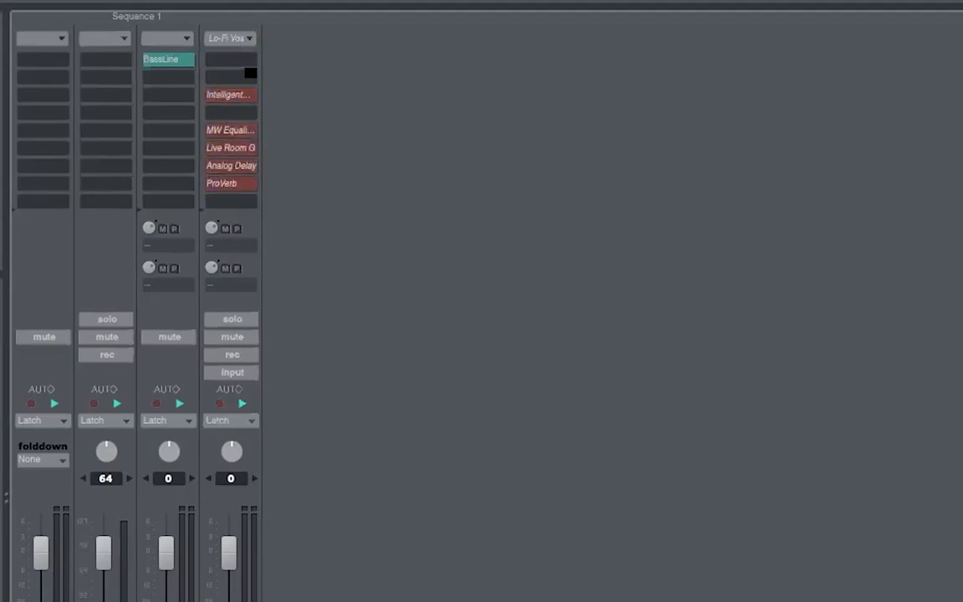
pyautogui.keyDown('super'); pyautogui.click(233, 37); pyautogui.keyUp('super')
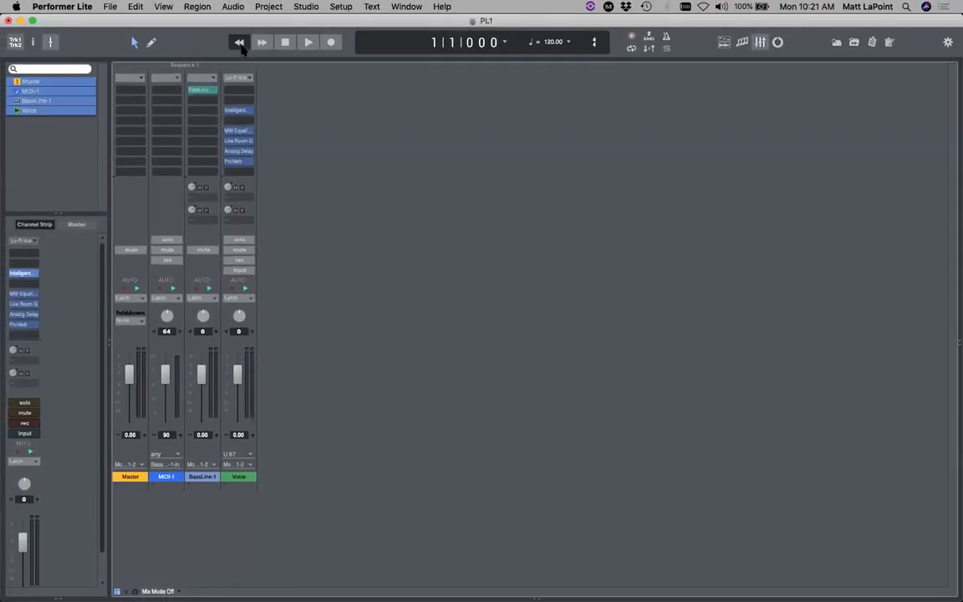
pyautogui.click(726, 44)
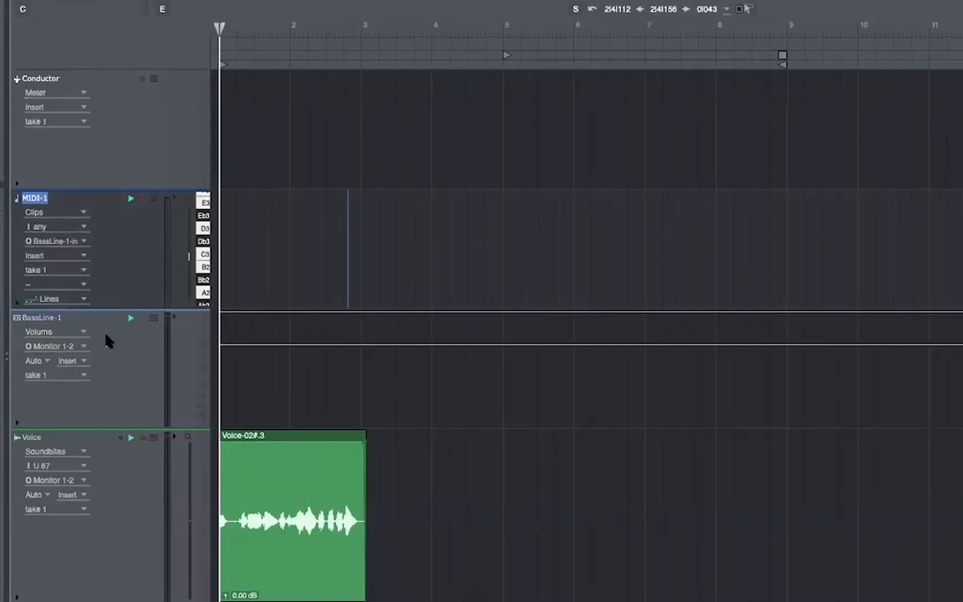
# - Replace the BassLine-1 instrument with MOTU's Proton synth, creating Proton-1
pyautogui.doubleClick(19, 317)
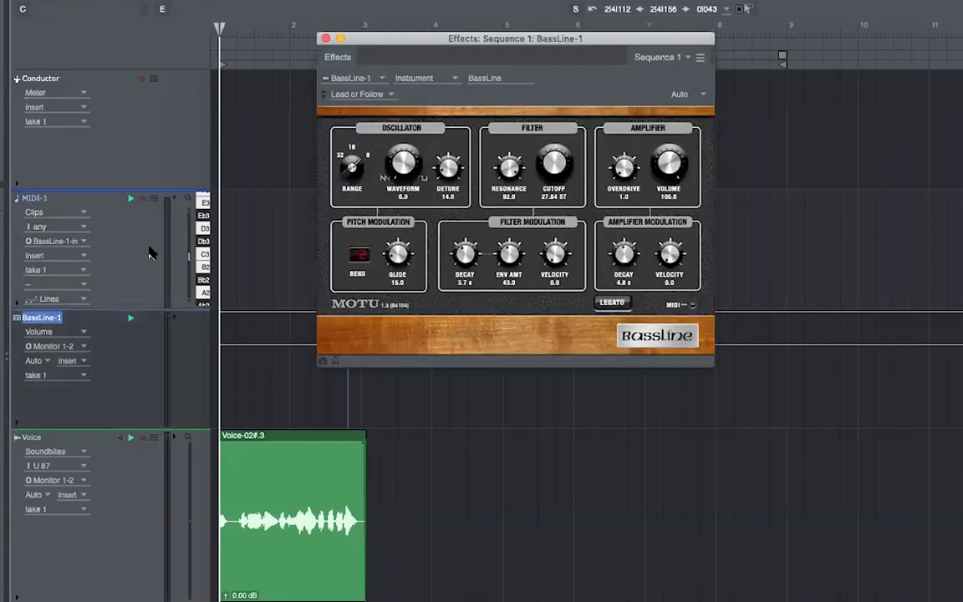
pyautogui.click(487, 78)
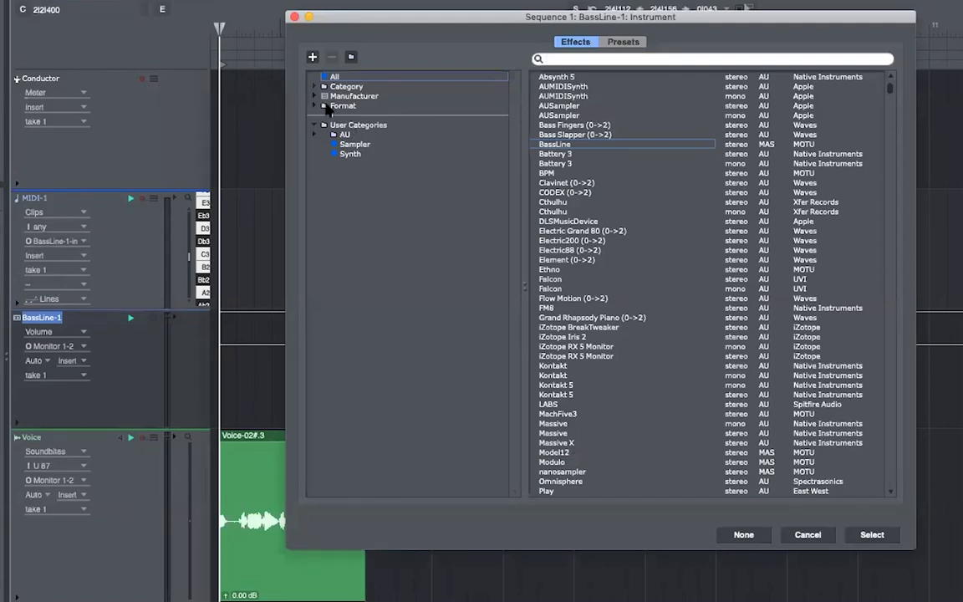
pyautogui.click(324, 96)
pyautogui.click(372, 135)
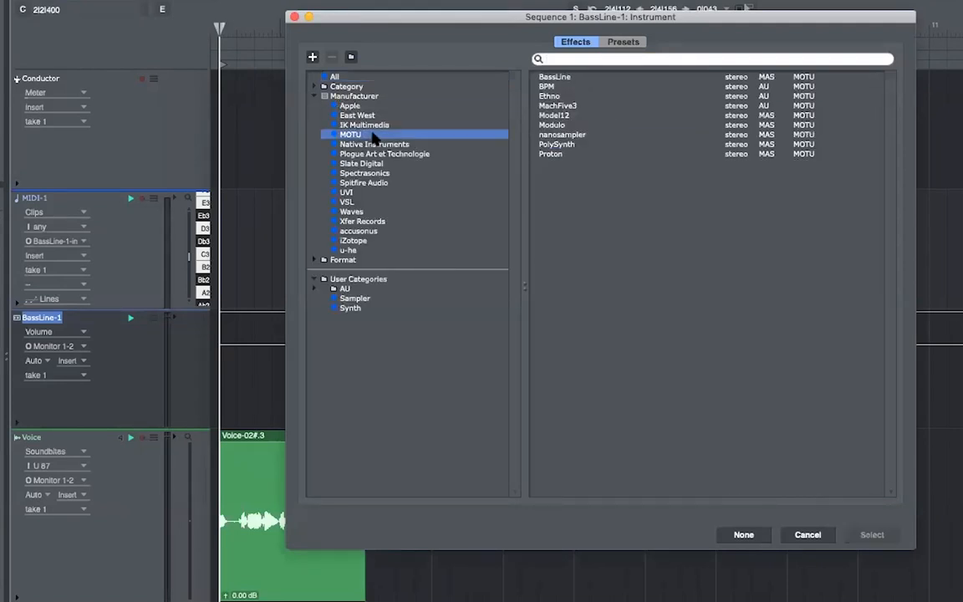
pyautogui.doubleClick(565, 154)
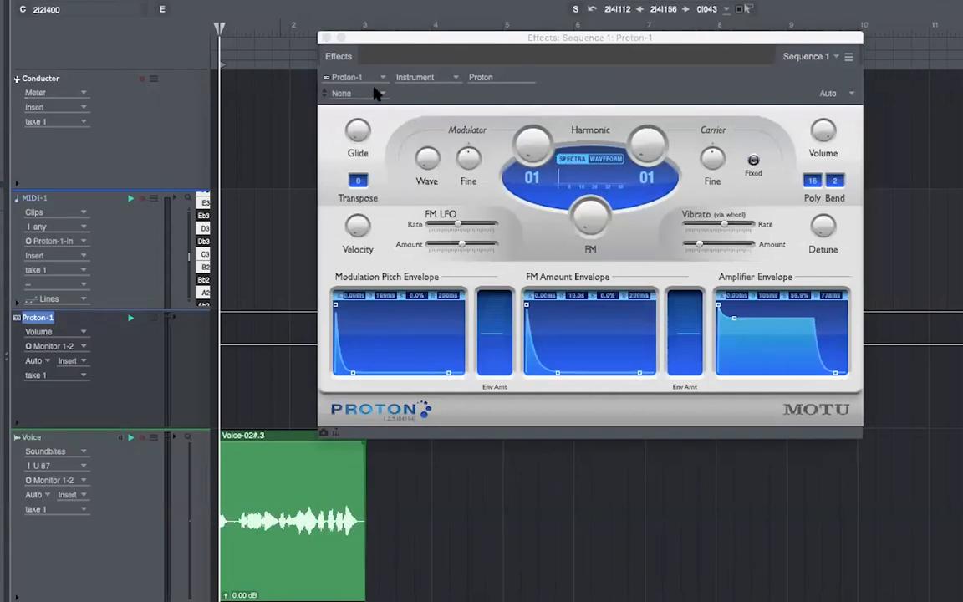
# - Load Proton's Pads > Tears preset and close the synth window
pyautogui.click(340, 80)
pyautogui.moveTo(410, 192)
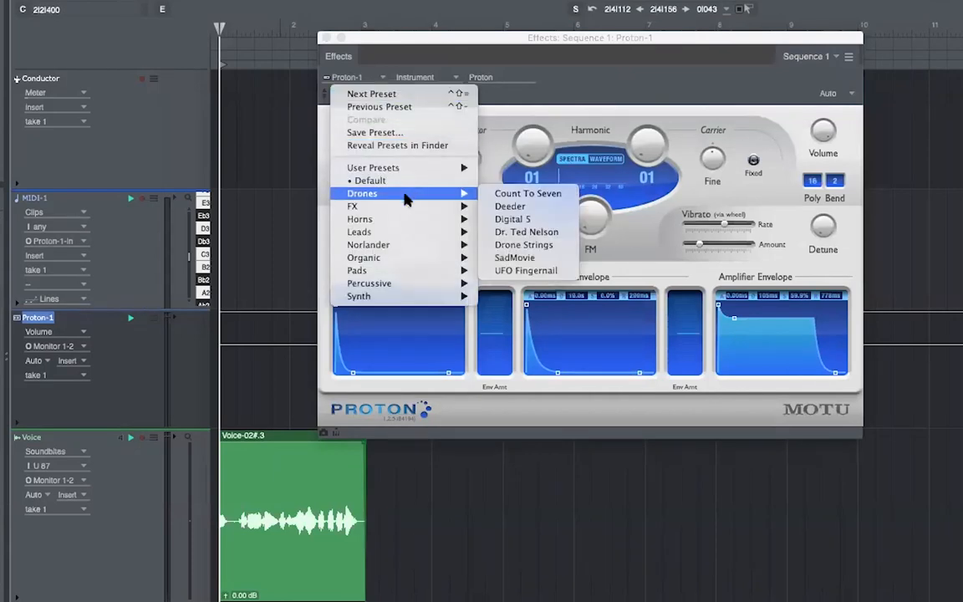
pyautogui.moveTo(402, 219)
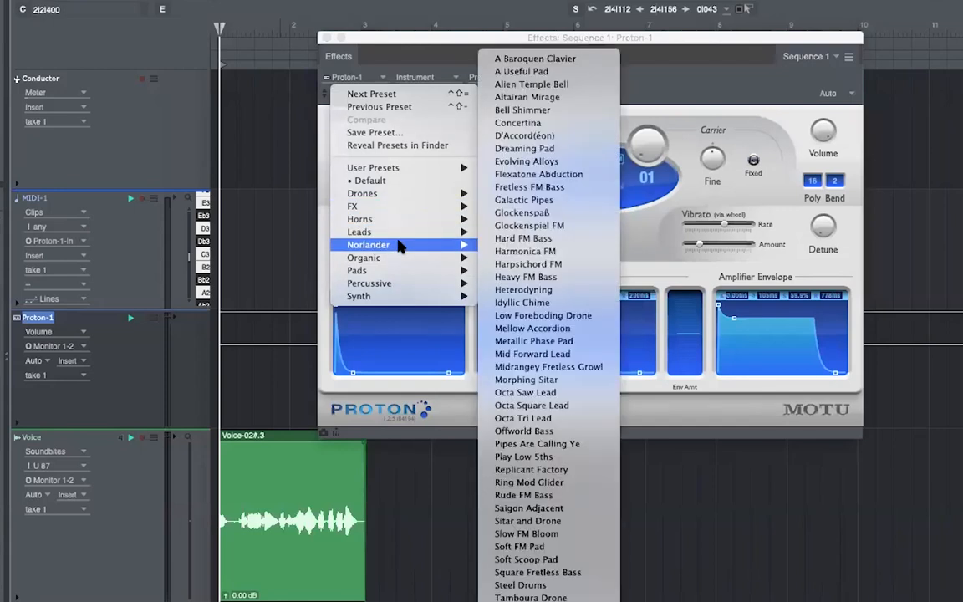
pyautogui.moveTo(394, 260)
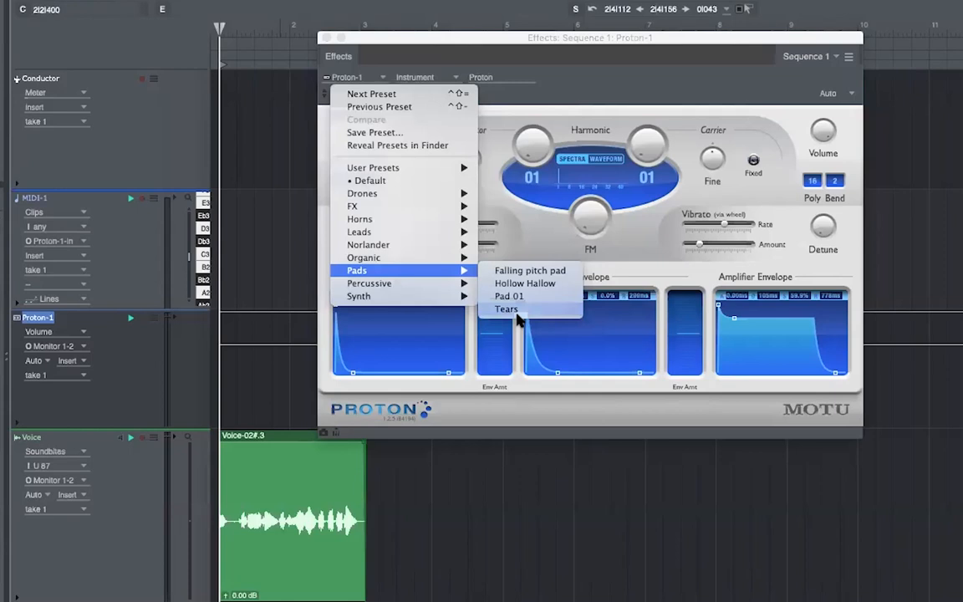
pyautogui.click(506, 309)
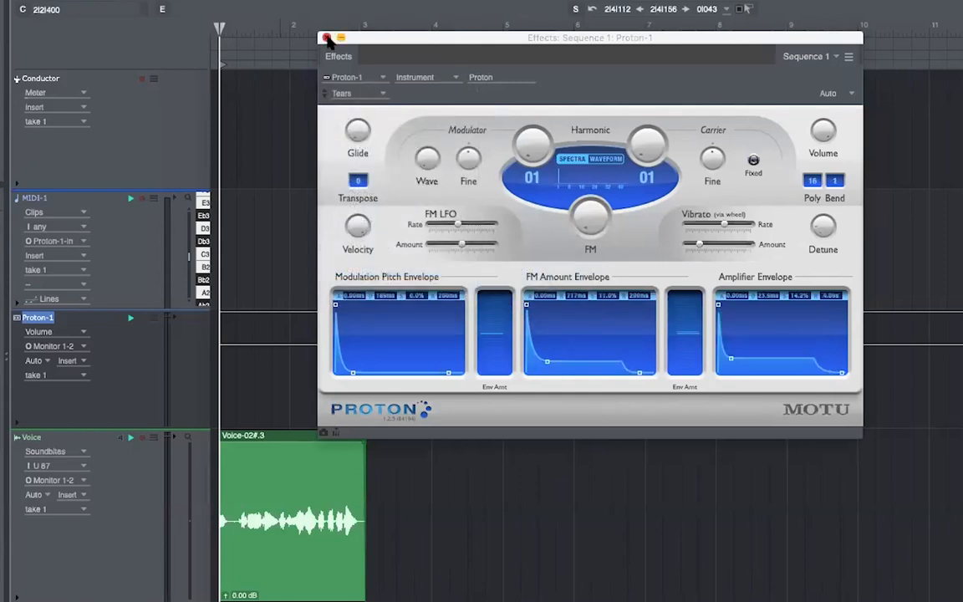
pyautogui.click(327, 38)
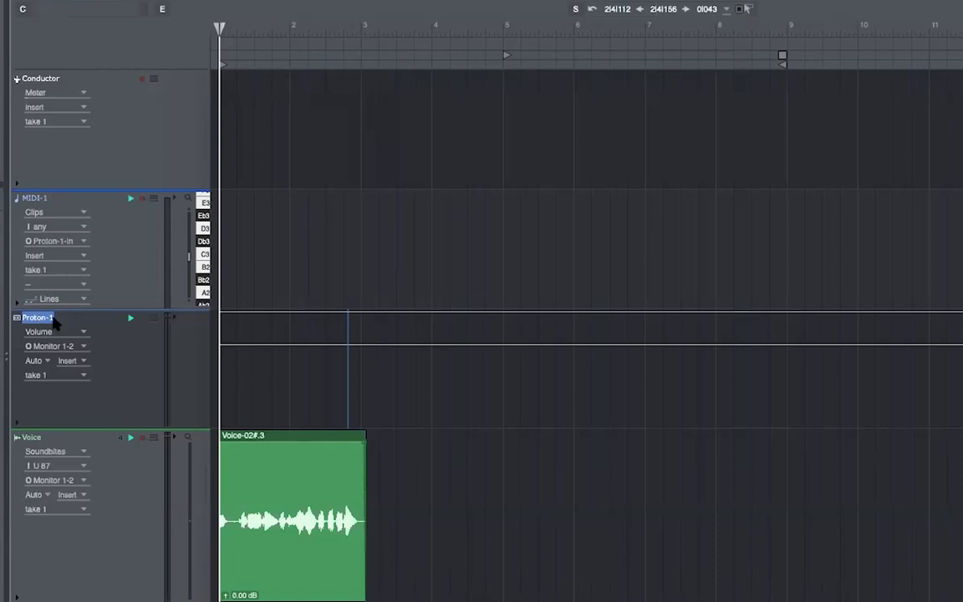
# - Record-arm MIDI-1, then lower Proton-1's mixer fader to -1.20
pyautogui.click(141, 199)
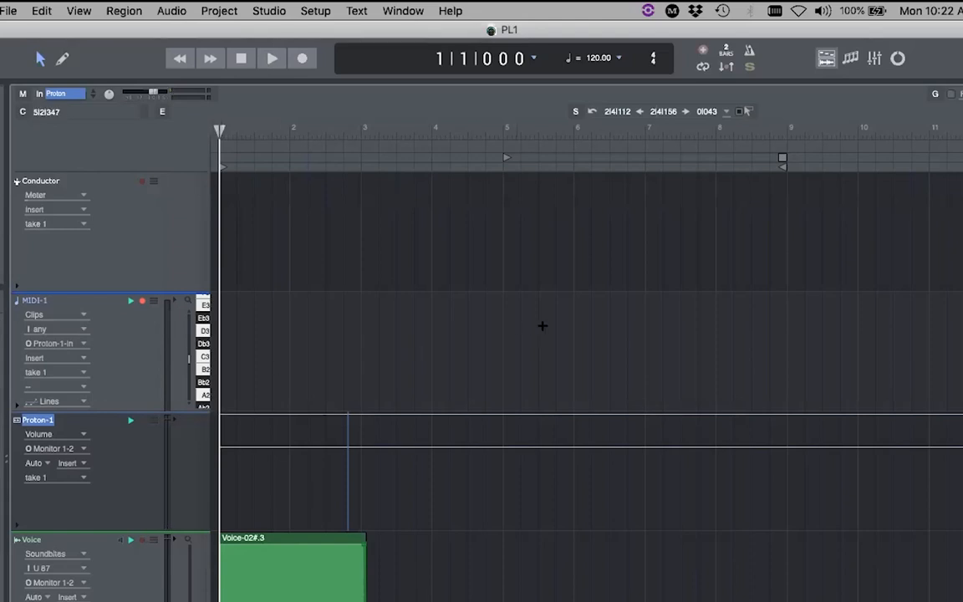
pyautogui.click(874, 59)
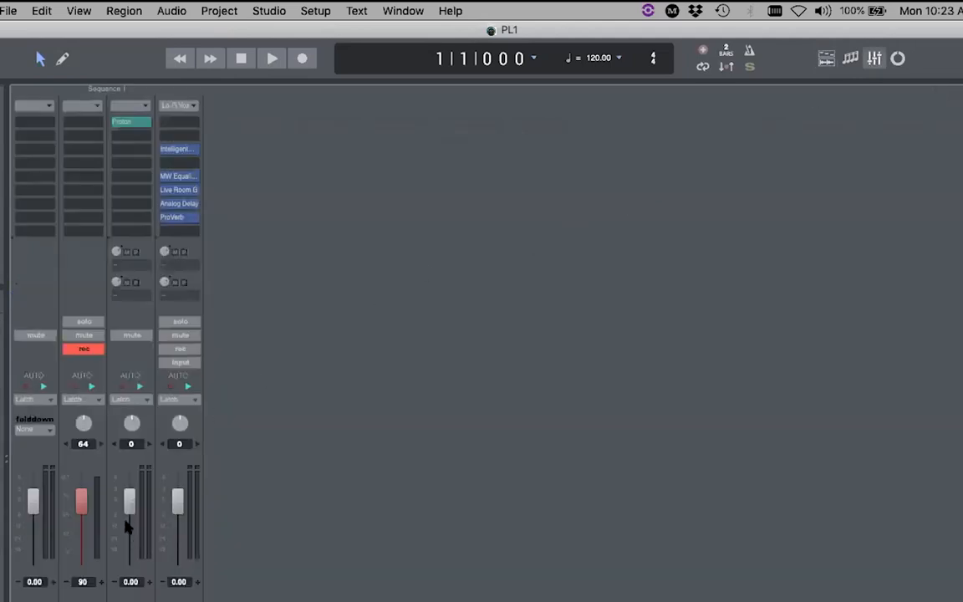
pyautogui.moveTo(129, 500); pyautogui.dragTo(129, 504)
pyautogui.doubleClick(122, 122)
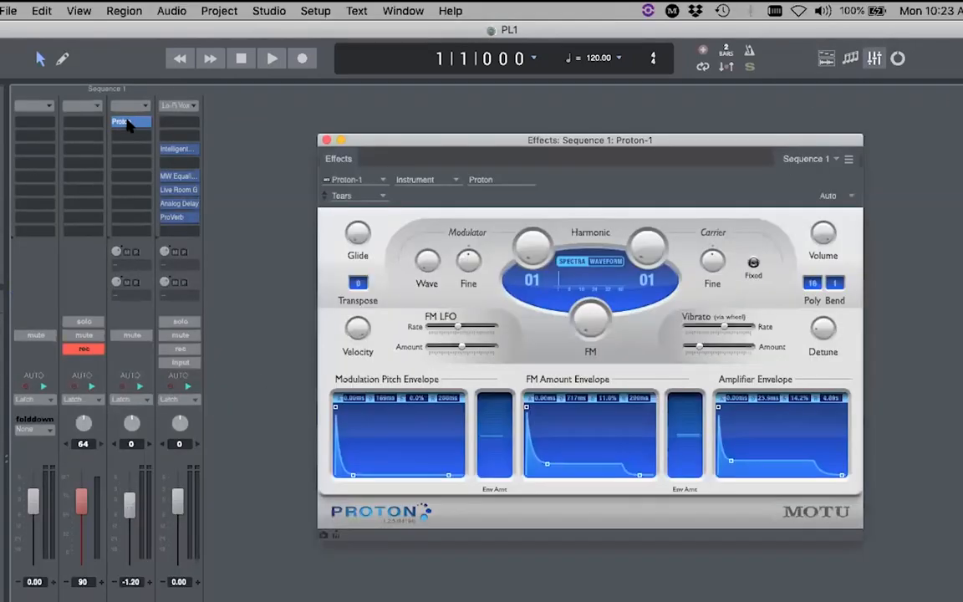
pyautogui.click(326, 140)
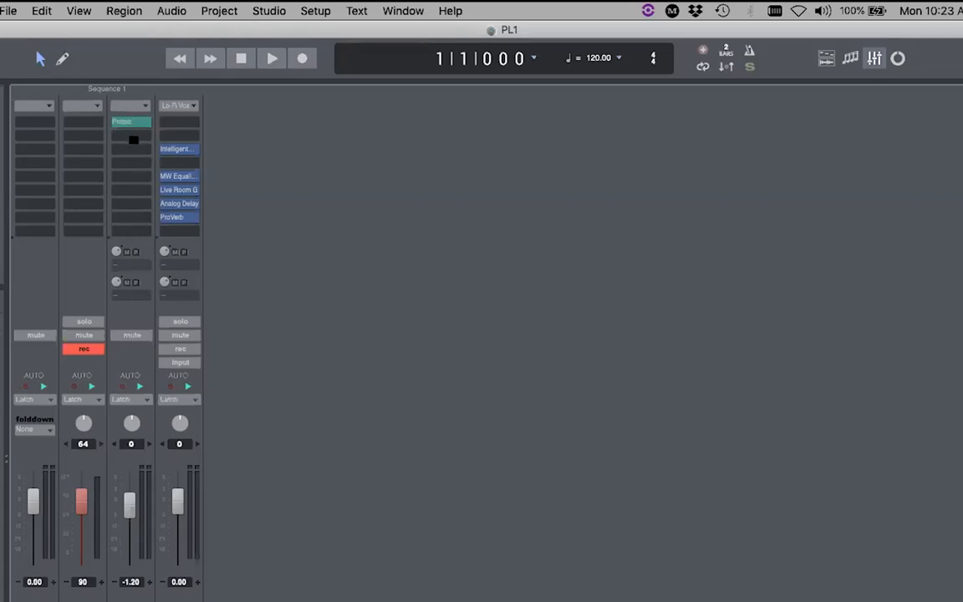
pyautogui.rightClick(132, 135)
# - Add MW Equalizer to Proton-1 and enable its high-cut at about 672 Hz
pyautogui.moveTo(209, 275)
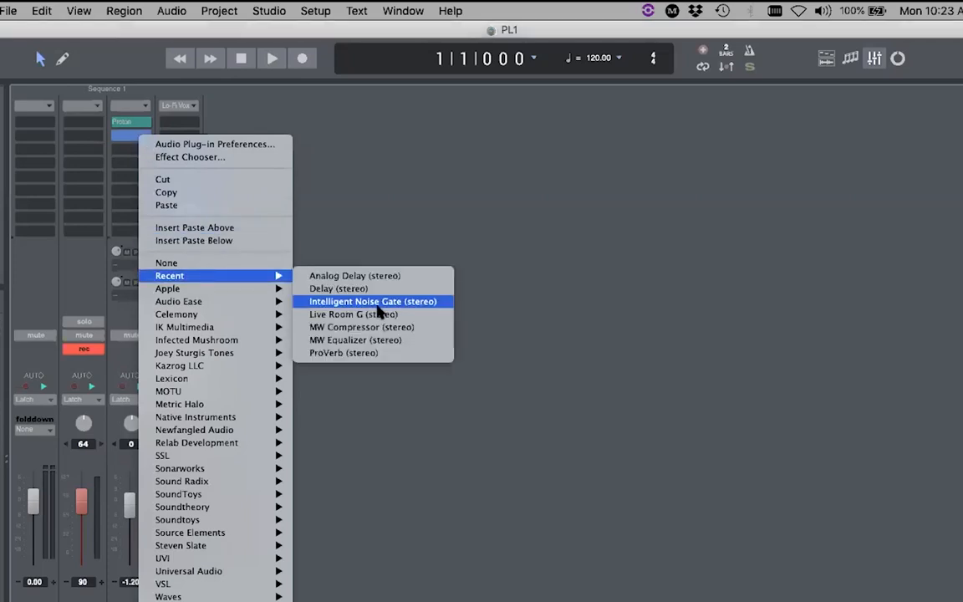
pyautogui.click(407, 342)
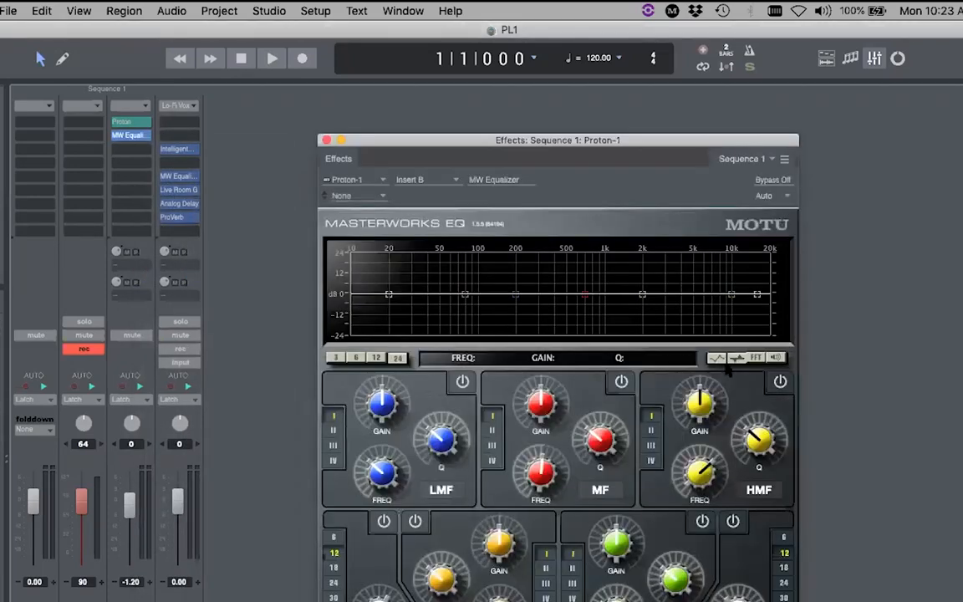
pyautogui.moveTo(433, 142); pyautogui.dragTo(422, 115)
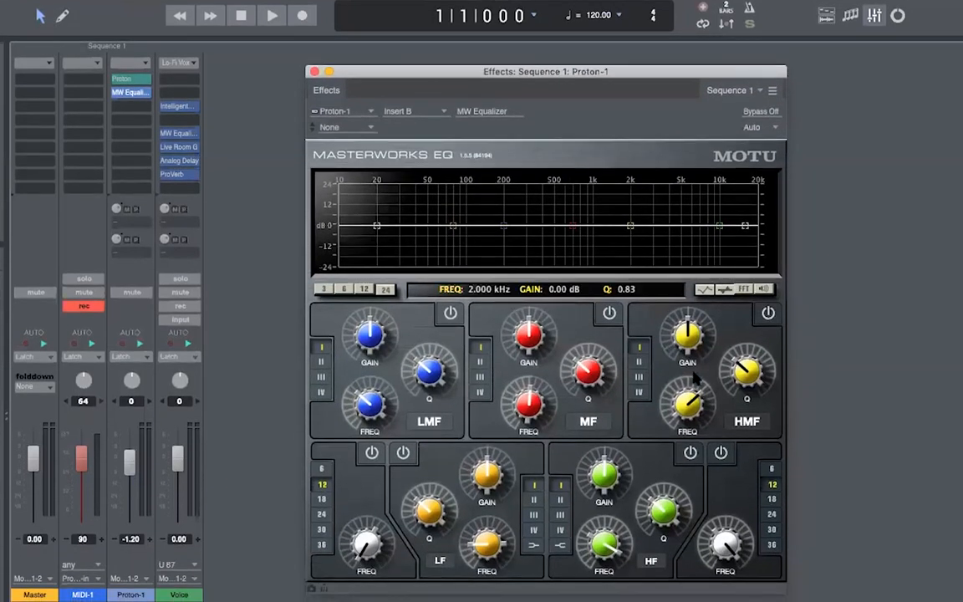
pyautogui.click(721, 452)
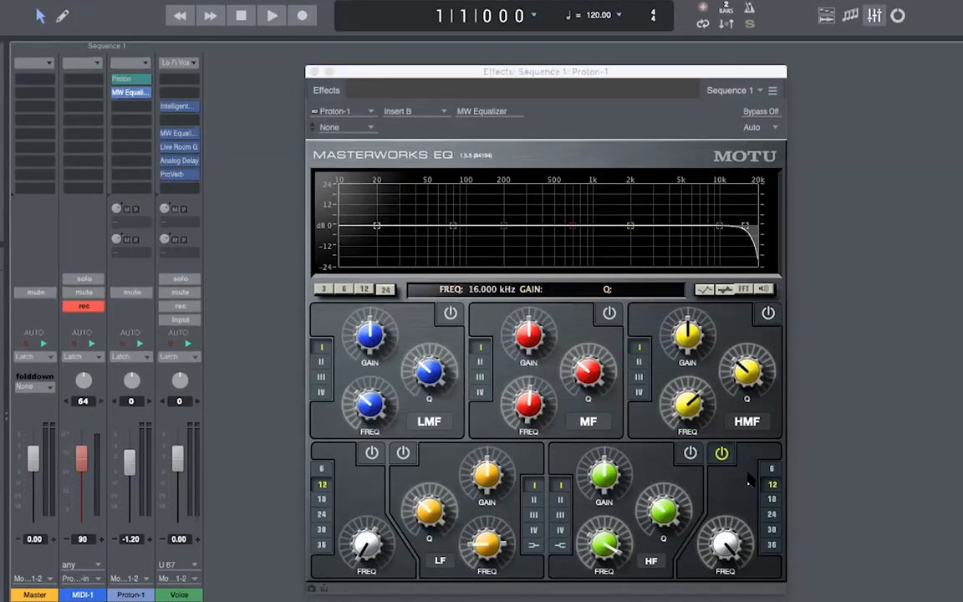
pyautogui.moveTo(734, 540); pyautogui.dragTo(735, 595)
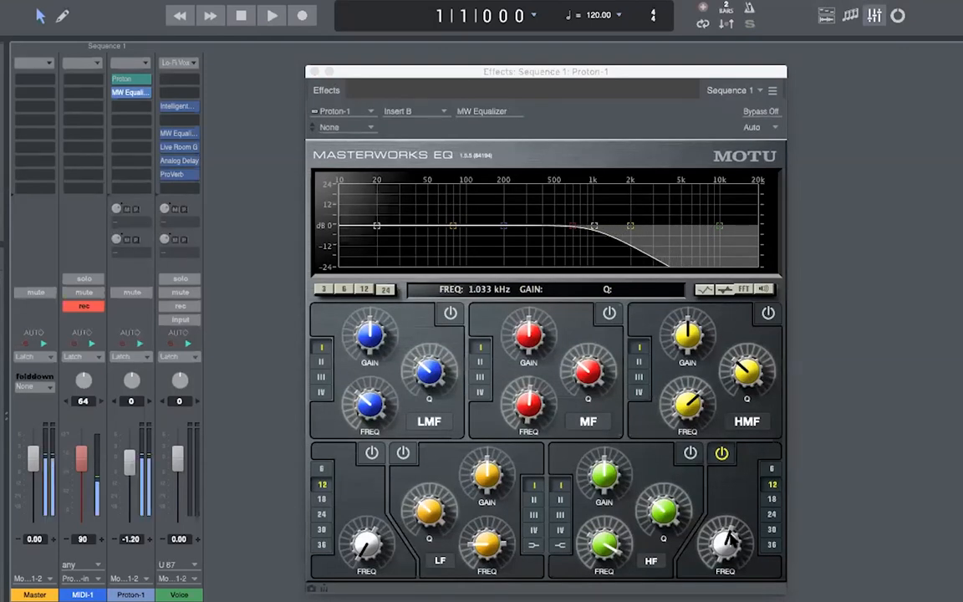
pyautogui.moveTo(735, 595); pyautogui.dragTo(735, 601)
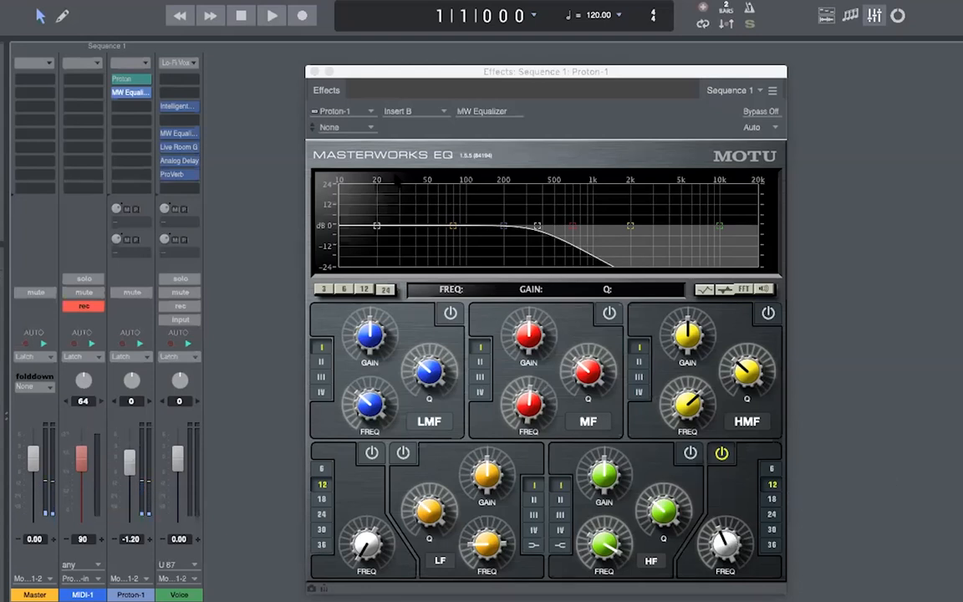
pyautogui.click(314, 72)
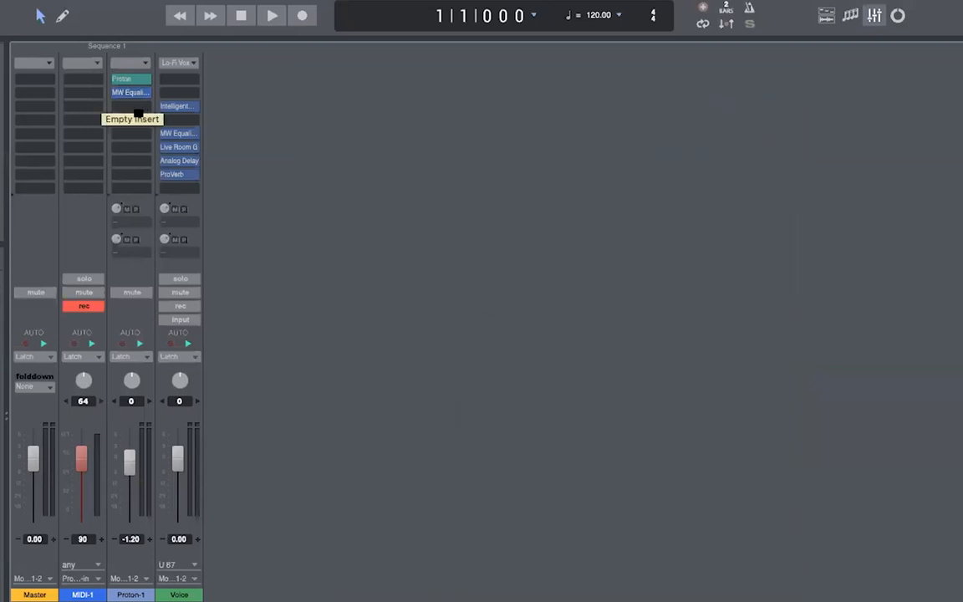
# - Insert a stereo Delay on the Proton channel with delay times of 400 and 440 ms
pyautogui.moveTo(224, 246)
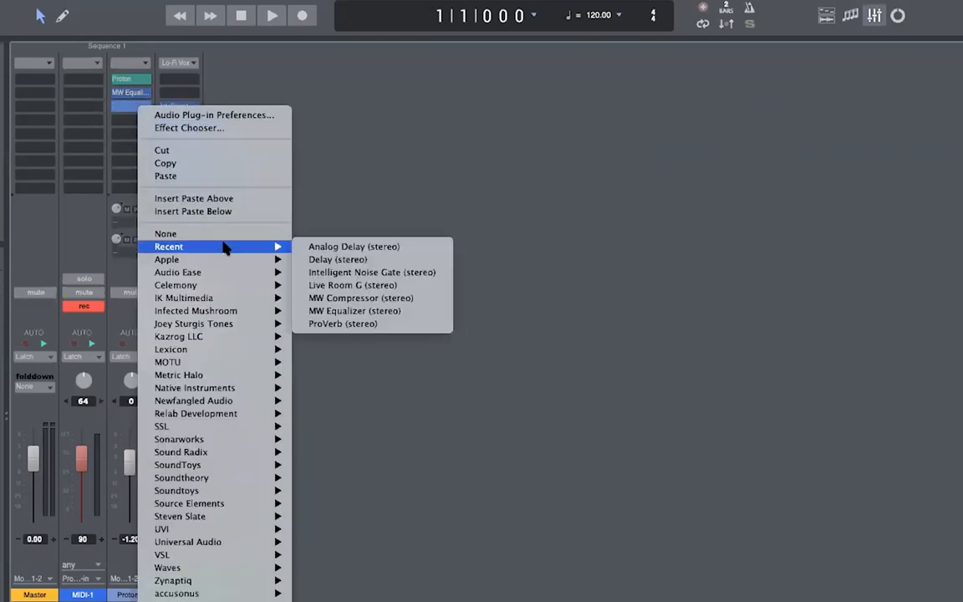
pyautogui.click(334, 260)
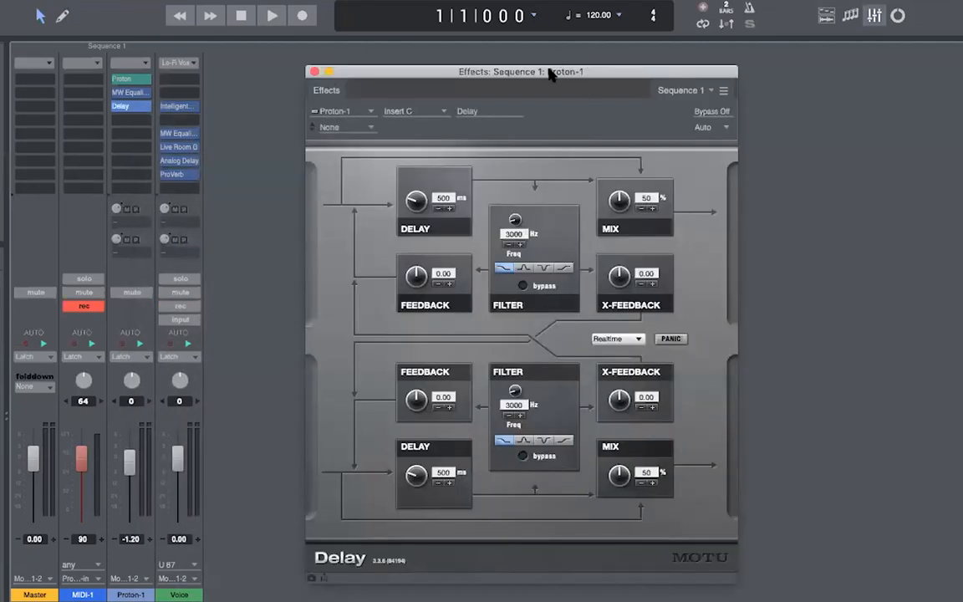
pyautogui.moveTo(548, 72); pyautogui.dragTo(561, 68)
pyautogui.moveTo(430, 194); pyautogui.dragTo(429, 205)
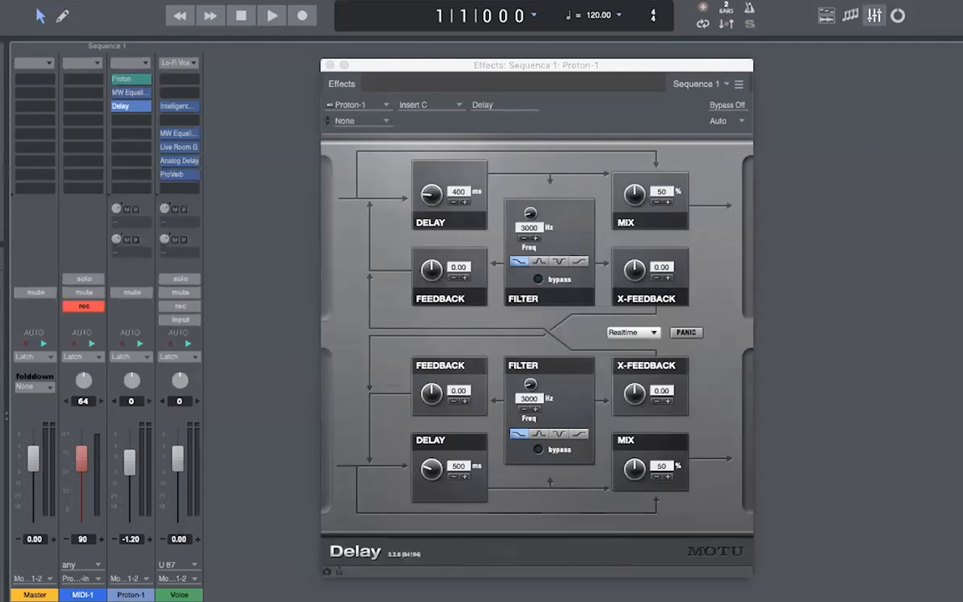
pyautogui.moveTo(430, 468); pyautogui.dragTo(431, 474)
pyautogui.click(330, 66)
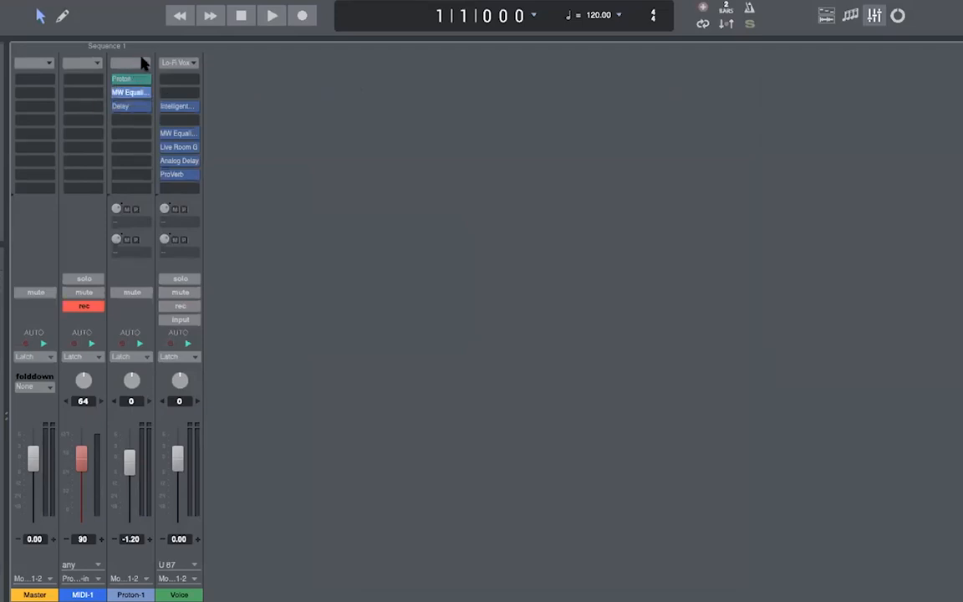
# - Disarm recording on MIDI-1 and return to the Tracks view
pyautogui.click(131, 63)
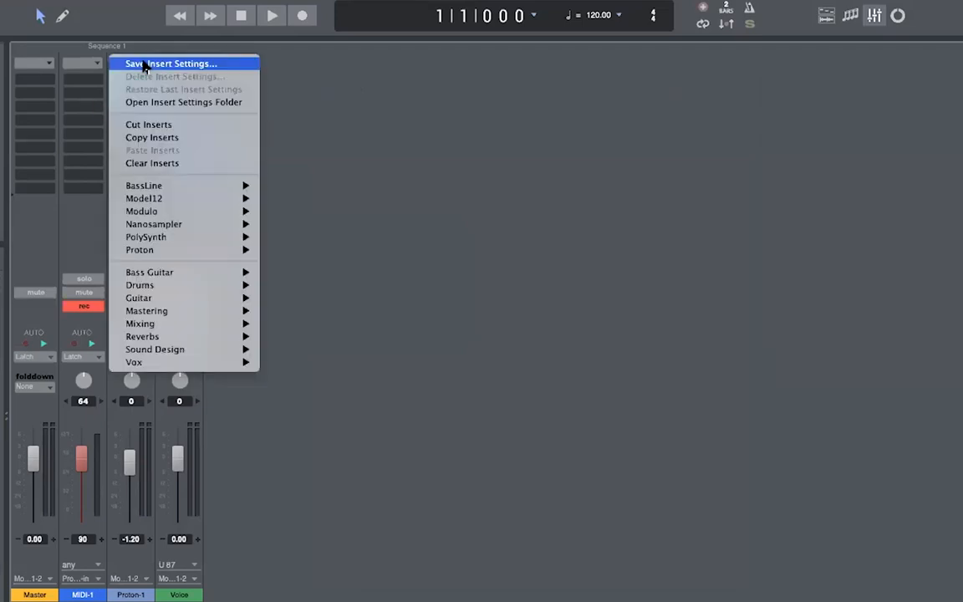
pyautogui.click(414, 80)
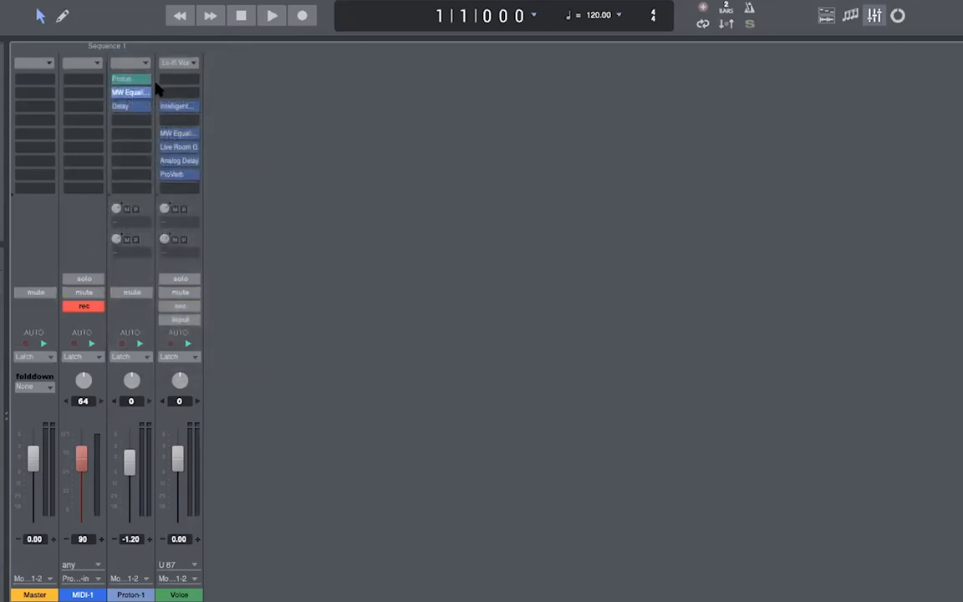
pyautogui.click(85, 306)
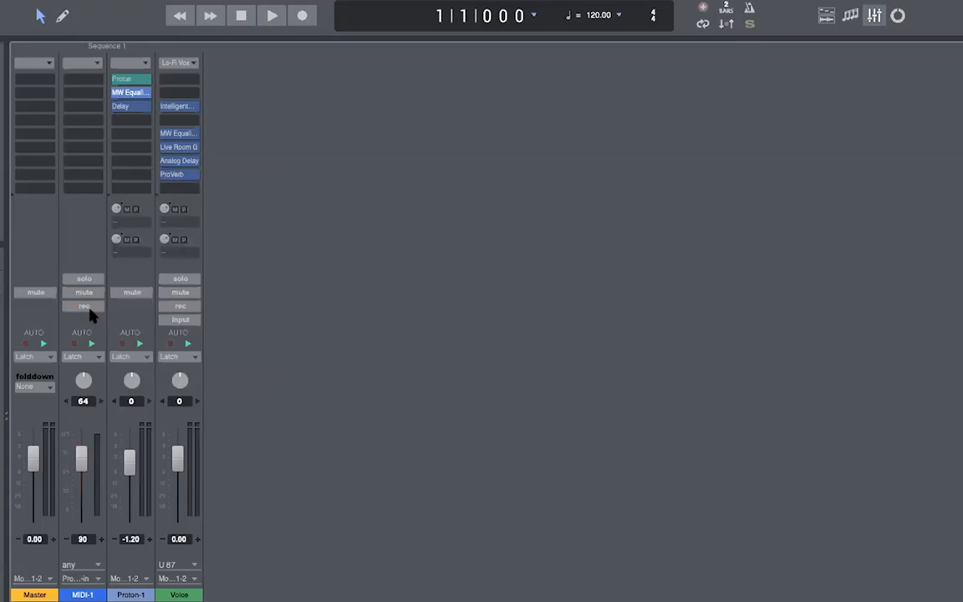
pyautogui.click(826, 15)
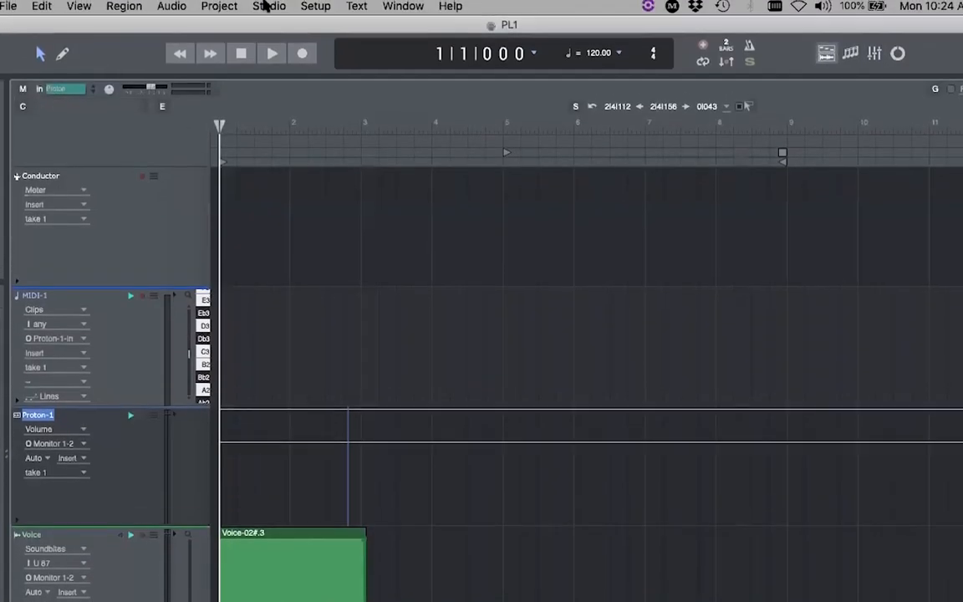
# - Add a new MIDI track, MIDI-2, via Project > Add Track > MIDI Track
pyautogui.click(219, 6)
pyautogui.moveTo(243, 25)
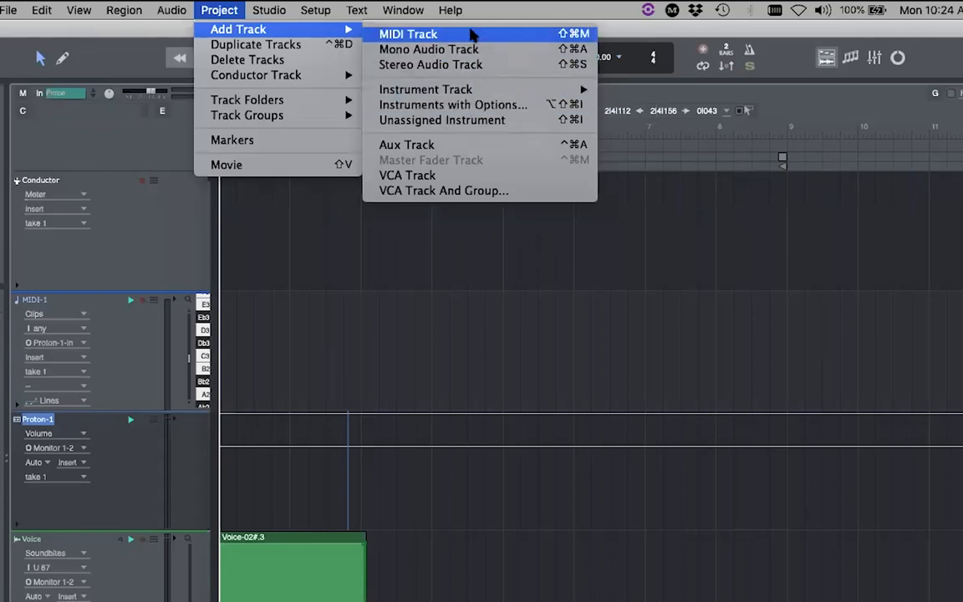
pyautogui.click(450, 9)
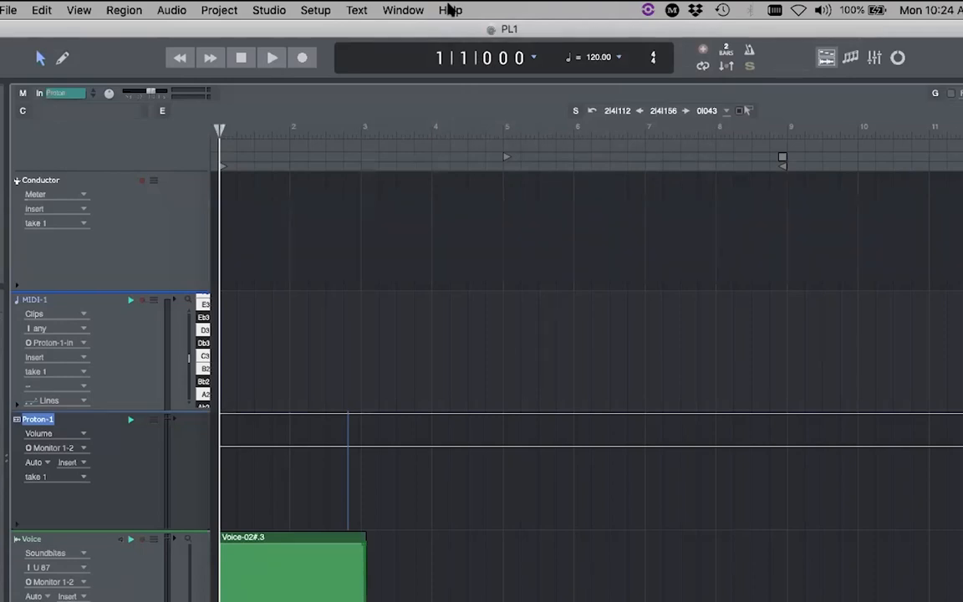
pyautogui.click(222, 10)
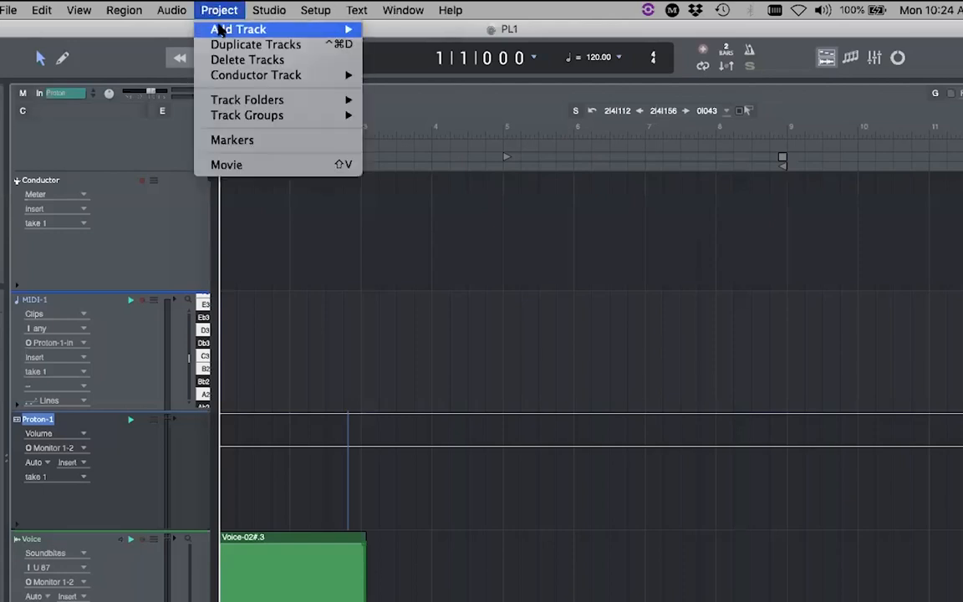
pyautogui.click(414, 36)
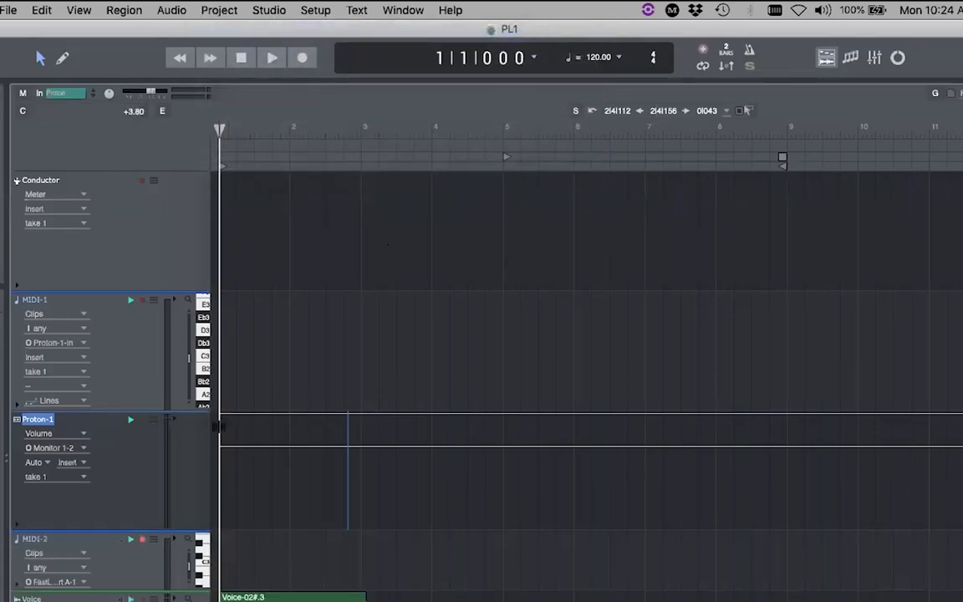
# - Shorten the Proton-1 track and make the MIDI-2 track taller
pyautogui.moveTo(81, 527); pyautogui.dragTo(106, 442)
pyautogui.moveTo(116, 509); pyautogui.dragTo(110, 572)
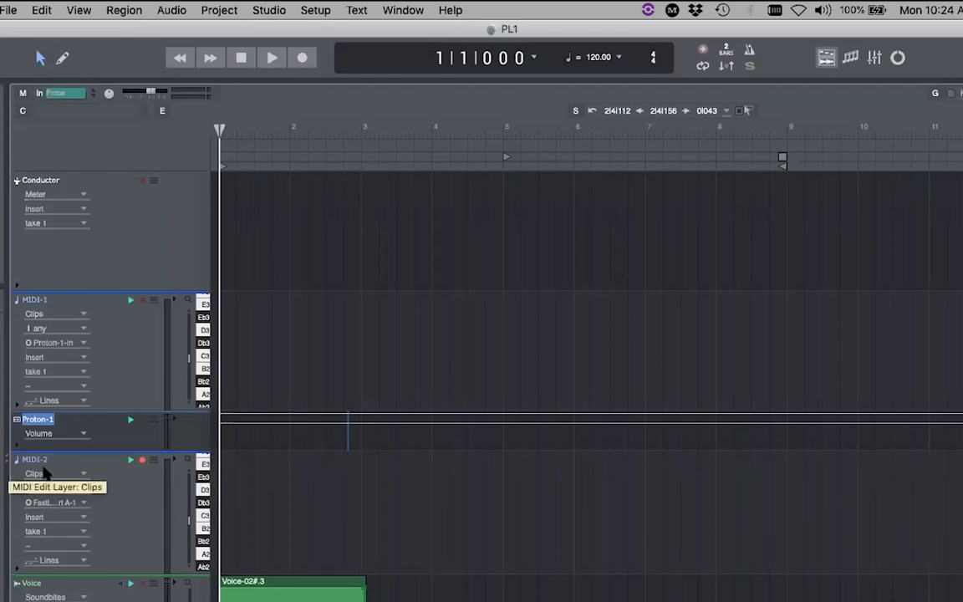
pyautogui.click(223, 10)
pyautogui.moveTo(284, 34)
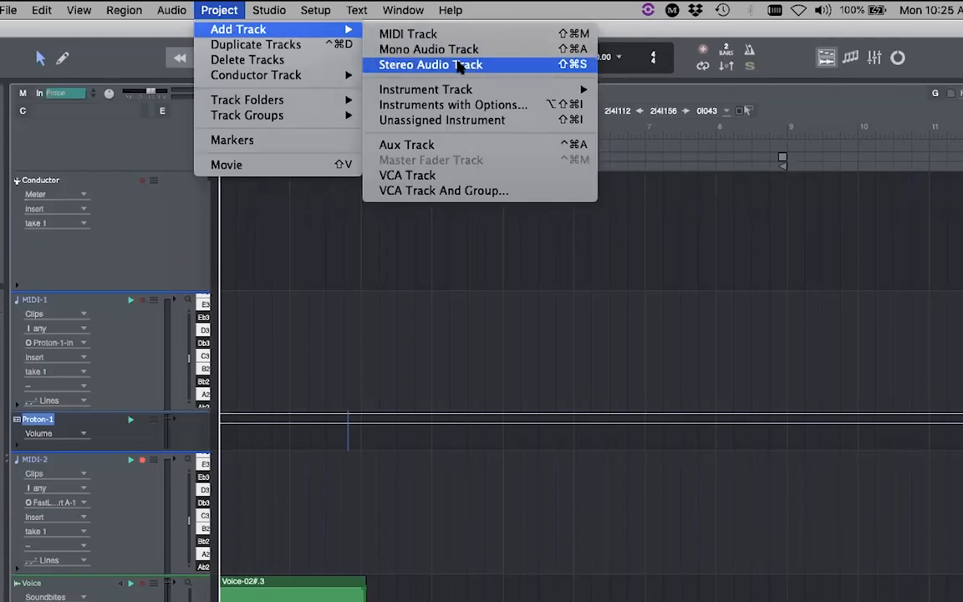
pyautogui.click(237, 11)
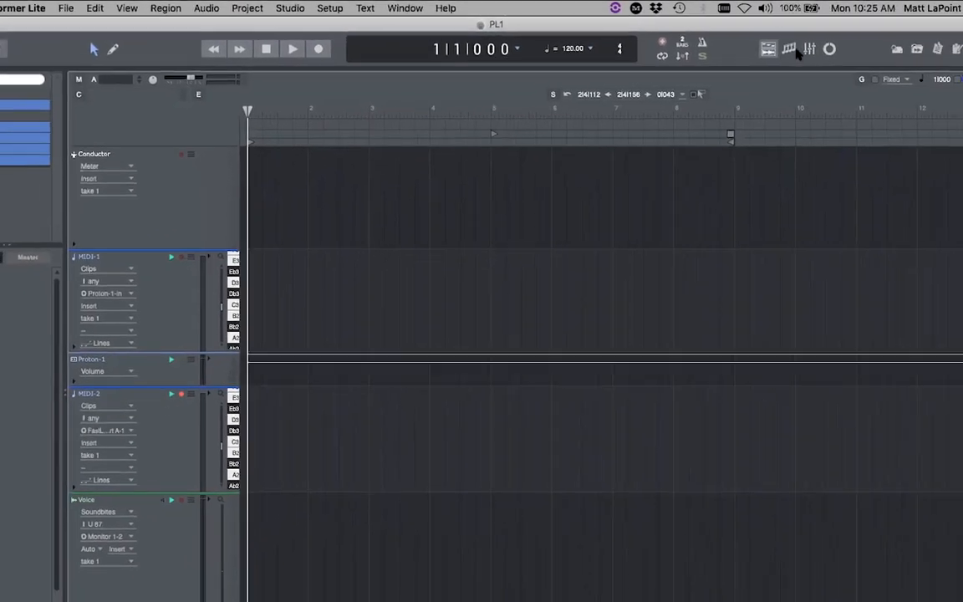
# - Add a new stereo audio track, Audio-1, to the project
pyautogui.click(809, 49)
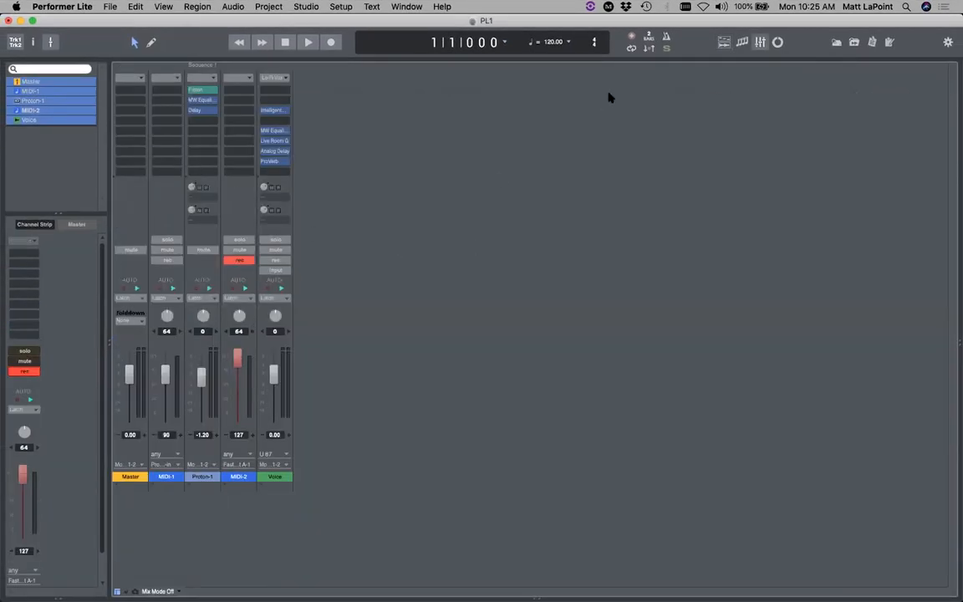
pyautogui.click(726, 41)
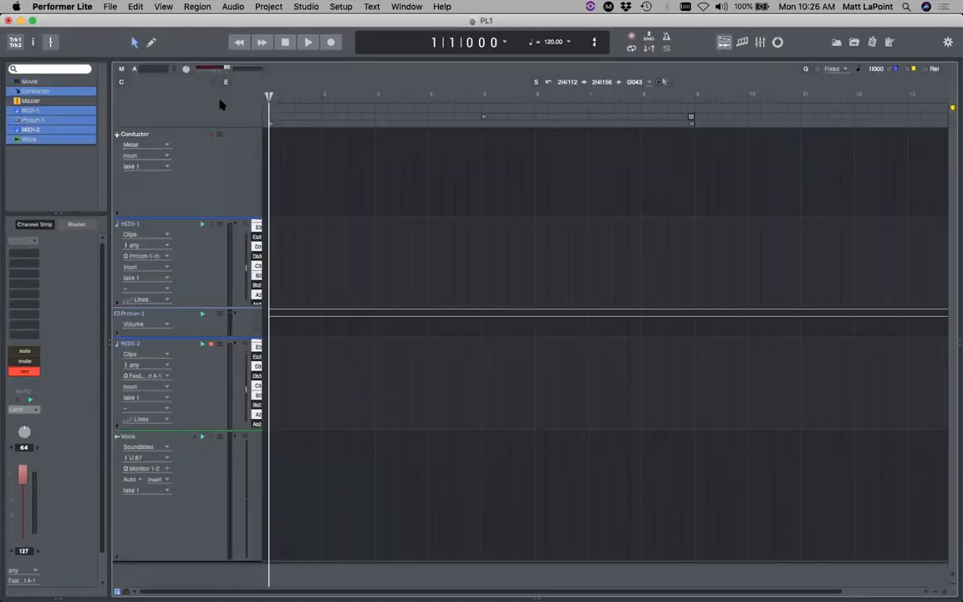
pyautogui.click(266, 7)
pyautogui.moveTo(284, 21)
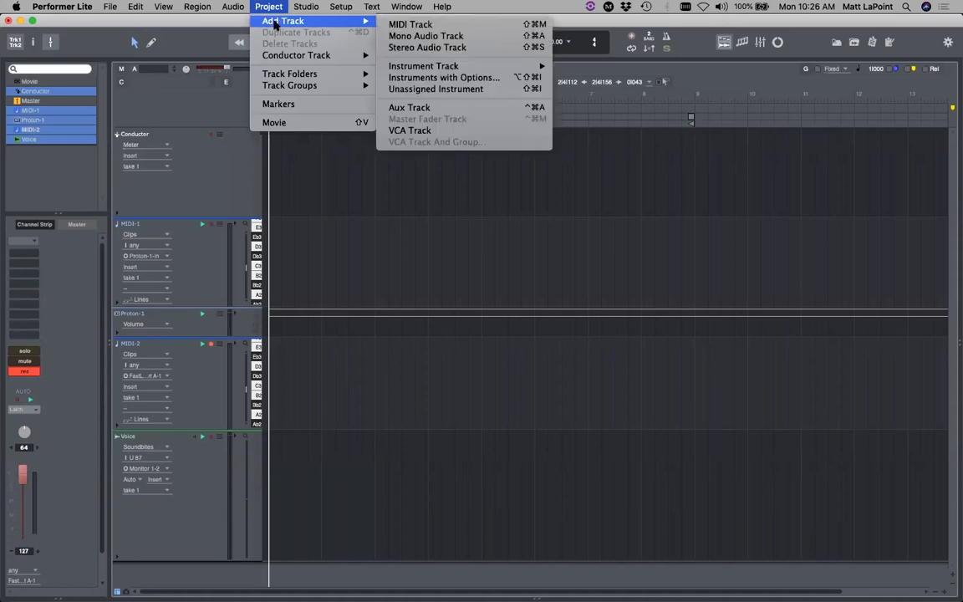
pyautogui.click(415, 48)
pyautogui.scroll(-1, 168, 456)
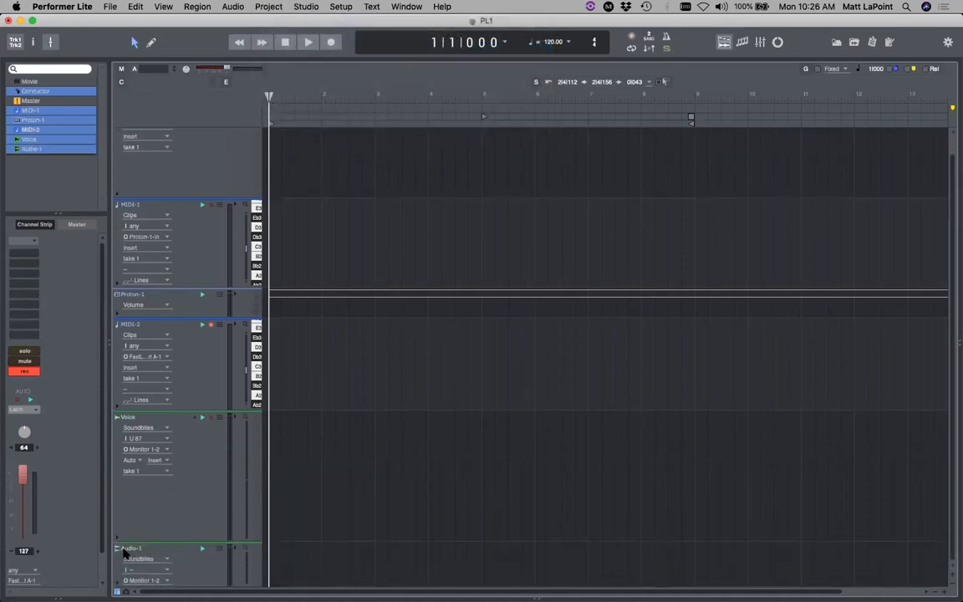
pyautogui.doubleClick(127, 548)
# - Move Audio-1 above Conductor, make it taller, and rename it 'Loop'
pyautogui.moveTo(160, 536); pyautogui.dragTo(123, 134)
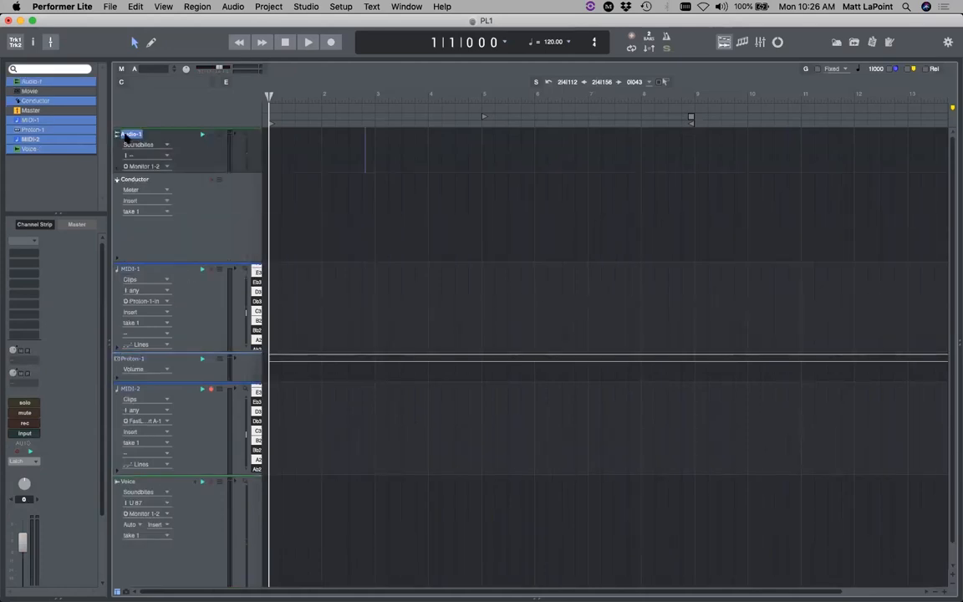
pyautogui.moveTo(189, 170); pyautogui.dragTo(187, 348)
pyautogui.doubleClick(134, 134)
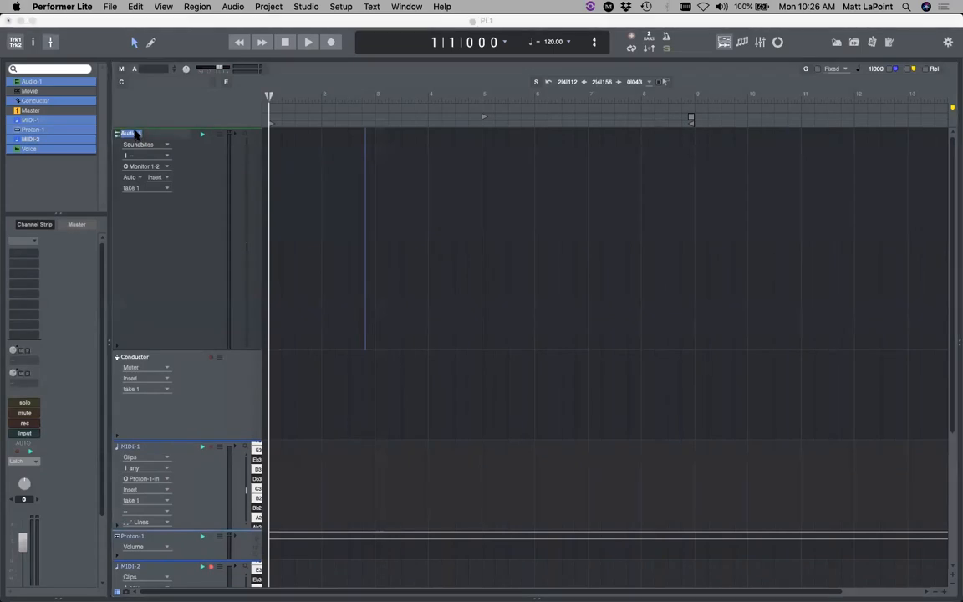
pyautogui.write('Loop')
pyautogui.press('Return')
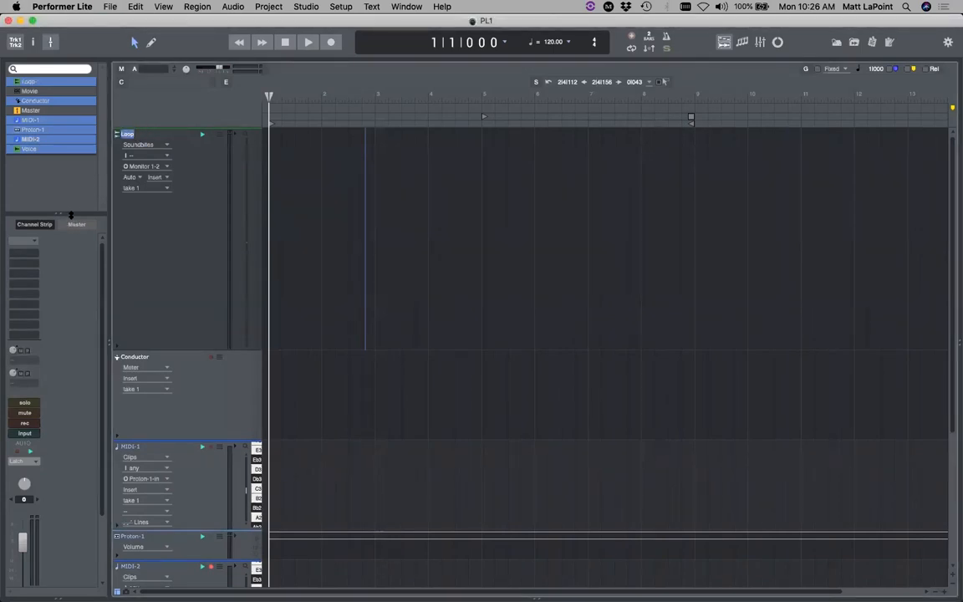
pyautogui.moveTo(71, 215); pyautogui.dragTo(71, 211)
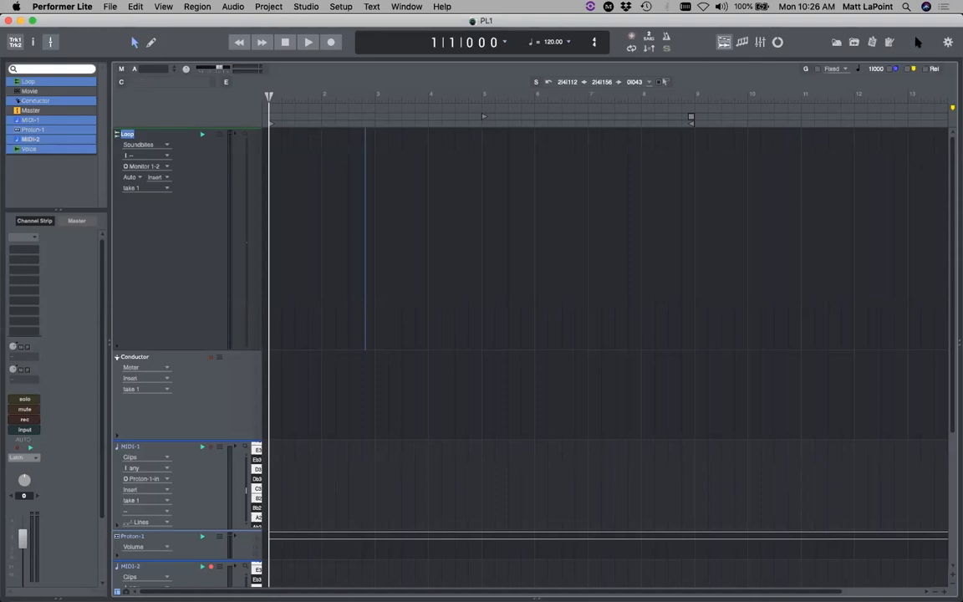
# - Place the Drums 1 loop from ML Loops on the Loop track at bar 1 and enable stretching
pyautogui.click(837, 43)
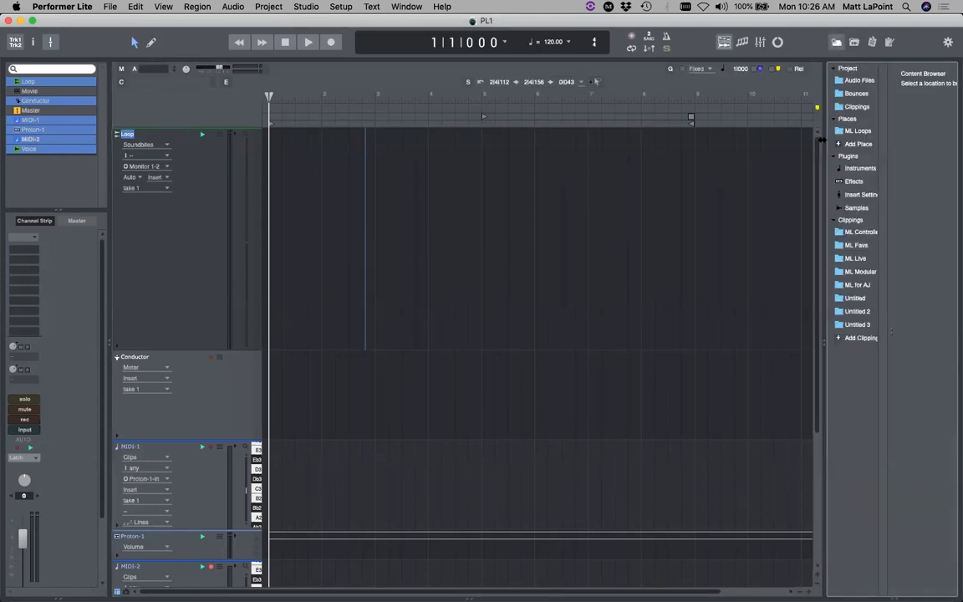
pyautogui.moveTo(824, 141); pyautogui.dragTo(780, 142)
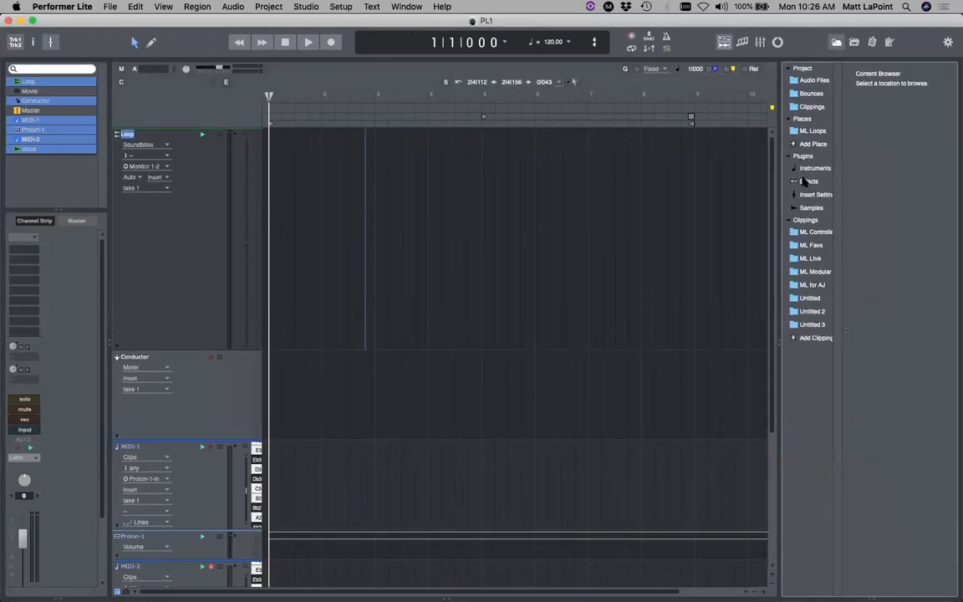
pyautogui.click(804, 132)
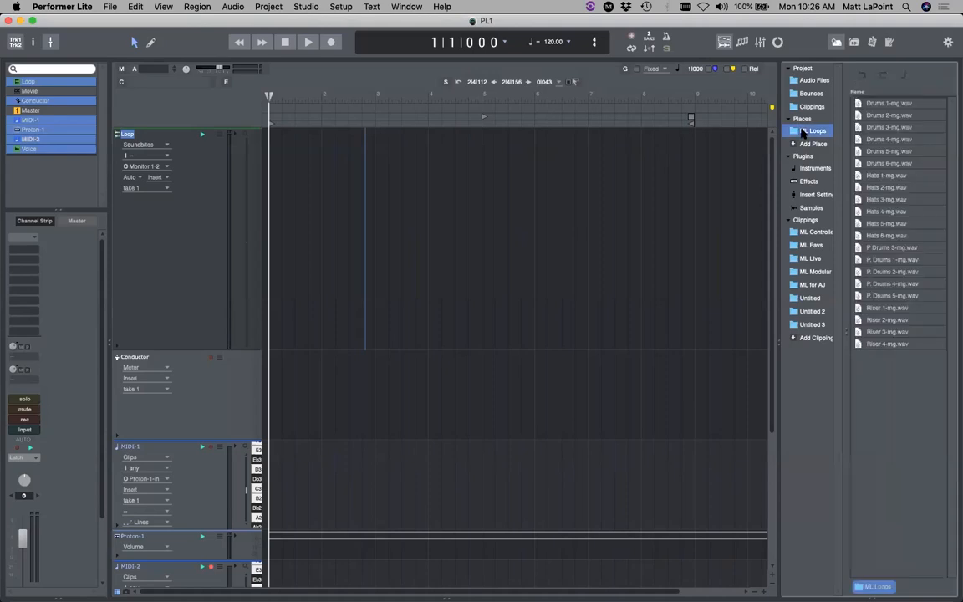
pyautogui.moveTo(857, 103); pyautogui.dragTo(294, 193)
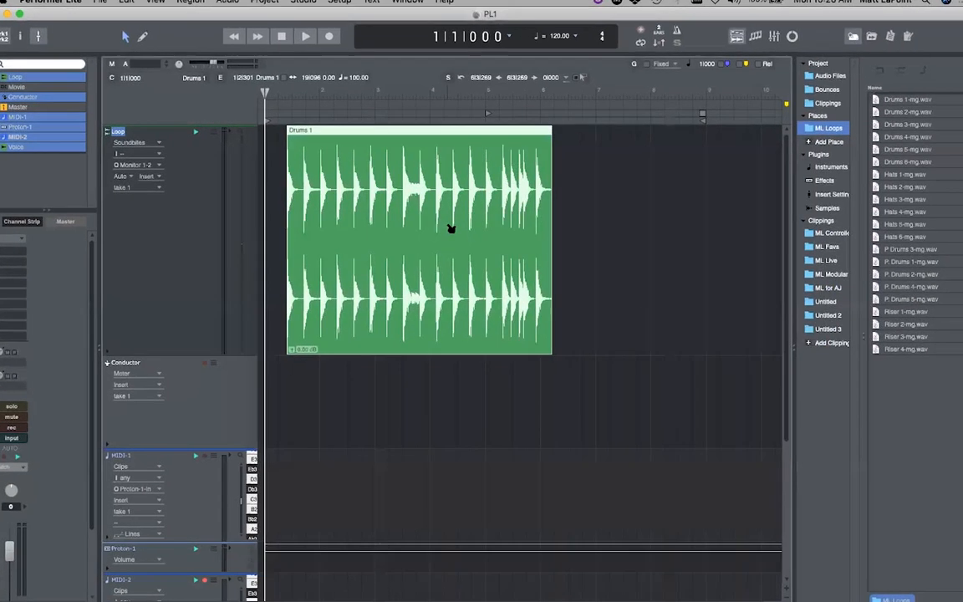
pyautogui.moveTo(350, 188); pyautogui.dragTo(318, 187)
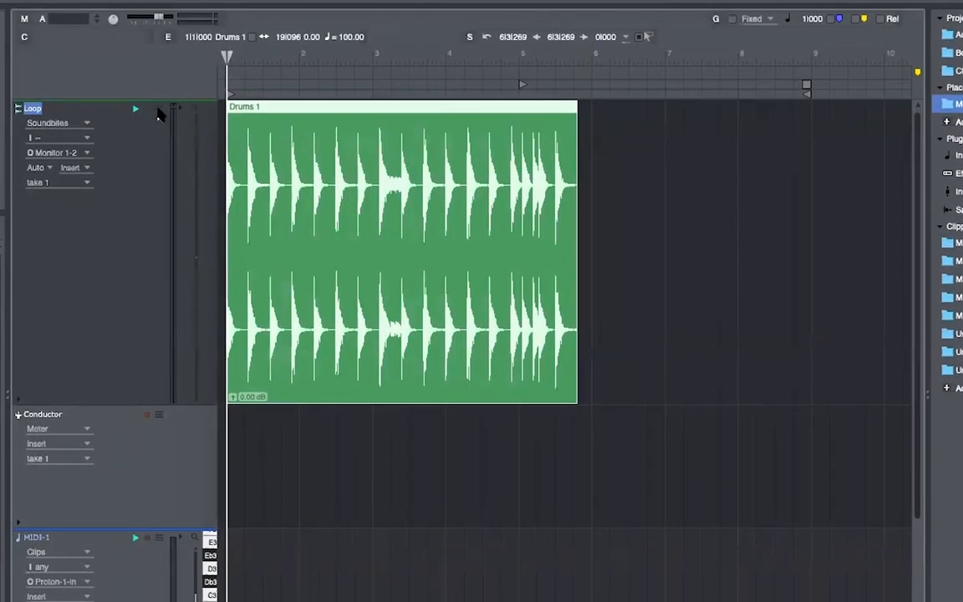
pyautogui.rightClick(156, 106)
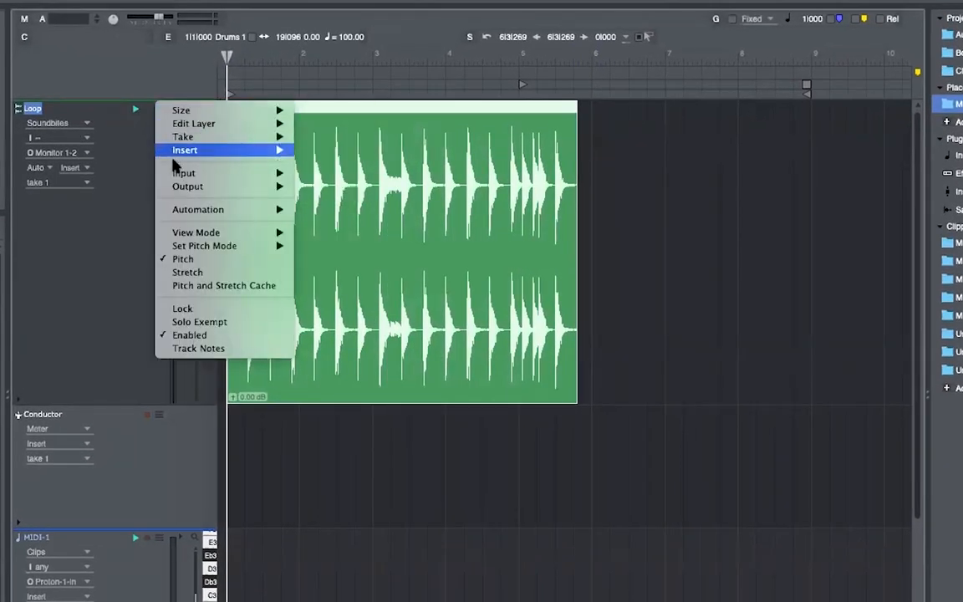
pyautogui.click(200, 272)
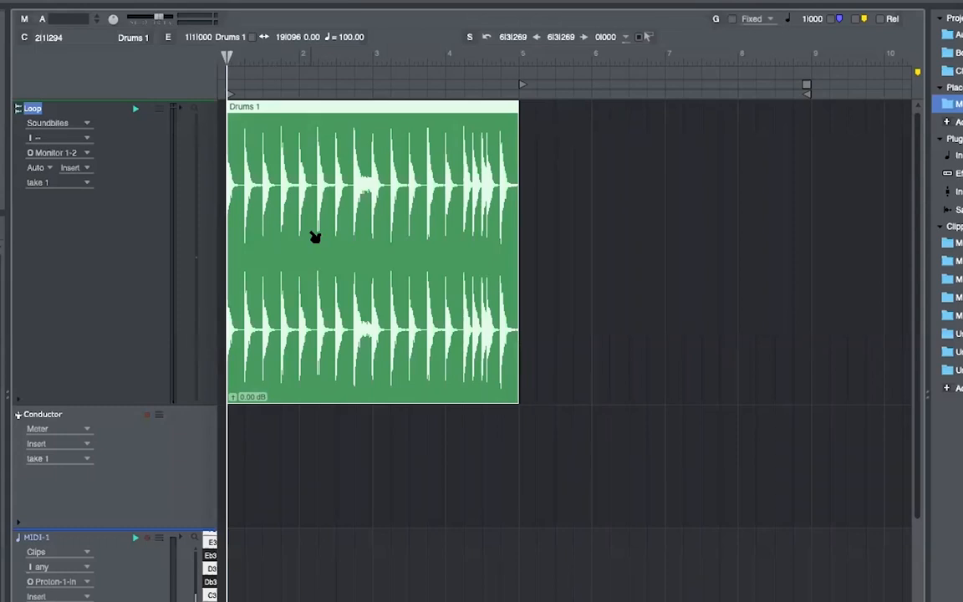
# - Play back the drum loop, then trim the end of the Drums 1 clip
pyautogui.rightClick(157, 87)
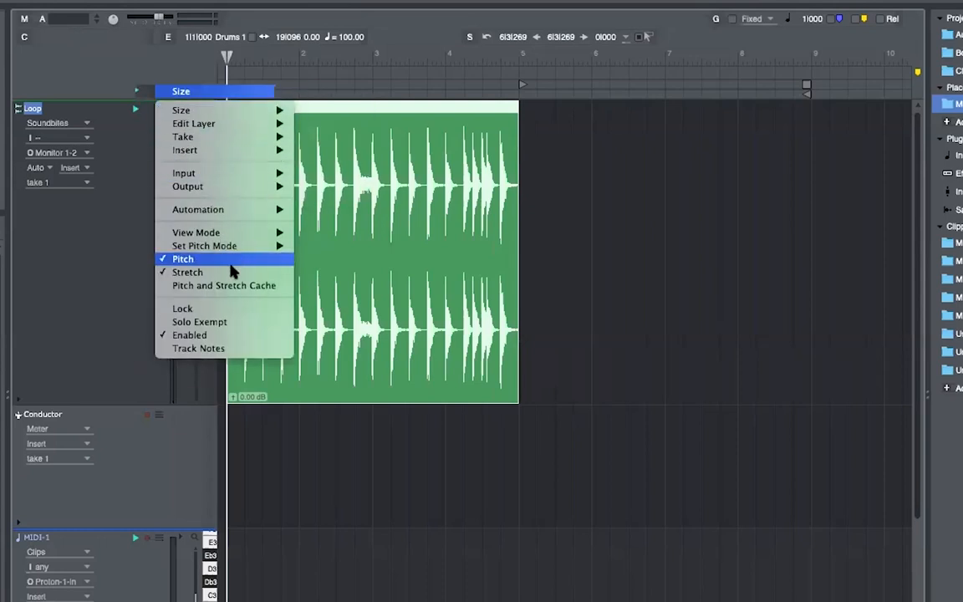
pyautogui.click(837, 273)
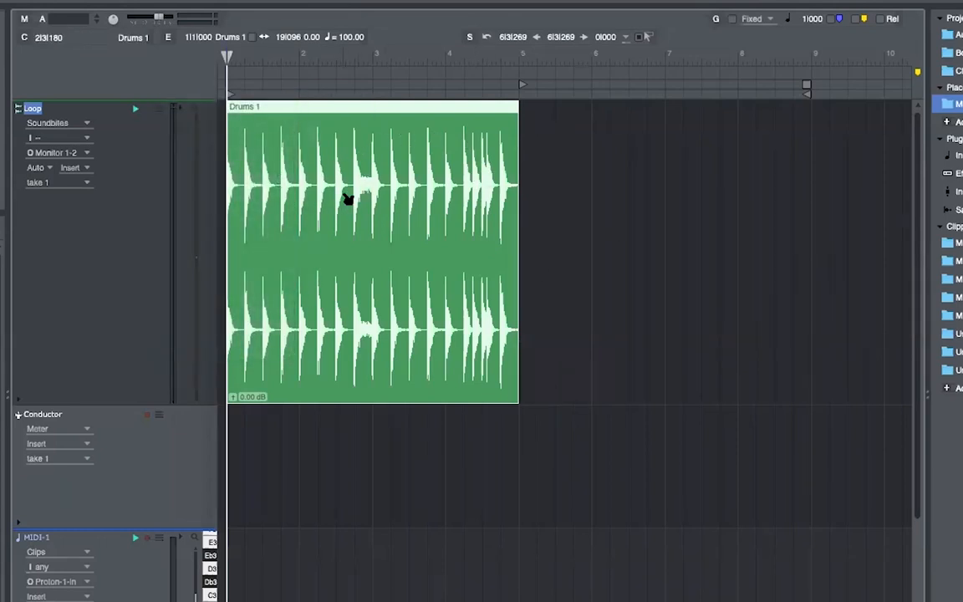
pyautogui.scroll(-5, 370, 570)
pyautogui.scroll(5, 370, 570)
pyautogui.press('space')
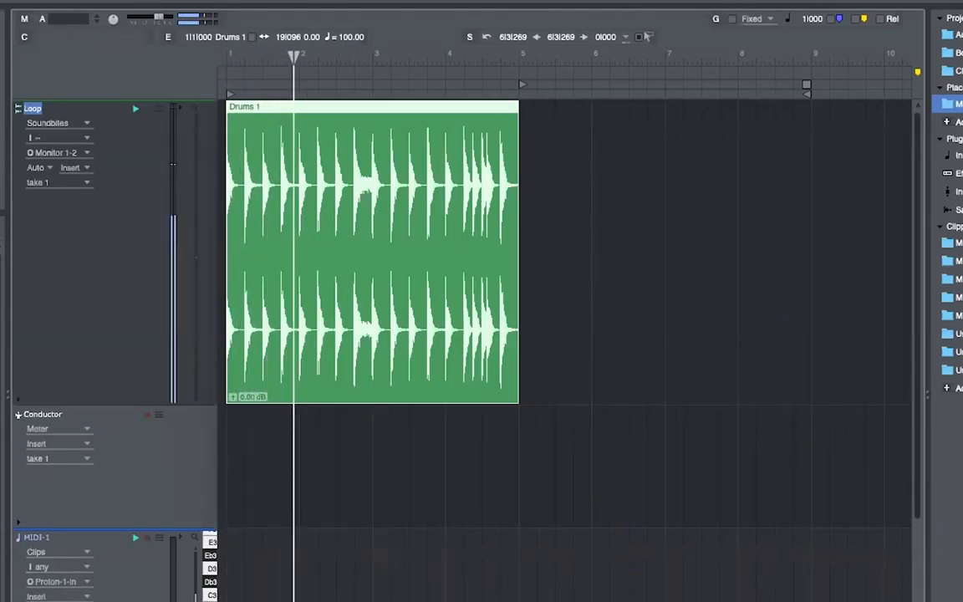
pyautogui.press('space')
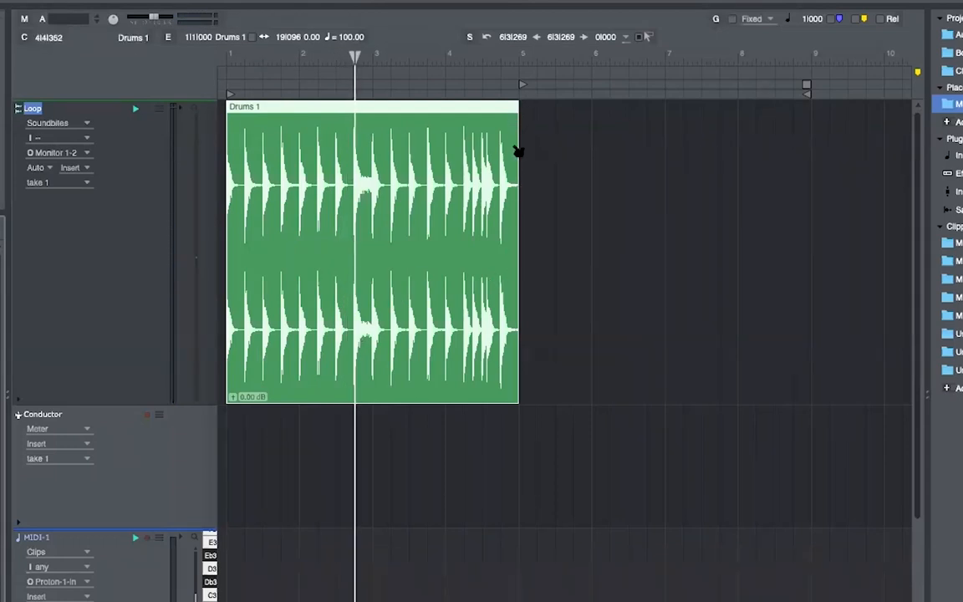
pyautogui.moveTo(518, 143); pyautogui.dragTo(519, 165)
pyautogui.click(577, 188)
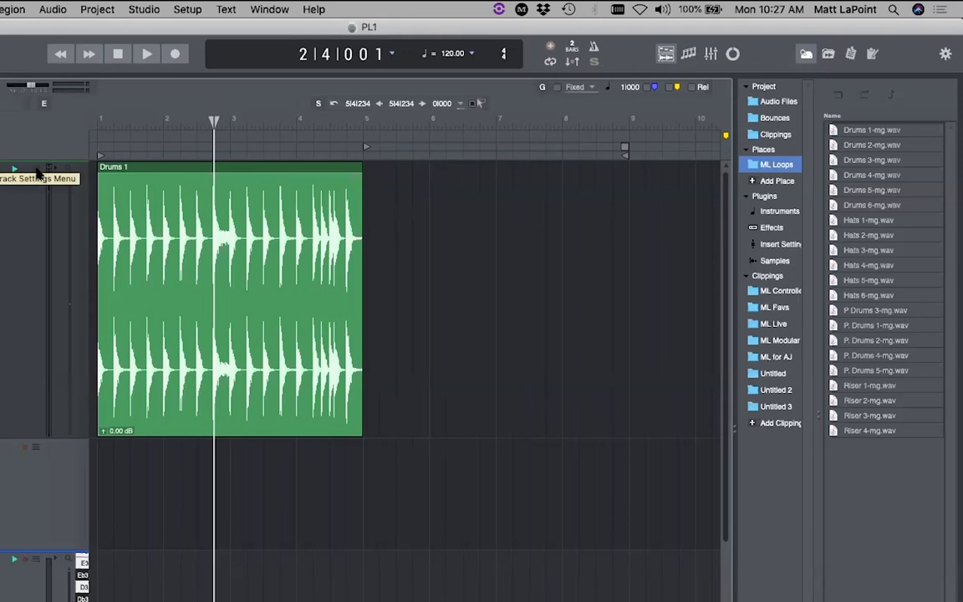
# - Delete the Drums 1 clip and return the playhead to the start
pyautogui.click(264, 229)
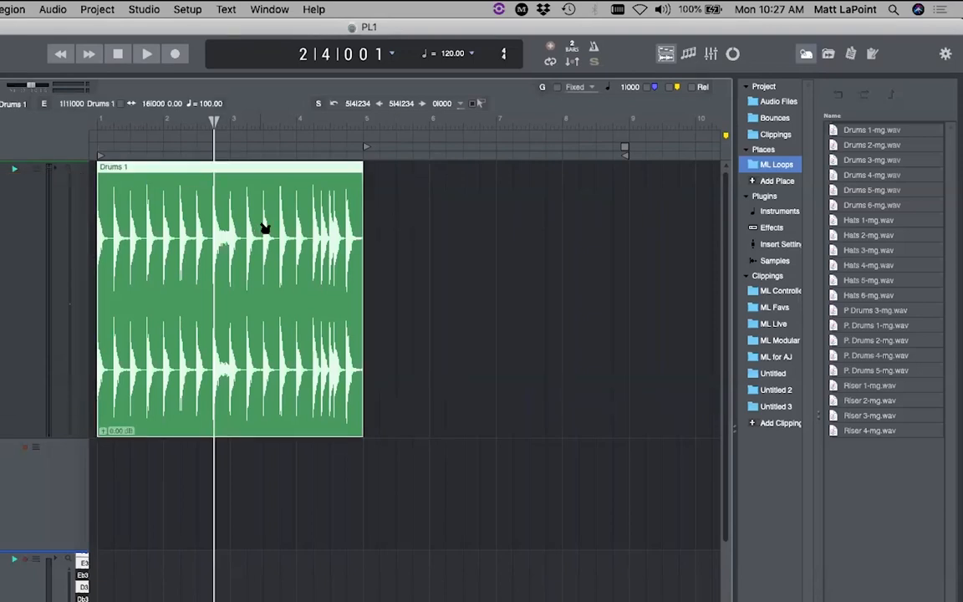
pyautogui.press('Delete')
pyautogui.click(59, 53)
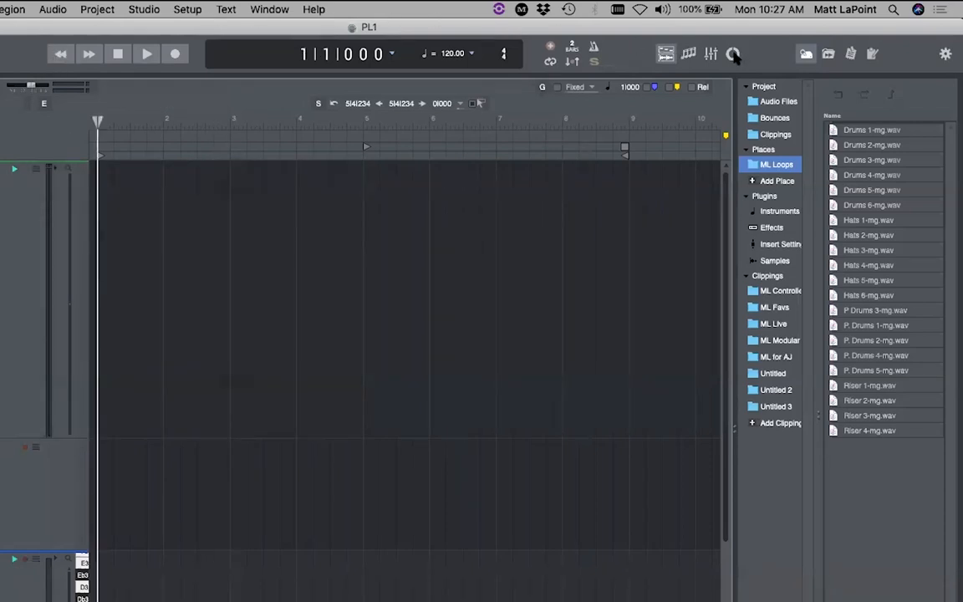
# - In Clips view, put Drums 1 in Scene 2 ending at bar 5, and Drums 4 in Scene 4
pyautogui.click(733, 54)
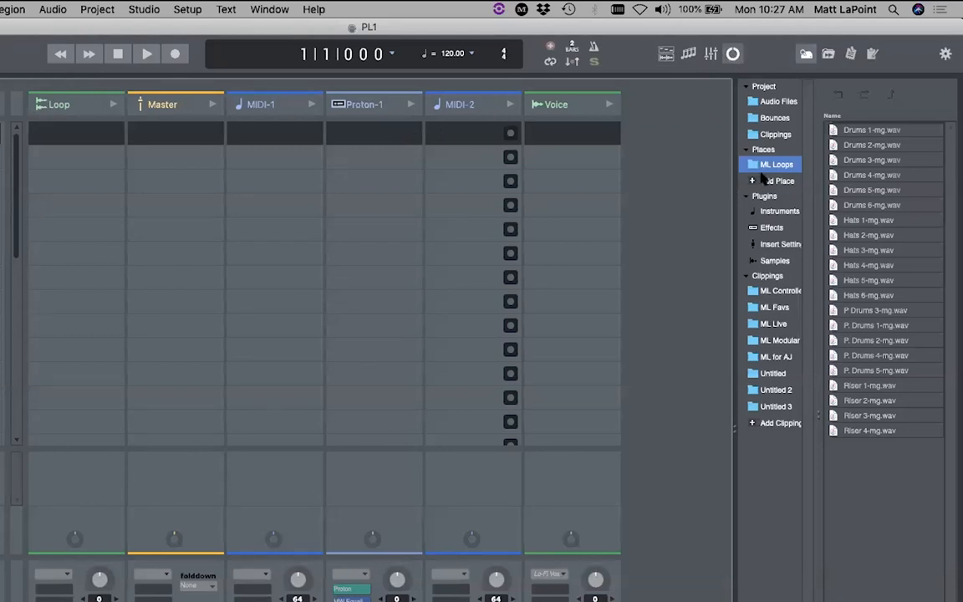
pyautogui.moveTo(834, 131); pyautogui.dragTo(82, 156)
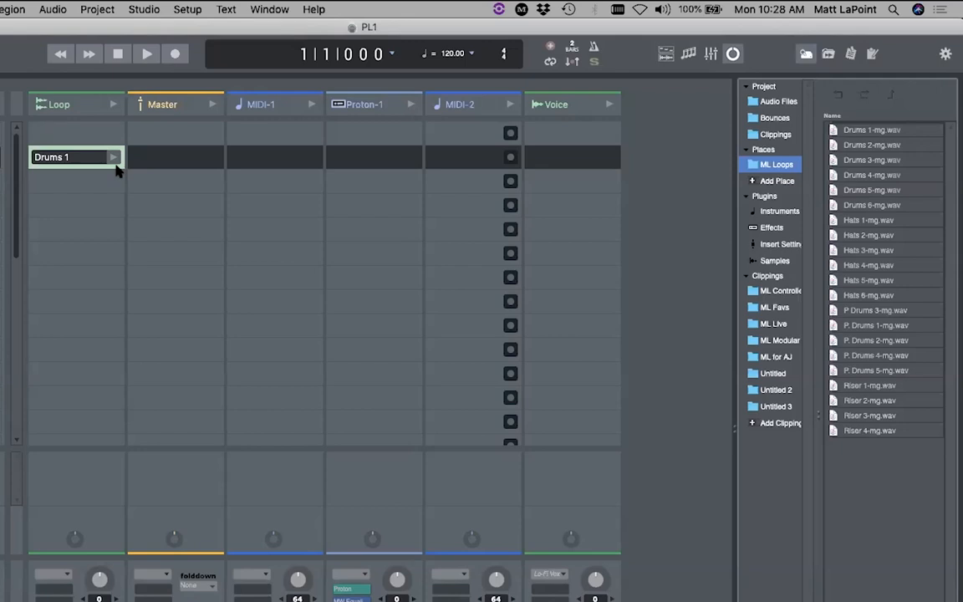
pyautogui.click(116, 163)
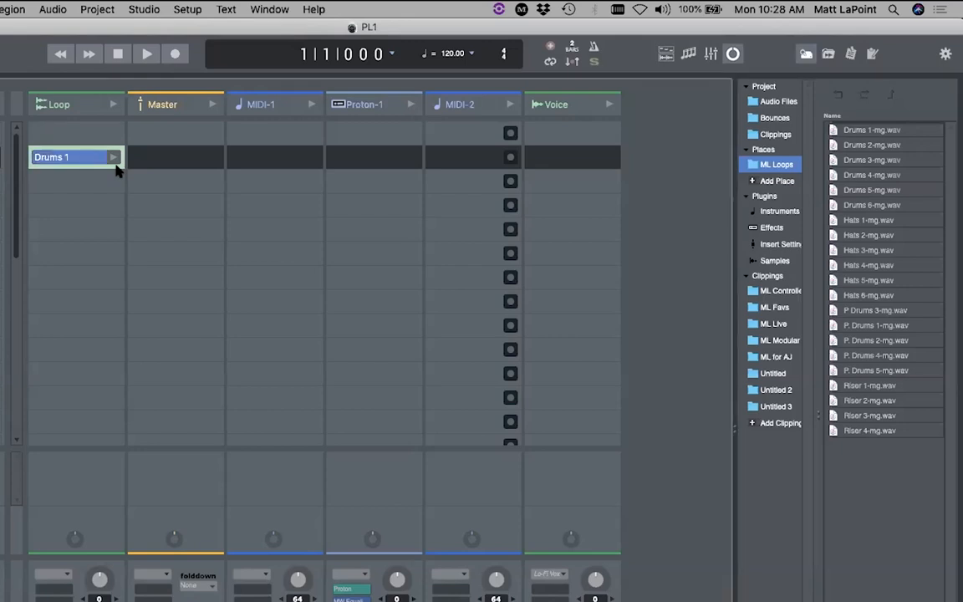
pyautogui.doubleClick(66, 156)
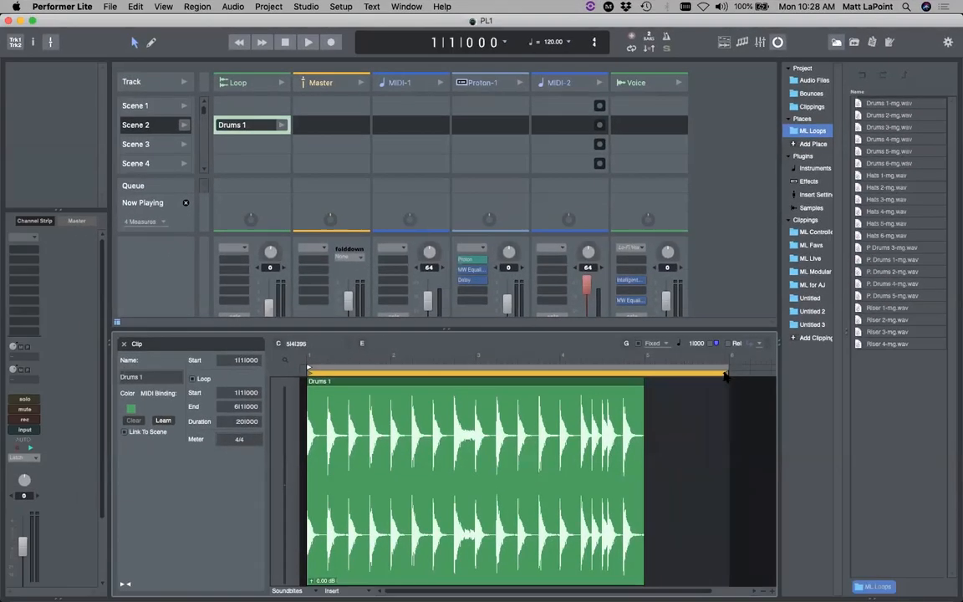
pyautogui.moveTo(725, 376); pyautogui.dragTo(644, 374)
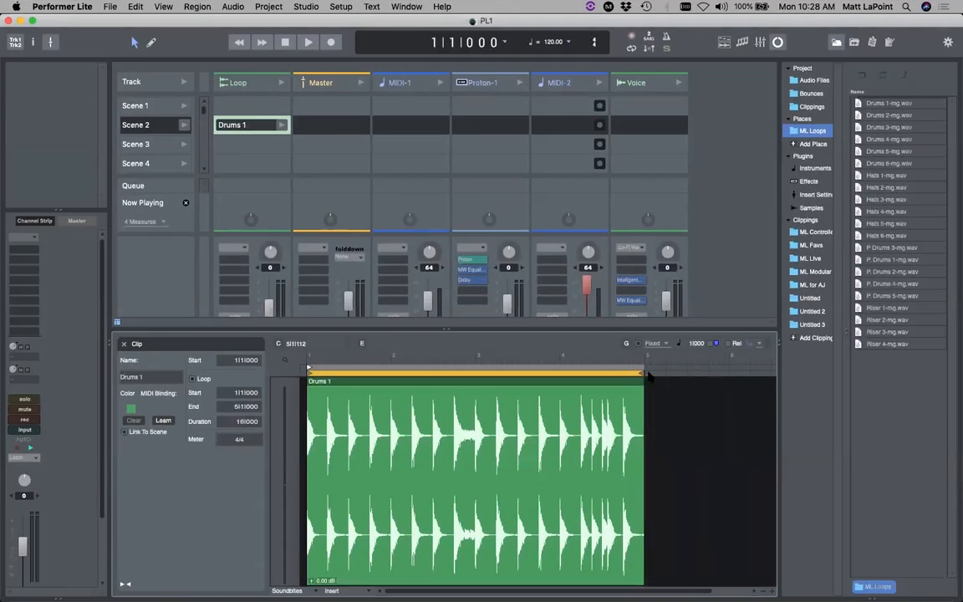
pyautogui.press('super+s')
pyautogui.click(123, 343)
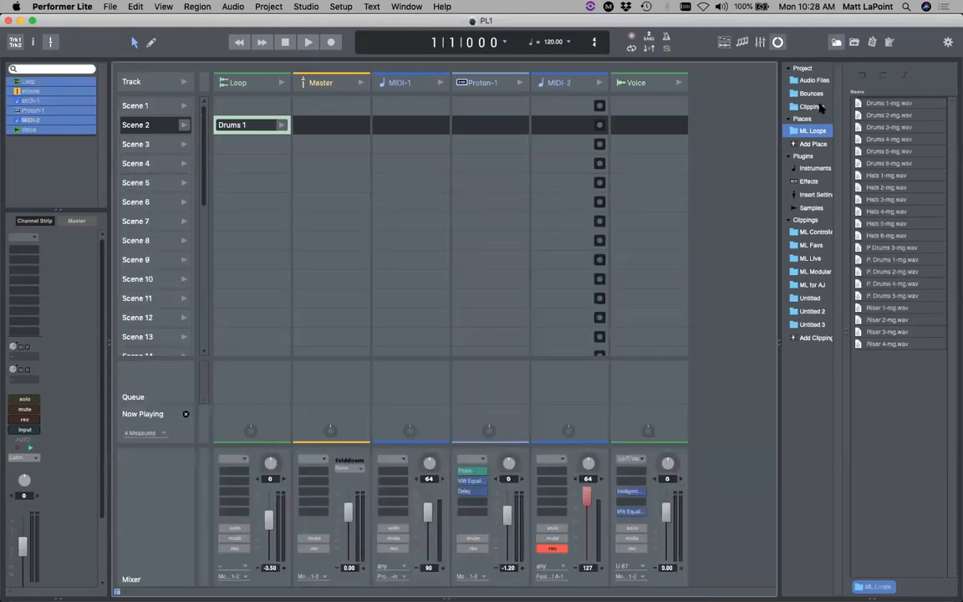
pyautogui.moveTo(859, 144); pyautogui.dragTo(267, 159)
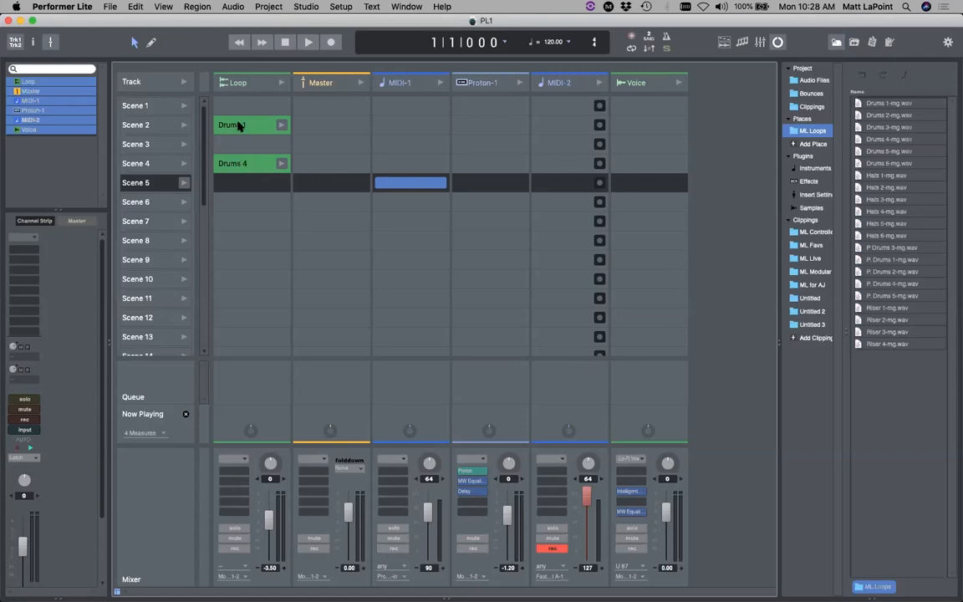
# - Set the Drums 4 clip's loop end to bar 5 in the clip editor
pyautogui.click(244, 165)
pyautogui.doubleClick(243, 165)
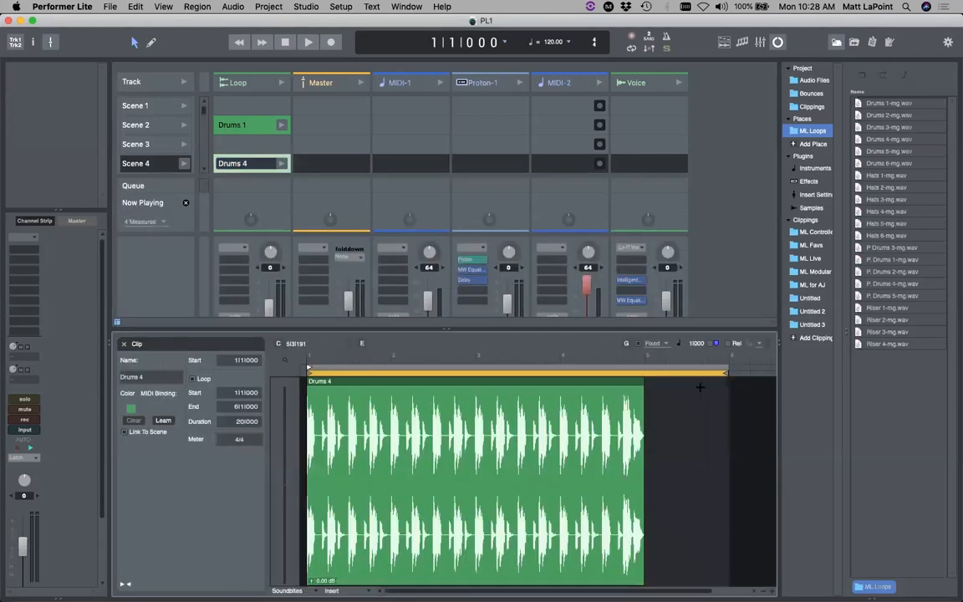
pyautogui.moveTo(649, 380); pyautogui.dragTo(644, 381)
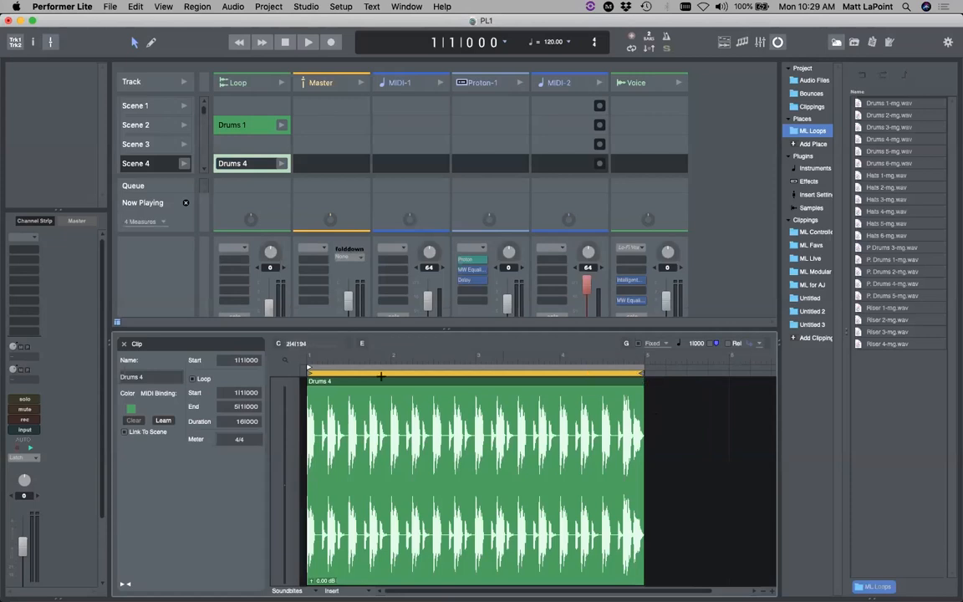
pyautogui.click(125, 344)
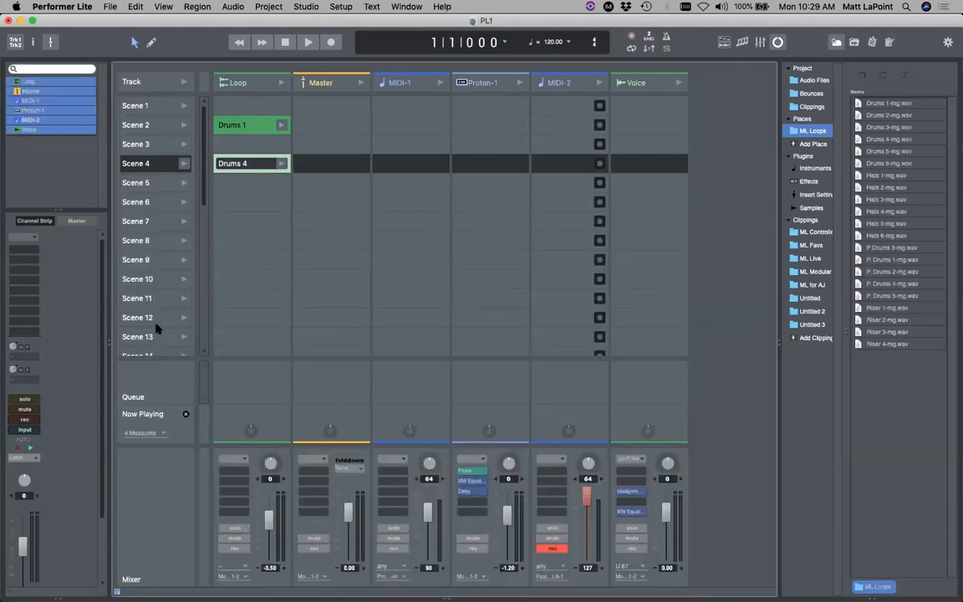
# - Launch Drums 1, set Queue to 2 Measures, queue Drums 4, and set the Loop fader to -9.50
pyautogui.click(283, 126)
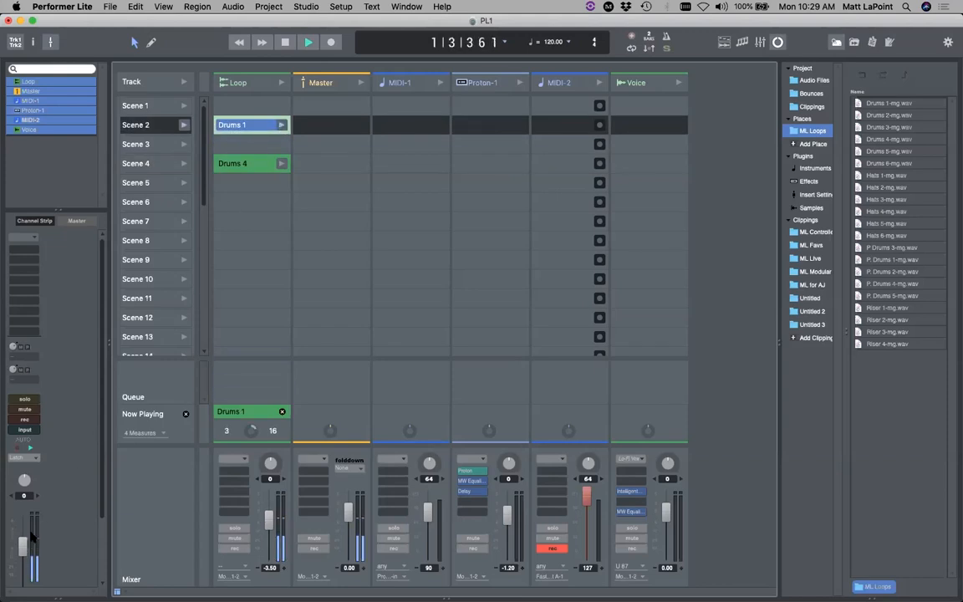
pyautogui.click(141, 432)
pyautogui.click(153, 442)
pyautogui.click(282, 163)
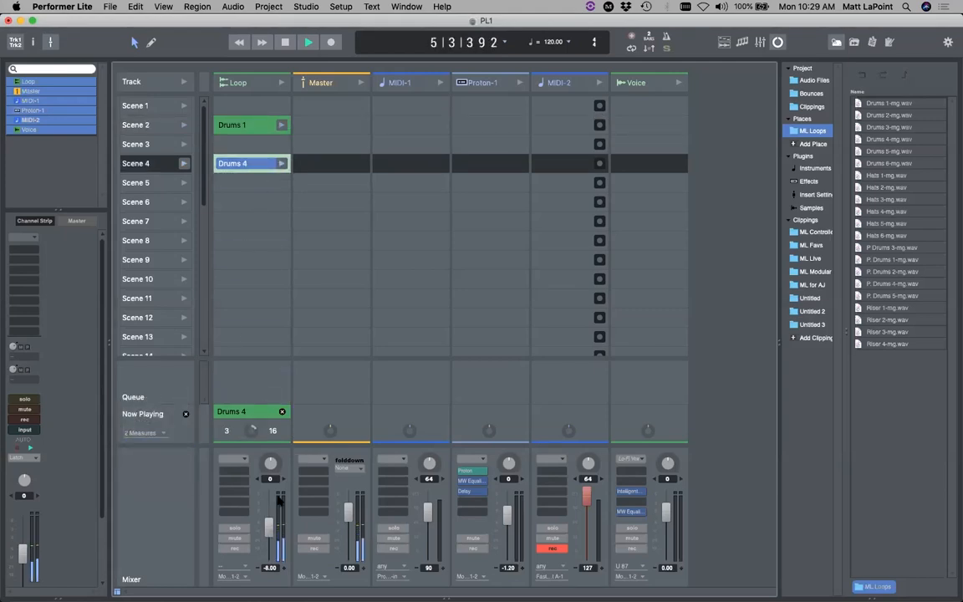
pyautogui.moveTo(270, 525); pyautogui.dragTo(269, 530)
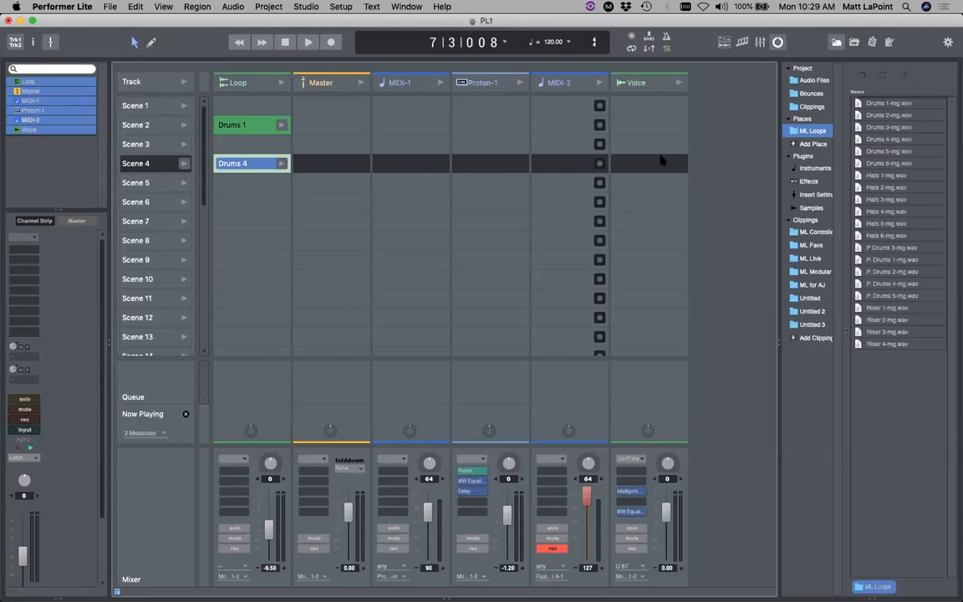
pyautogui.moveTo(779, 99); pyautogui.dragTo(754, 101)
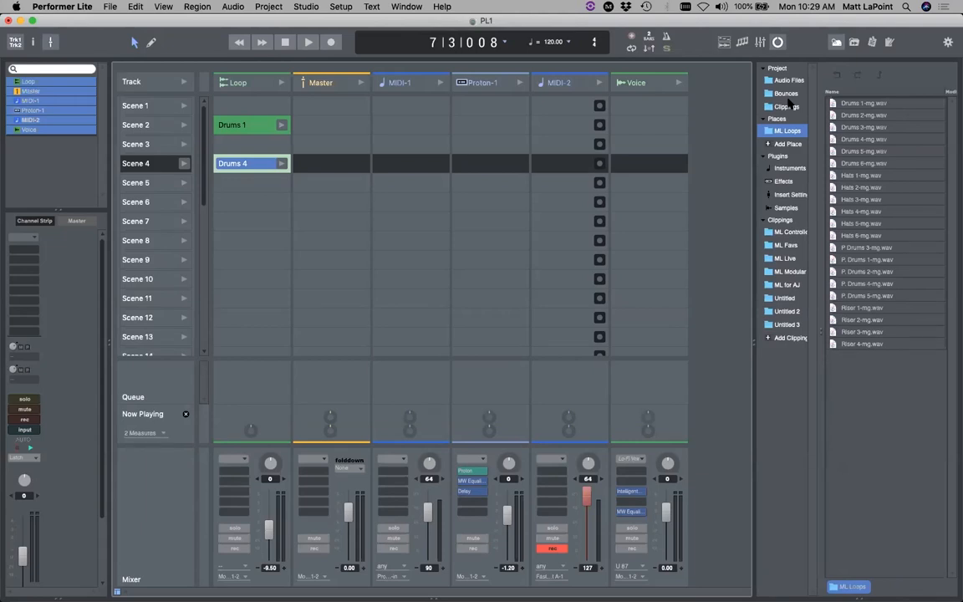
# - Rewind the transport to the start, show the Tracks view again, and delete the Loop track
pyautogui.click(240, 42)
pyautogui.click(241, 42)
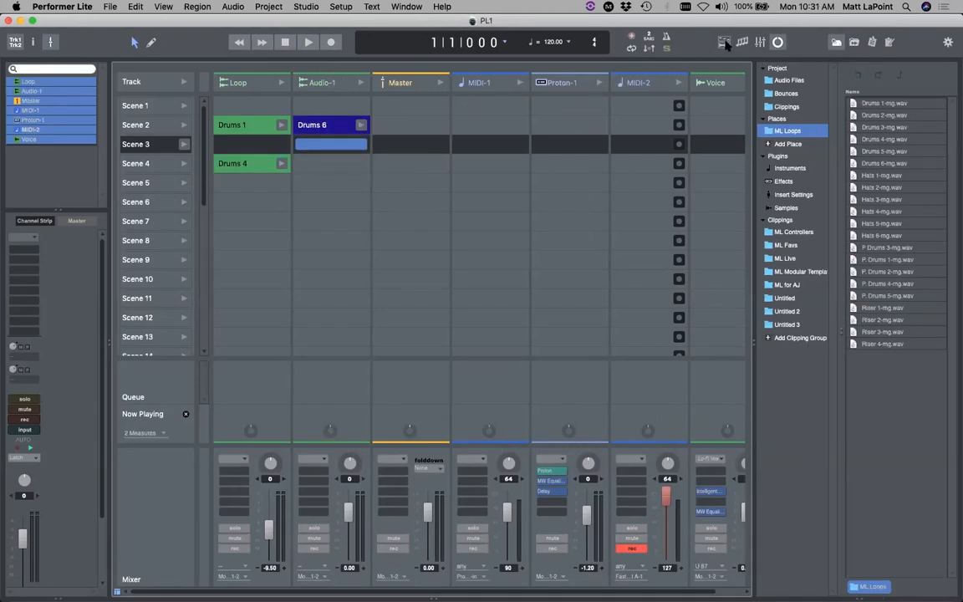
pyautogui.click(724, 42)
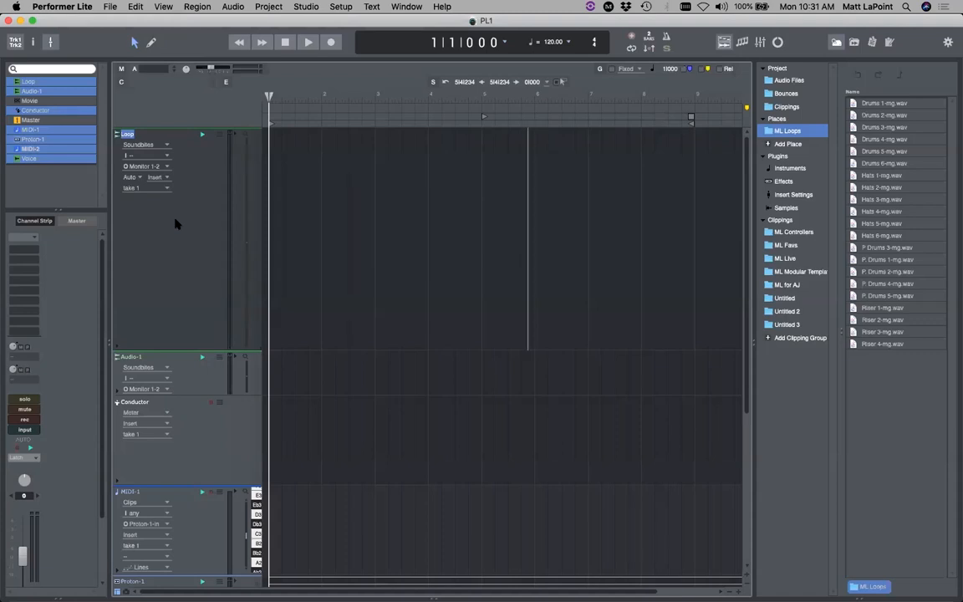
pyautogui.press('Delete')
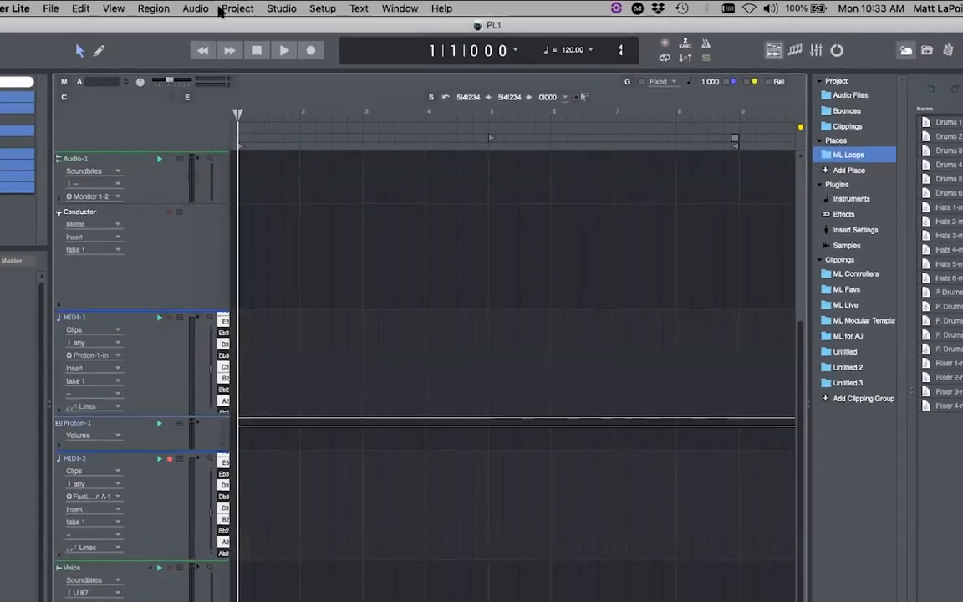
# - Add an instrument track with options running UVI Workstation [34 out] (stereo)
pyautogui.click(221, 10)
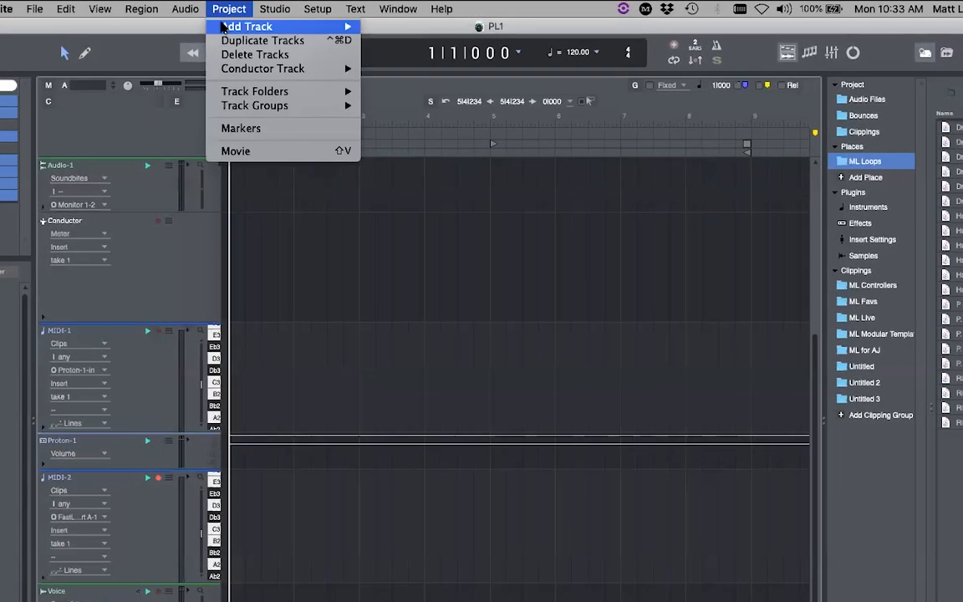
pyautogui.moveTo(268, 26)
pyautogui.click(465, 97)
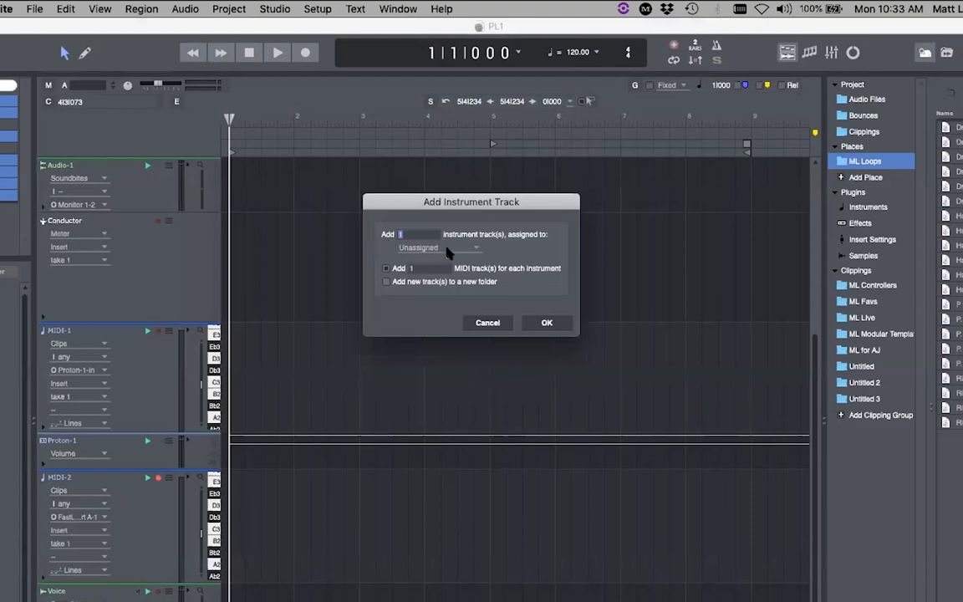
pyautogui.click(402, 248)
pyautogui.moveTo(459, 299)
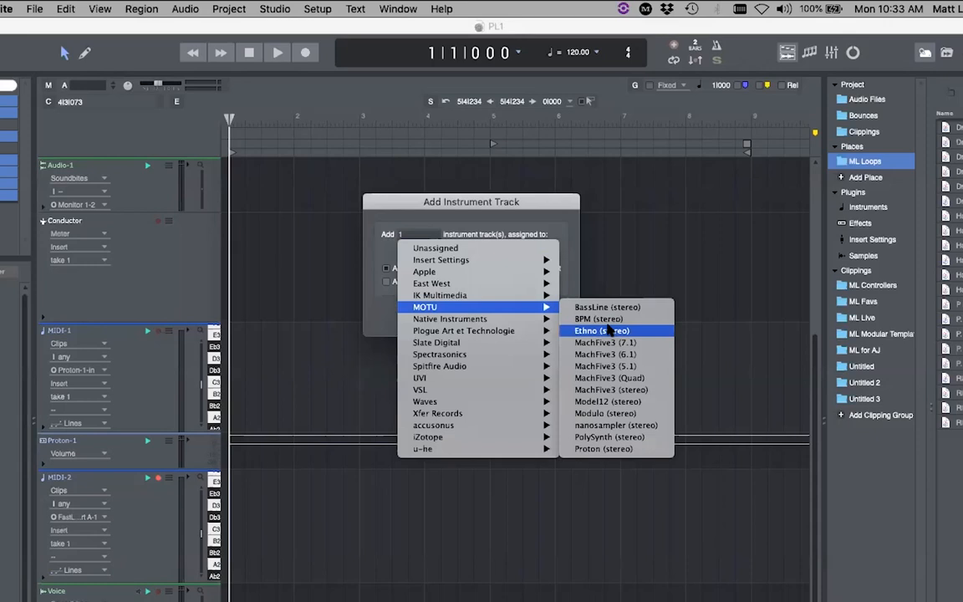
pyautogui.moveTo(519, 378)
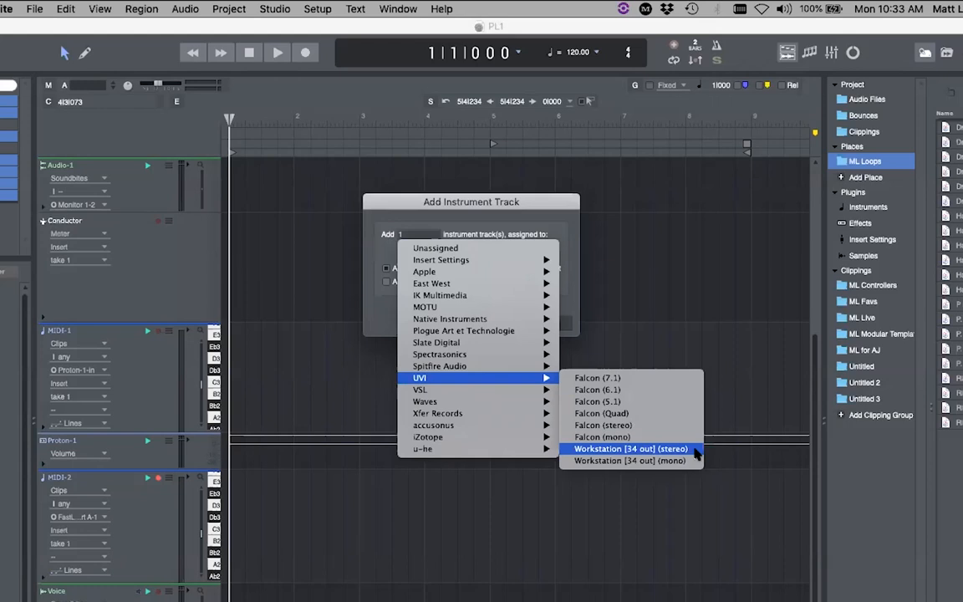
pyautogui.click(669, 449)
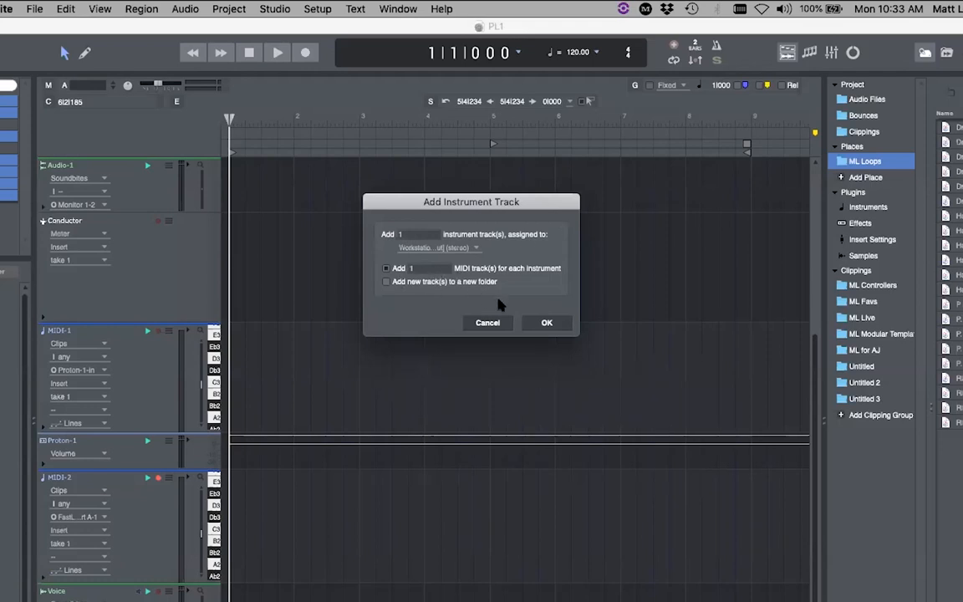
pyautogui.click(535, 323)
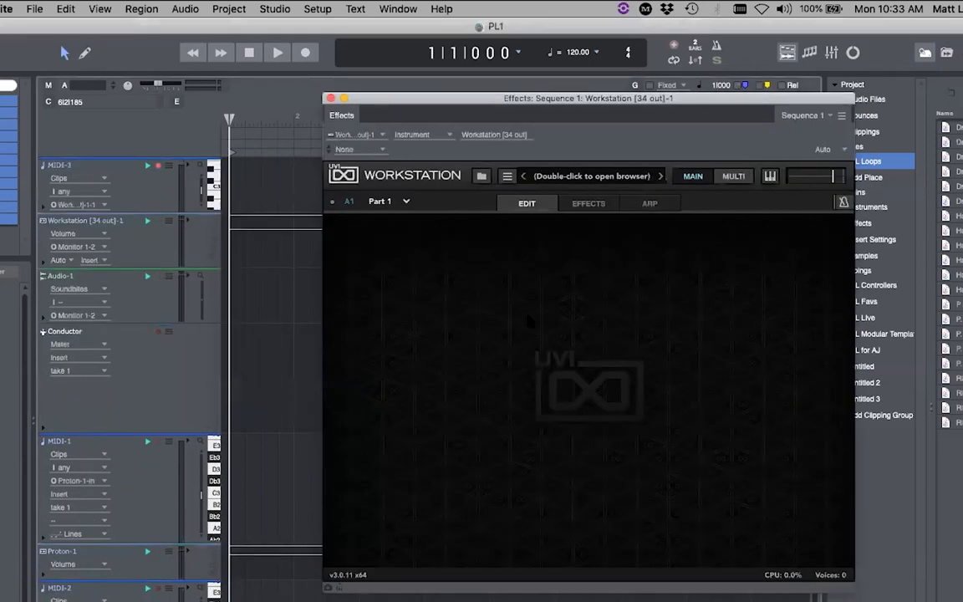
# - Move the Workstation window left, switch to MULTI mode, and add five parts, A5–A9
pyautogui.moveTo(467, 97); pyautogui.dragTo(422, 95)
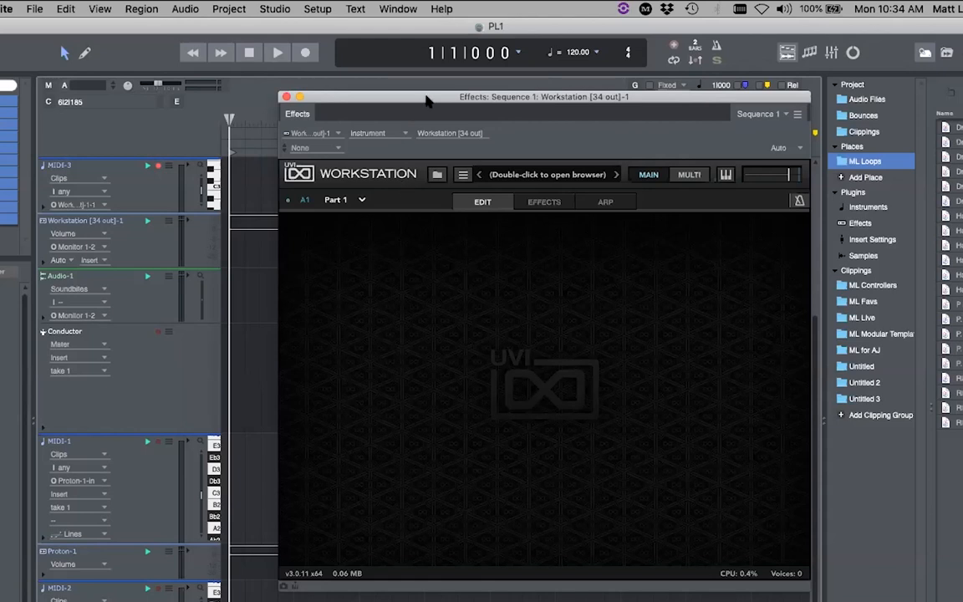
pyautogui.moveTo(387, 93); pyautogui.dragTo(367, 87)
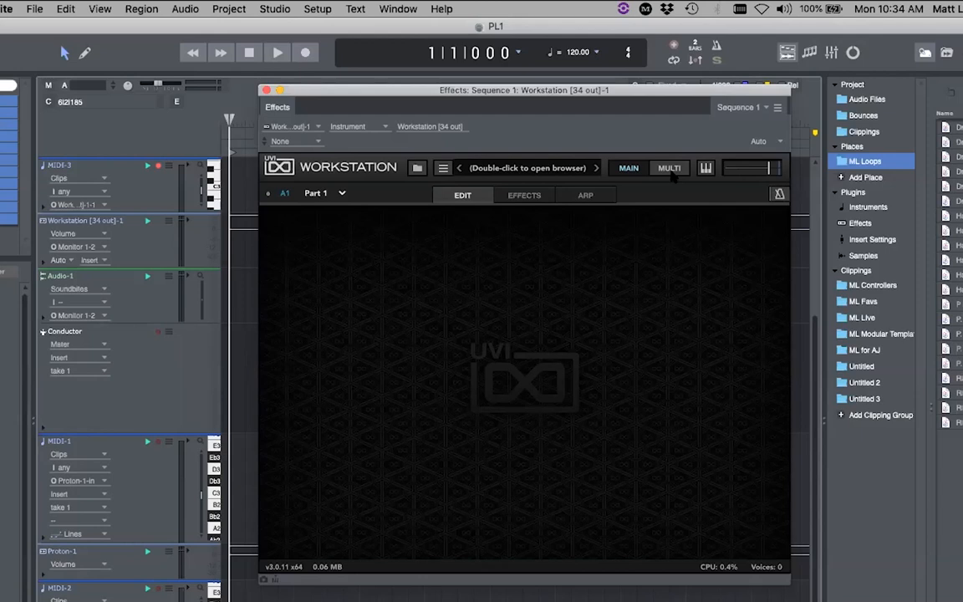
pyautogui.click(681, 169)
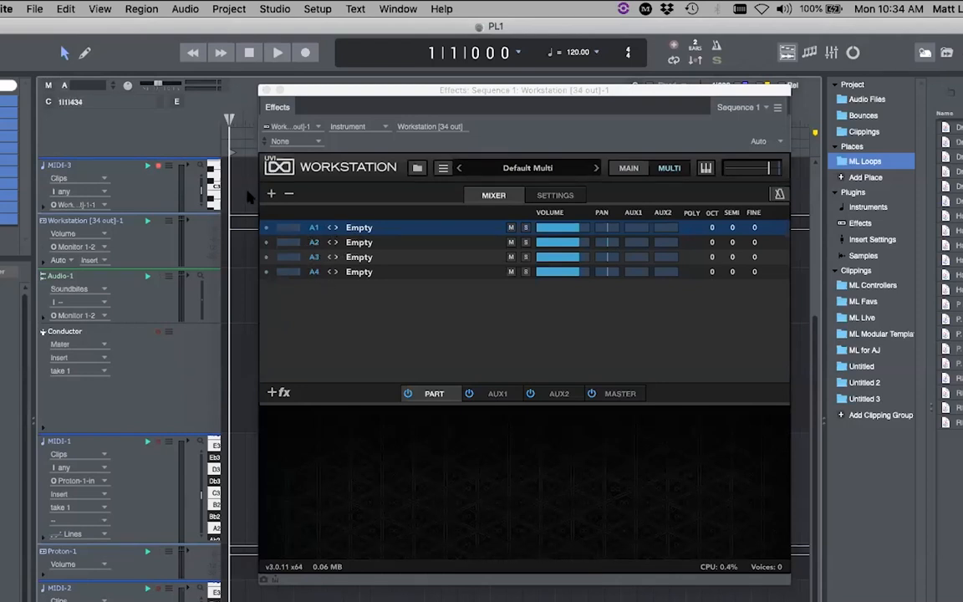
pyautogui.click(271, 193)
pyautogui.click(271, 193)
pyautogui.click(271, 193)
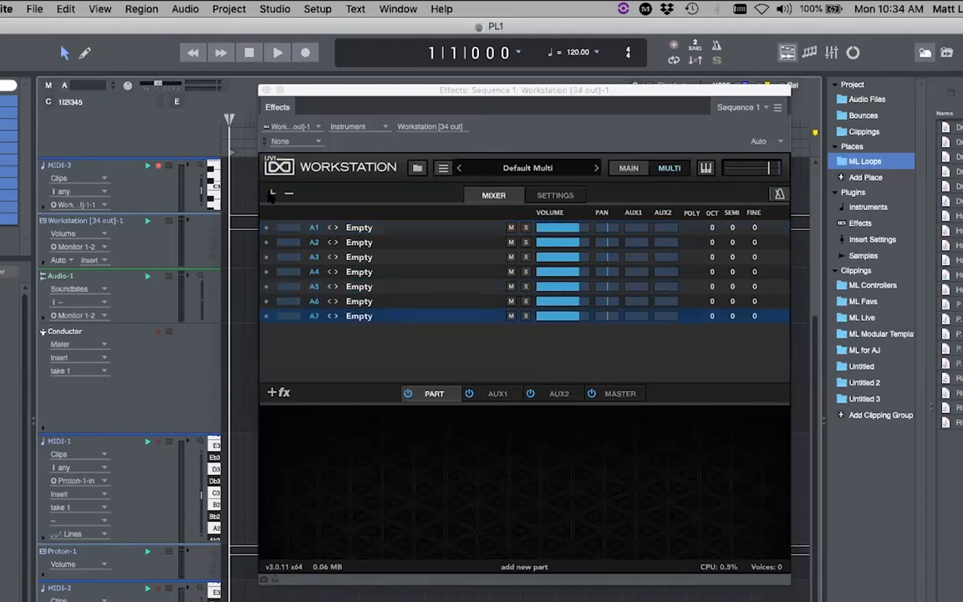
pyautogui.click(271, 193)
pyautogui.click(271, 193)
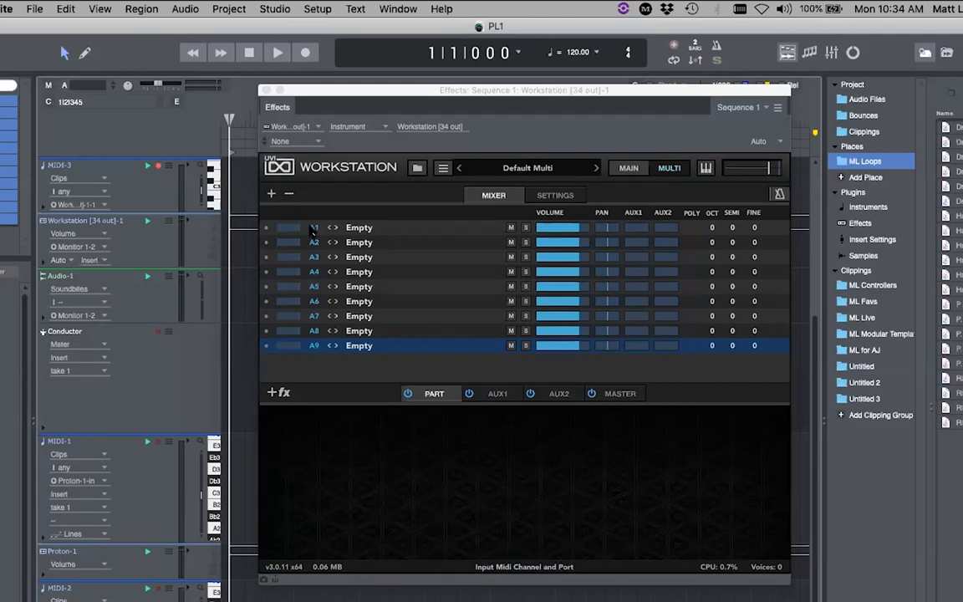
# - Open part A1's preset browser and navigate to MOTU Instruments > 00 Loops
pyautogui.click(368, 227)
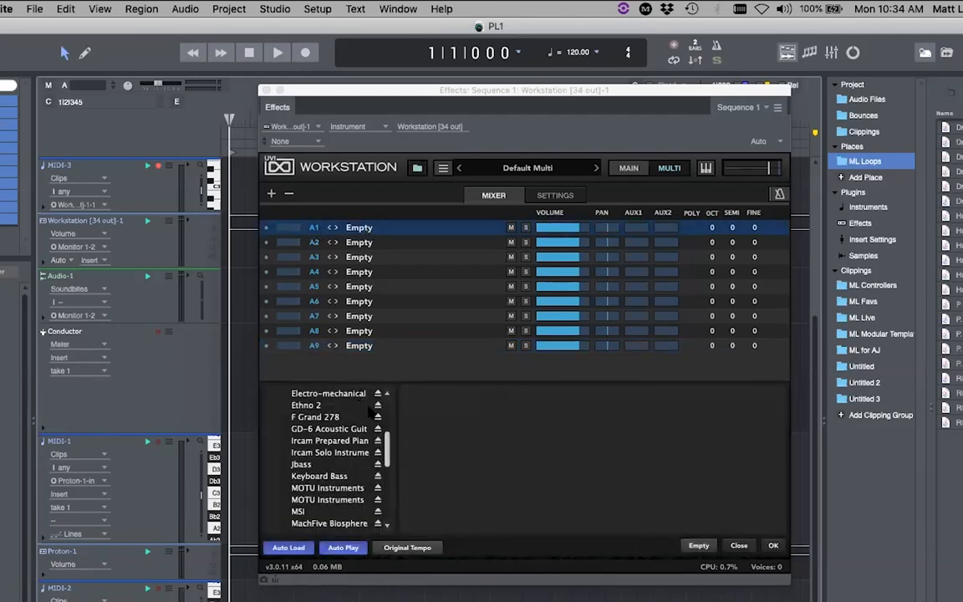
pyautogui.scroll(2, 390, 433)
pyautogui.scroll(2, 390, 433)
pyautogui.scroll(-1, 389, 427)
pyautogui.scroll(-1, 389, 432)
pyautogui.moveTo(387, 432); pyautogui.dragTo(387, 436)
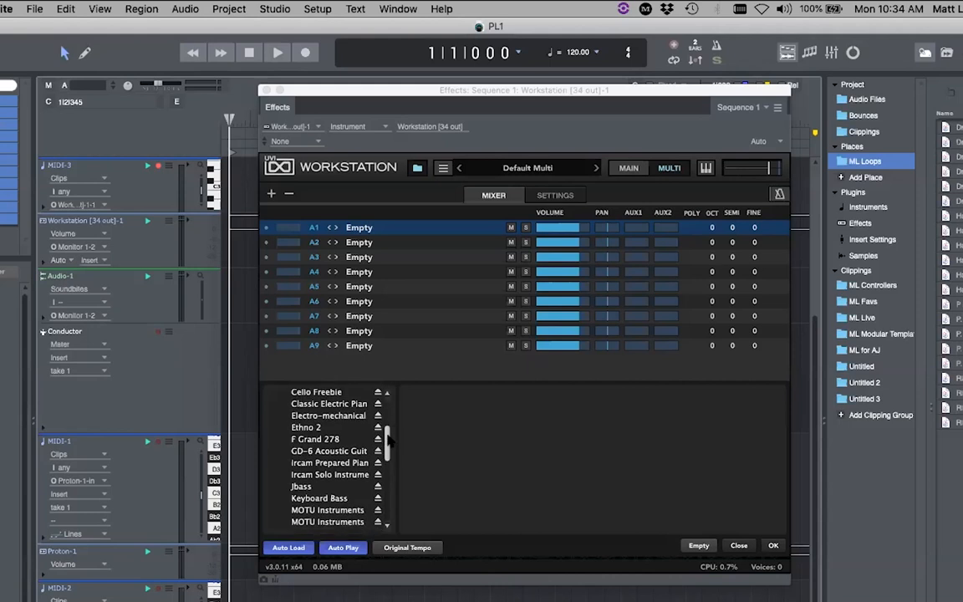
pyautogui.click(327, 511)
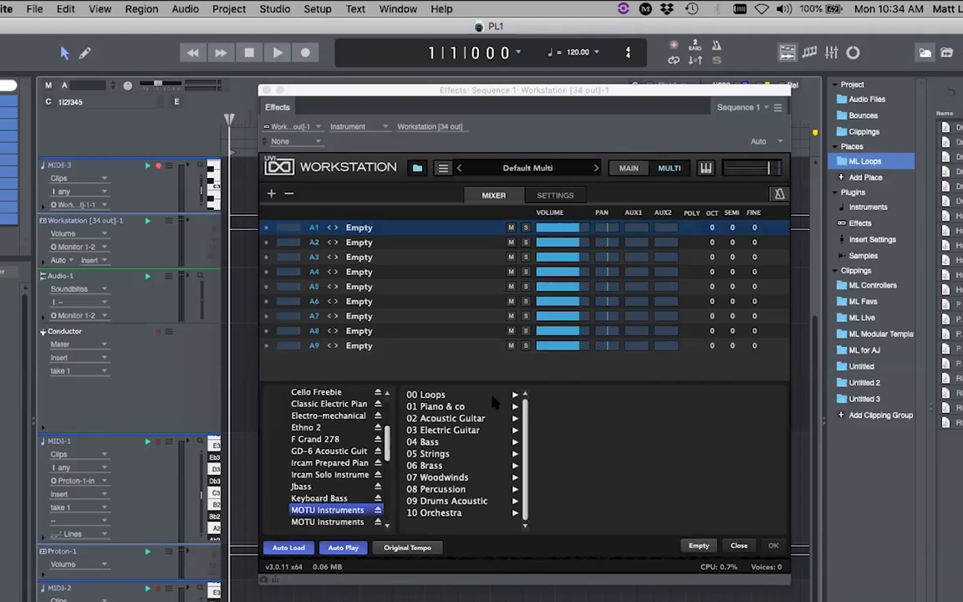
pyautogui.click(430, 395)
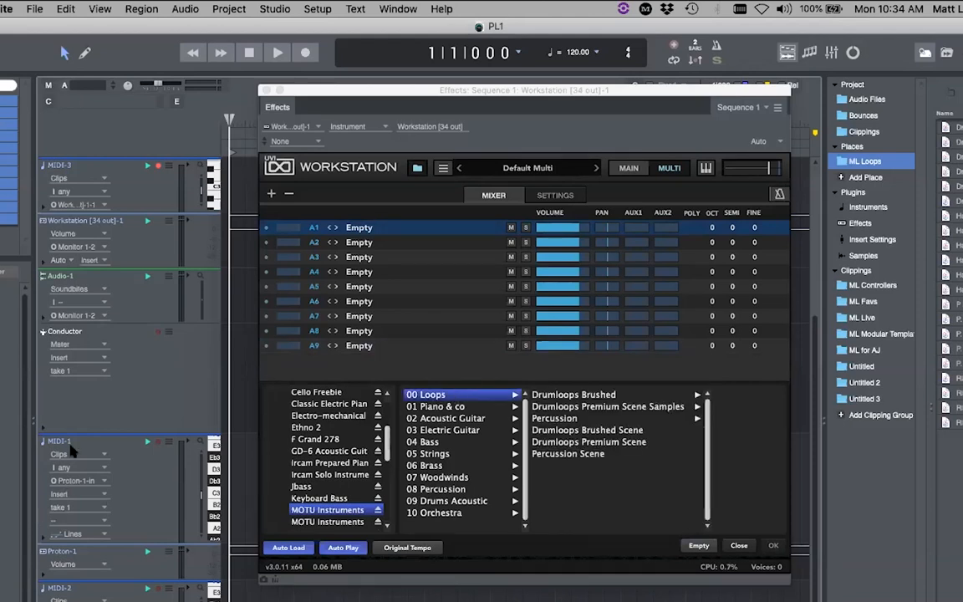
pyautogui.scroll(-3, 95, 465)
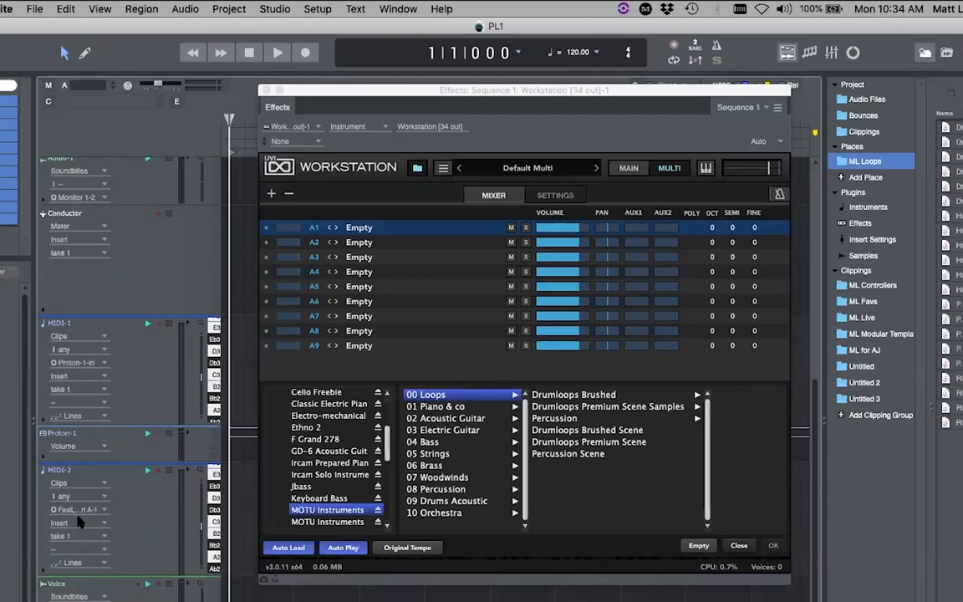
pyautogui.scroll(6, 84, 500)
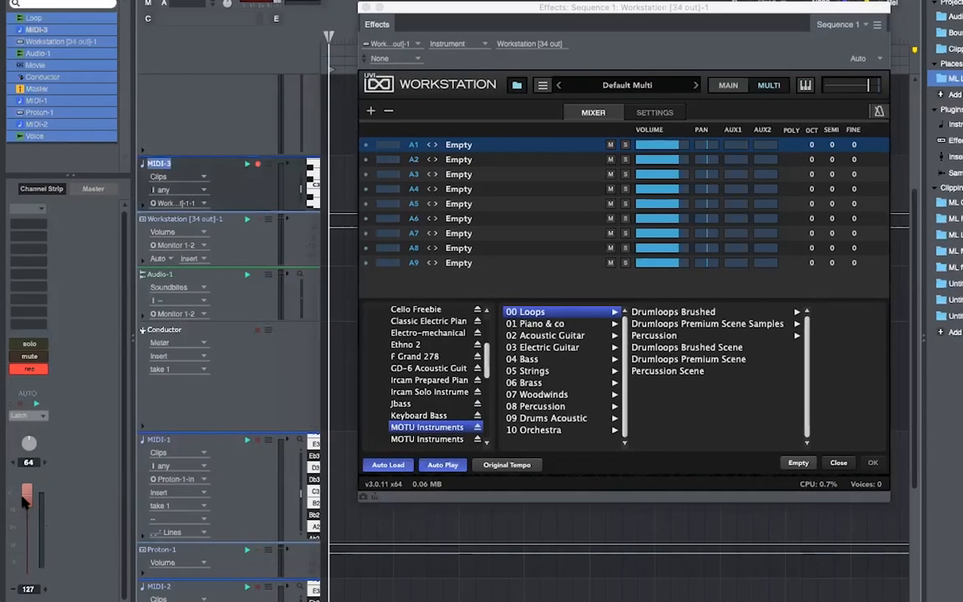
# - Lower the channel volume to about 78, try 076-HRoad Beat from Drumloops Brushed, then discard it
pyautogui.moveTo(24, 499); pyautogui.dragTo(25, 526)
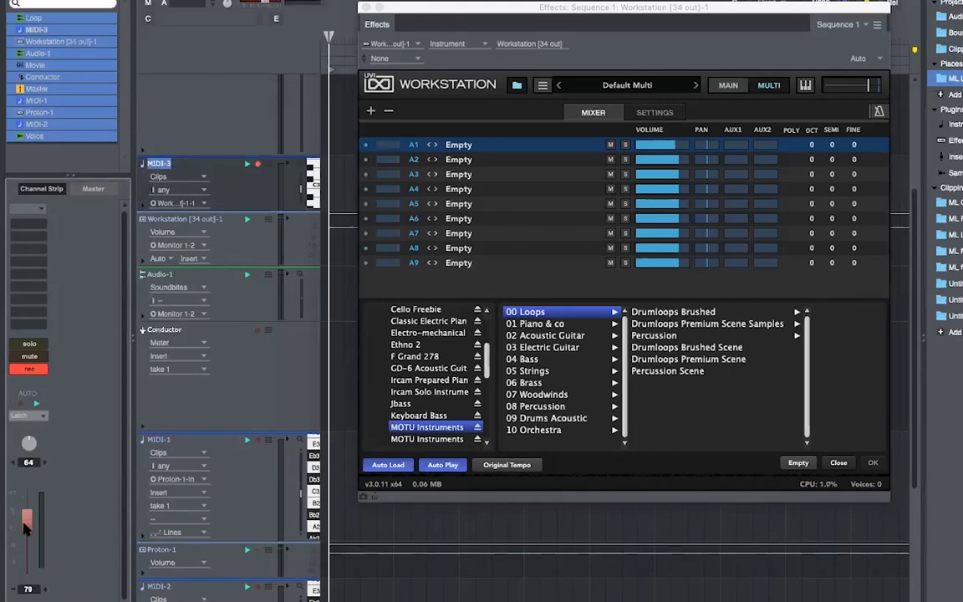
pyautogui.click(673, 312)
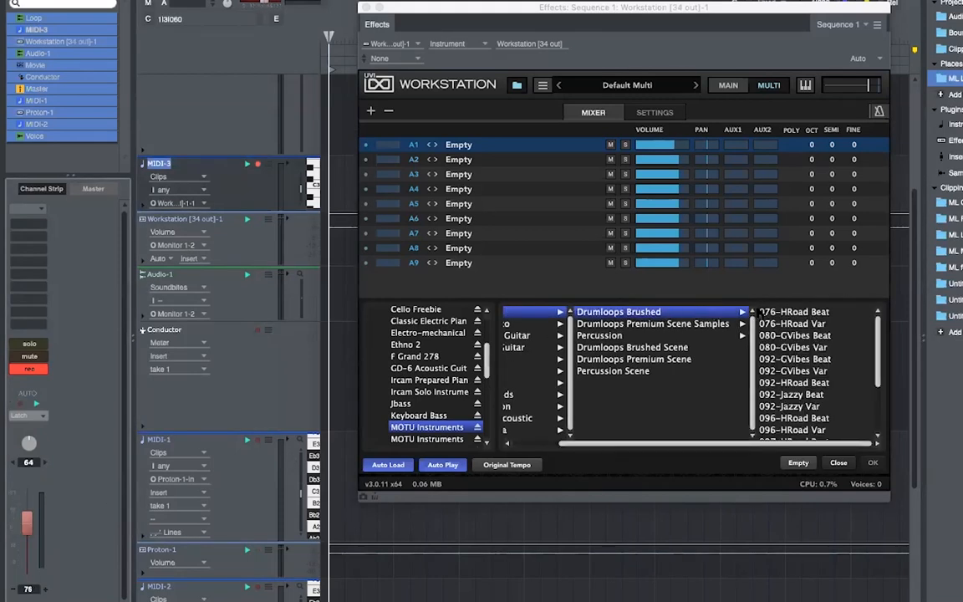
pyautogui.click(761, 312)
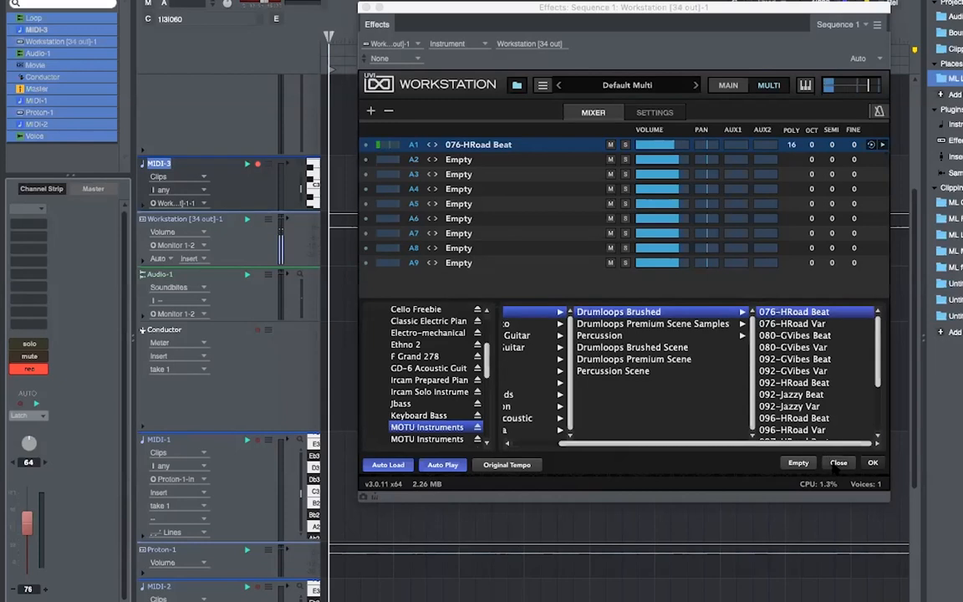
pyautogui.click(834, 464)
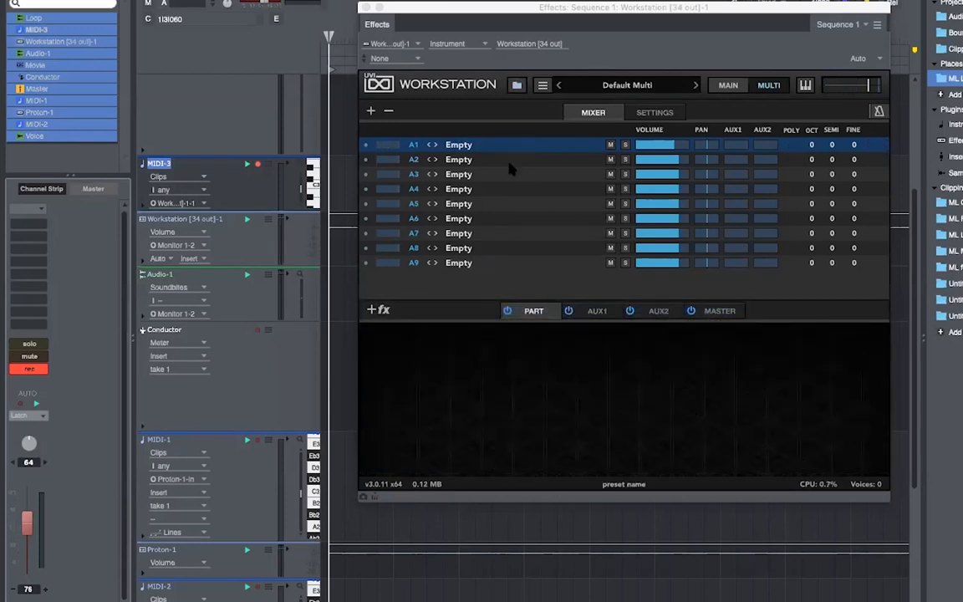
# - Audition 092-GVibes Var in part A1 without keeping it, then reopen A1's browser
pyautogui.click(459, 145)
pyautogui.click(792, 370)
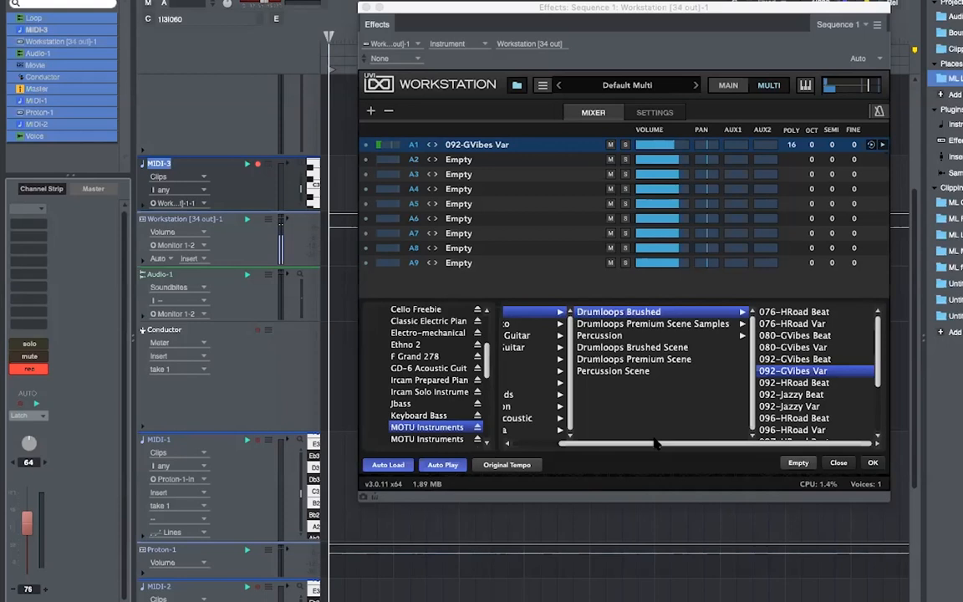
pyautogui.click(838, 463)
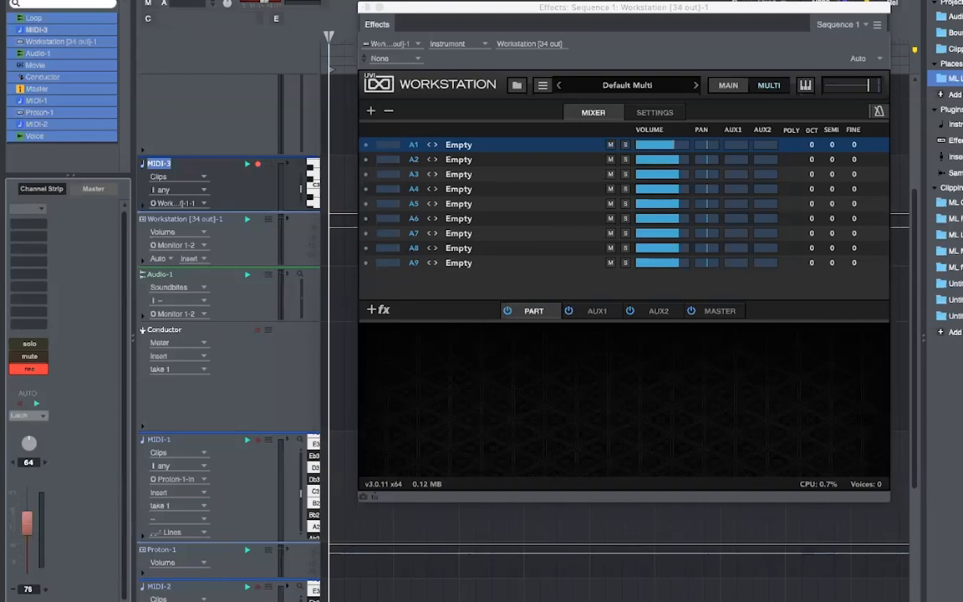
pyautogui.click(458, 145)
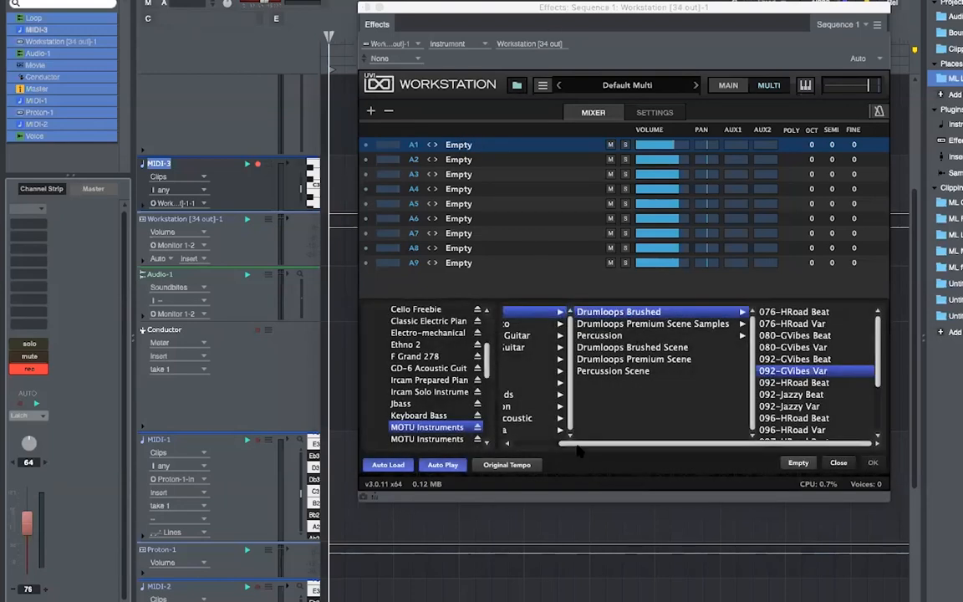
pyautogui.moveTo(583, 448); pyautogui.dragTo(527, 449)
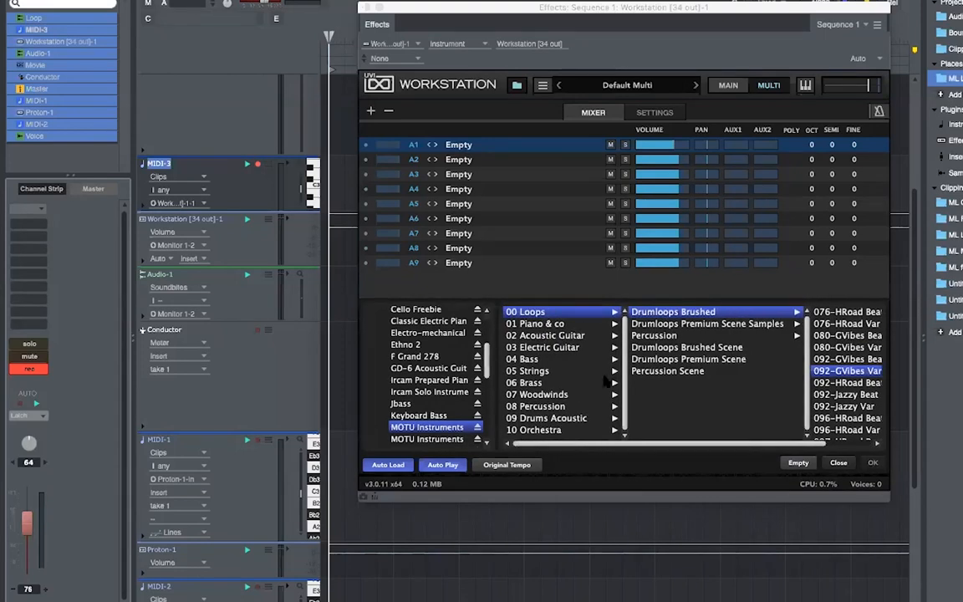
# - Load Concert Grnd Piano from 01 Piano & co > Acoustic Piano into part A1
pyautogui.click(535, 324)
pyautogui.click(657, 312)
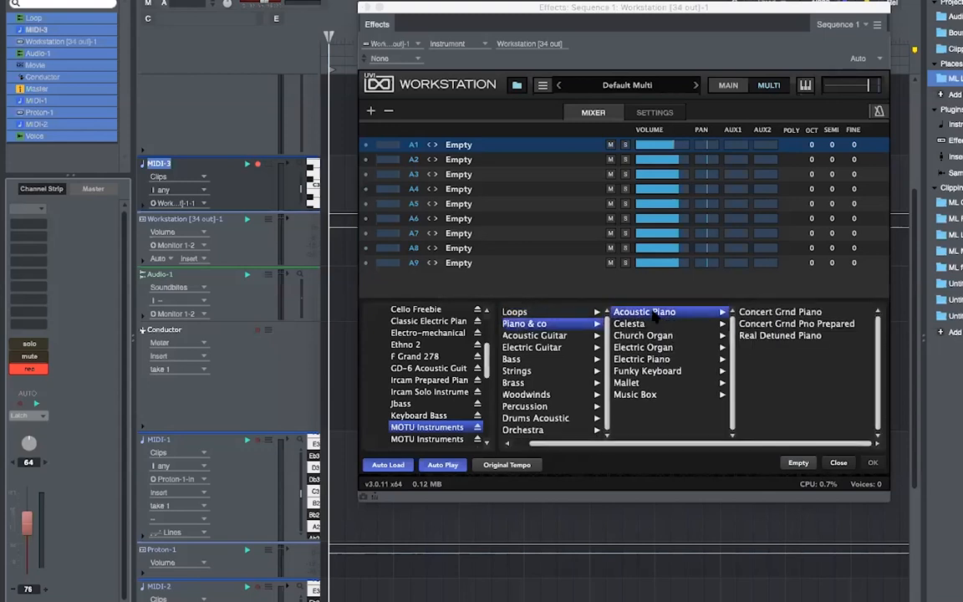
pyautogui.click(795, 312)
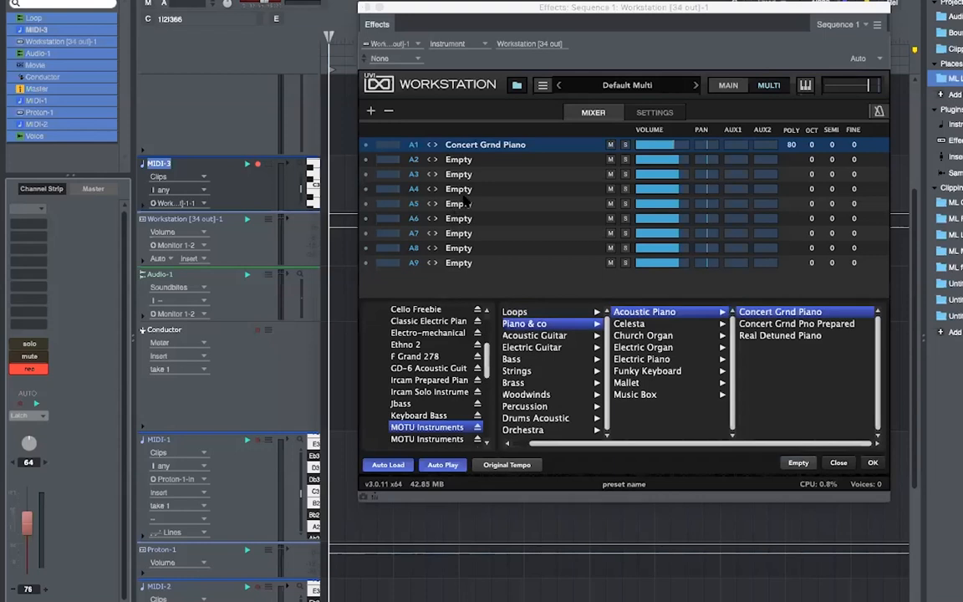
pyautogui.hscroll(-2, 536, 443)
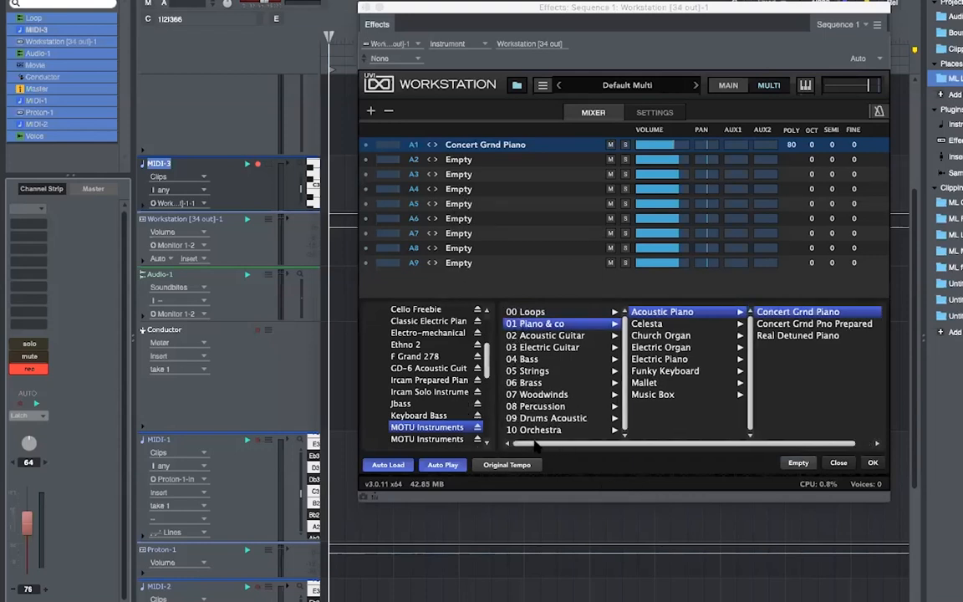
# - Put Fretless Normal from 04 Bass > Fretless into part A2
pyautogui.click(526, 359)
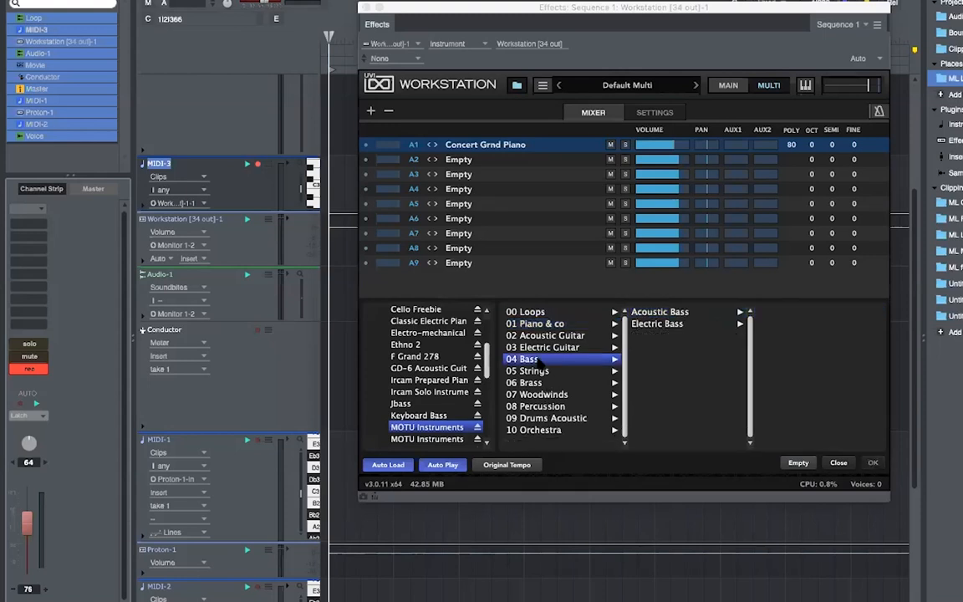
pyautogui.click(656, 312)
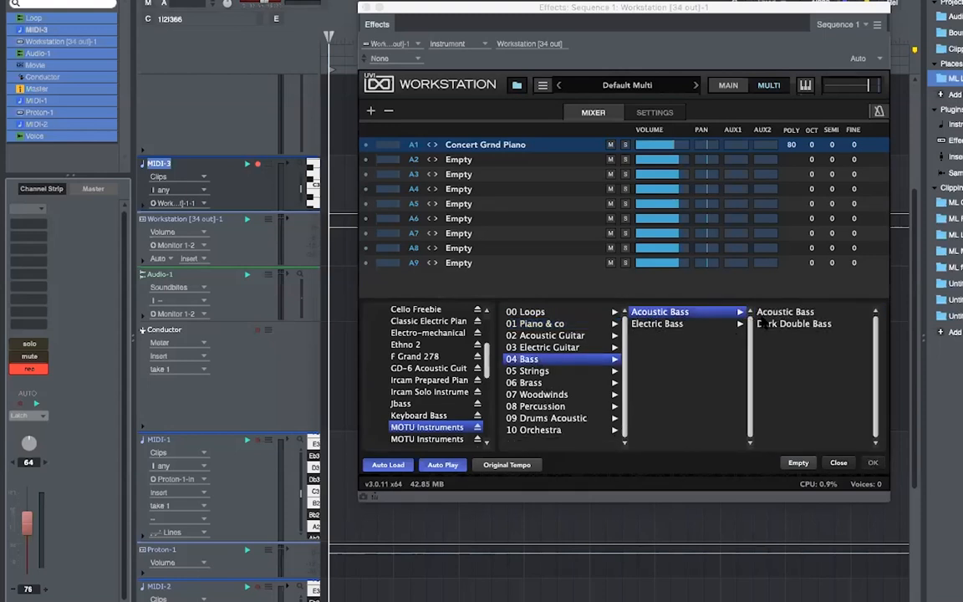
pyautogui.click(705, 324)
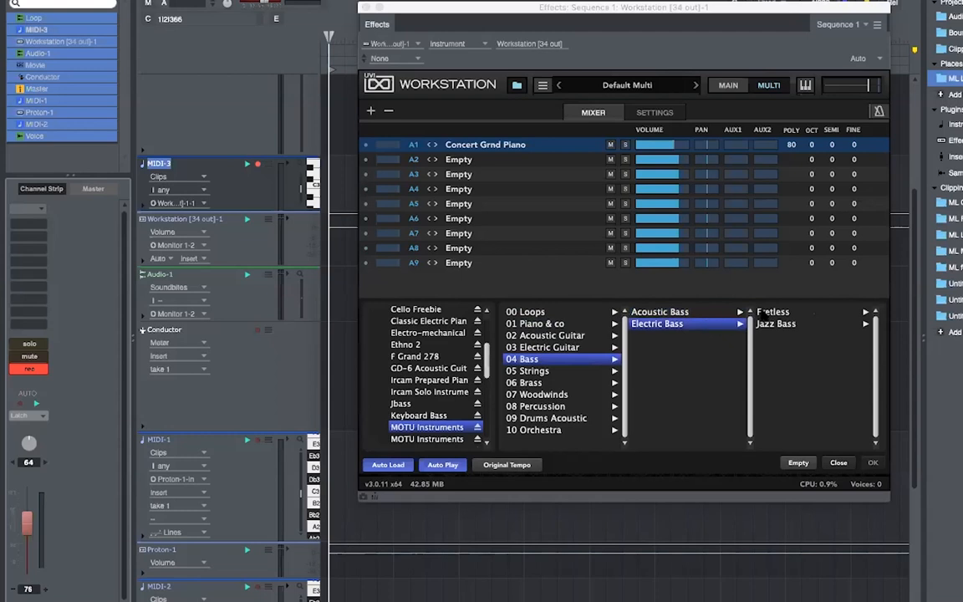
pyautogui.click(771, 313)
pyautogui.moveTo(790, 312); pyautogui.dragTo(462, 161)
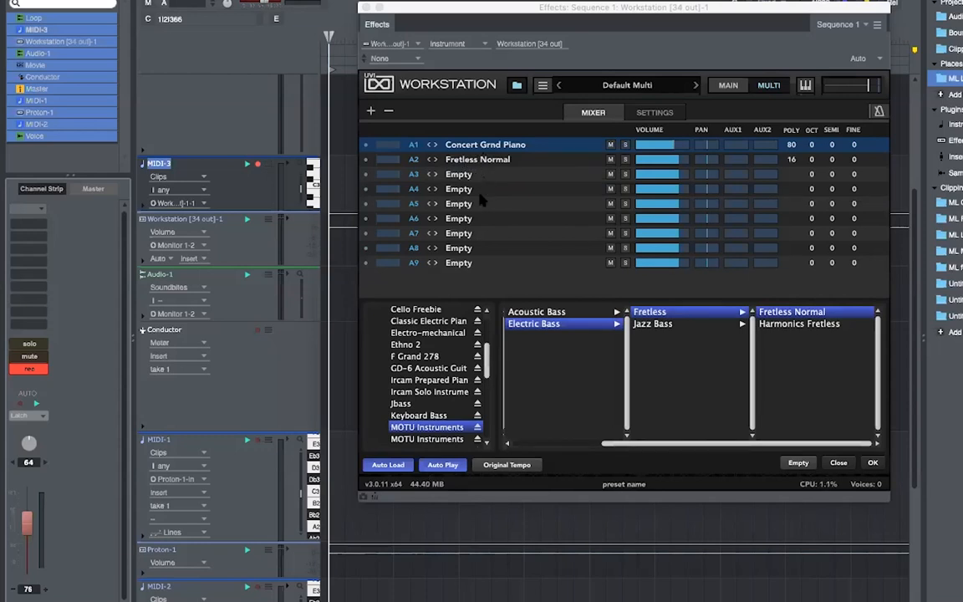
# - Put All Strings sus from 05 Strings > All Strings into part A3
pyautogui.moveTo(614, 446); pyautogui.dragTo(522, 446)
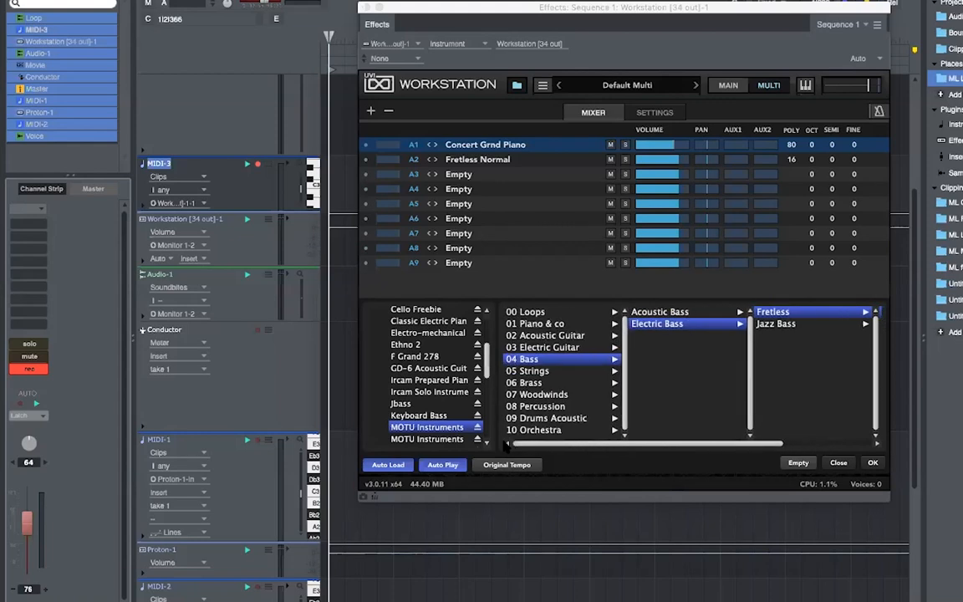
pyautogui.click(549, 372)
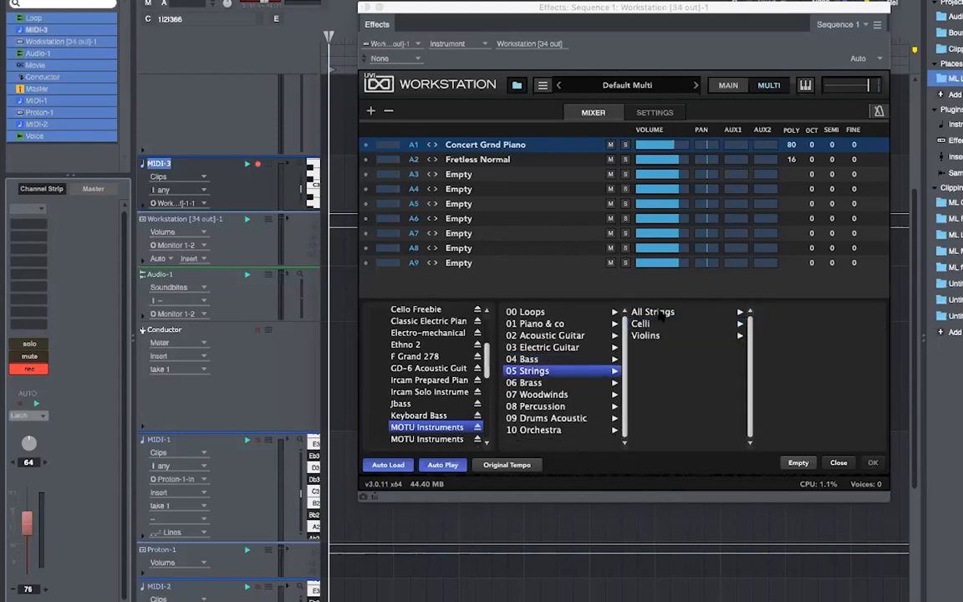
pyautogui.click(653, 312)
pyautogui.moveTo(764, 314); pyautogui.dragTo(467, 176)
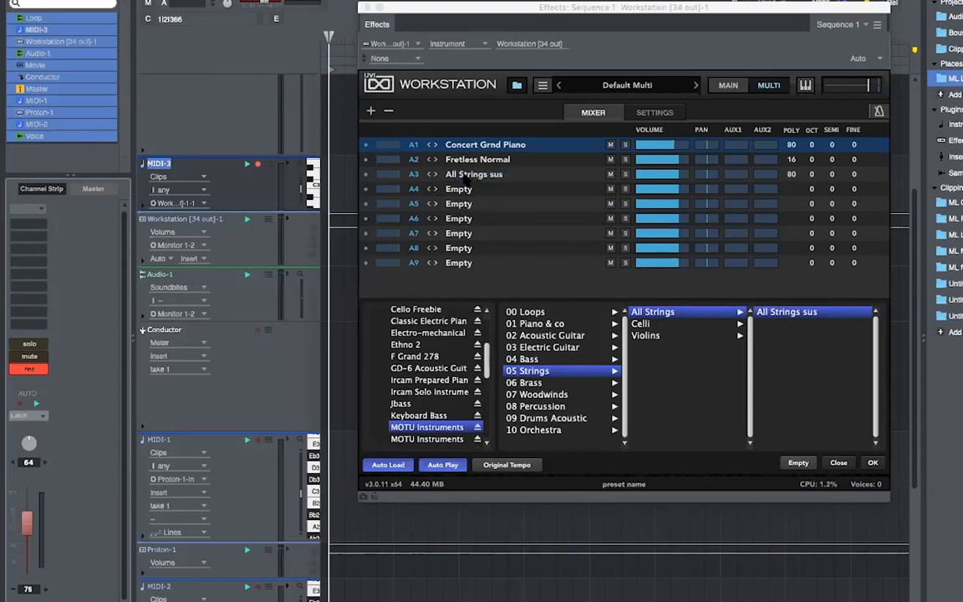
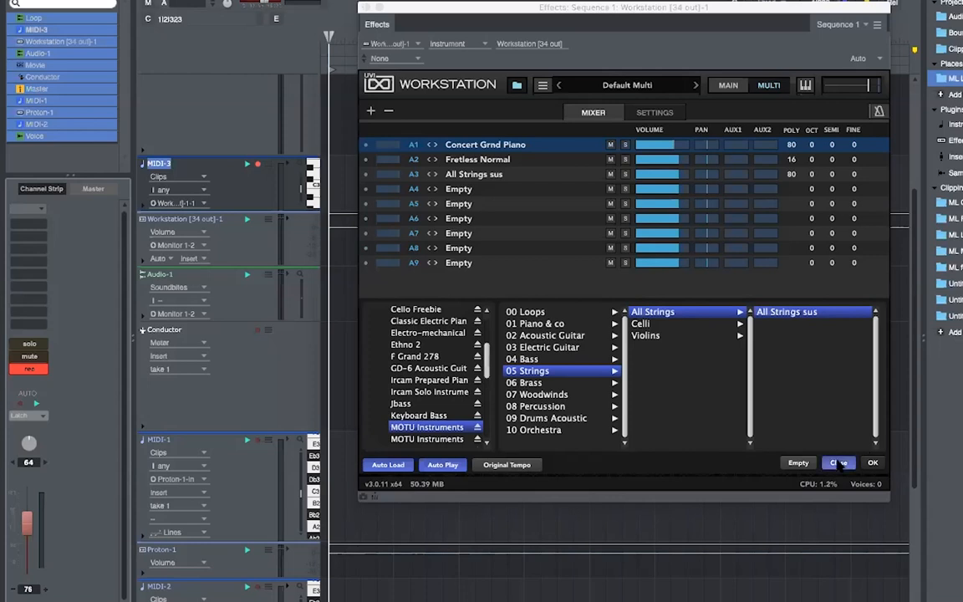
# - Confirm Concert Grnd Piano and close the Workstation preset browser
pyautogui.click(872, 462)
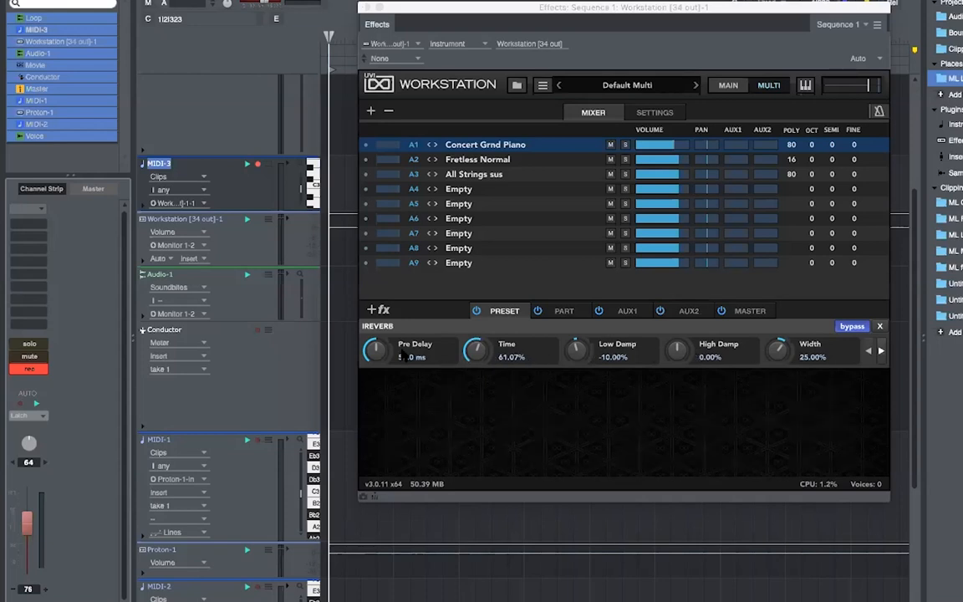
# - Raise the piano reverb's Wet to about 37%, delete Fretless Normal's IReverb, then view master effects
pyautogui.click(882, 351)
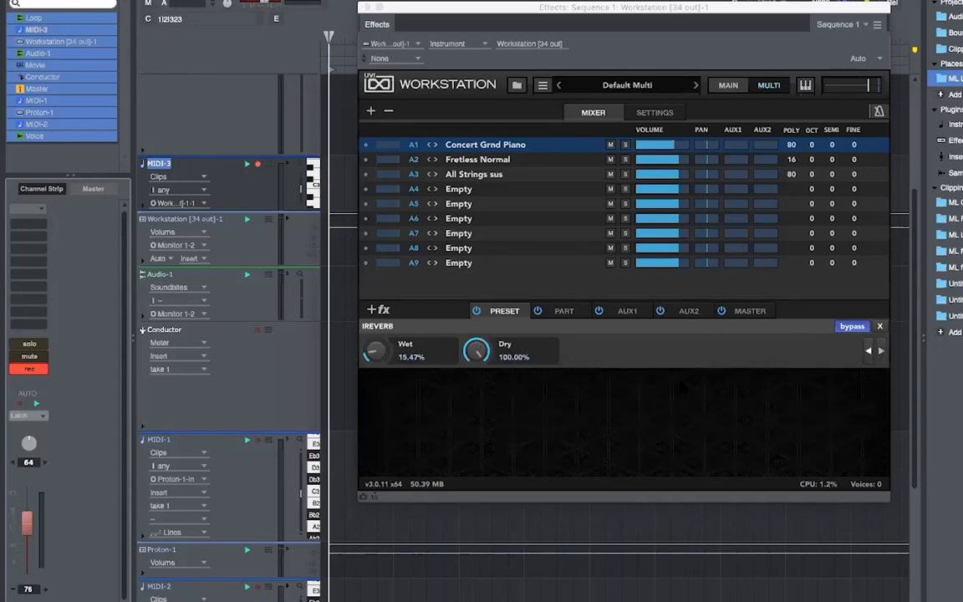
pyautogui.moveTo(378, 355); pyautogui.dragTo(365, 322)
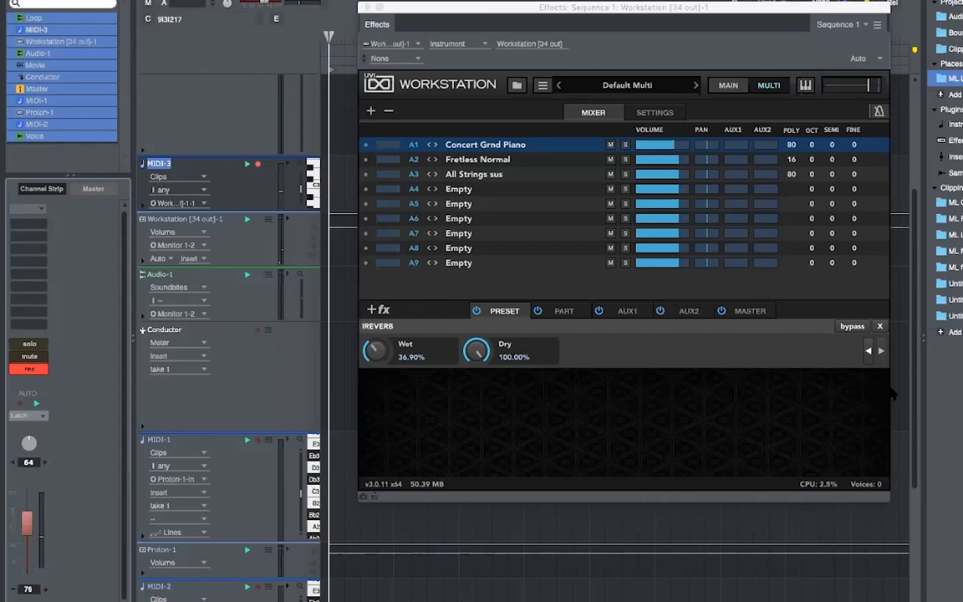
pyautogui.click(500, 161)
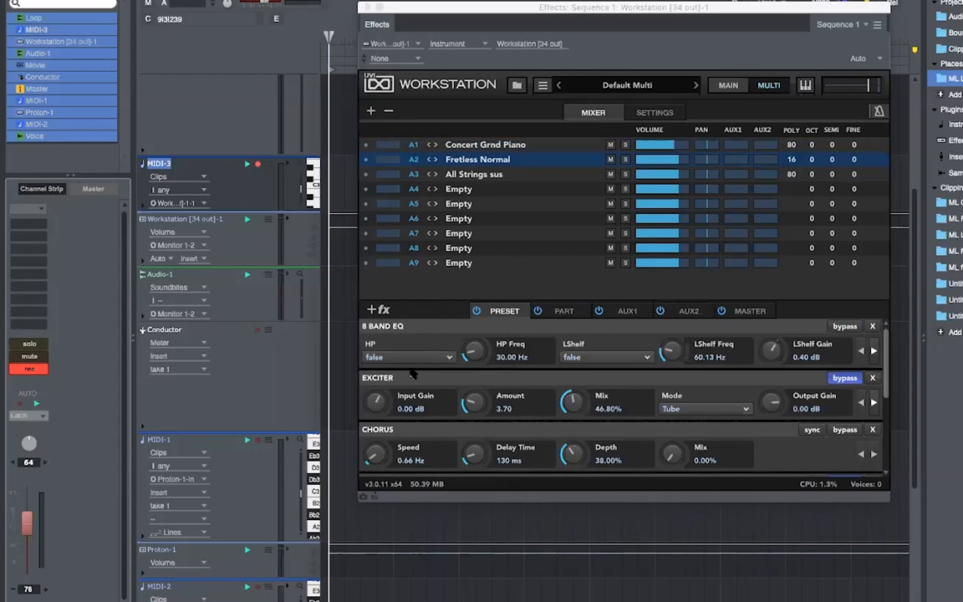
pyautogui.scroll(-3, 382, 372)
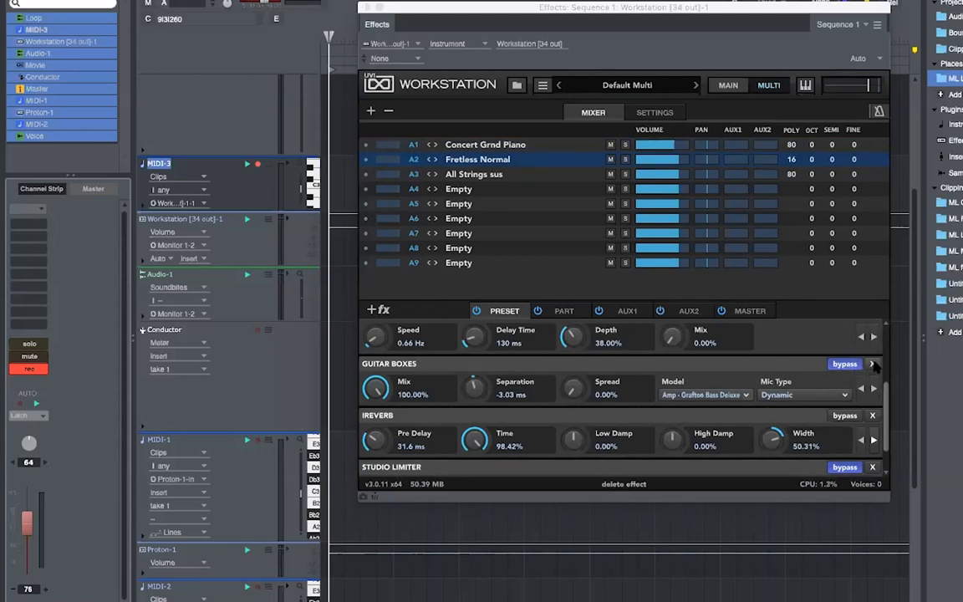
pyautogui.click(872, 417)
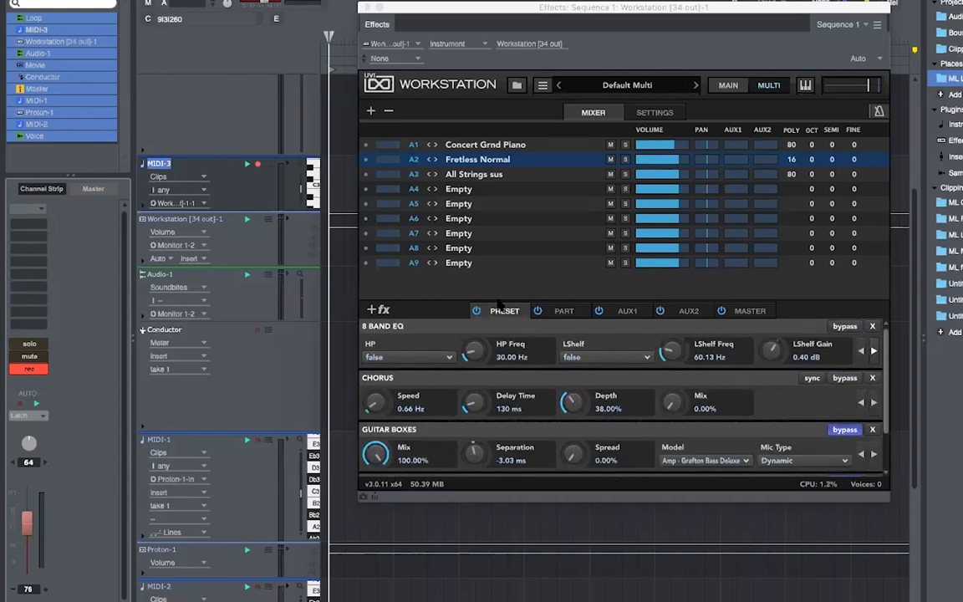
pyautogui.click(566, 311)
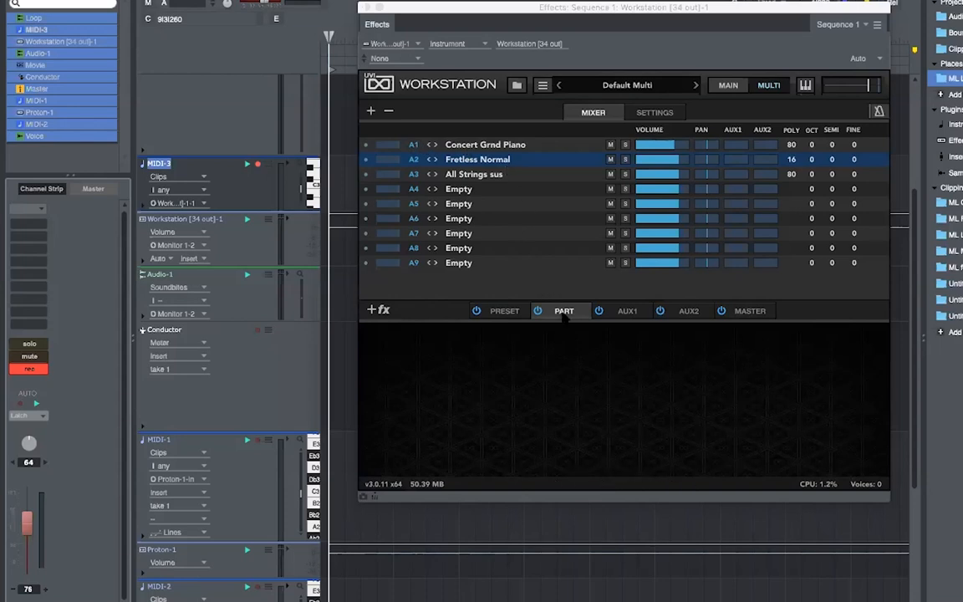
pyautogui.click(752, 312)
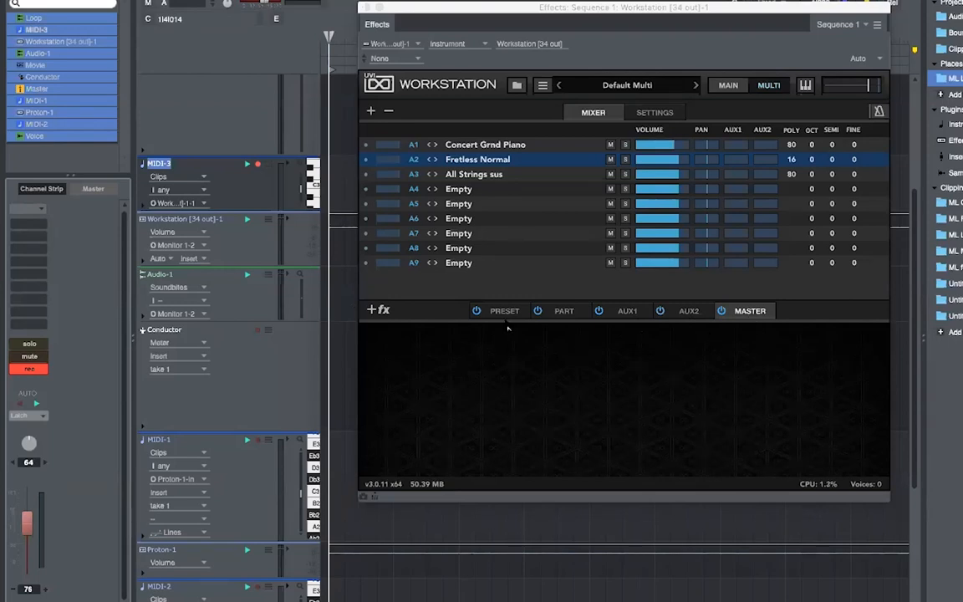
pyautogui.click(378, 309)
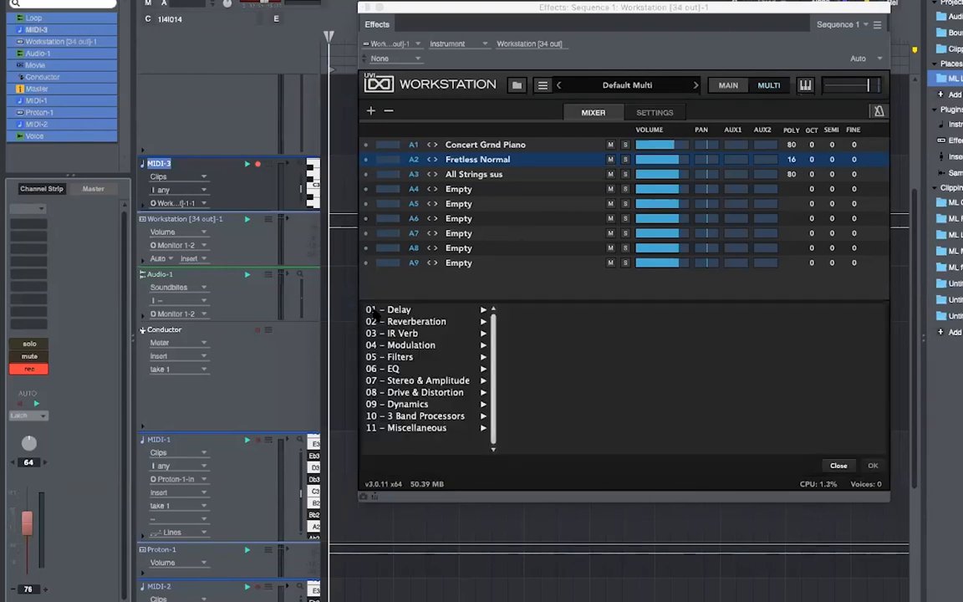
pyautogui.click(413, 322)
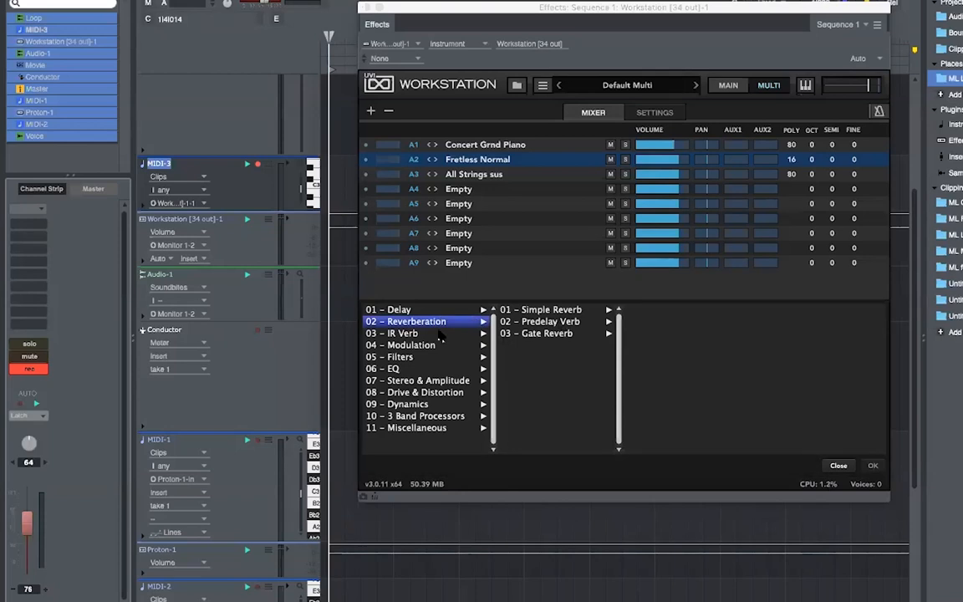
pyautogui.click(439, 334)
pyautogui.click(529, 321)
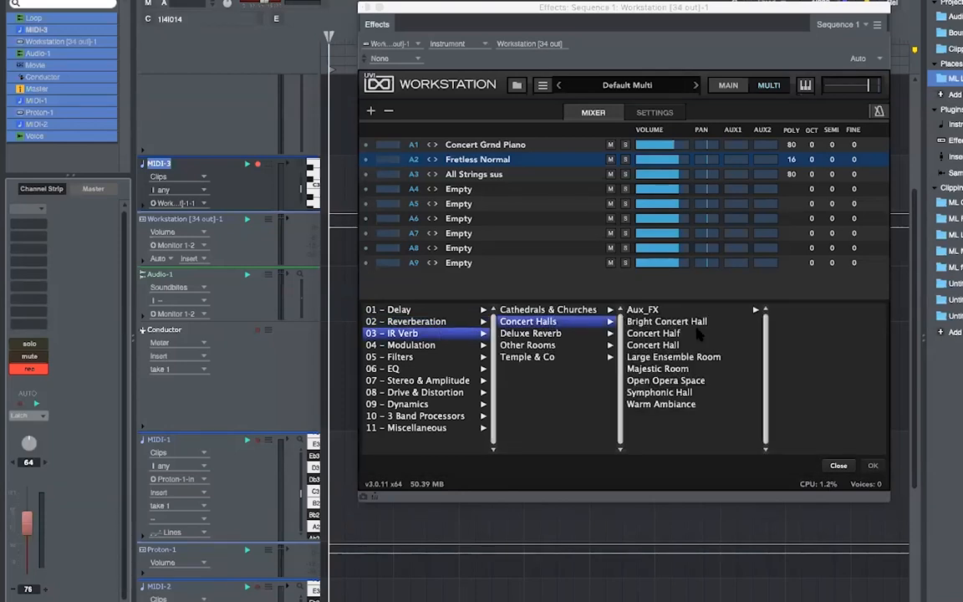
pyautogui.doubleClick(652, 345)
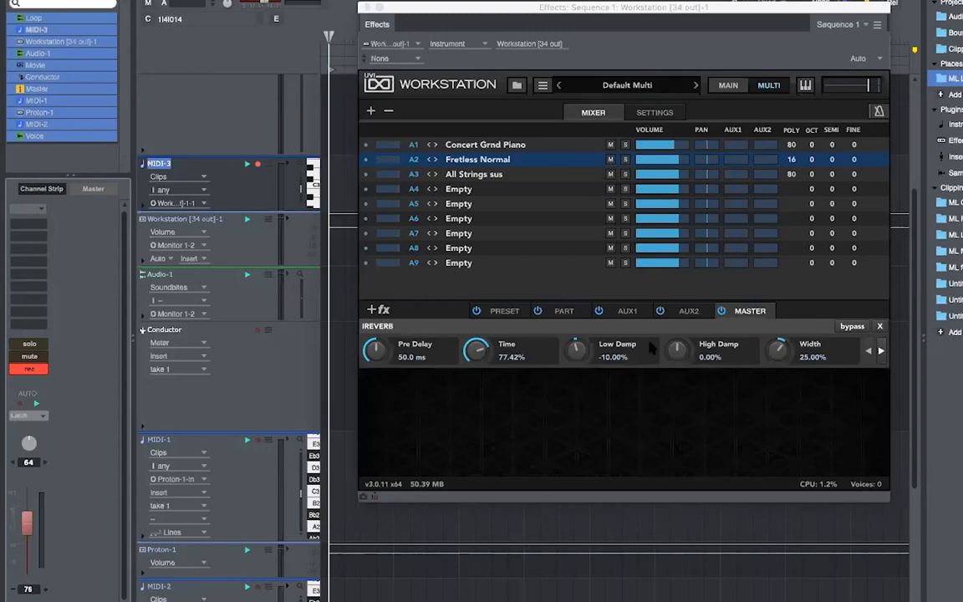
pyautogui.click(879, 326)
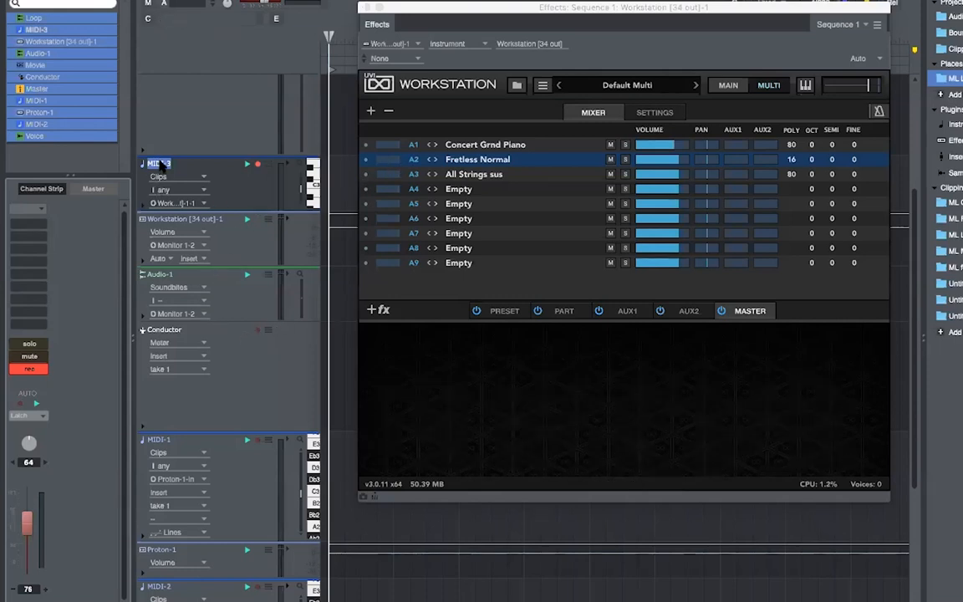
# - Add an enlarged MIDI-4 track and route its output to the Workstation
pyautogui.press('BackSpace')
pyautogui.press('BackSpace')
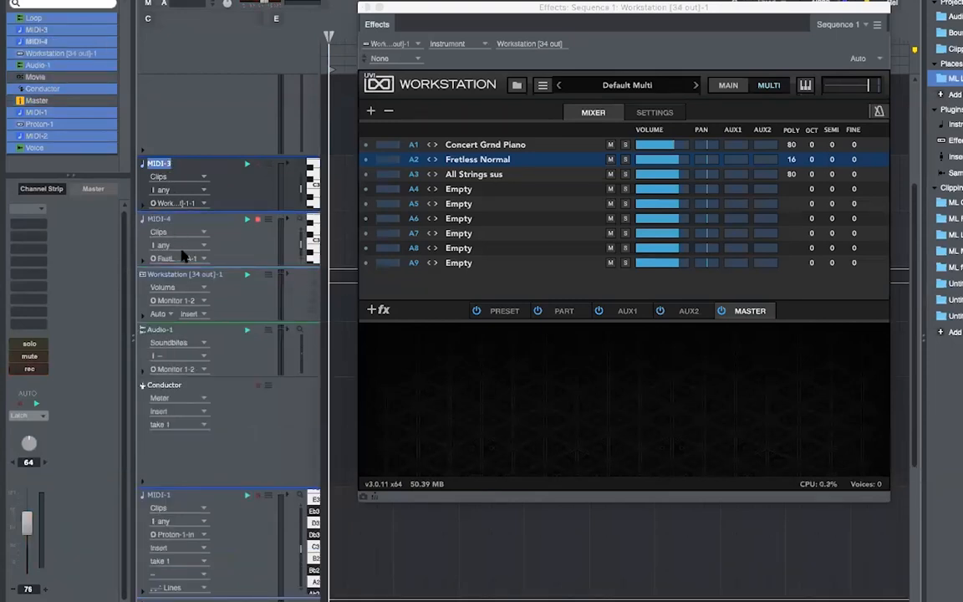
pyautogui.moveTo(216, 265); pyautogui.dragTo(217, 347)
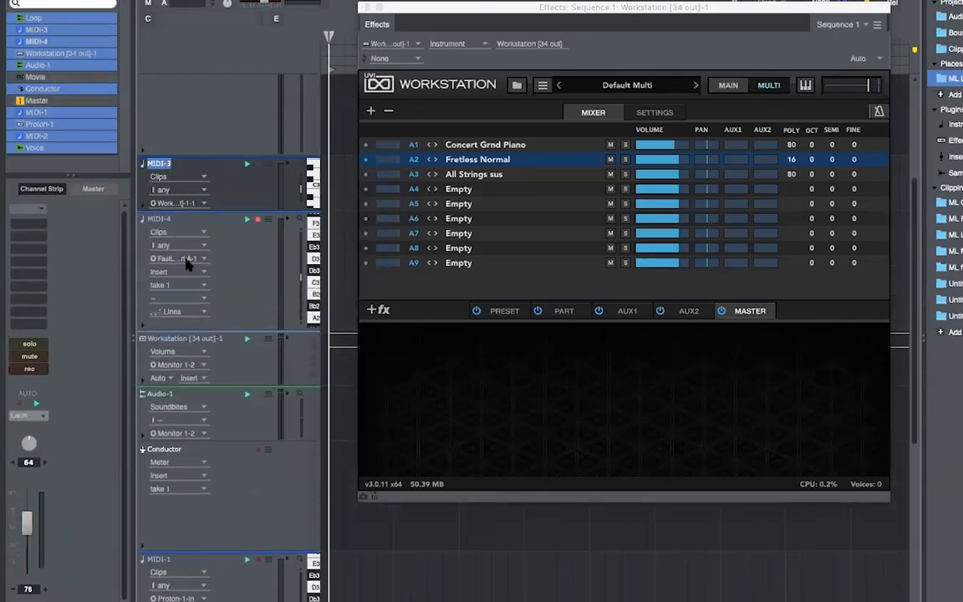
pyautogui.click(187, 260)
pyautogui.moveTo(189, 262)
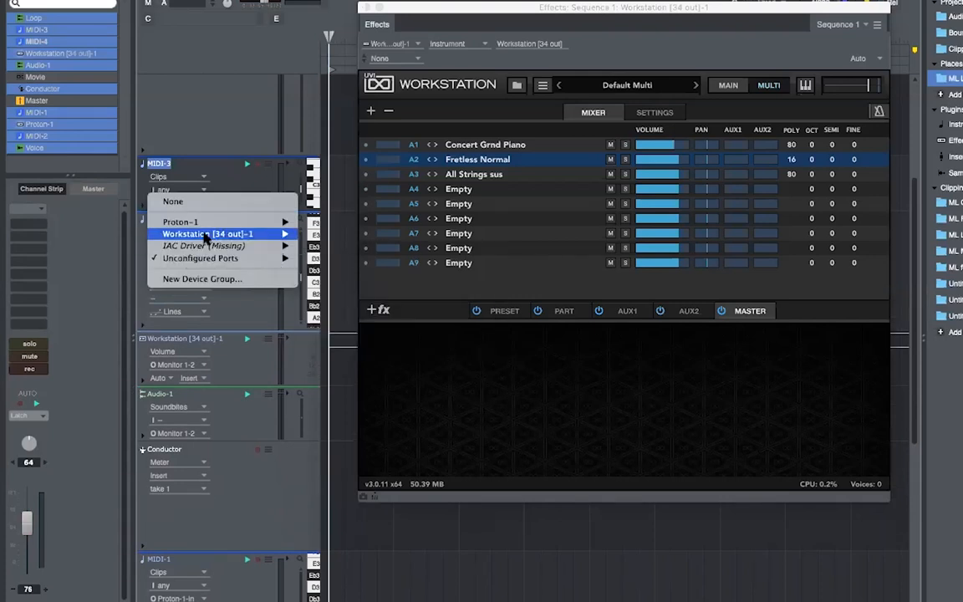
pyautogui.moveTo(209, 233)
pyautogui.click(318, 247)
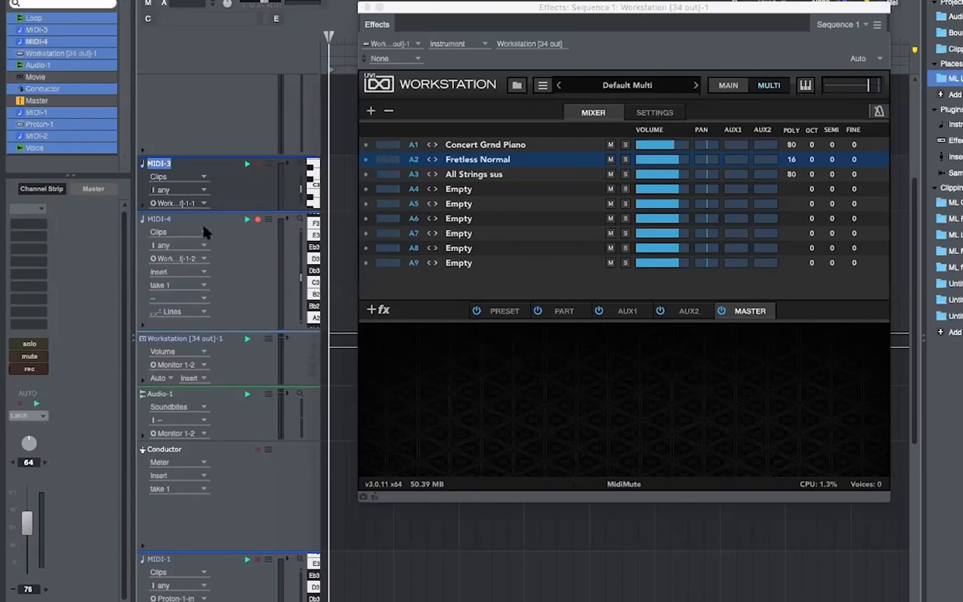
# - Send MIDI-4 to Workstation [34 out]-1-3 and lower its volume from 83 to 56
pyautogui.click(192, 264)
pyautogui.moveTo(192, 259)
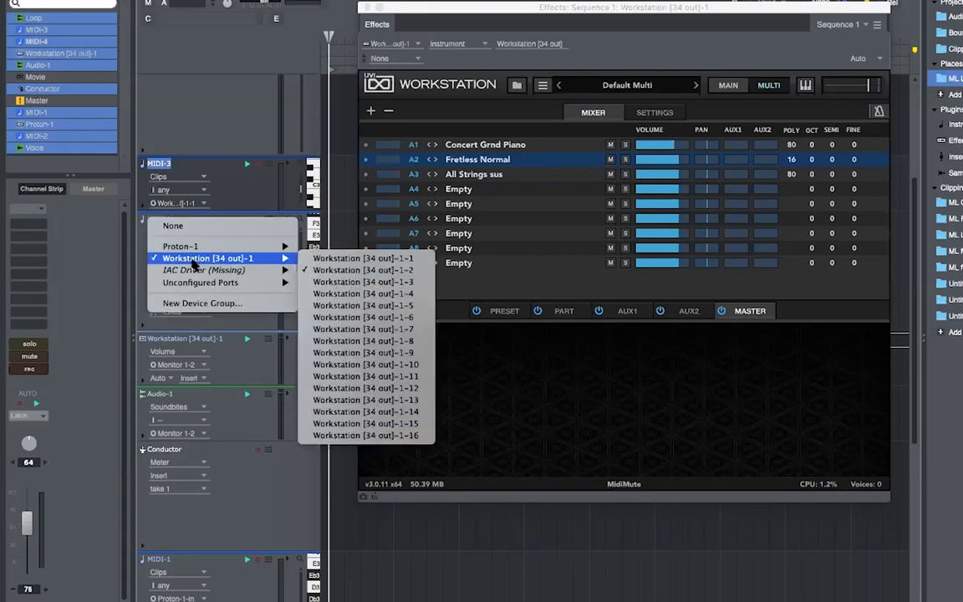
pyautogui.click(348, 282)
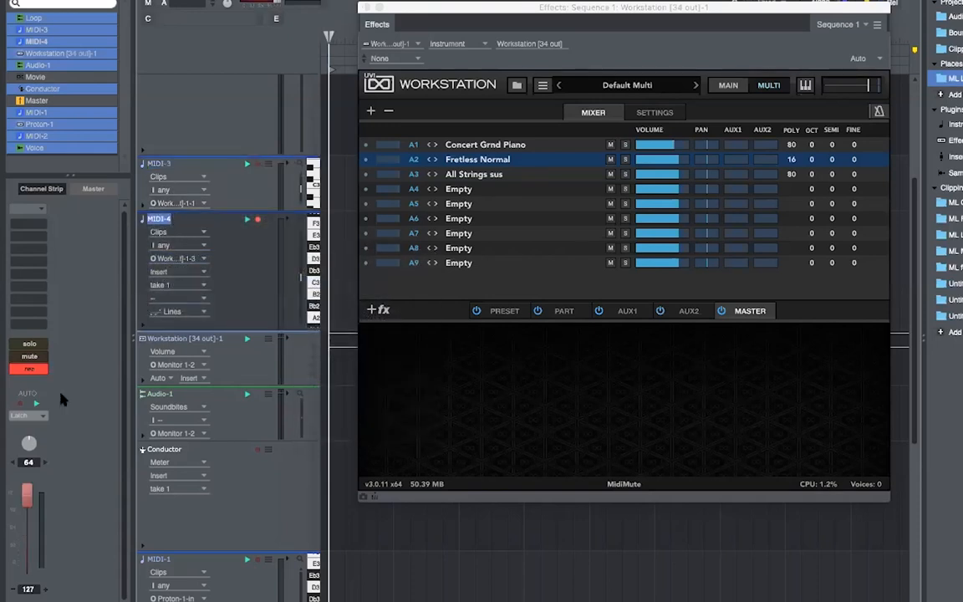
pyautogui.moveTo(30, 513); pyautogui.dragTo(31, 521)
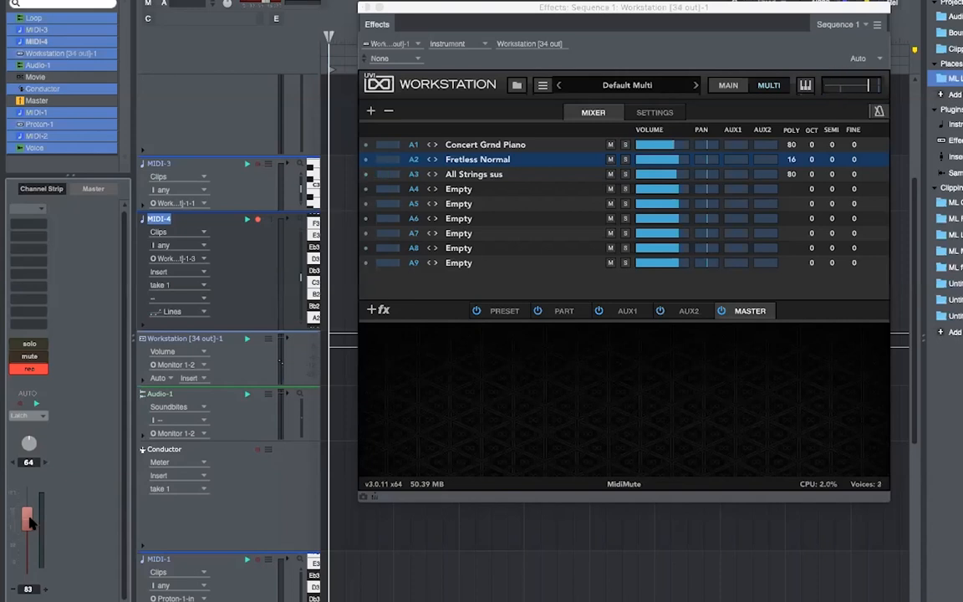
pyautogui.moveTo(29, 517); pyautogui.dragTo(30, 533)
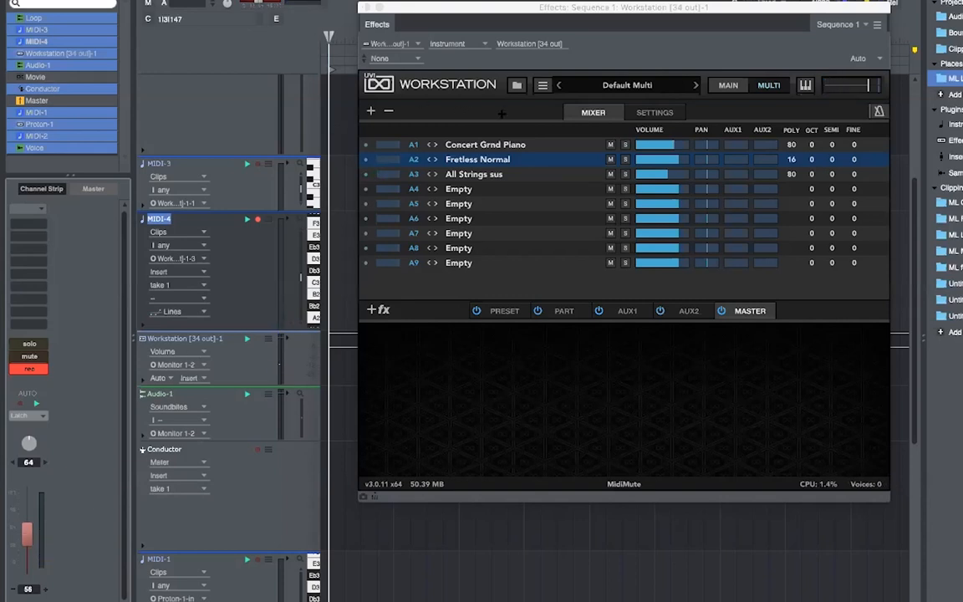
pyautogui.click(485, 175)
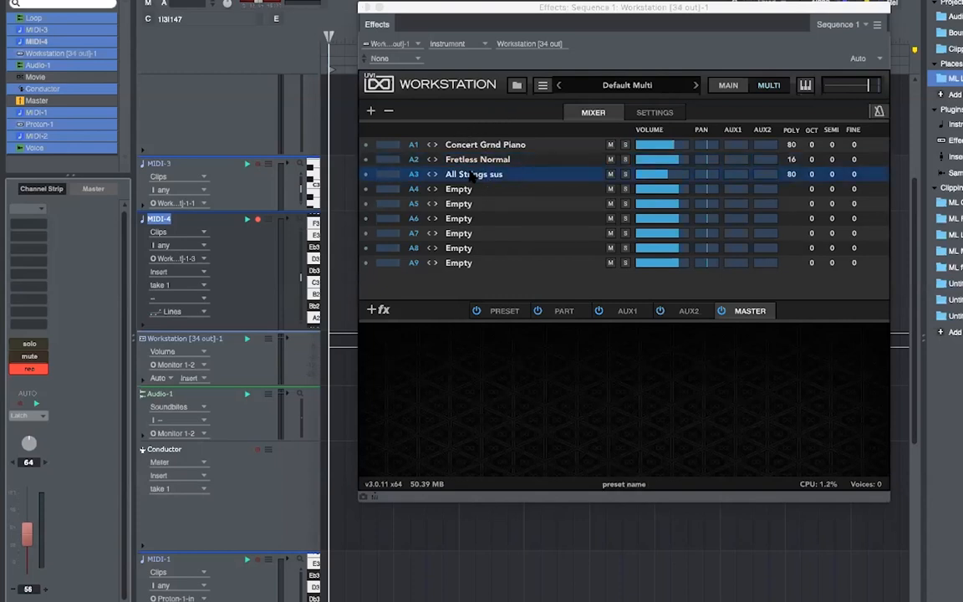
pyautogui.moveTo(520, 8); pyautogui.dragTo(522, 6)
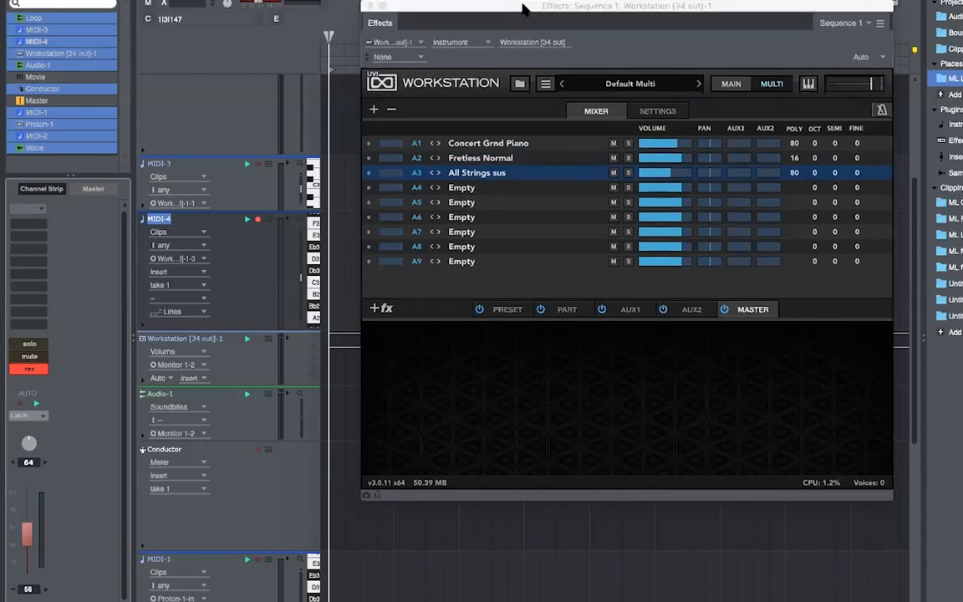
pyautogui.doubleClick(464, 187)
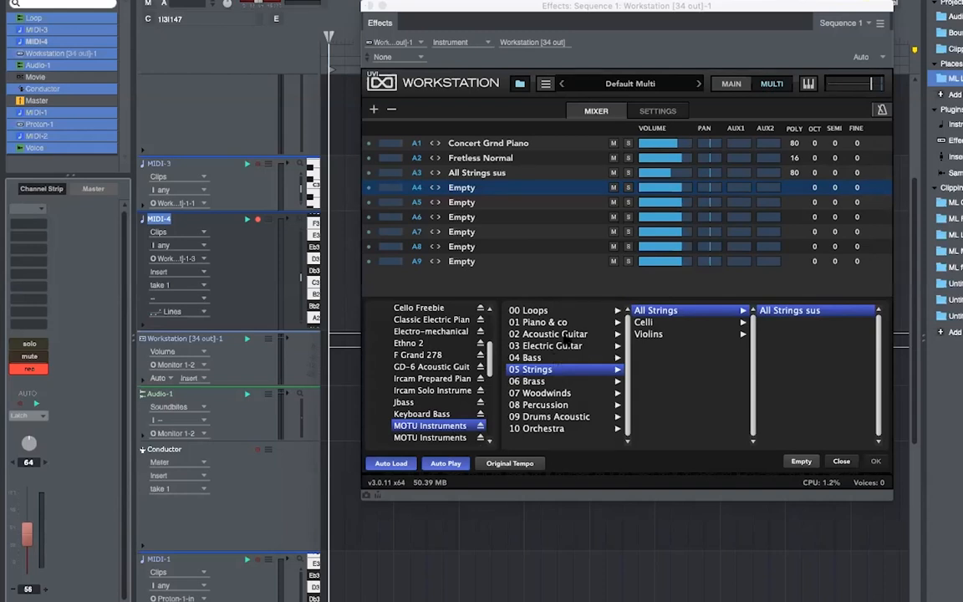
pyautogui.click(581, 346)
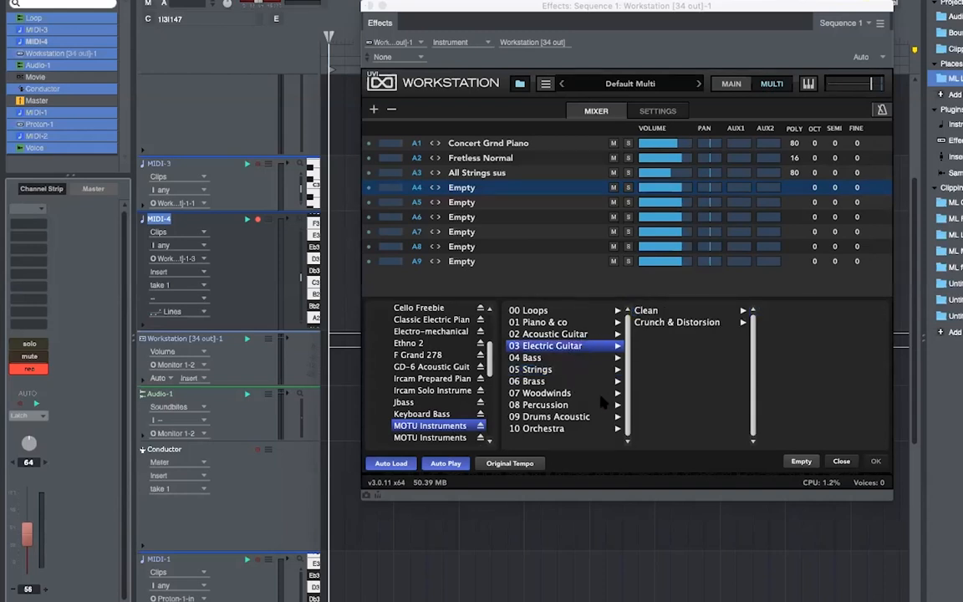
pyautogui.click(580, 380)
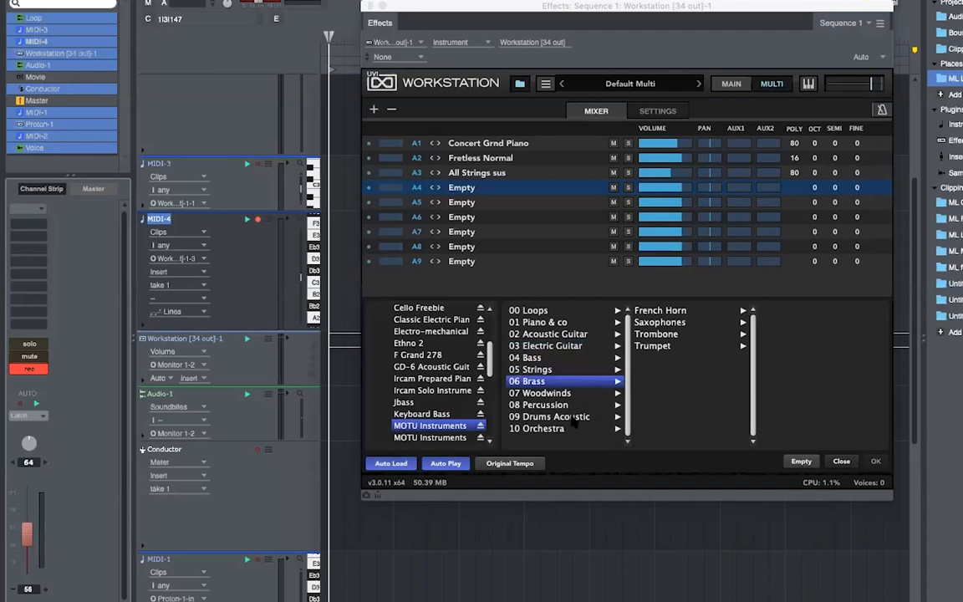
pyautogui.click(804, 460)
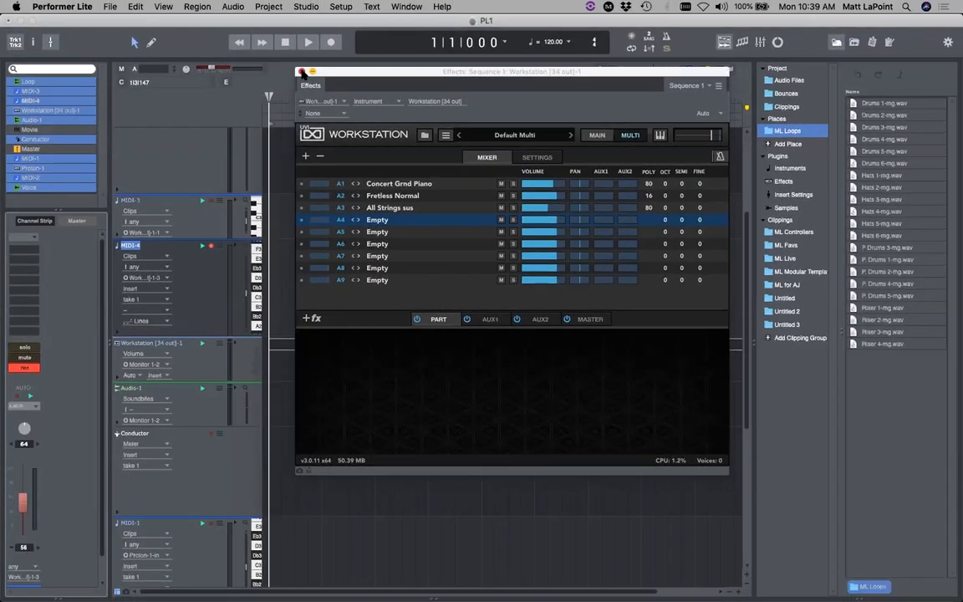
# - Close the Workstation plugin window and close PL1, saving changes
pyautogui.click(313, 61)
pyautogui.press('super+w')
pyautogui.press('Return')
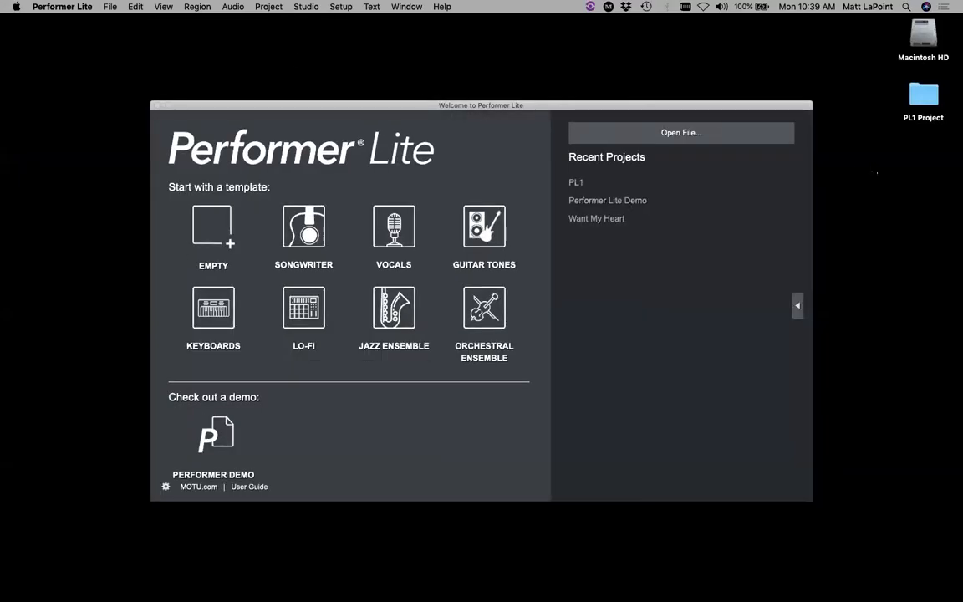
# - Create a new project named Orch1 from the Orchestral Ensemble template
pyautogui.click(877, 173)
pyautogui.moveTo(543, 115); pyautogui.dragTo(536, 103)
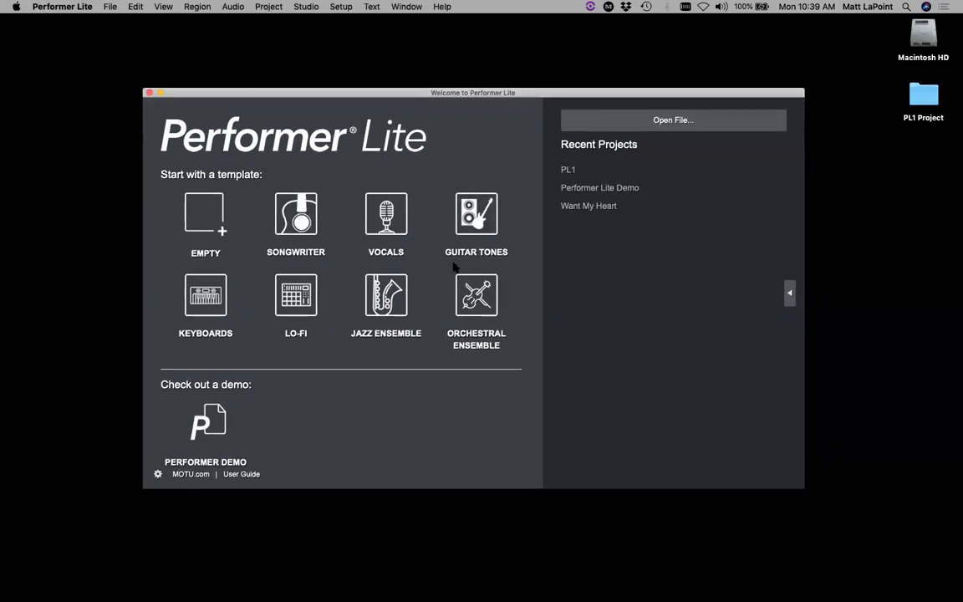
pyautogui.click(471, 313)
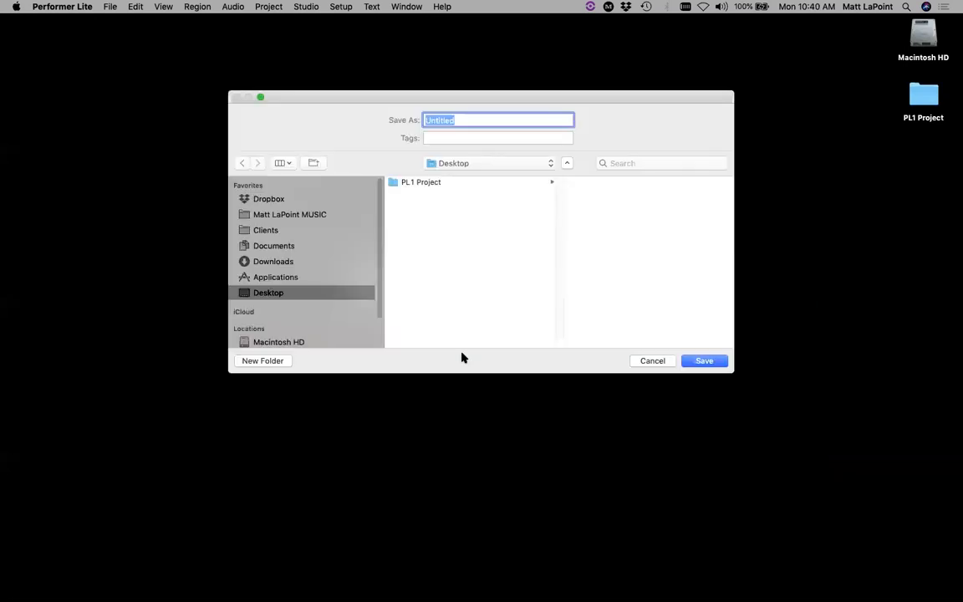
pyautogui.write('Orch1')
pyautogui.press('Return')
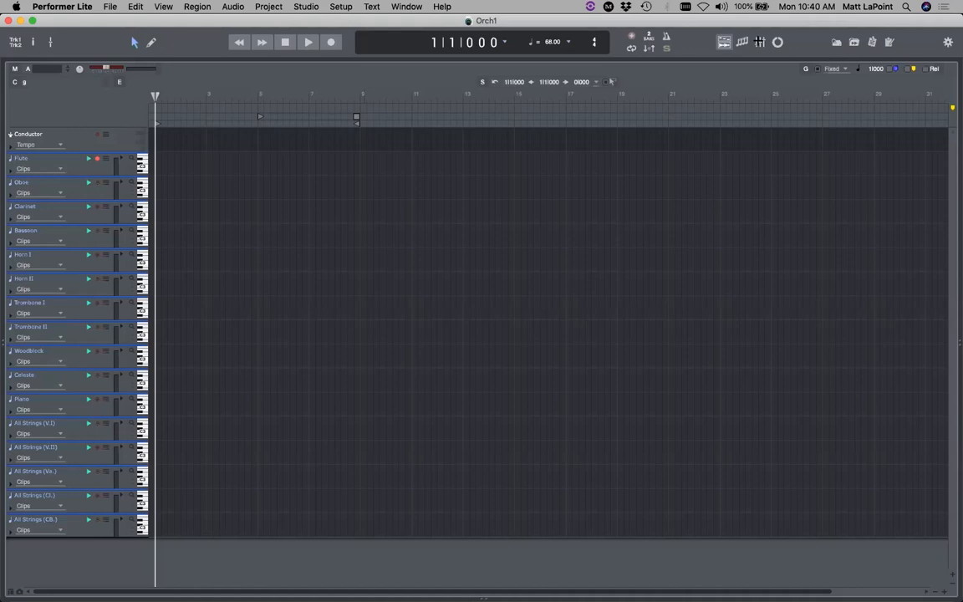
# - Check Orch1's Mixing Board, then switch to the Tracks view with the Conductor and Flute–All Strings (CB.) tracks
pyautogui.click(760, 42)
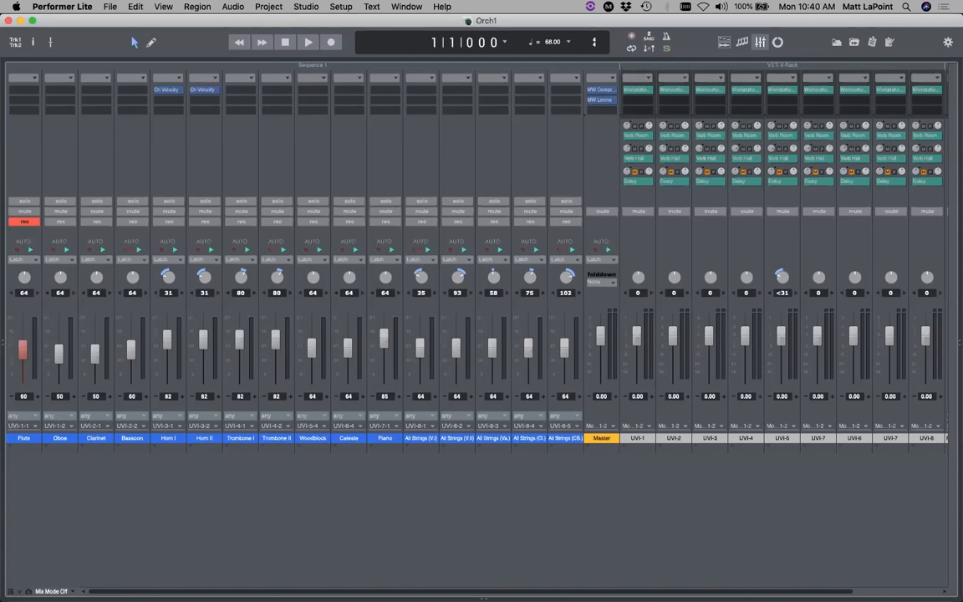
pyautogui.hscroll(5, 570, 580)
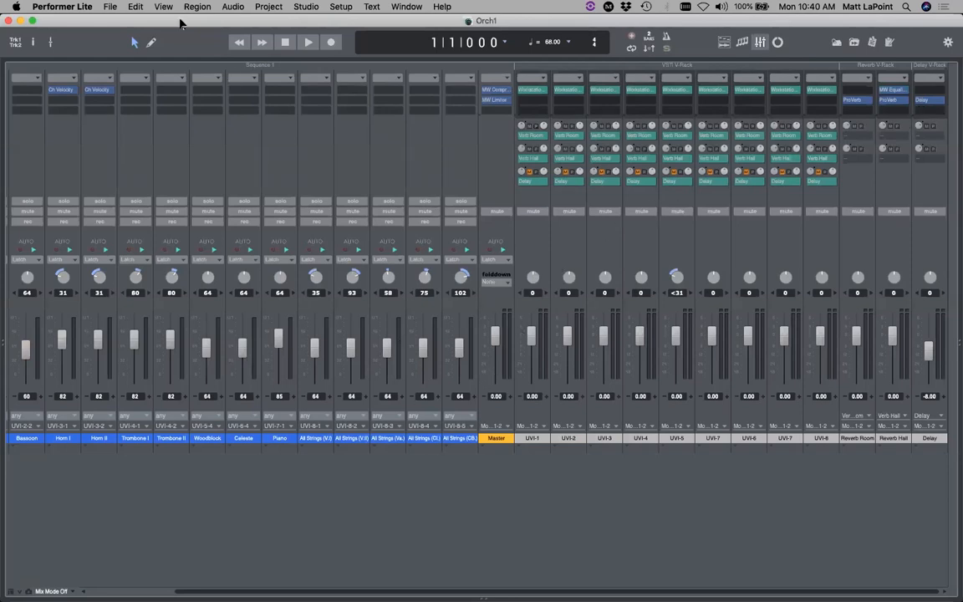
pyautogui.click(724, 42)
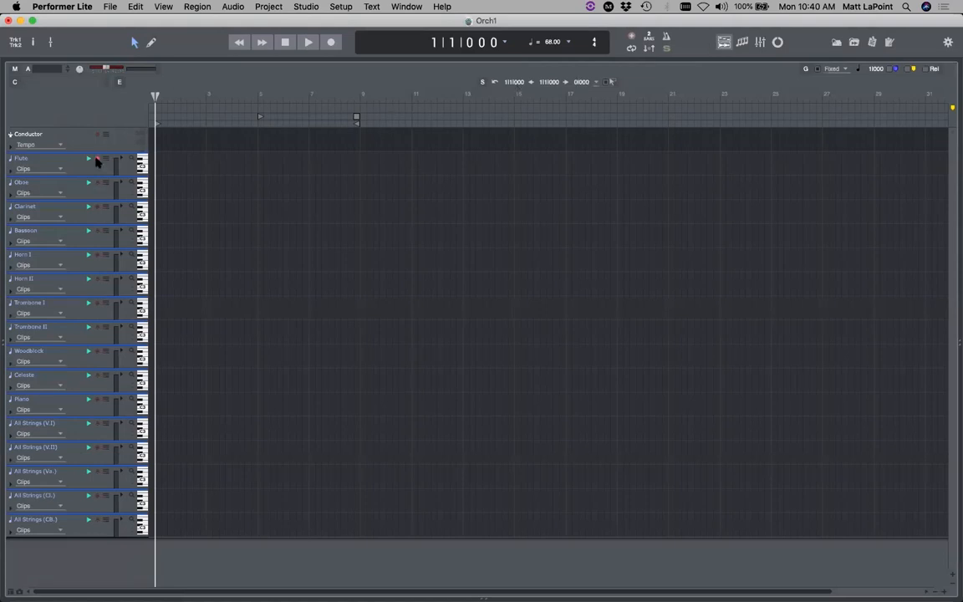
# - Move record-enable across the tracks and settle it on the Flute track
pyautogui.press('super+Down')
pyautogui.press('super+Up')
pyautogui.press('super+Up')
pyautogui.press('super+Down')
pyautogui.press('super+Down')
pyautogui.press('super+Down')
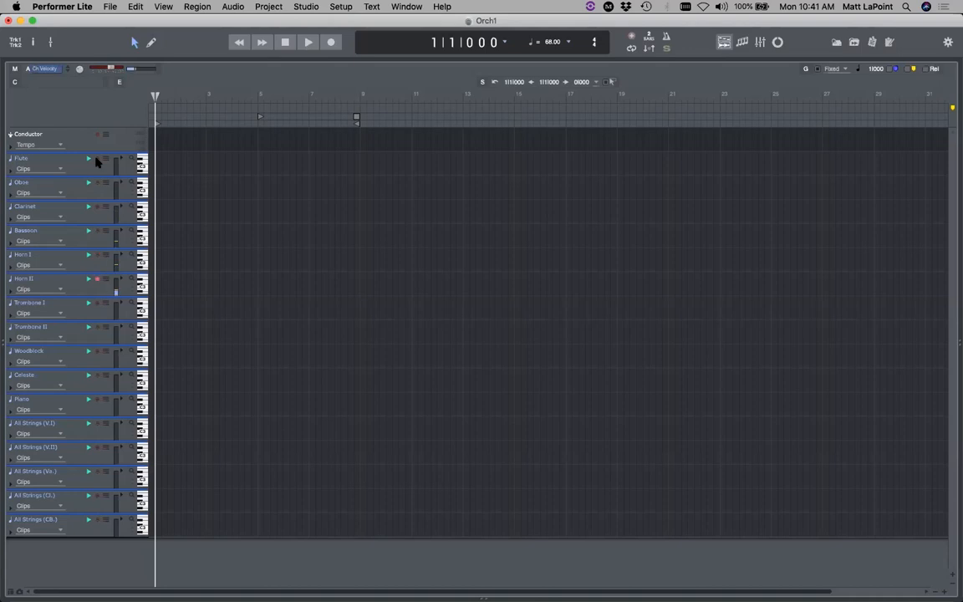
pyautogui.press('super+Down')
pyautogui.press('super+Down')
pyautogui.click(98, 158)
# - Record the flute part from bar 1, stopping at 2|2|380
pyautogui.click(332, 43)
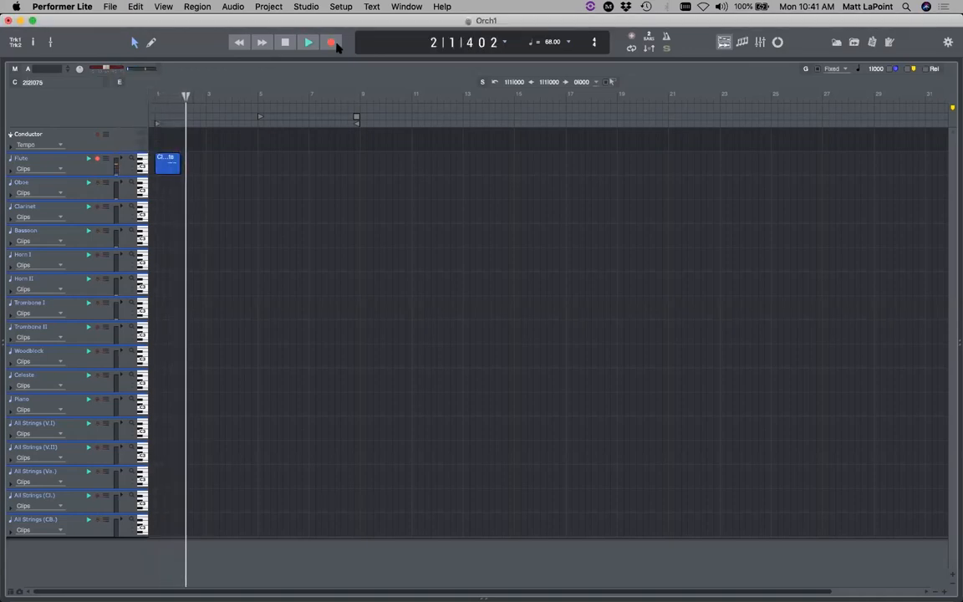
pyautogui.press('space')
pyautogui.press('super+s')
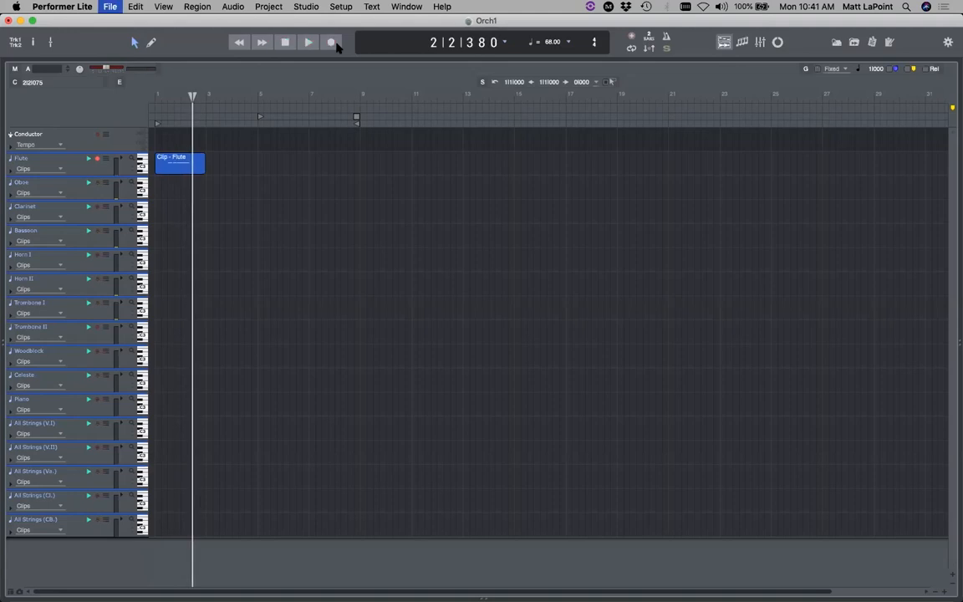
# - Select all tracks and narrow the selection to bars 1–4
pyautogui.click(370, 199)
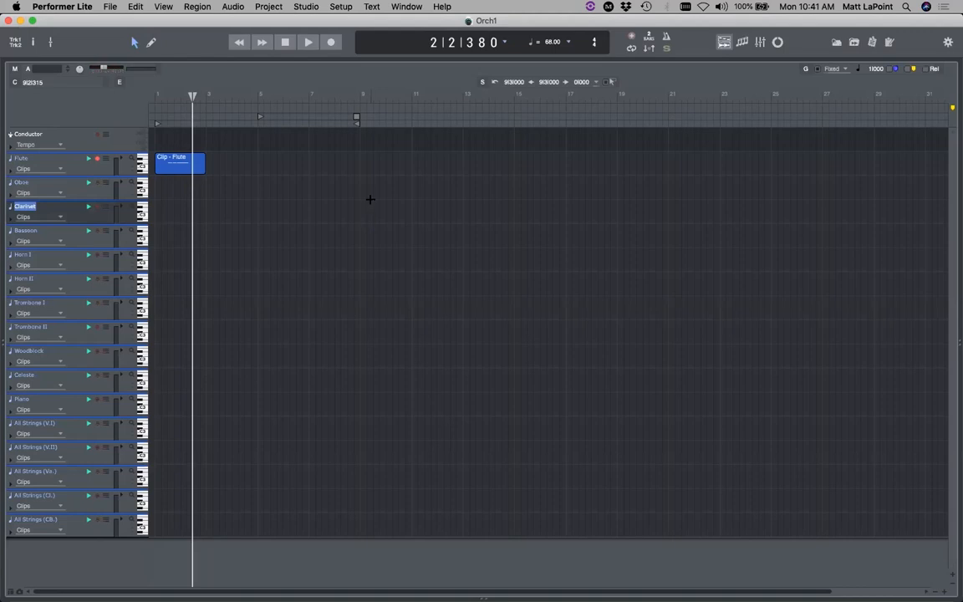
pyautogui.press('super+a')
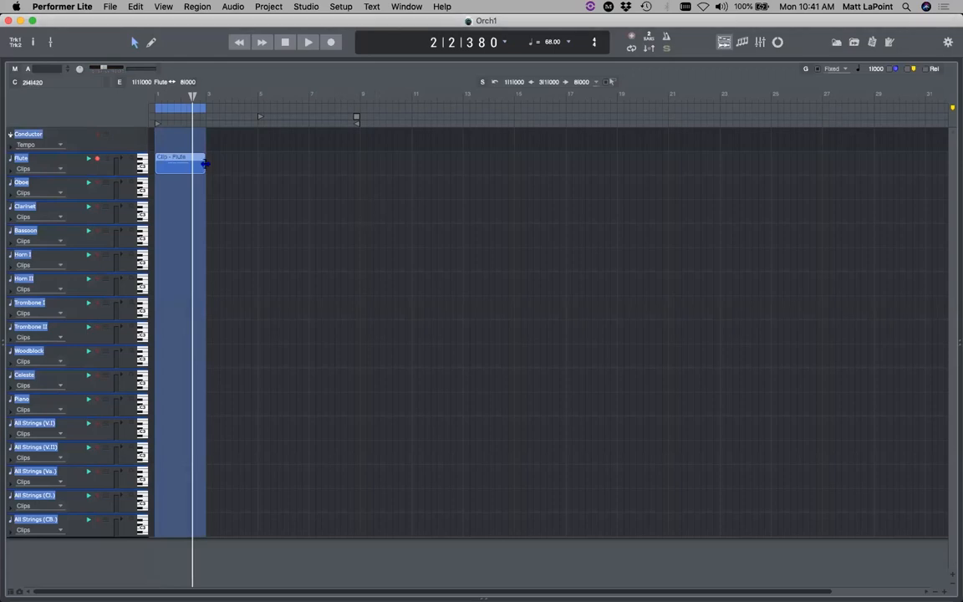
pyautogui.moveTo(238, 97); pyautogui.dragTo(144, 107)
pyautogui.press('super+s')
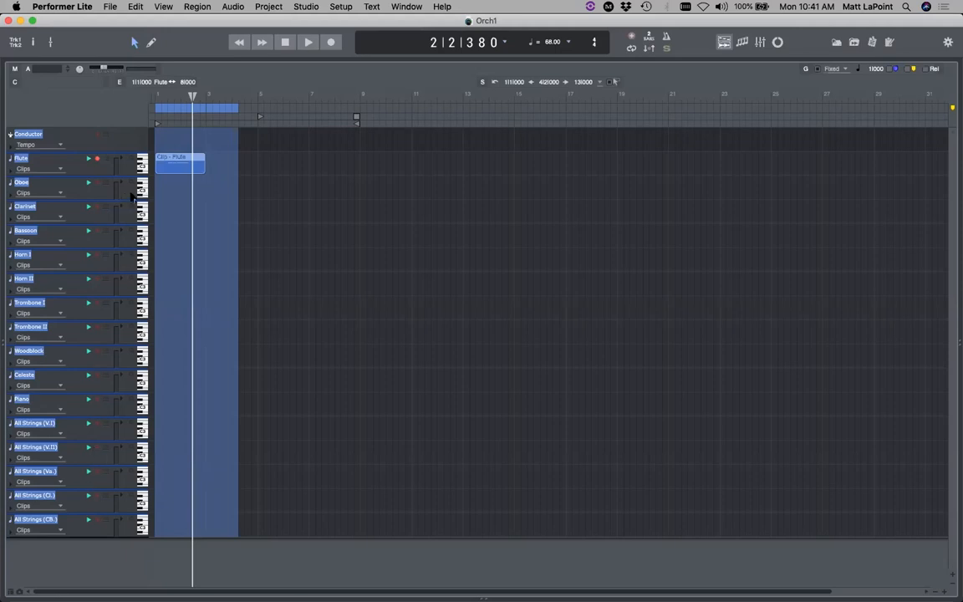
# - Open File > Bounce to Disk for the selection and move the dialog aside
pyautogui.click(111, 8)
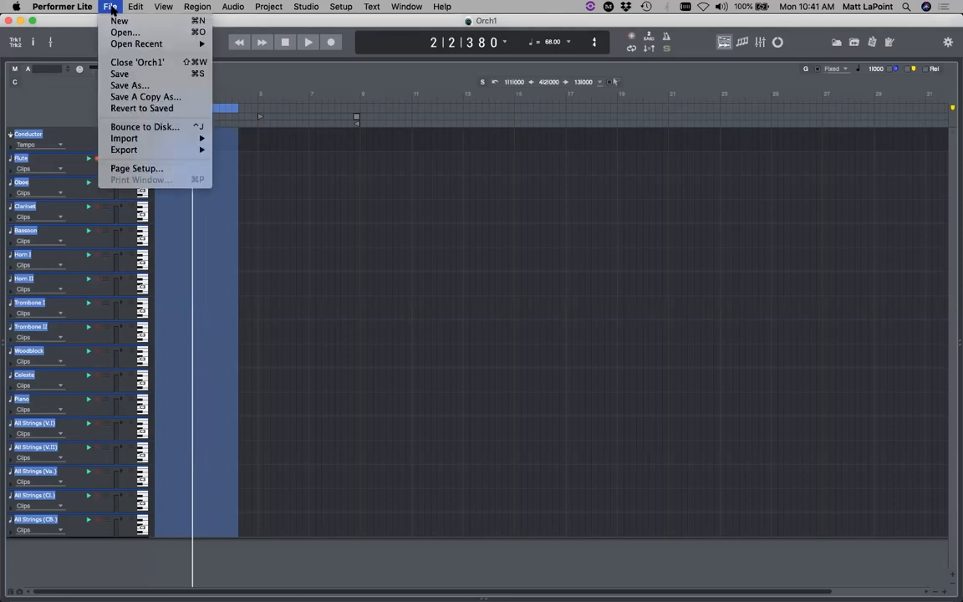
pyautogui.click(151, 128)
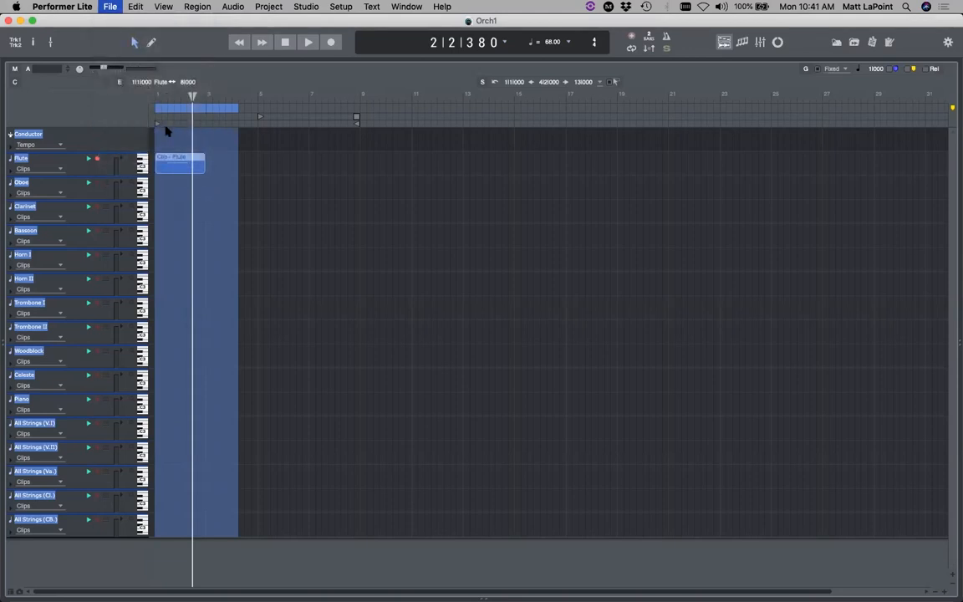
pyautogui.moveTo(533, 167); pyautogui.dragTo(454, 154)
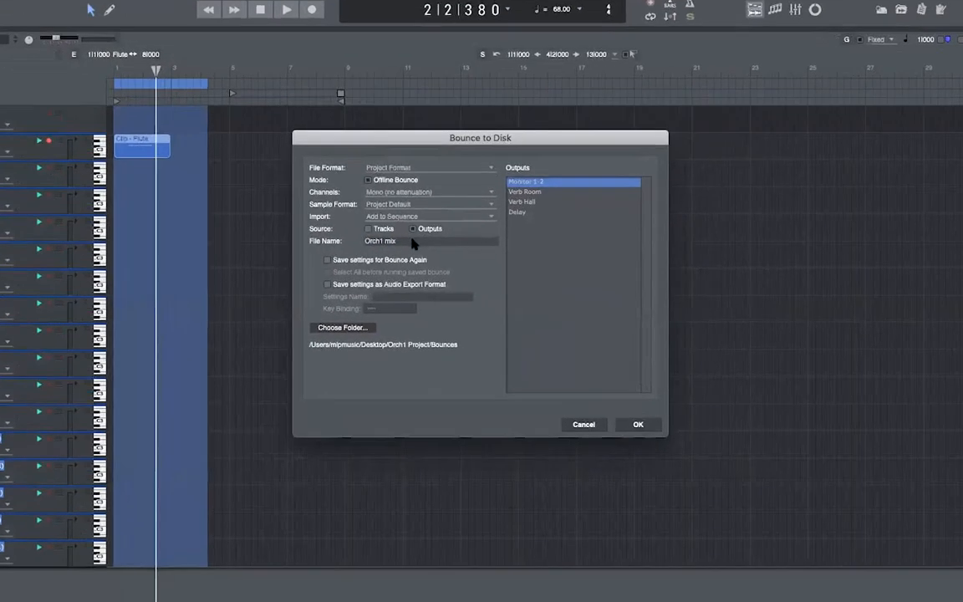
# - Bounce the selection to disk with the file name 'Flute 2 bars'
pyautogui.moveTo(412, 243); pyautogui.dragTo(316, 223)
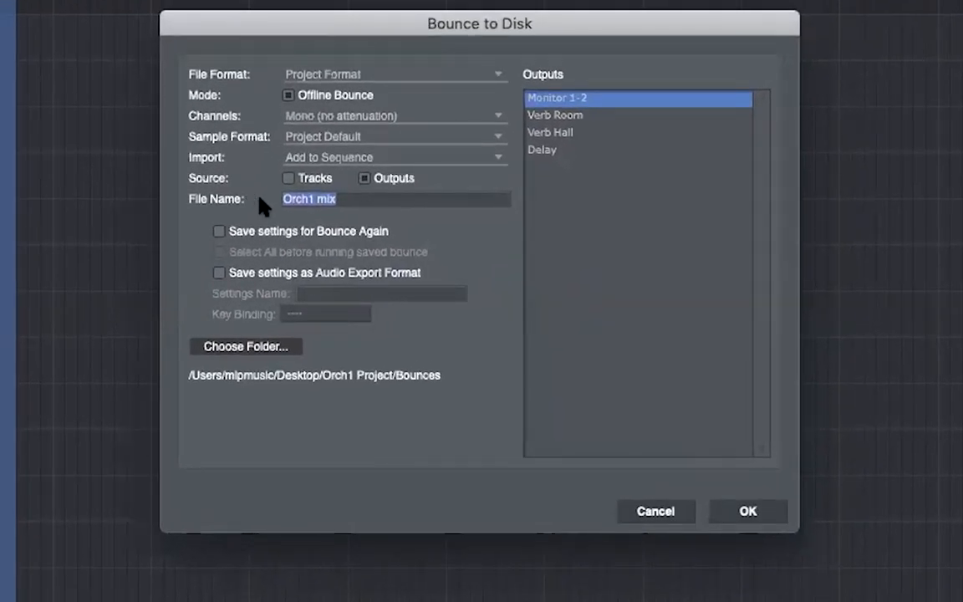
pyautogui.write('Flute 2 bars')
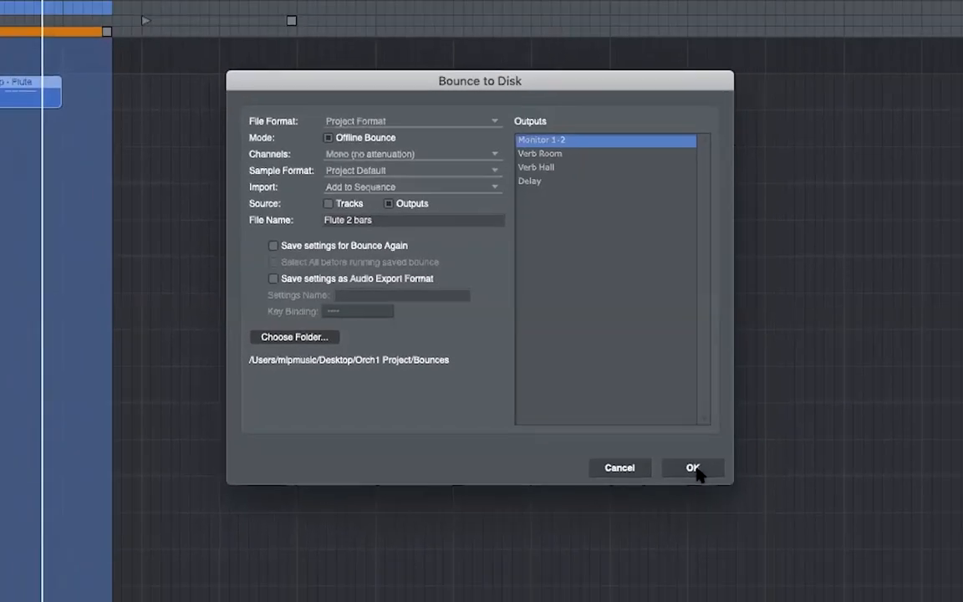
pyautogui.click(750, 513)
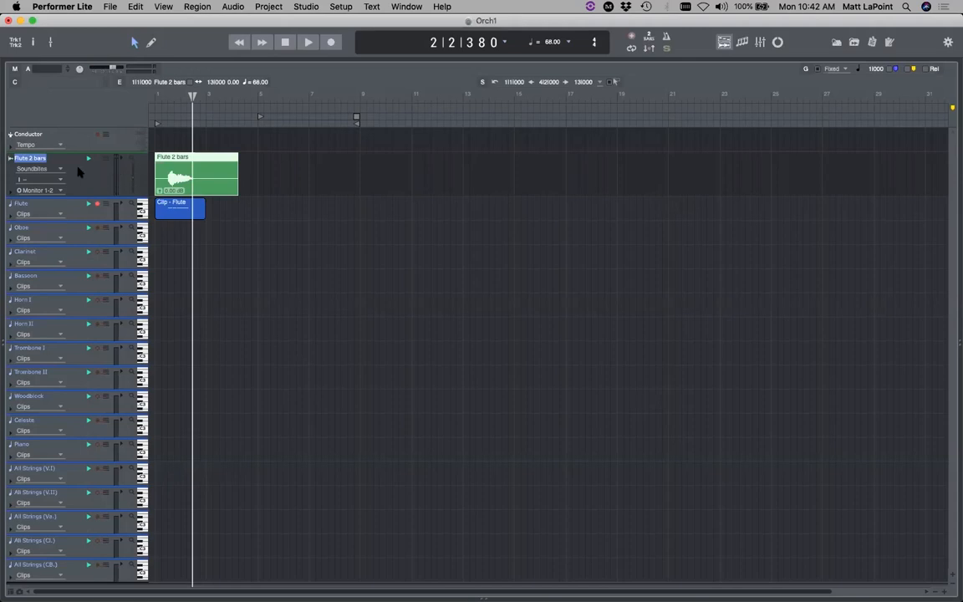
# - Undo the mono bounce and re-bounce 'Flute 2 bars' with Channels set to Stereo
pyautogui.press('super+z')
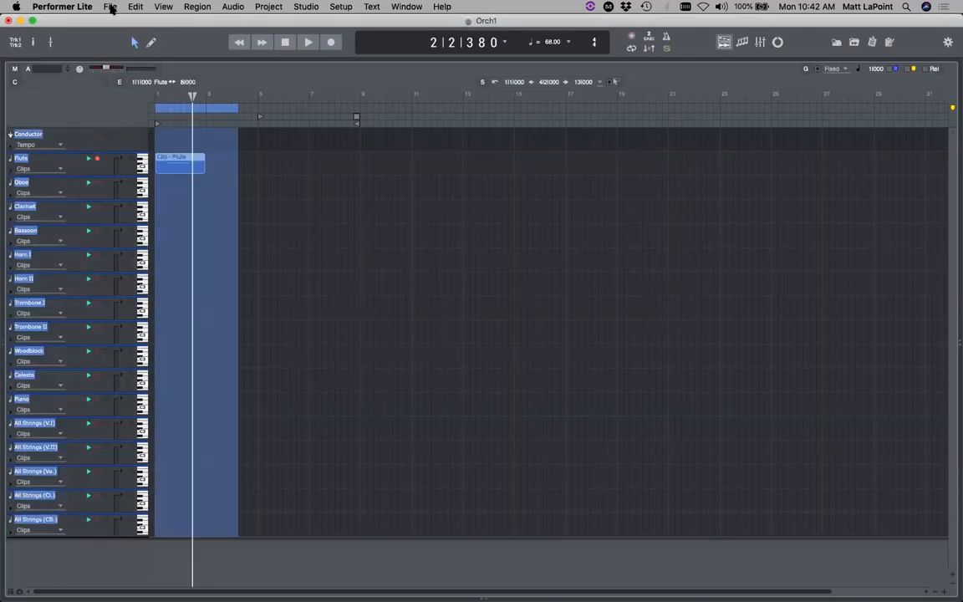
pyautogui.click(107, 7)
pyautogui.click(164, 127)
pyautogui.click(441, 204)
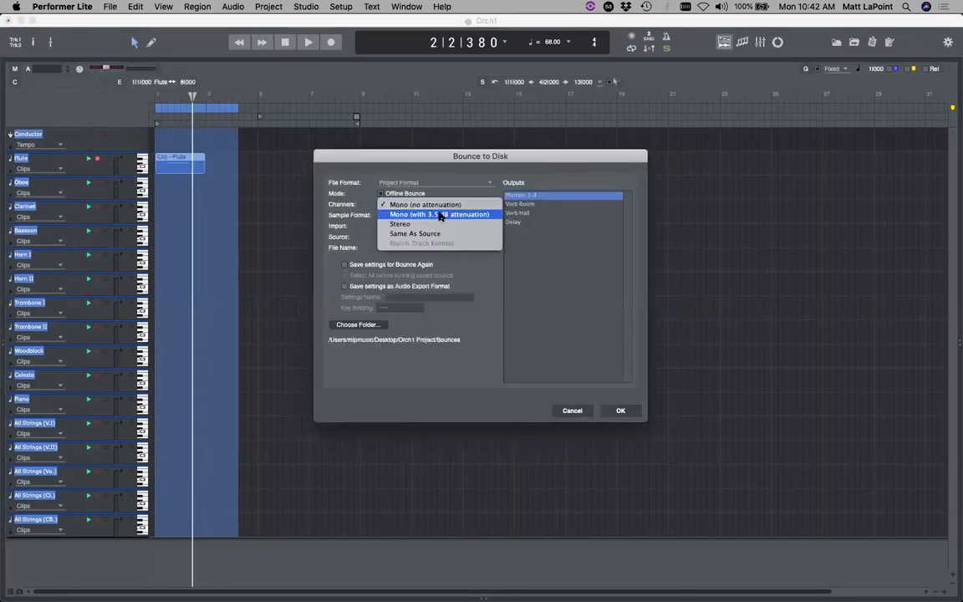
pyautogui.click(432, 224)
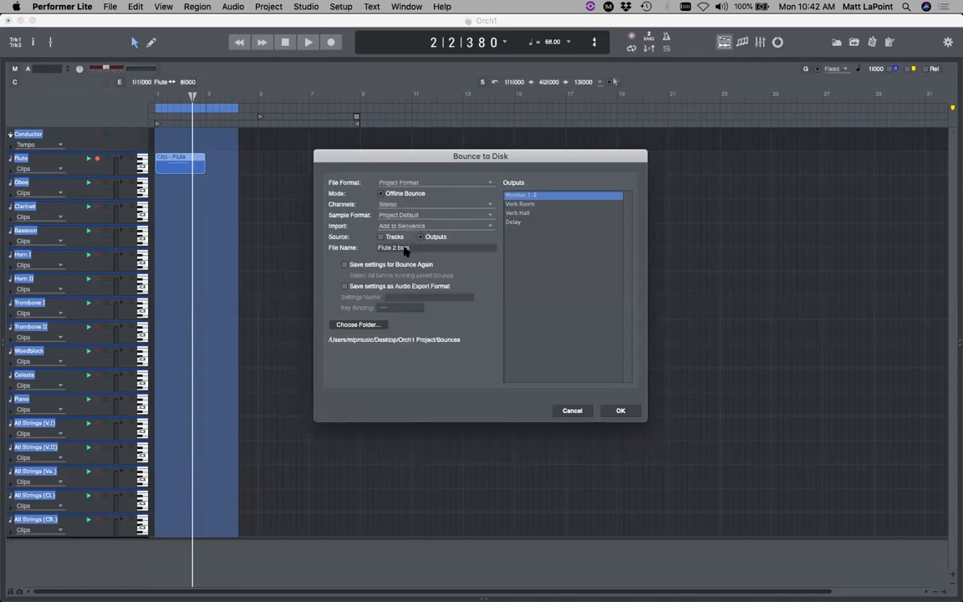
pyautogui.click(624, 414)
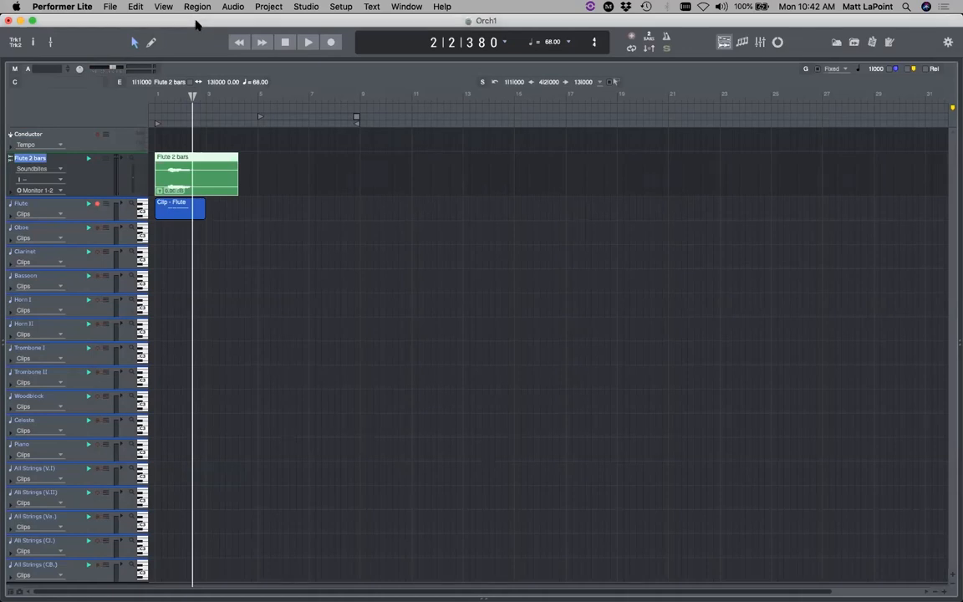
# - Hide Performer Lite and open Orch1 Project > Bounces in Finder
pyautogui.click(77, 6)
pyautogui.click(84, 70)
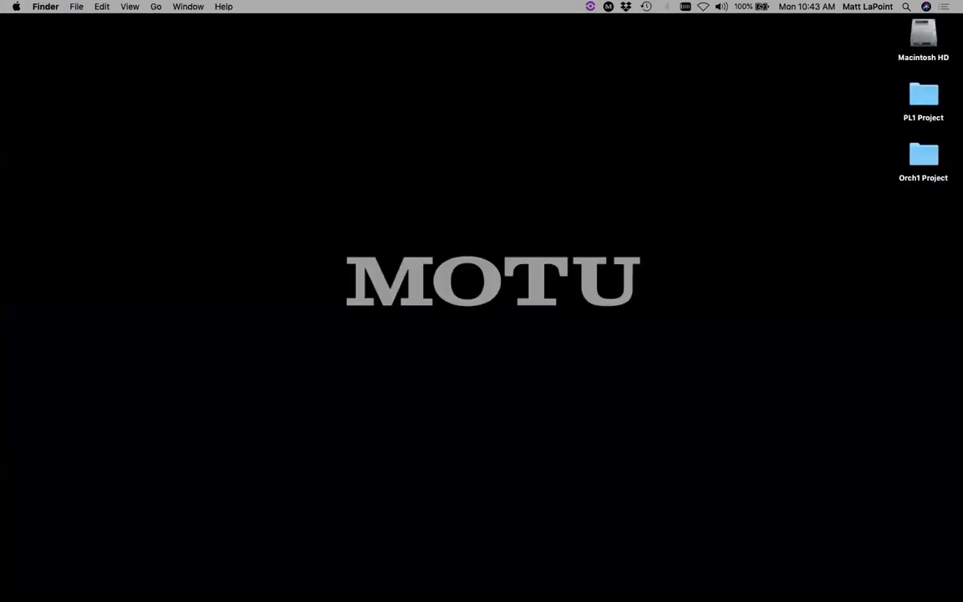
pyautogui.doubleClick(924, 152)
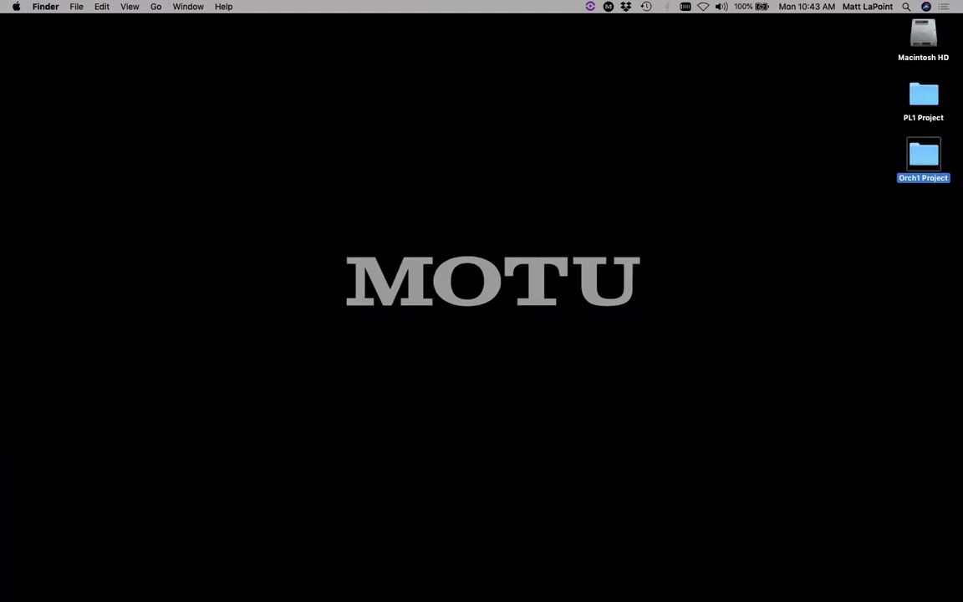
pyautogui.click(535, 167)
# - Enlarge the Finder window, check Flute 2 bars.wav, and return to Performer Lite
pyautogui.moveTo(354, 114); pyautogui.dragTo(274, 100)
pyautogui.moveTo(632, 344); pyautogui.dragTo(799, 467)
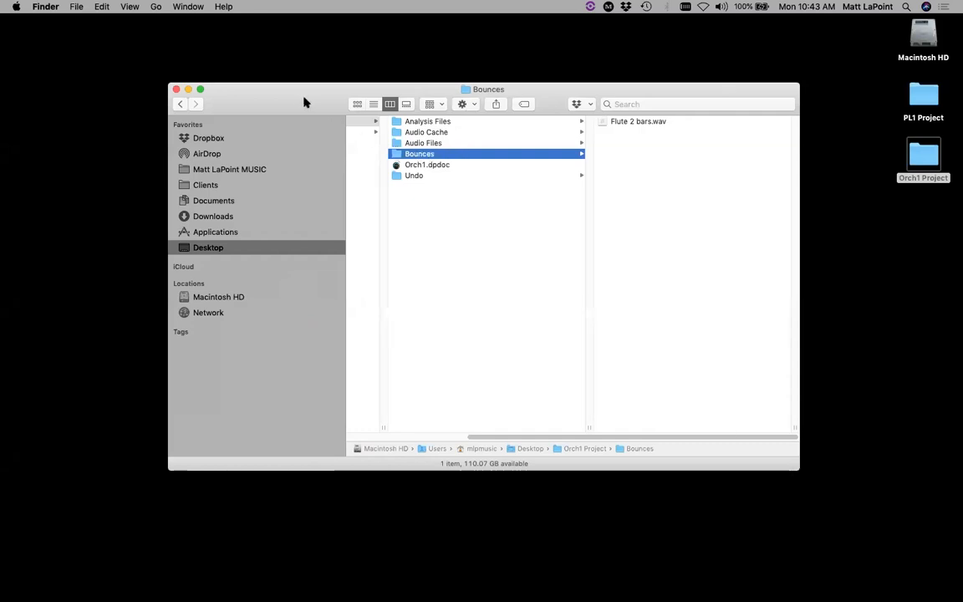
pyautogui.moveTo(304, 101); pyautogui.dragTo(278, 81)
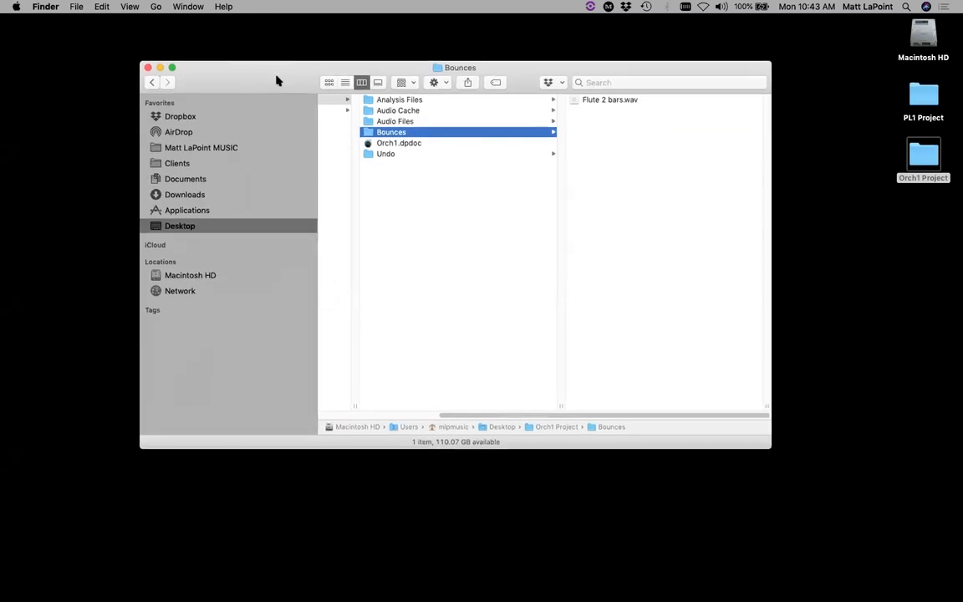
pyautogui.click(600, 101)
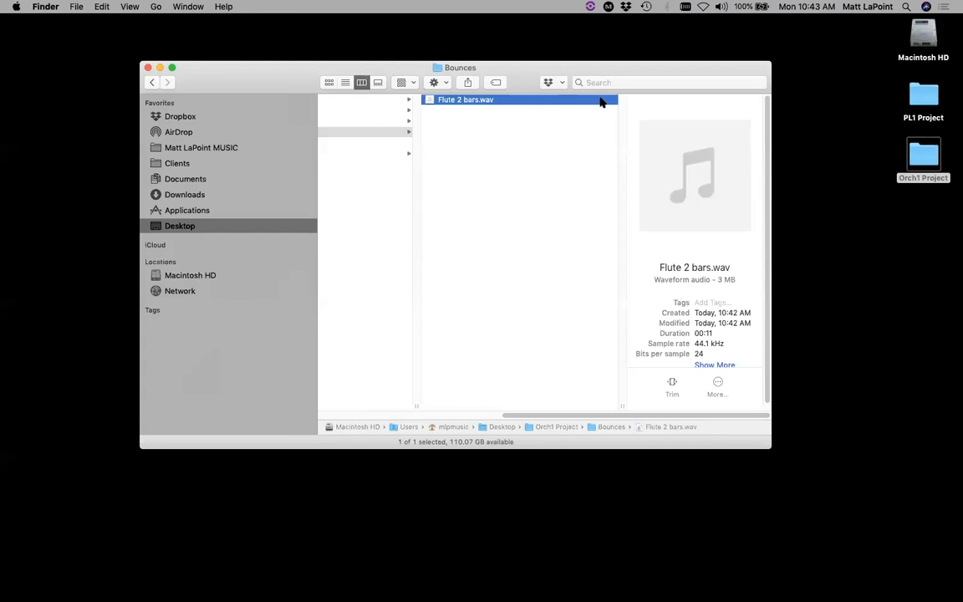
pyautogui.press('super+Tab')
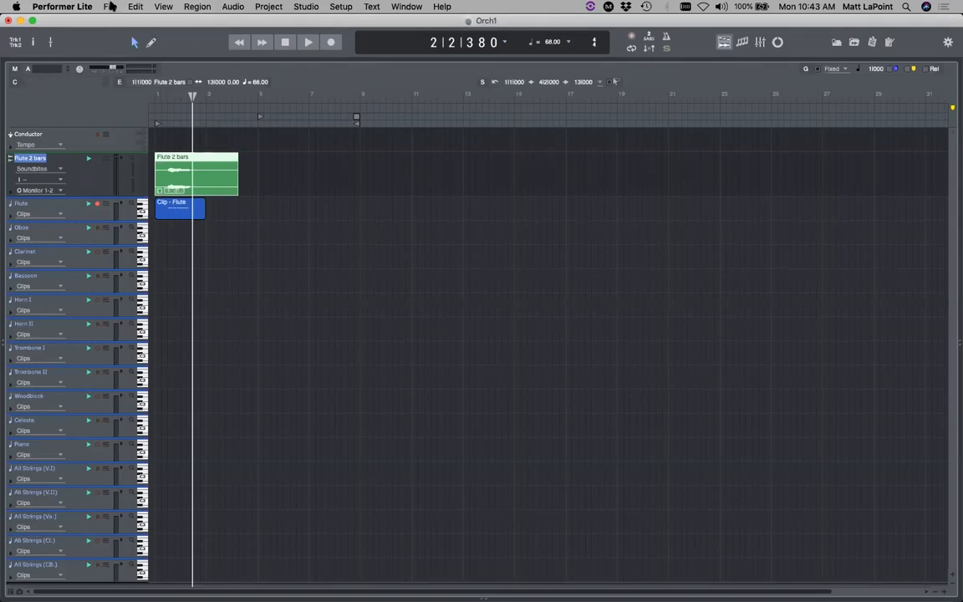
# - Save the Orch1 project and hide Performer Lite to reveal the Finder Bounces folder
pyautogui.click(109, 6)
pyautogui.click(138, 74)
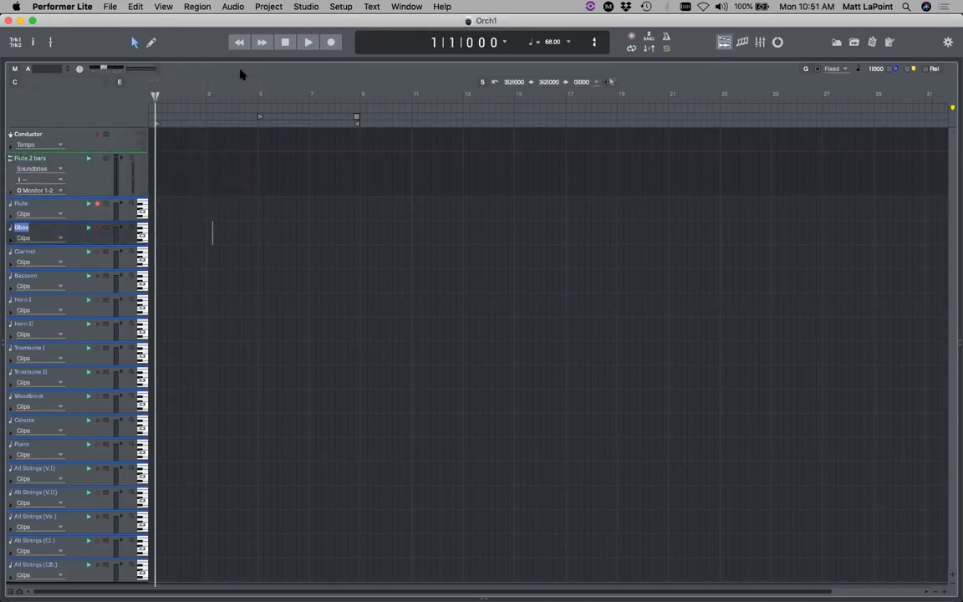
pyautogui.click(51, 6)
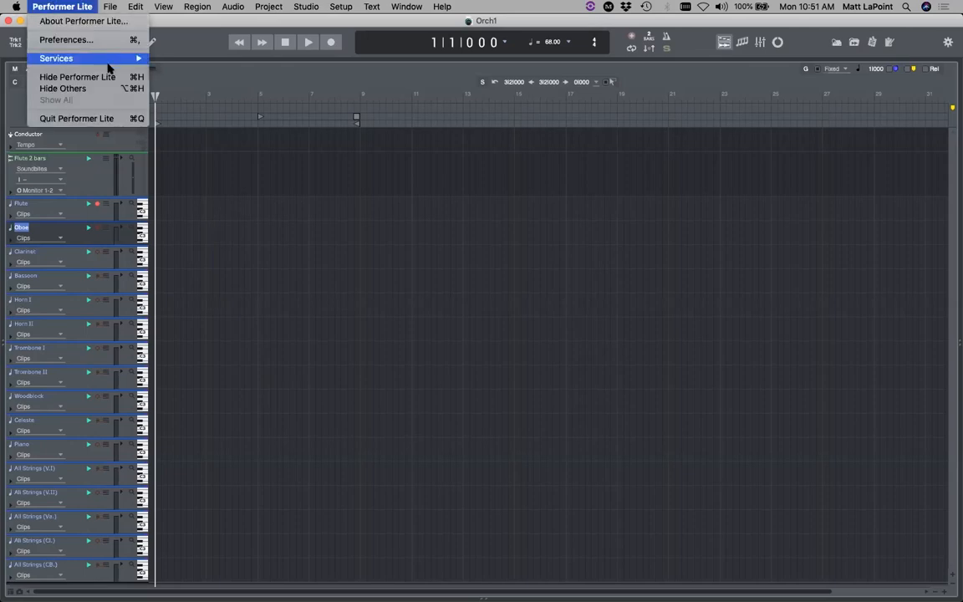
pyautogui.click(108, 76)
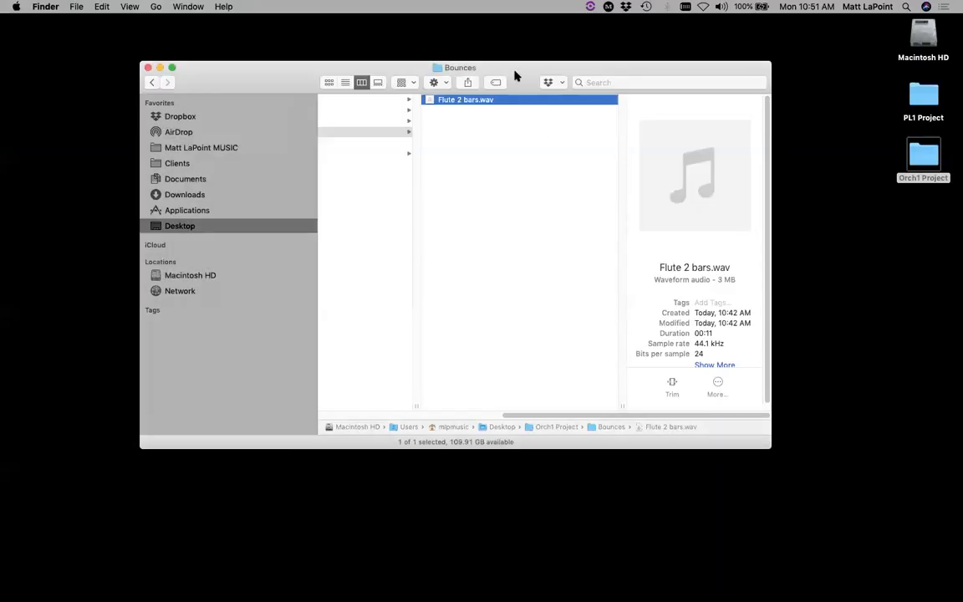
# - Close the Bounces window, open the Orch1 Project folder and enlarge the Finder window
pyautogui.press('super+w')
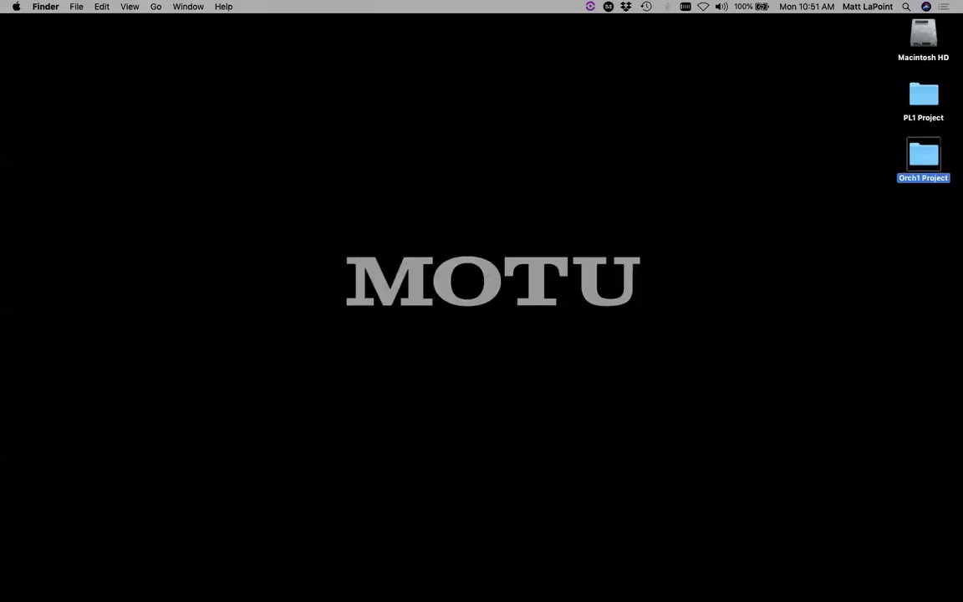
pyautogui.doubleClick(923, 154)
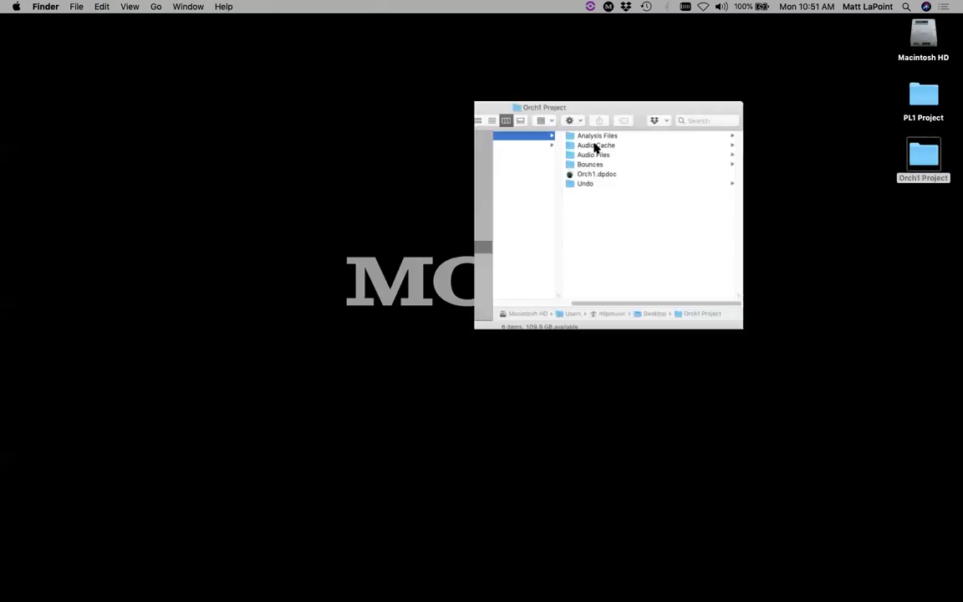
pyautogui.click(431, 151)
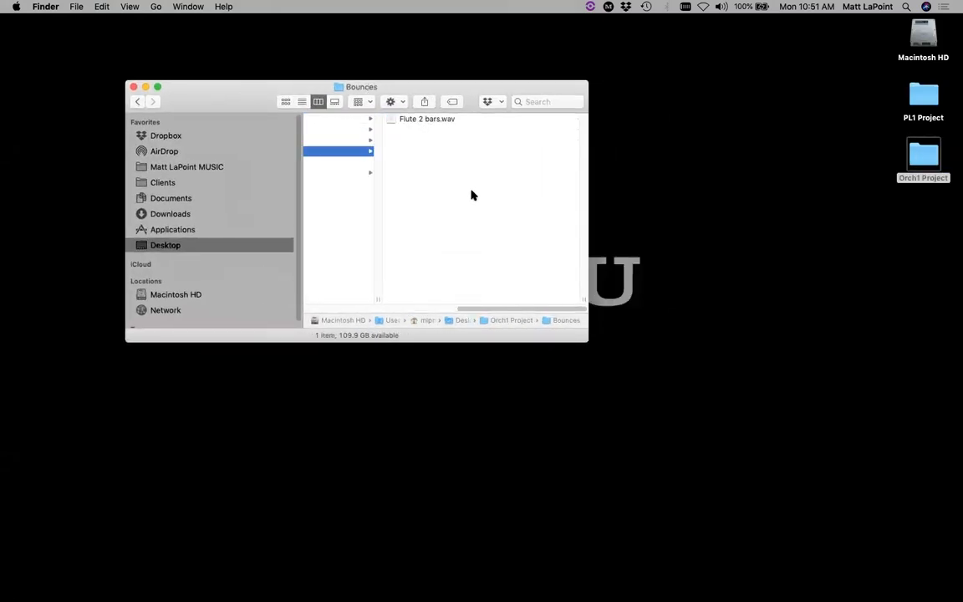
pyautogui.moveTo(581, 337); pyautogui.dragTo(772, 433)
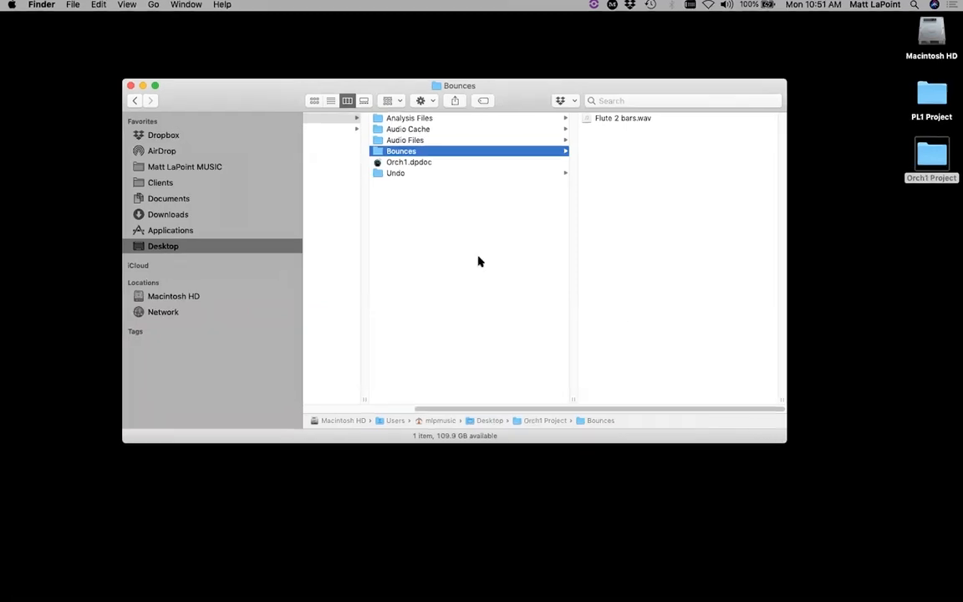
pyautogui.click(427, 210)
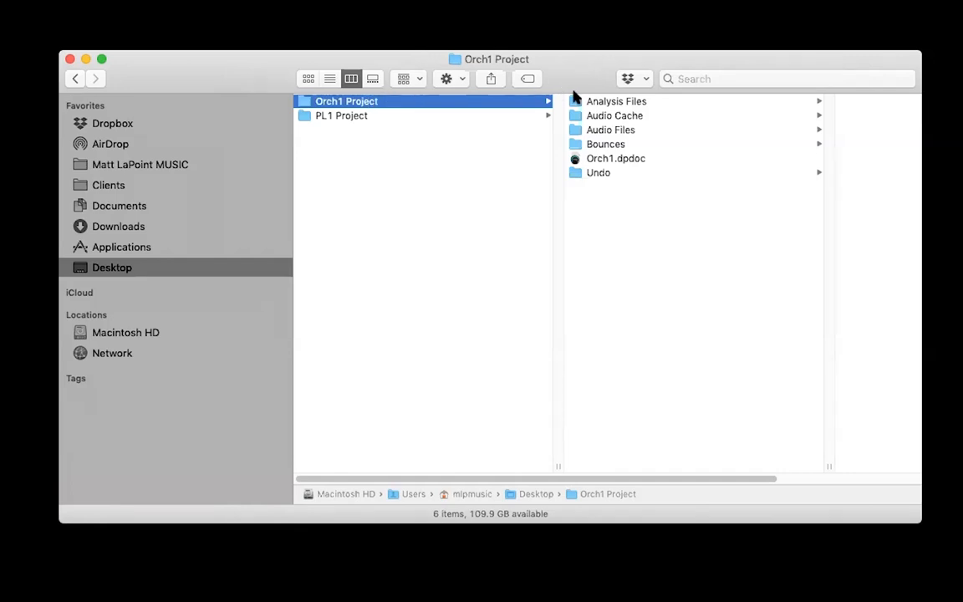
# - Inspect Analysis Files, Audio Cache, Audio Files, Bounces and Orch1.dpdoc, then return to Orch1 Project
pyautogui.click(625, 103)
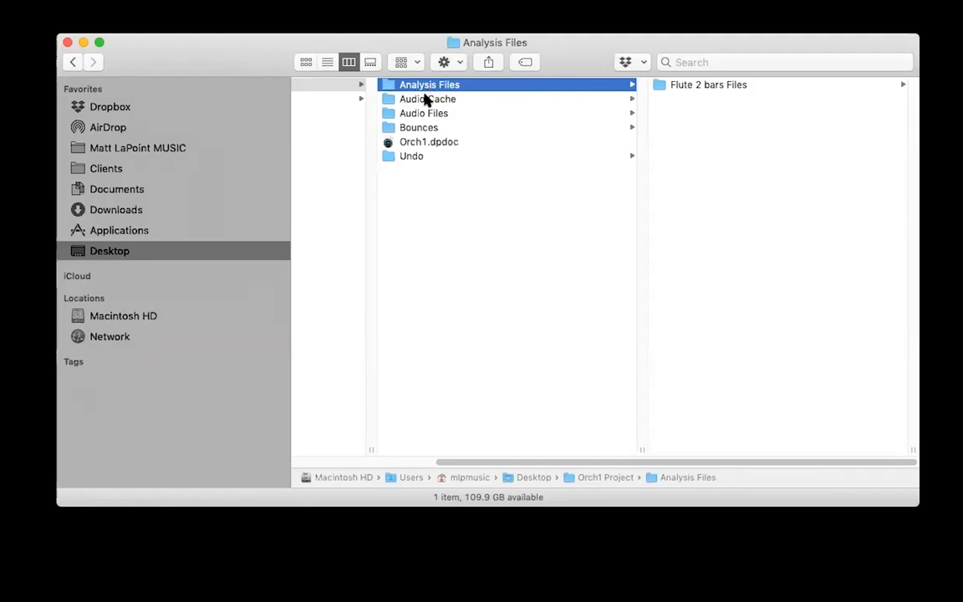
pyautogui.click(428, 98)
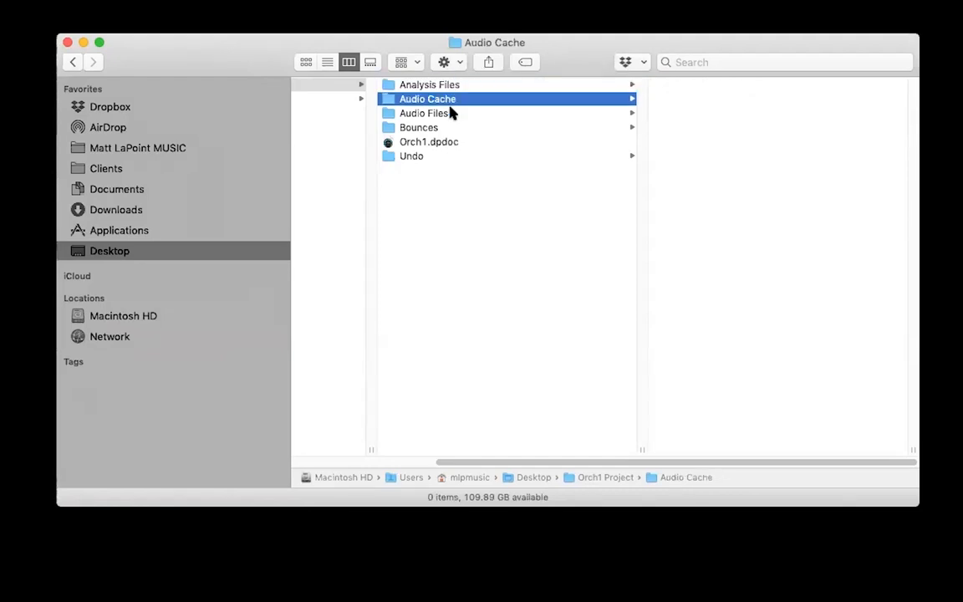
pyautogui.click(451, 115)
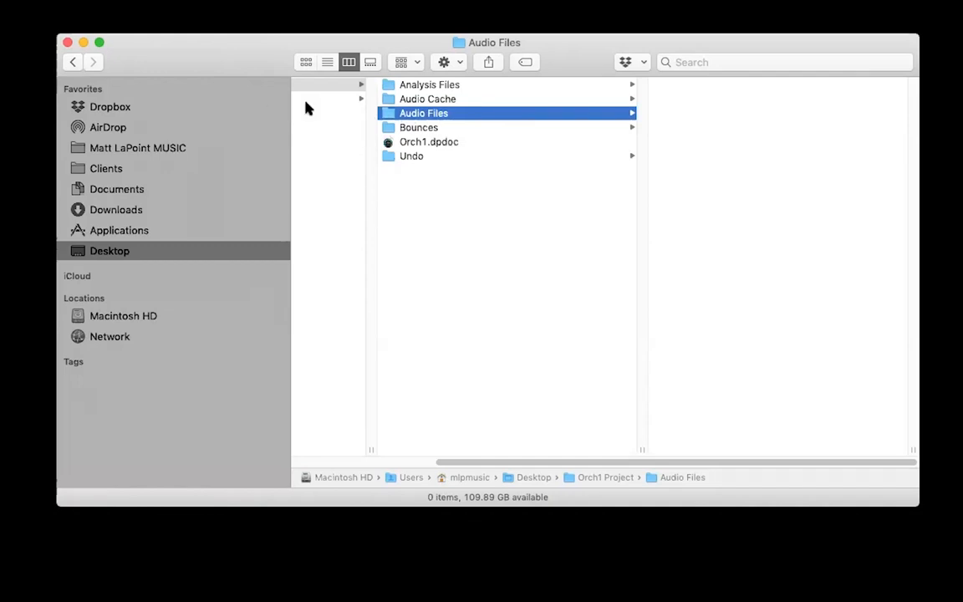
pyautogui.click(450, 127)
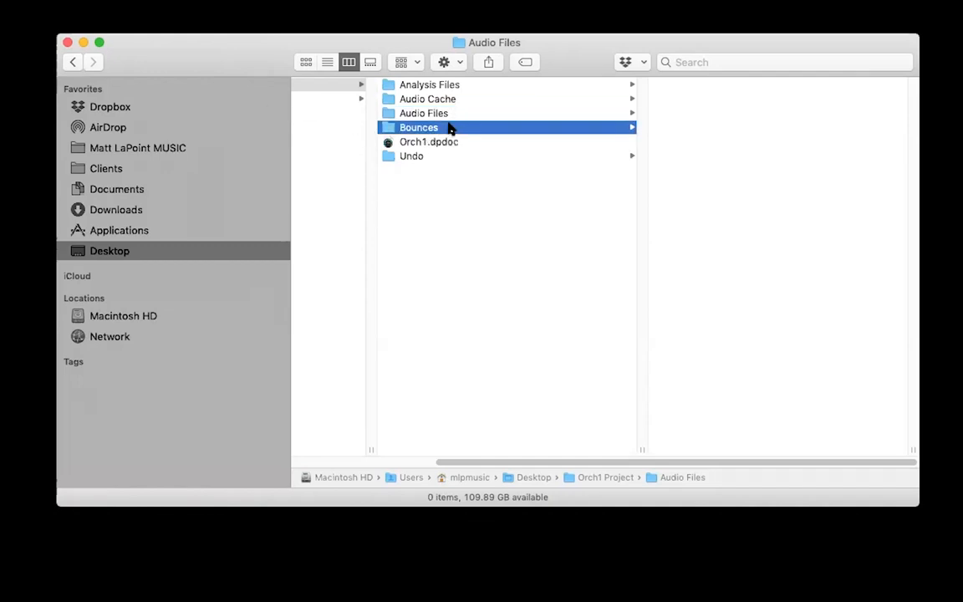
pyautogui.click(452, 142)
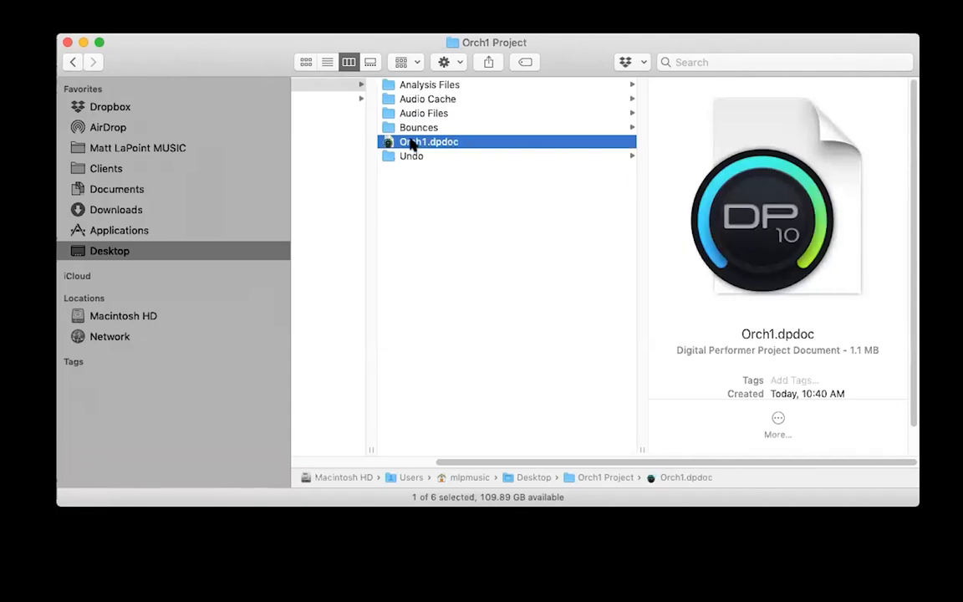
pyautogui.press('Left')
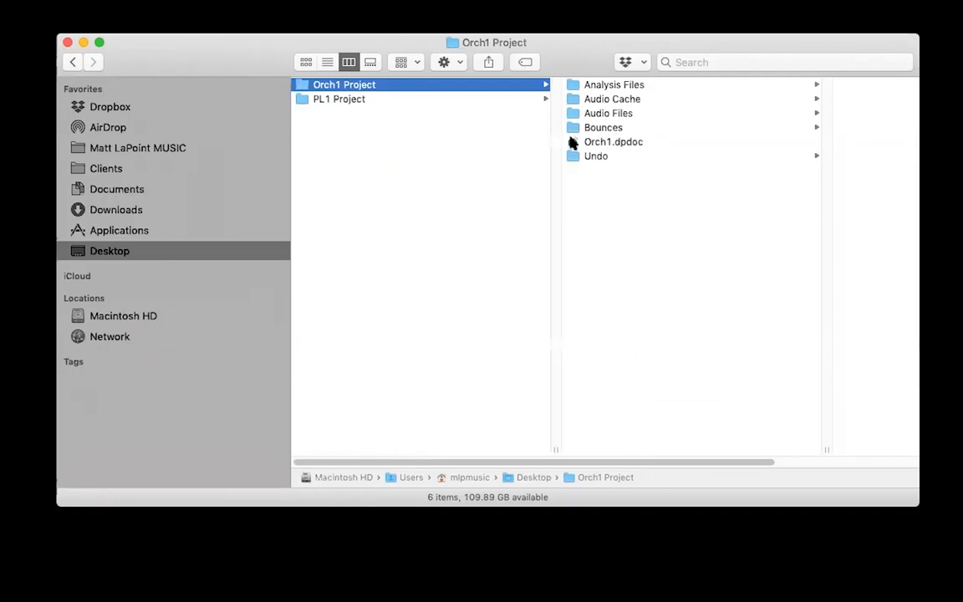
pyautogui.click(611, 144)
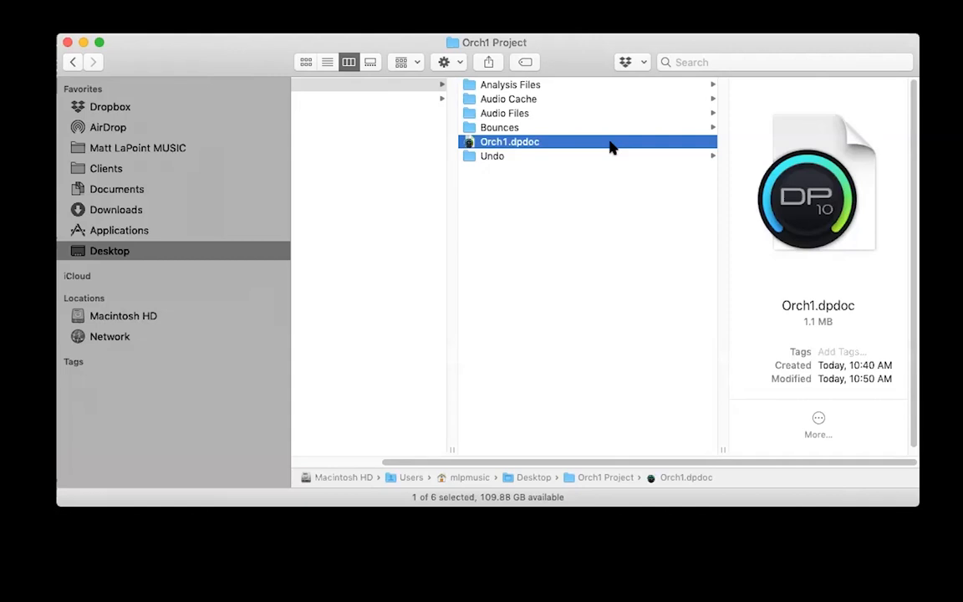
pyautogui.click(512, 156)
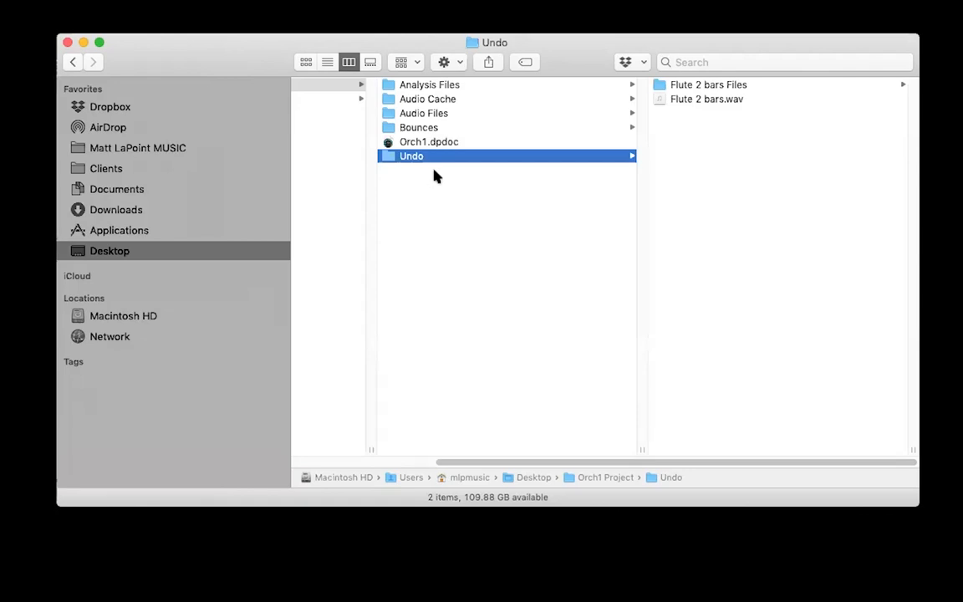
pyautogui.moveTo(449, 463); pyautogui.dragTo(304, 456)
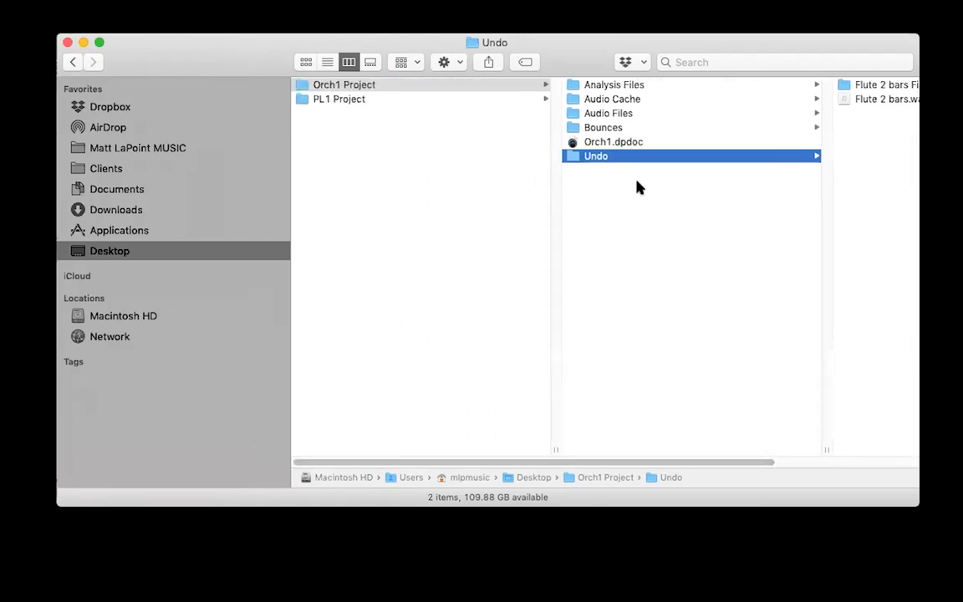
pyautogui.click(345, 119)
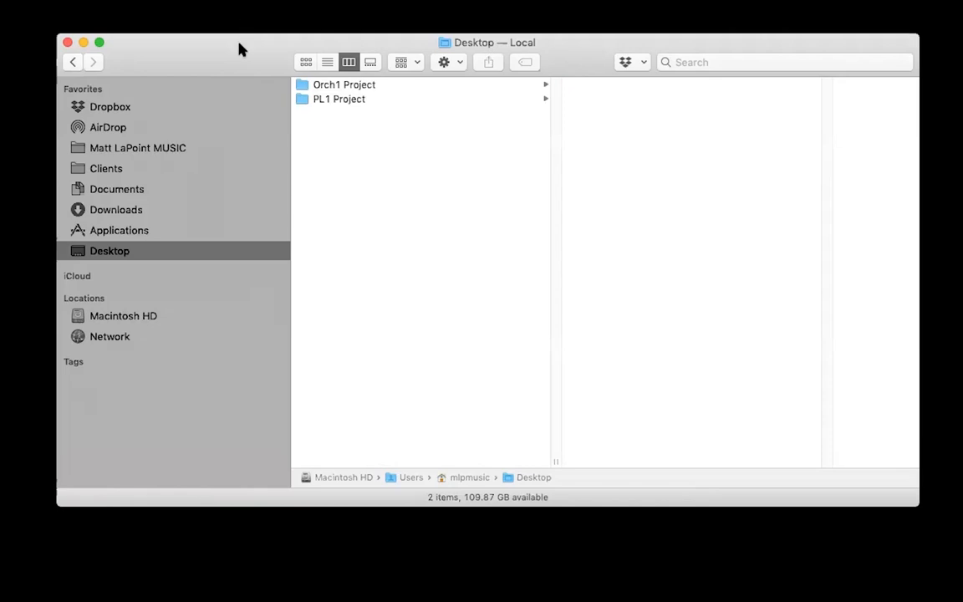
pyautogui.click(304, 88)
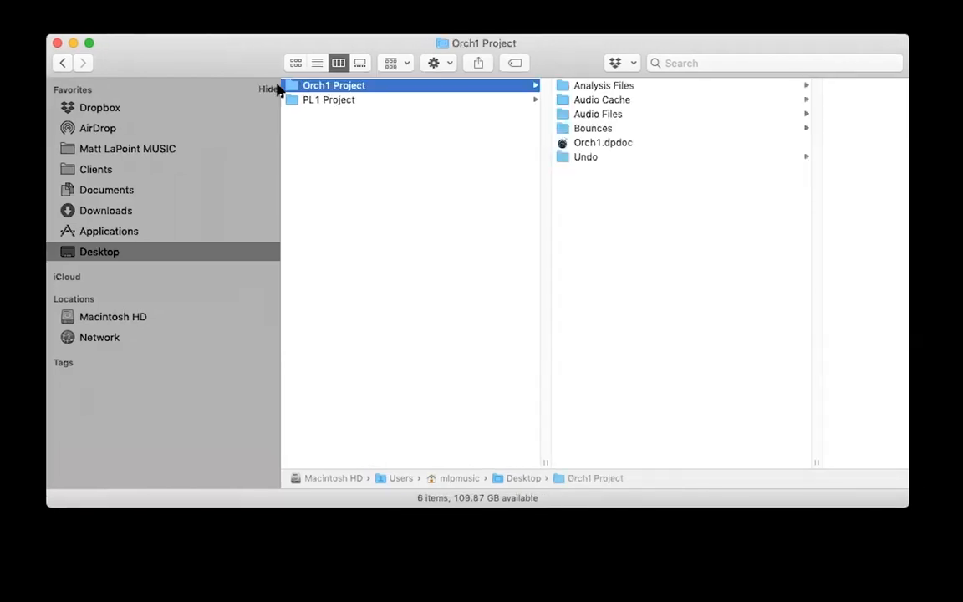
pyautogui.moveTo(564, 146); pyautogui.dragTo(591, 146)
# - Compress the Orch1 Project folder into Orch1 Project.zip on the Desktop
pyautogui.moveTo(587, 54); pyautogui.dragTo(596, 59)
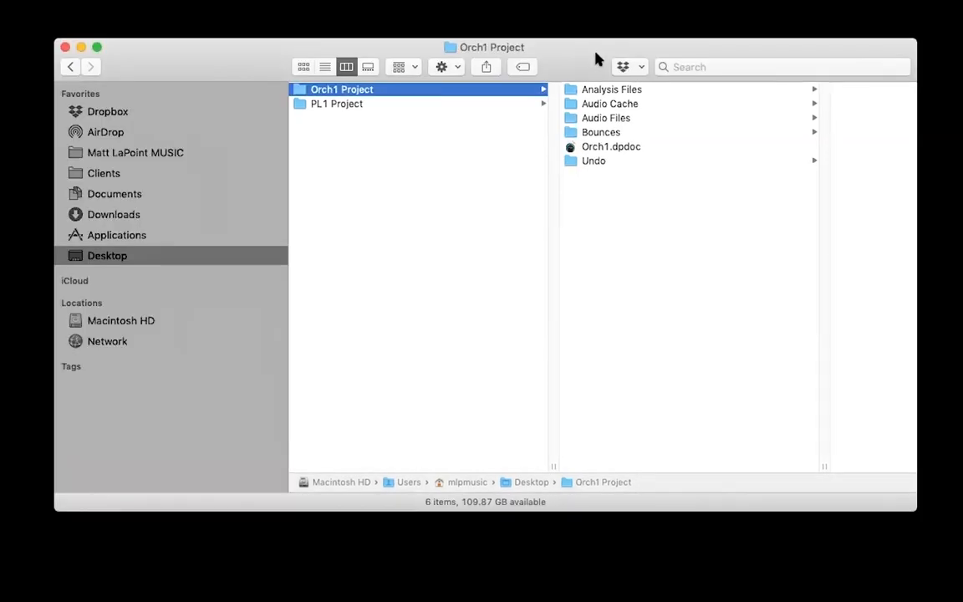
pyautogui.rightClick(301, 89)
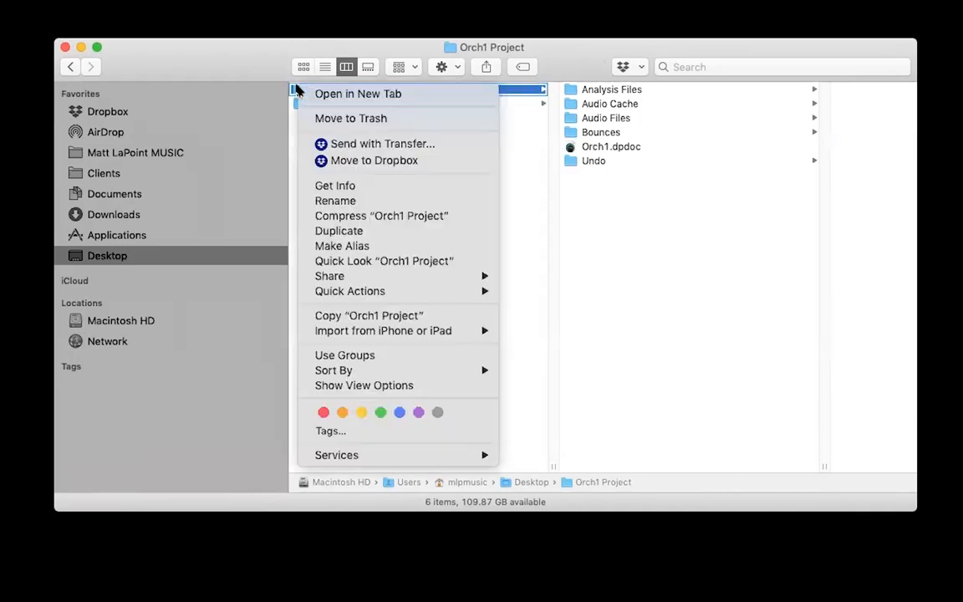
pyautogui.click(388, 212)
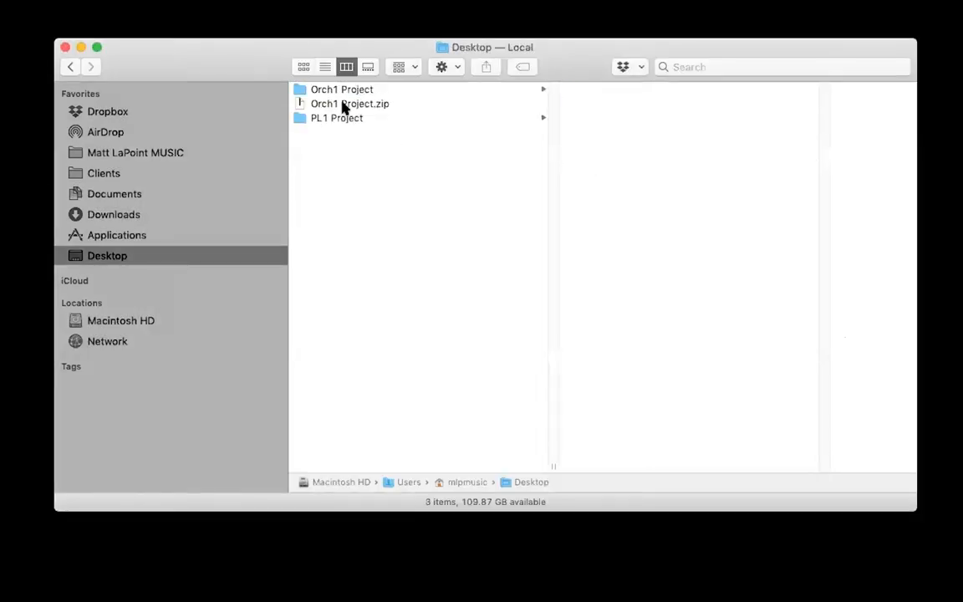
pyautogui.click(343, 104)
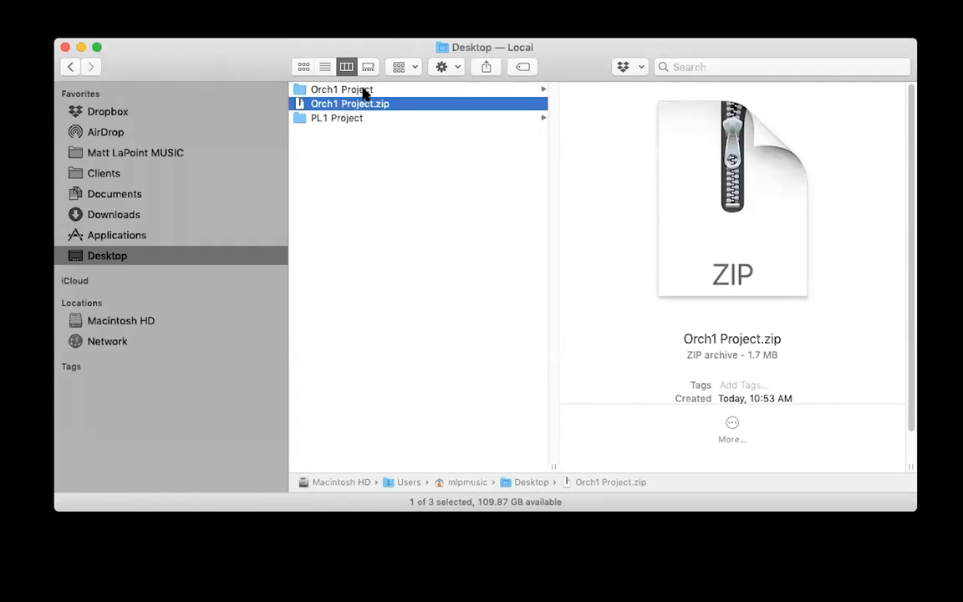
pyautogui.click(366, 90)
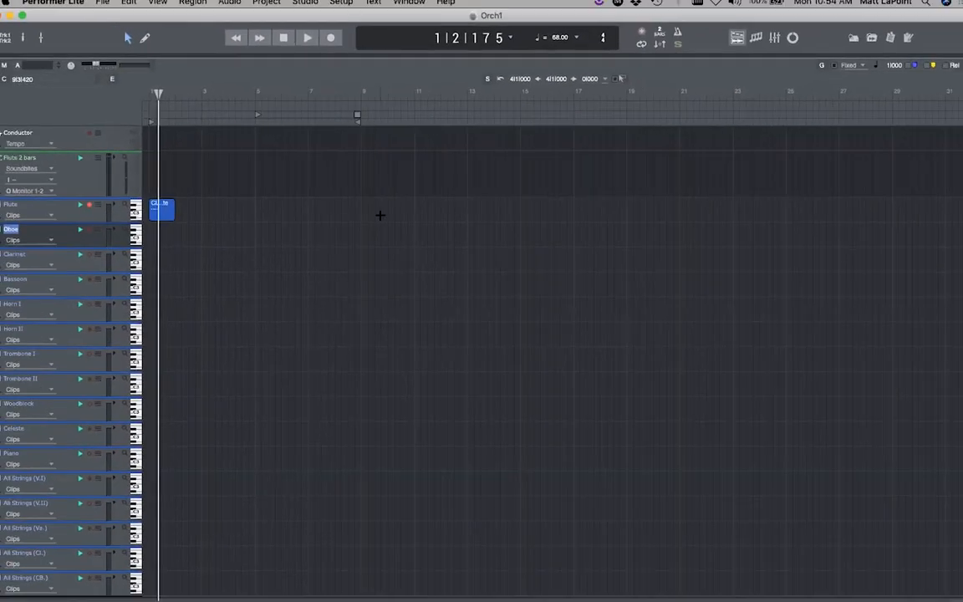
# - Save the project, then select all tracks across bars 1–19
pyautogui.press('super+s')
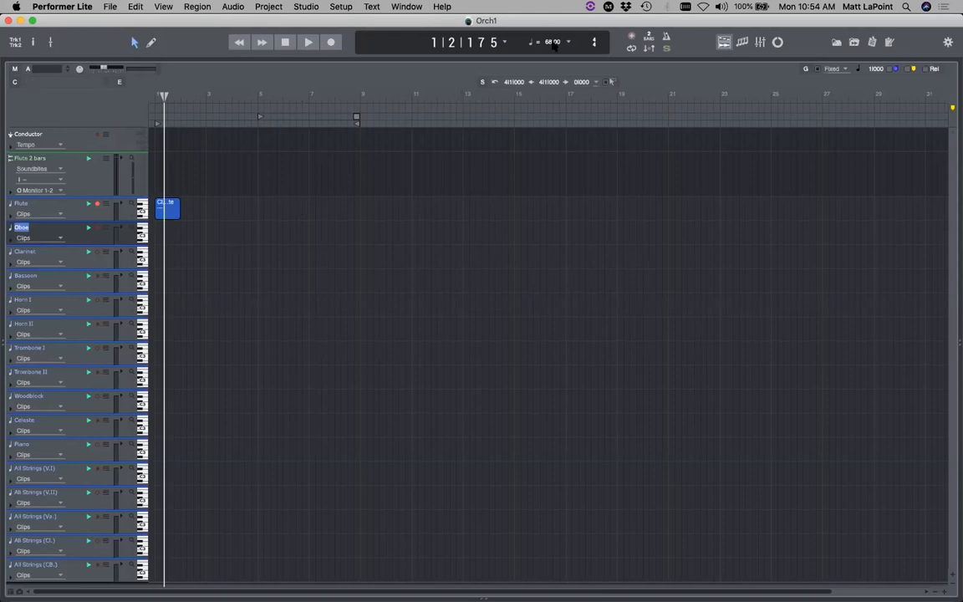
pyautogui.scroll(4, 551, 41)
pyautogui.press('KP_1')
pyautogui.moveTo(234, 200); pyautogui.dragTo(190, 203)
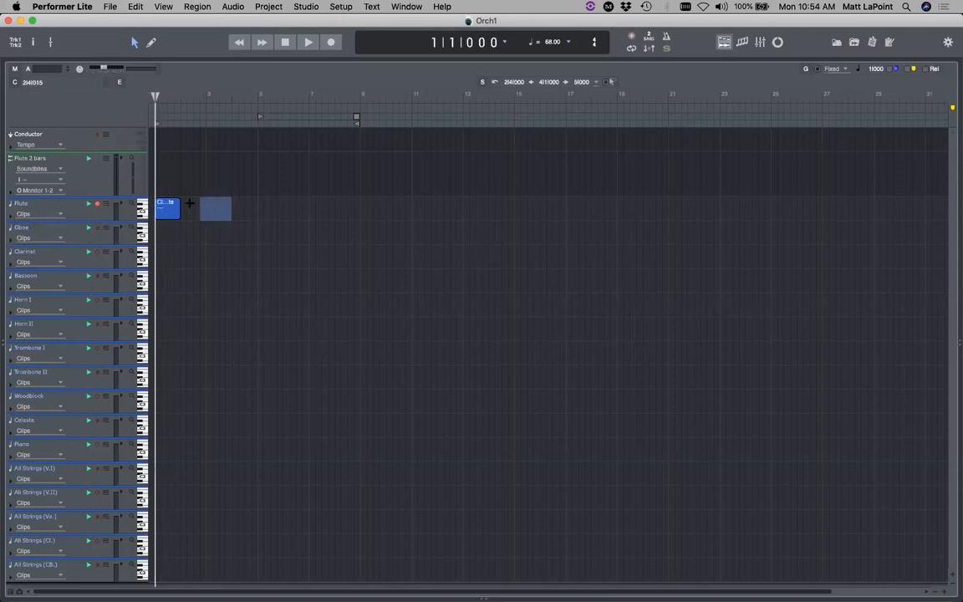
pyautogui.click(280, 229)
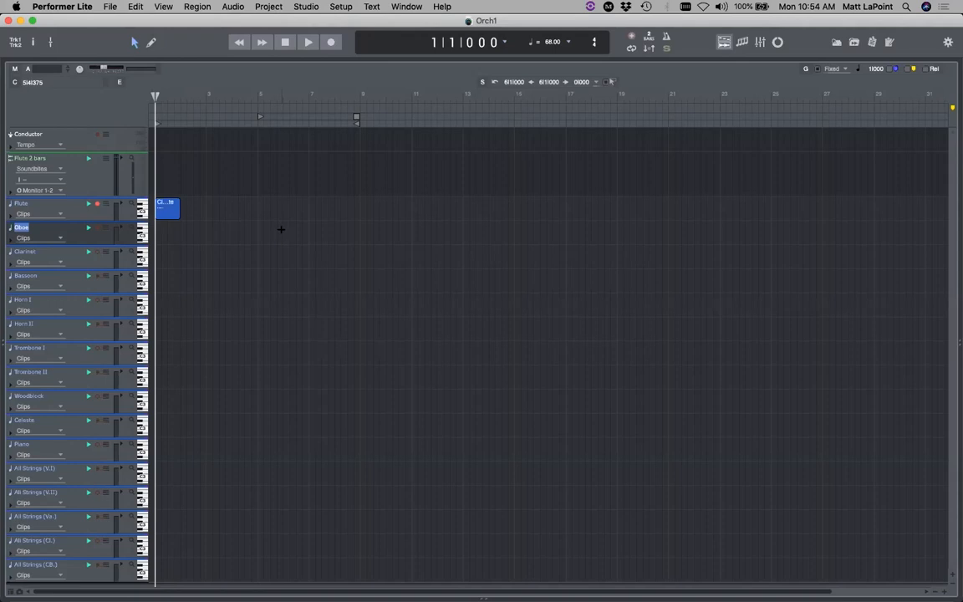
pyautogui.press('super+a')
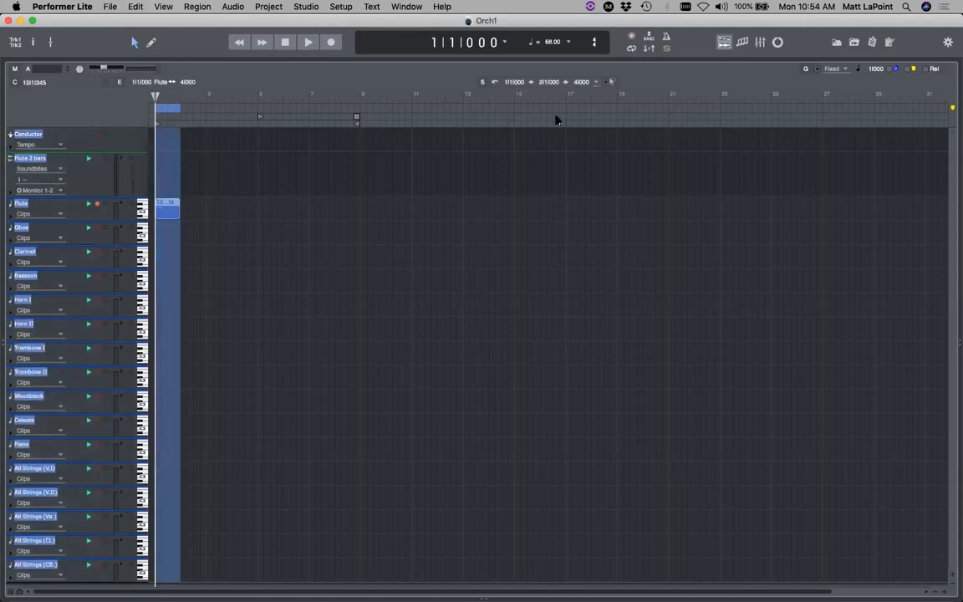
pyautogui.moveTo(617, 97); pyautogui.dragTo(146, 95)
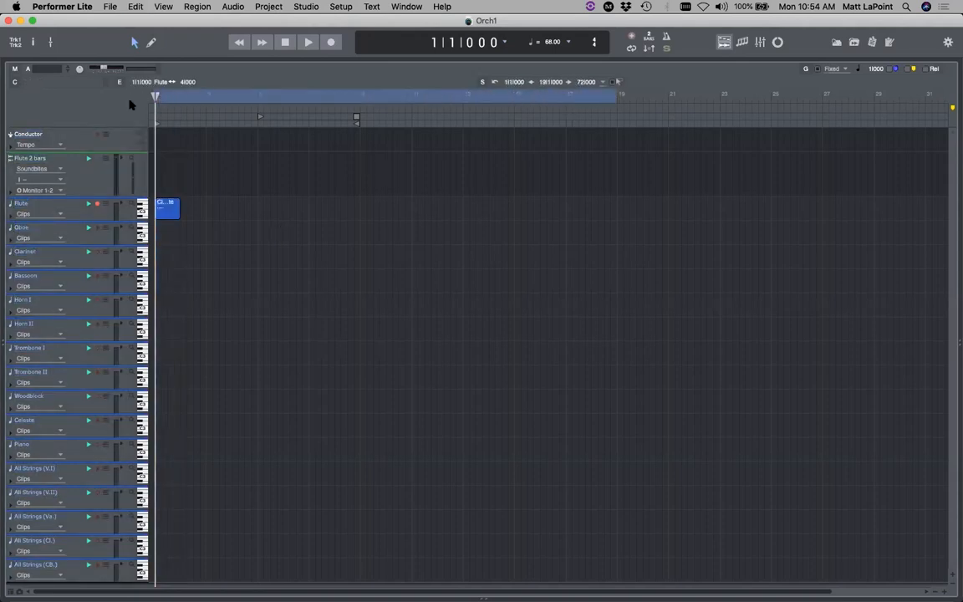
pyautogui.press('super+a')
# - Save the selection as Standard MIDI File Orch1.mid in the Orch1 Project folder
pyautogui.click(109, 7)
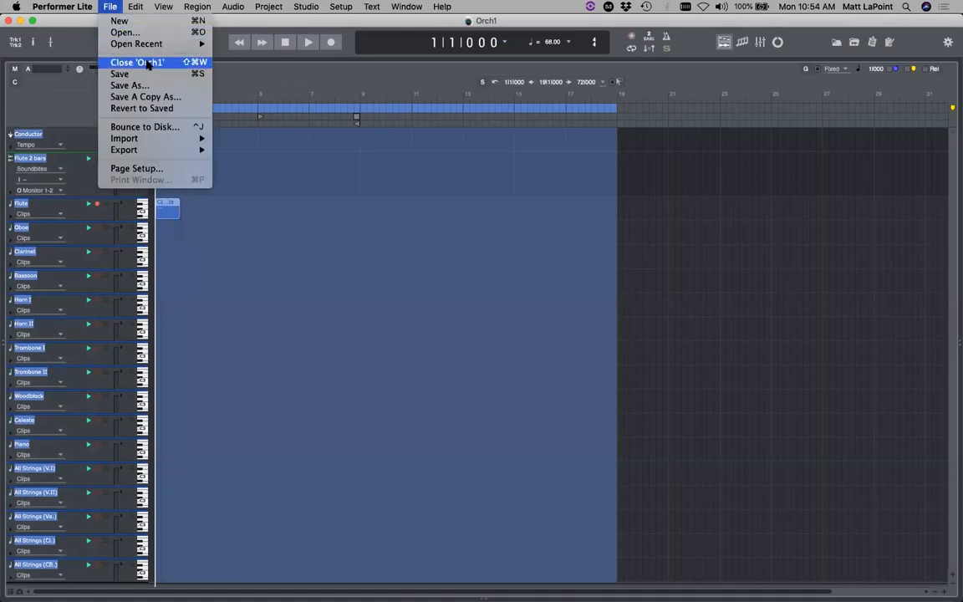
pyautogui.click(156, 87)
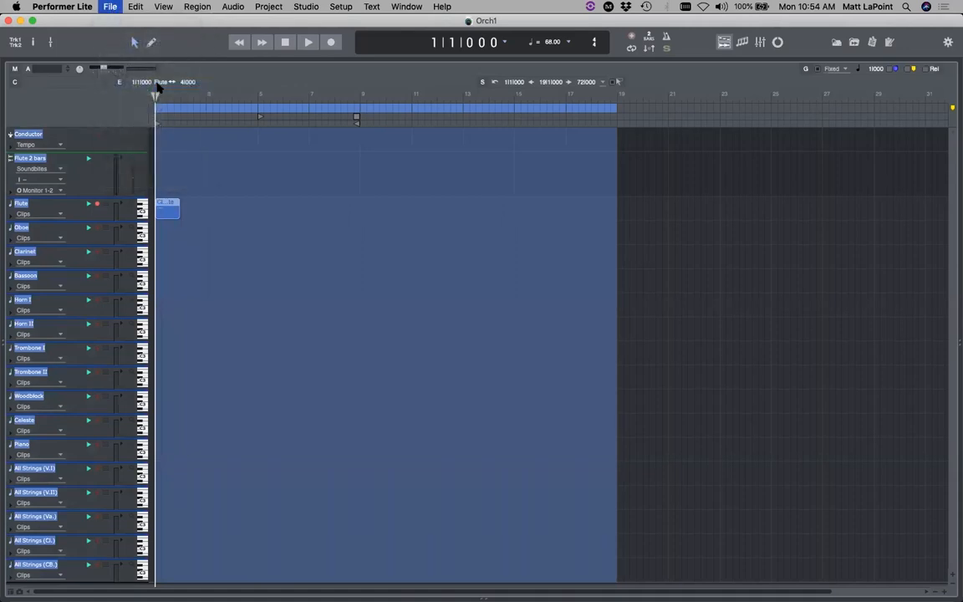
pyautogui.click(481, 321)
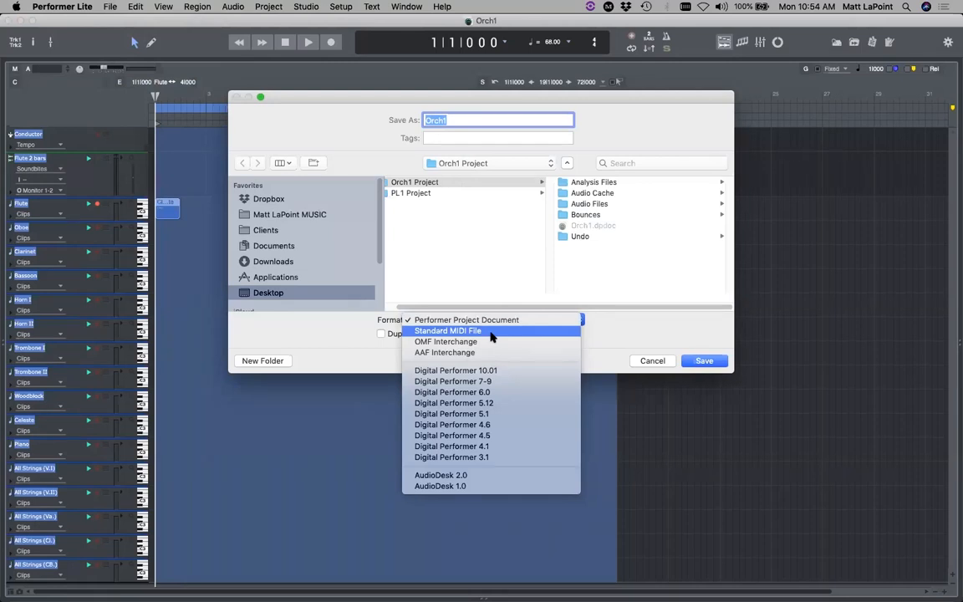
pyautogui.click(491, 335)
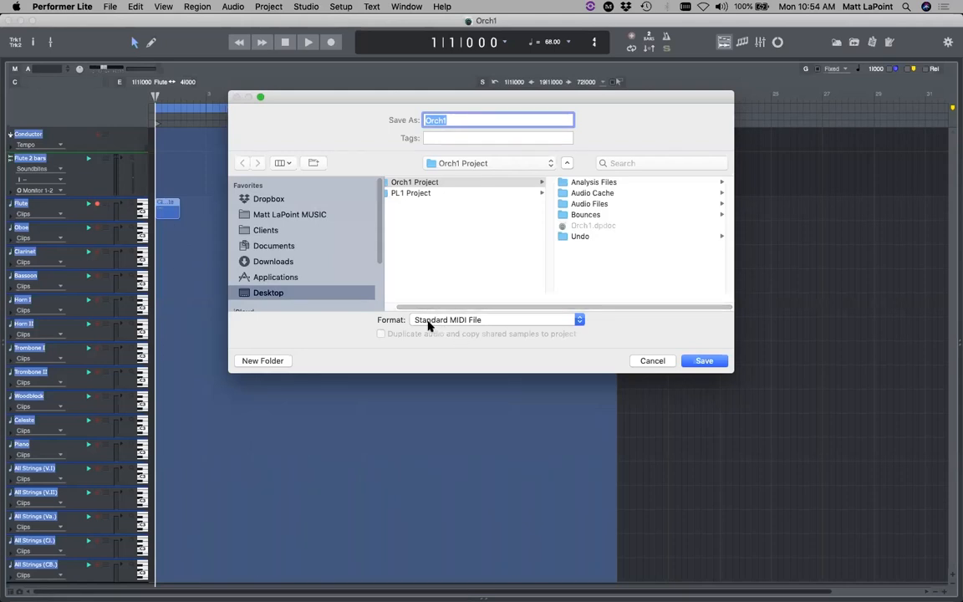
pyautogui.click(704, 360)
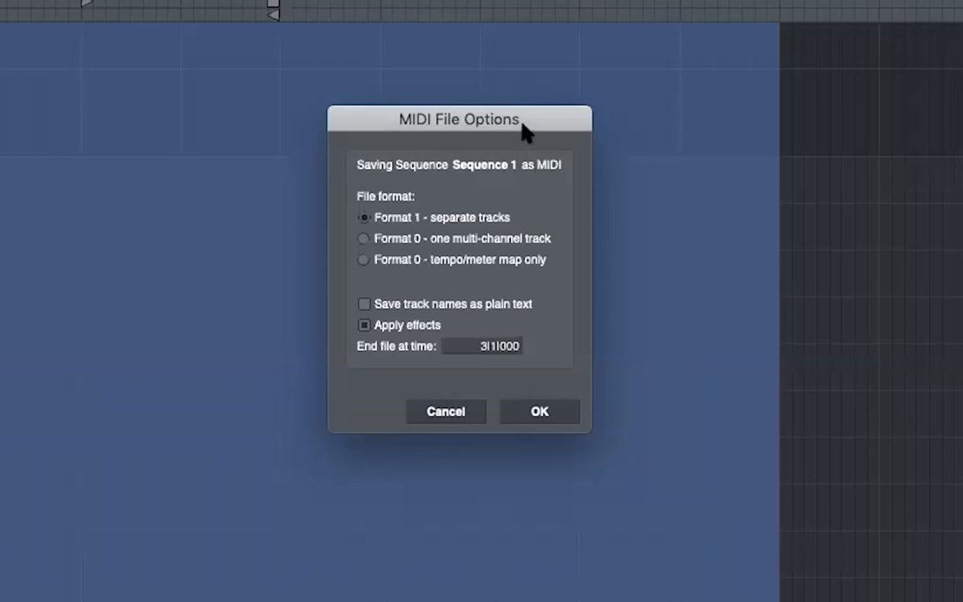
pyautogui.click(530, 415)
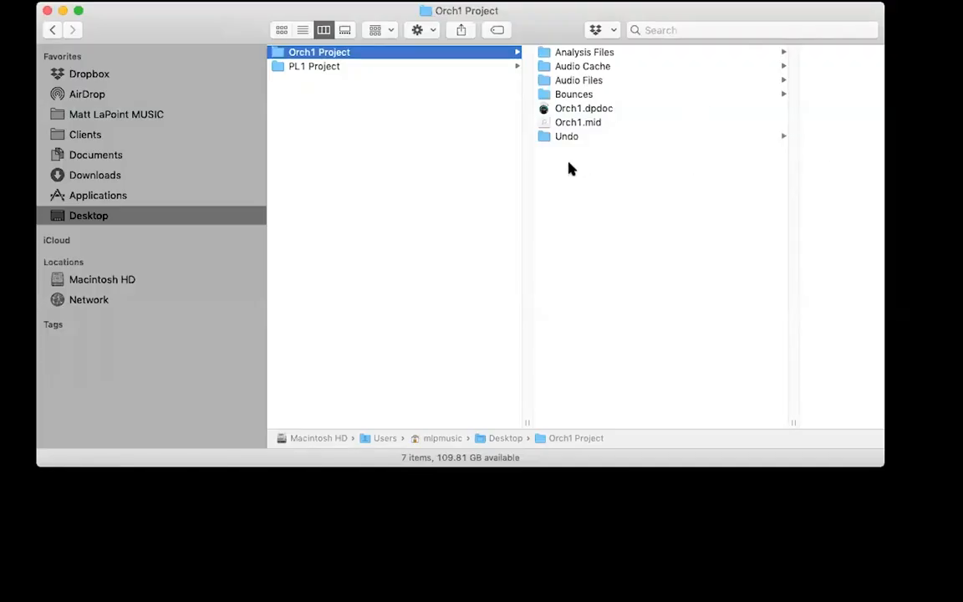
pyautogui.click(583, 123)
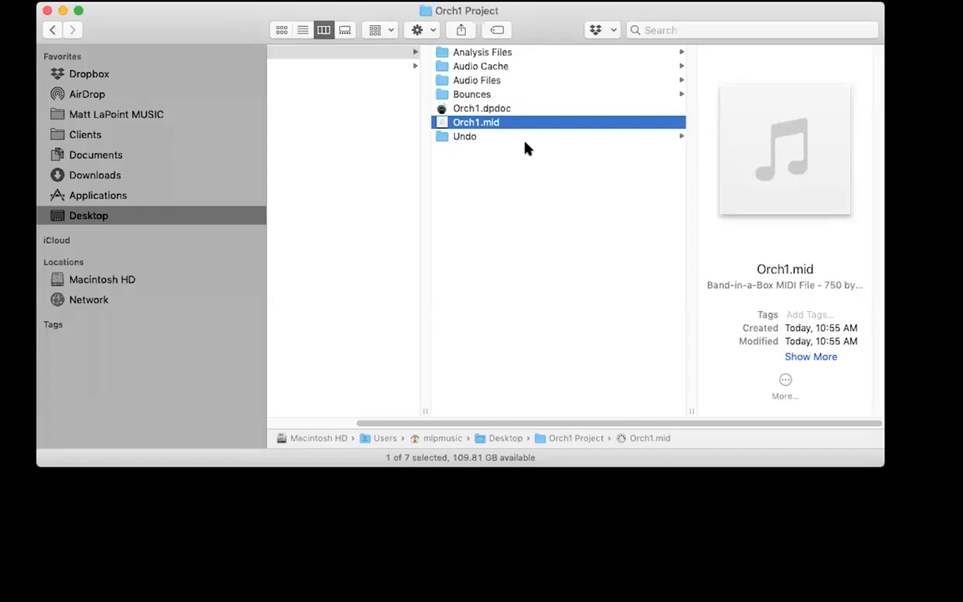
# - Return to Performer Lite and clear the full time-range selection
pyautogui.press('super+Tab')
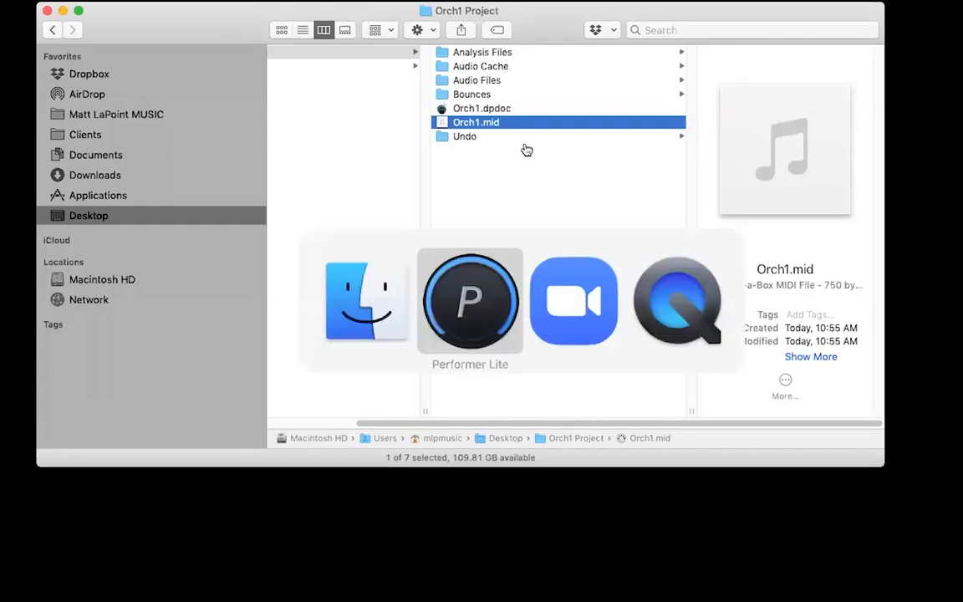
pyautogui.click(146, 213)
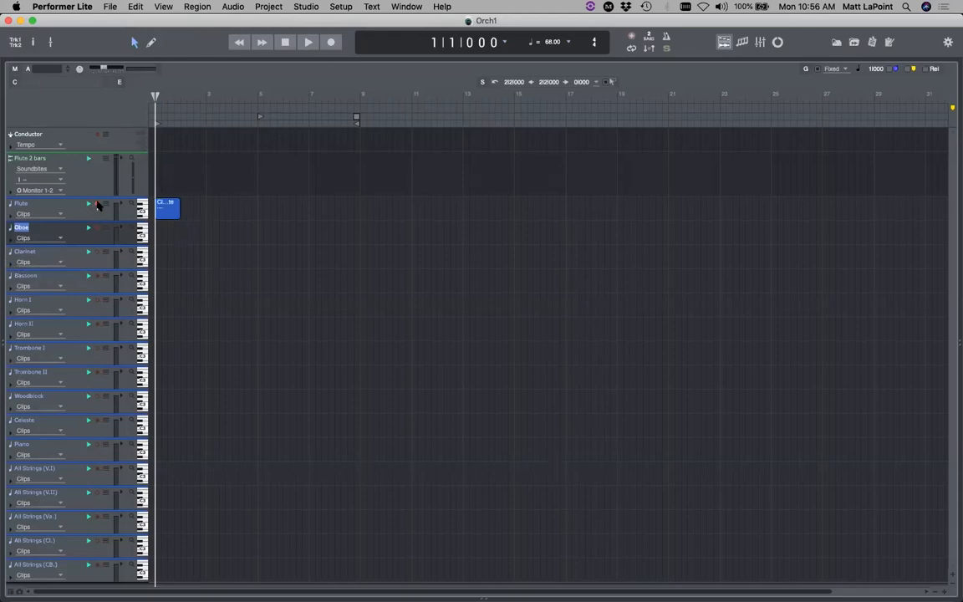
# - Start a Bounce to Disk of Flute bars 1–7, cancel it, and show the Mixer
pyautogui.moveTo(320, 208); pyautogui.dragTo(158, 208)
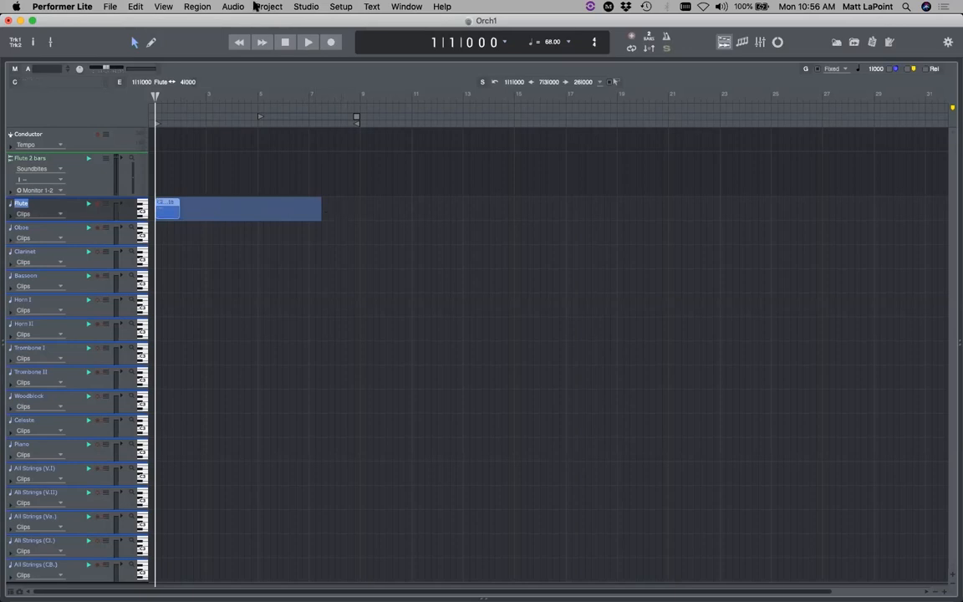
pyautogui.click(109, 7)
pyautogui.click(159, 127)
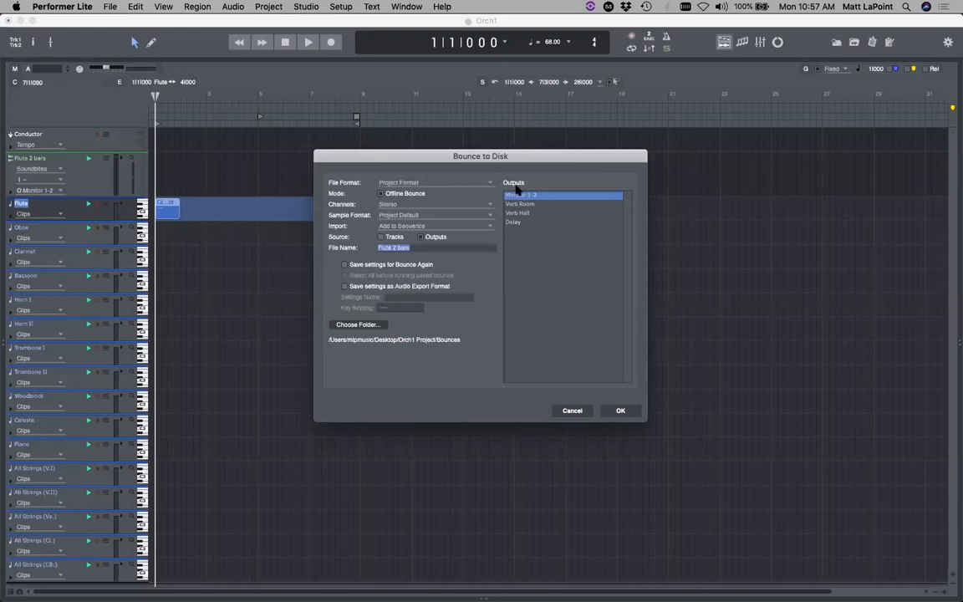
pyautogui.moveTo(550, 157); pyautogui.dragTo(547, 158)
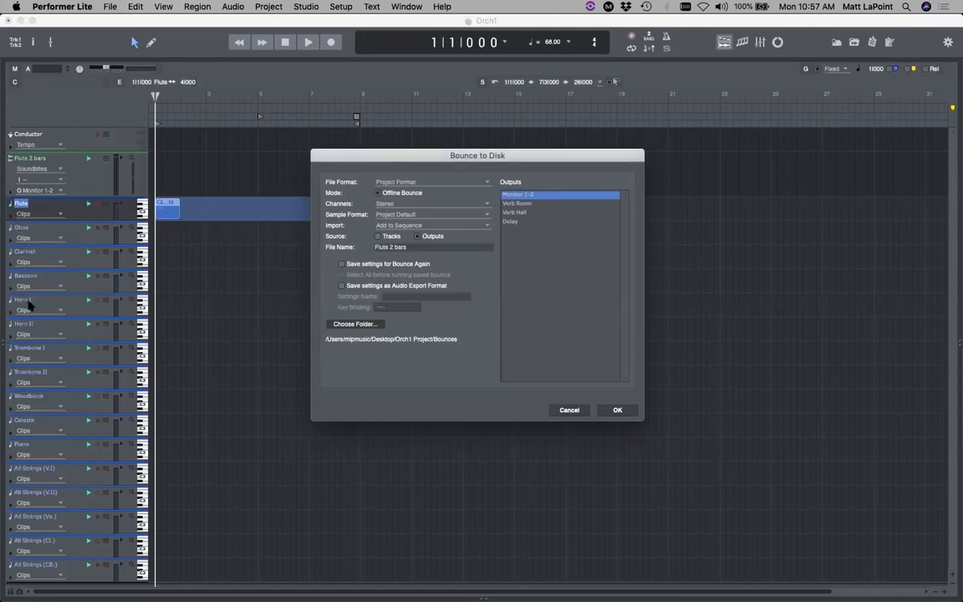
pyautogui.click(562, 409)
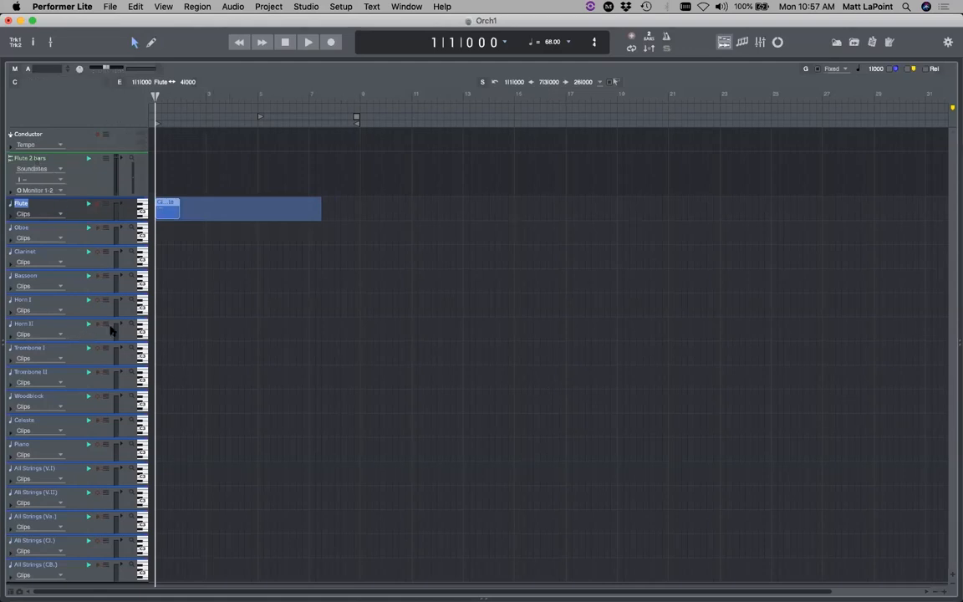
pyautogui.click(759, 42)
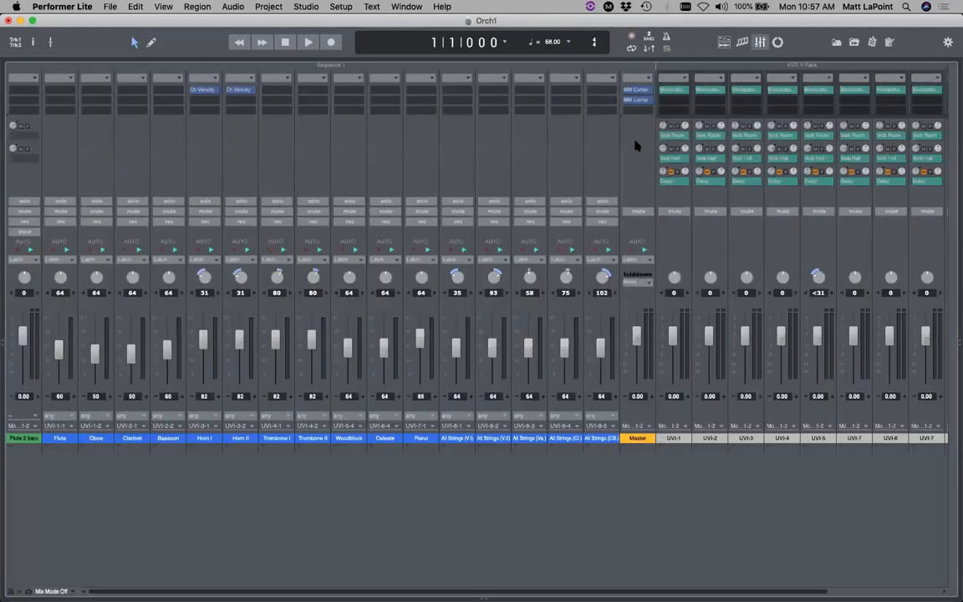
pyautogui.doubleClick(676, 89)
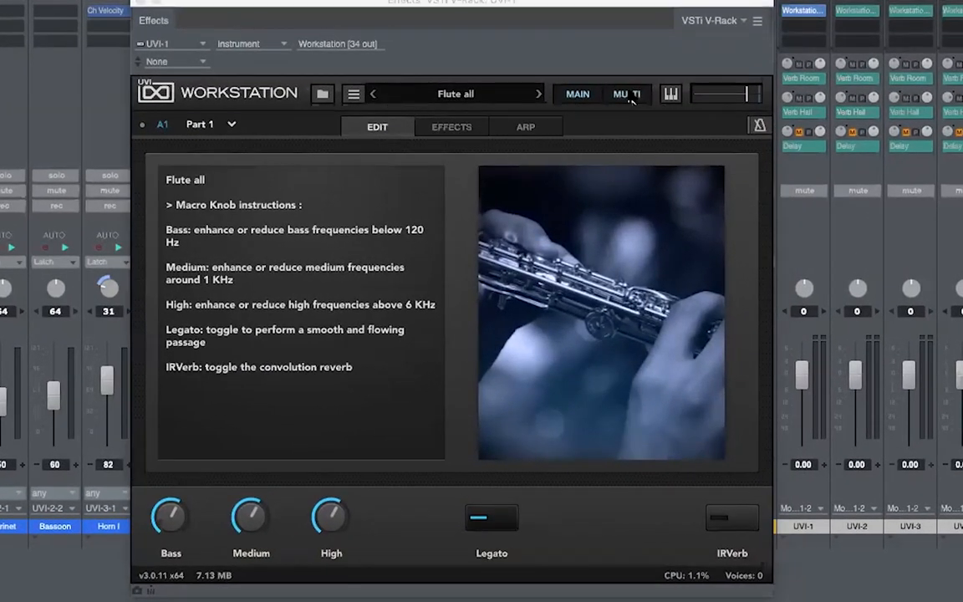
pyautogui.click(635, 93)
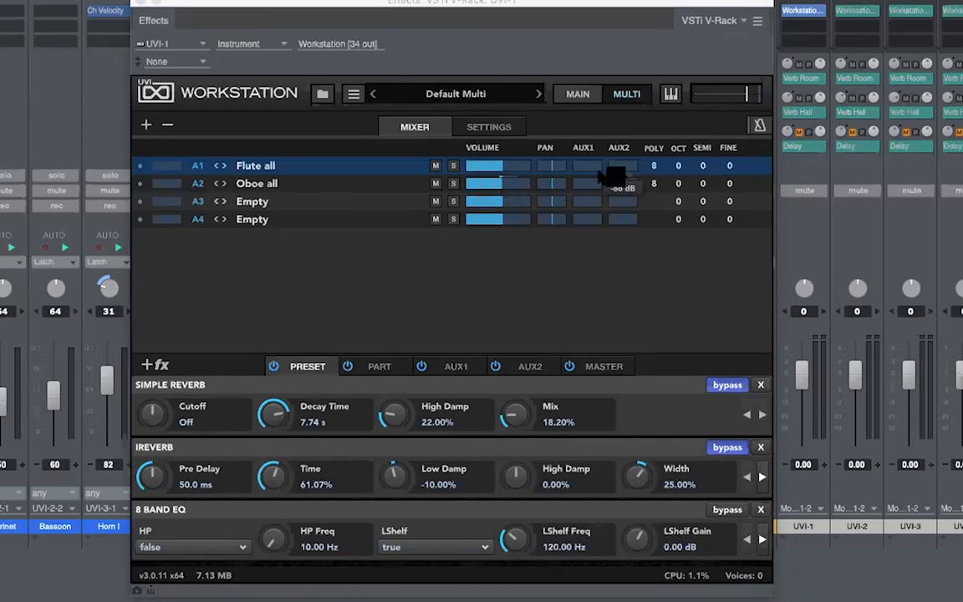
pyautogui.click(489, 126)
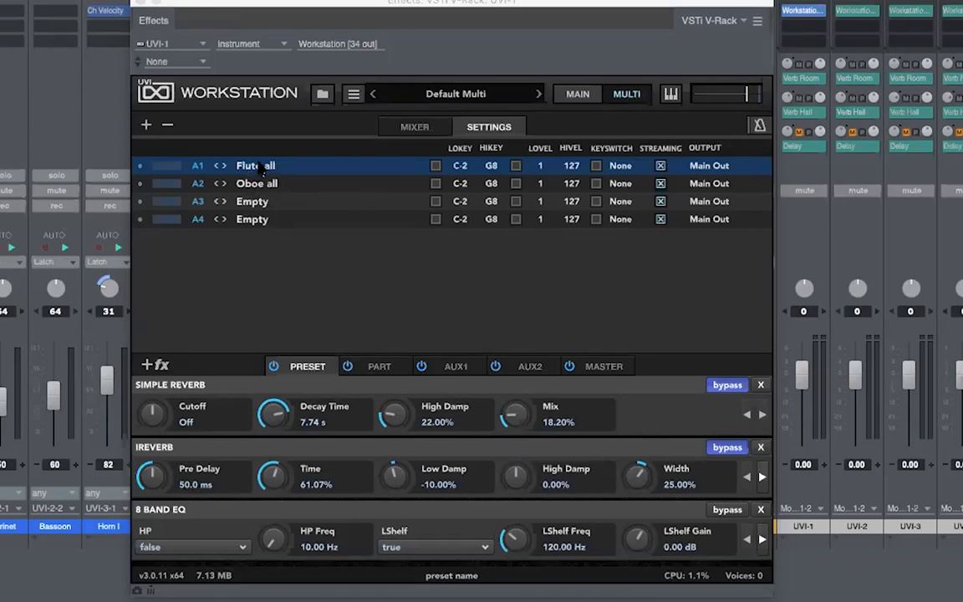
pyautogui.click(717, 168)
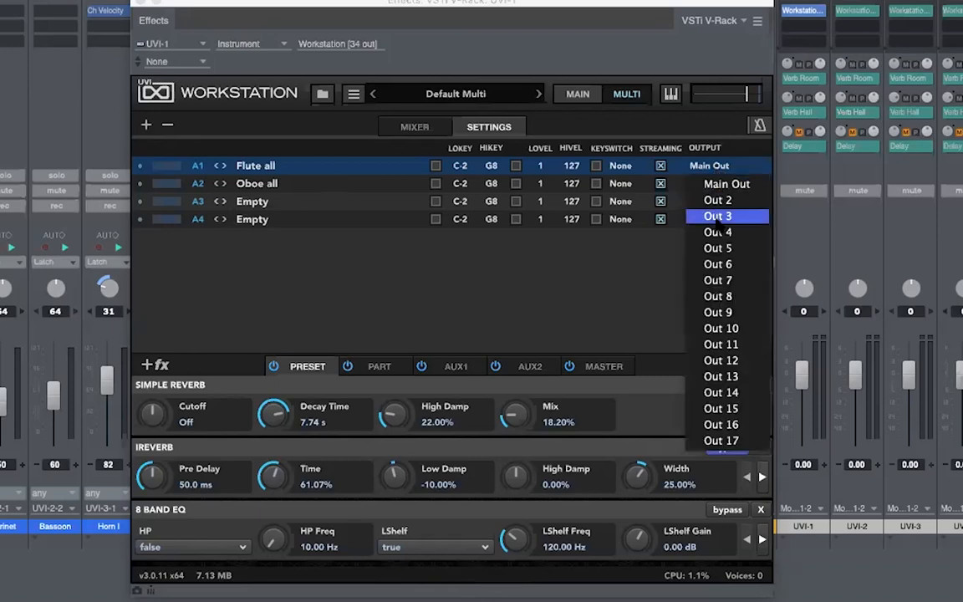
pyautogui.click(584, 262)
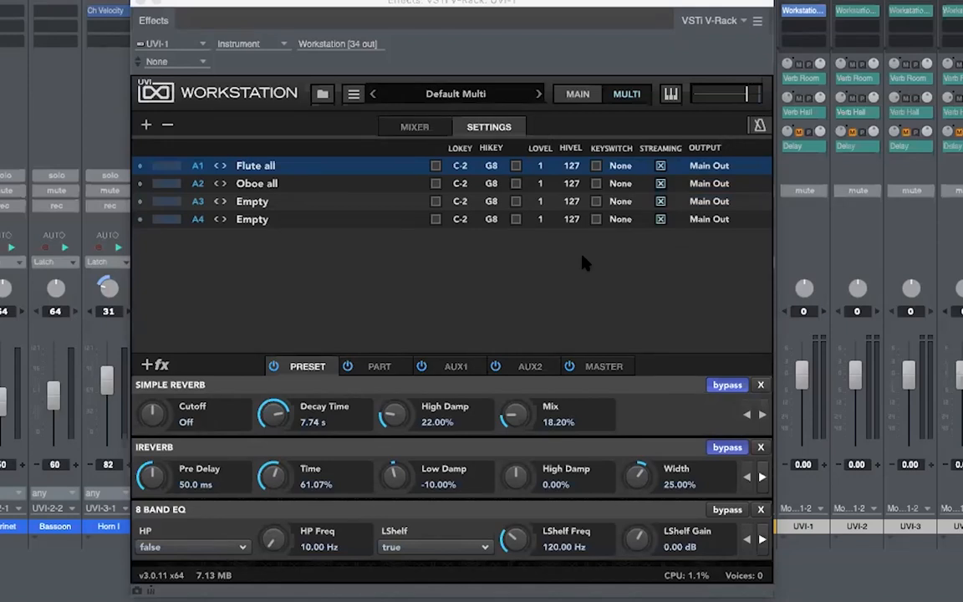
pyautogui.click(136, 5)
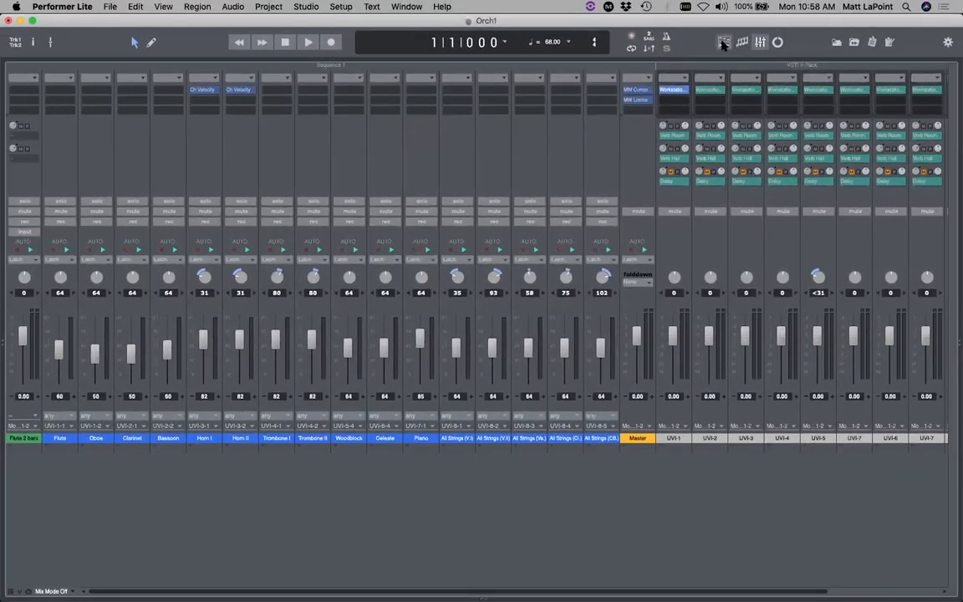
pyautogui.click(764, 16)
# - Bounce Flute bars 1–10 to a new audio track named Flute Stem
pyautogui.moveTo(478, 210); pyautogui.dragTo(220, 238)
pyautogui.click(251, 235)
pyautogui.moveTo(223, 238); pyautogui.dragTo(320, 255)
pyautogui.moveTo(393, 206); pyautogui.dragTo(123, 209)
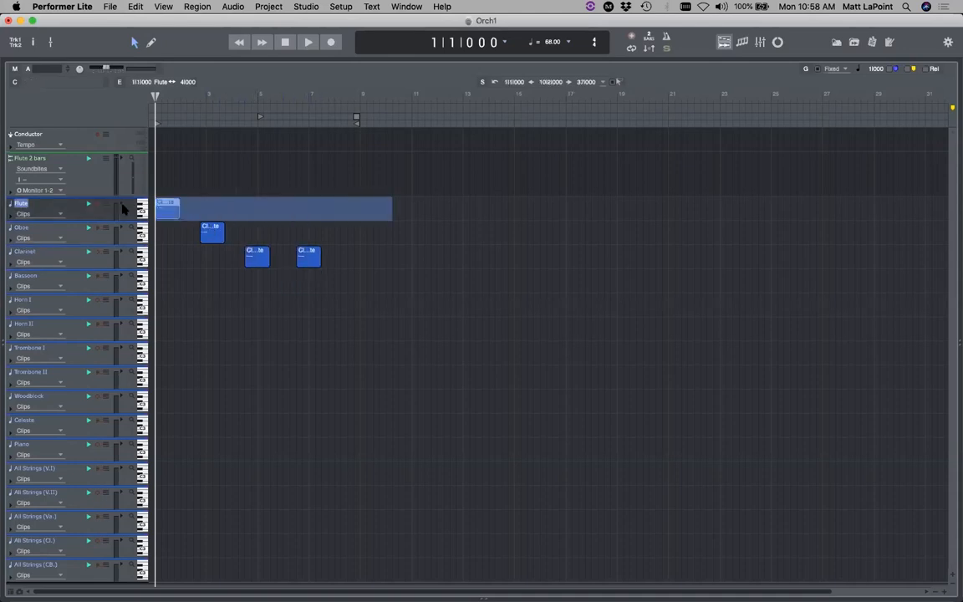
pyautogui.press('super+alt+b')
pyautogui.write('Flute Sta')
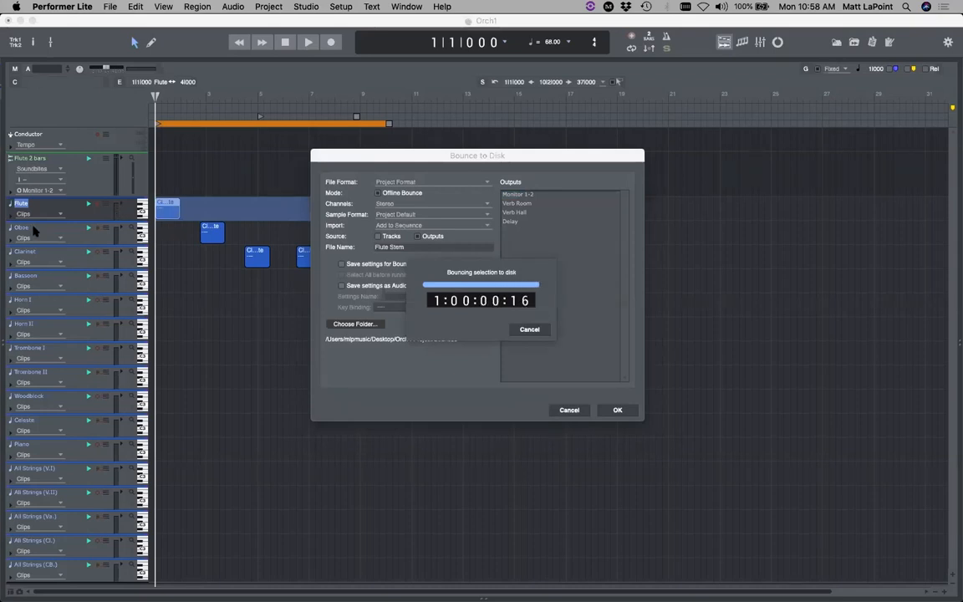
pyautogui.click(24, 273)
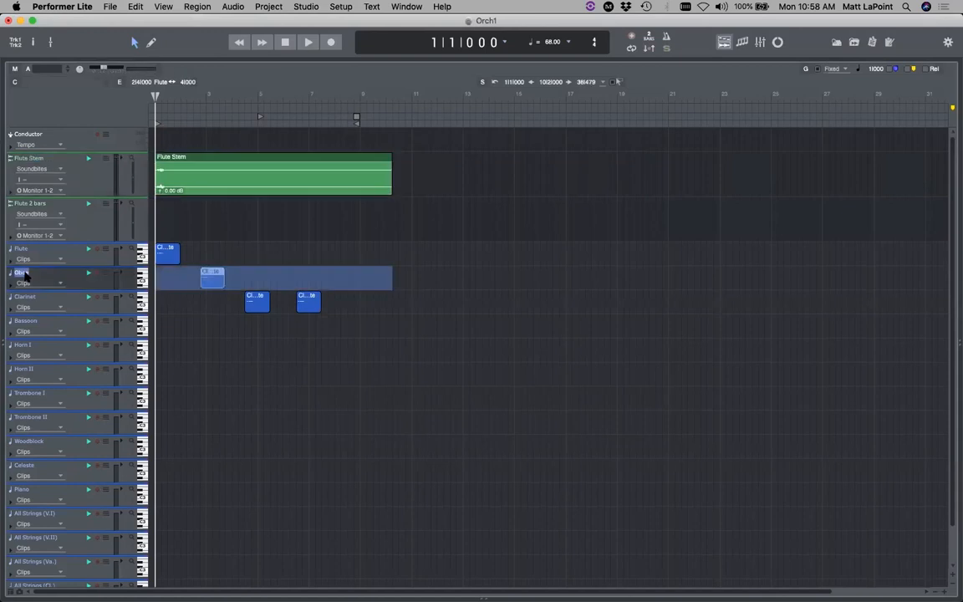
# - Bounce the Oboe track to a new stem track named Oboe Stem
pyautogui.press('super+alt+b')
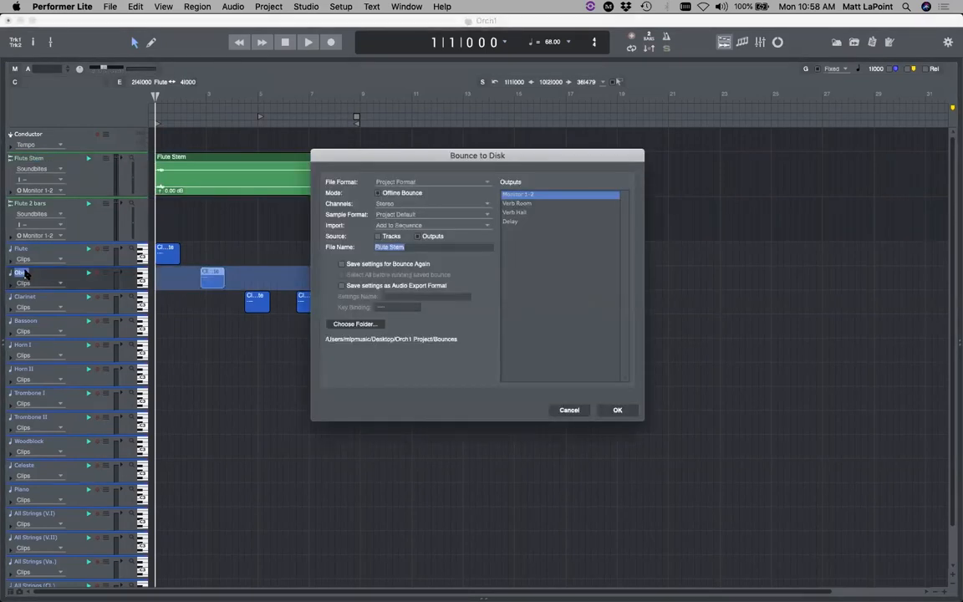
pyautogui.write('Oboe Stem')
pyautogui.press('Return')
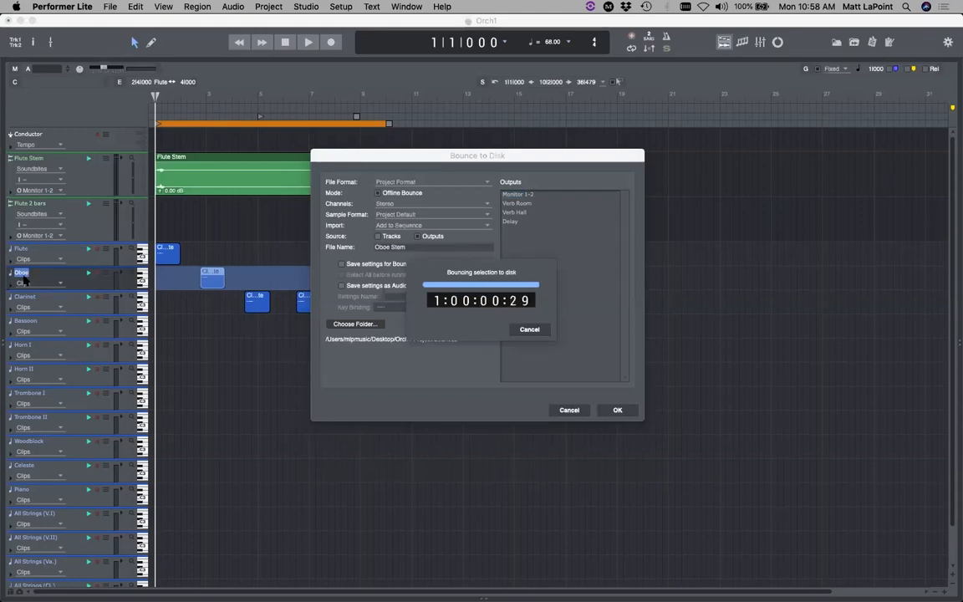
# - Bounce the Clarinet track to a new stem track named Clr stem
pyautogui.click(48, 345)
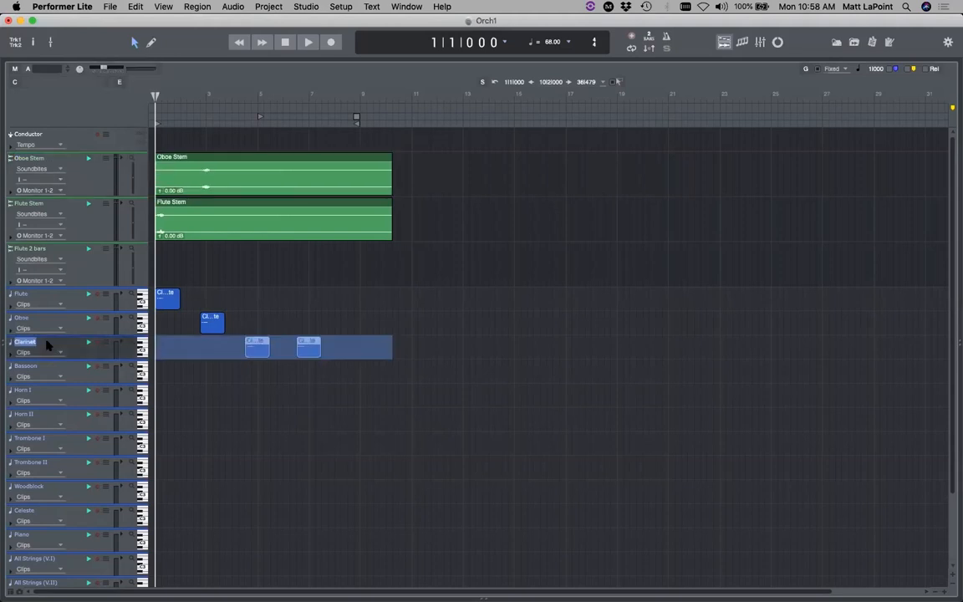
pyautogui.press('super+alt+b')
pyautogui.write('Clr stem')
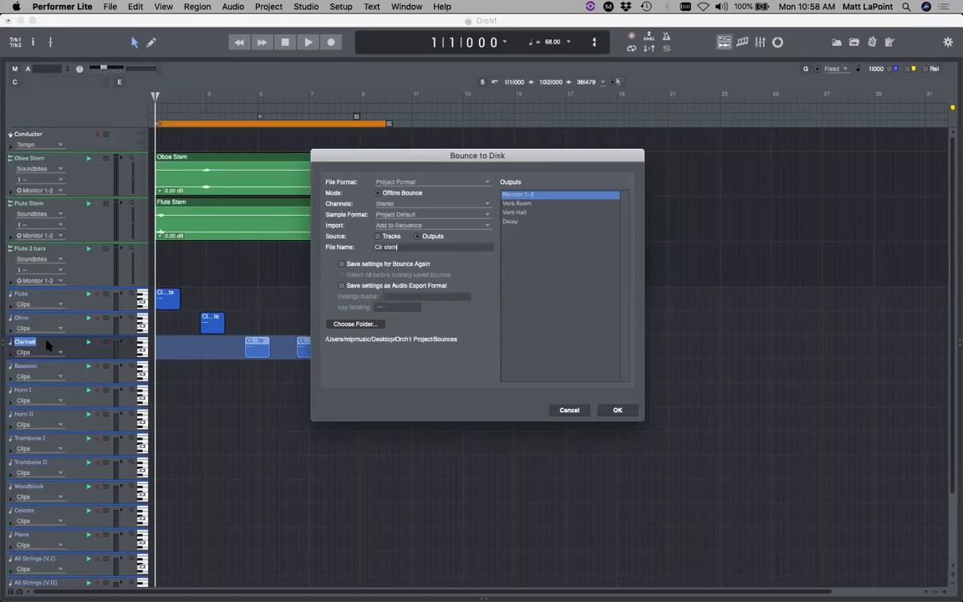
pyautogui.press('Return')
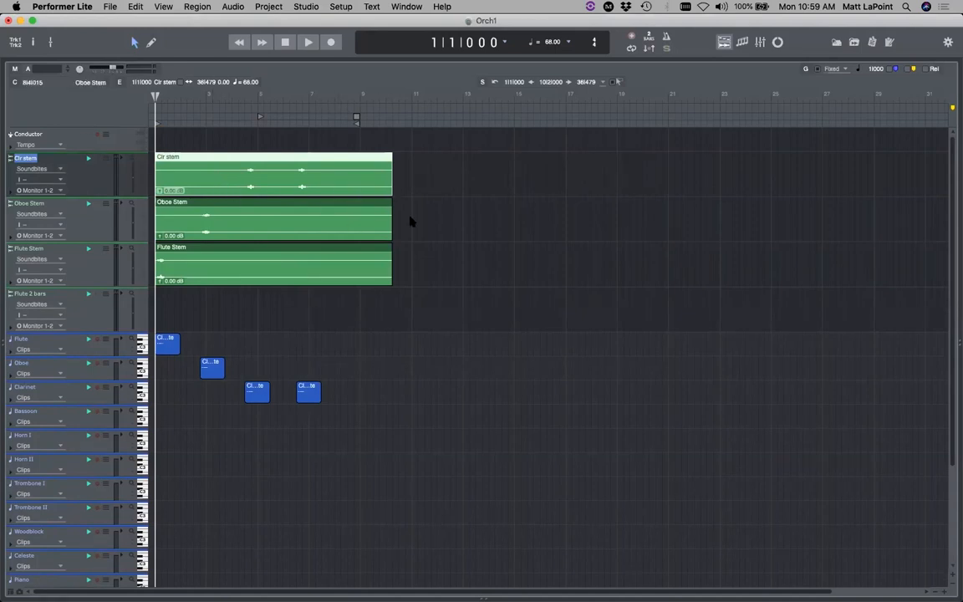
# - Export the three selected stem soundbites into a new Desktop folder named Orch 1 Stems
pyautogui.moveTo(404, 152); pyautogui.dragTo(95, 268)
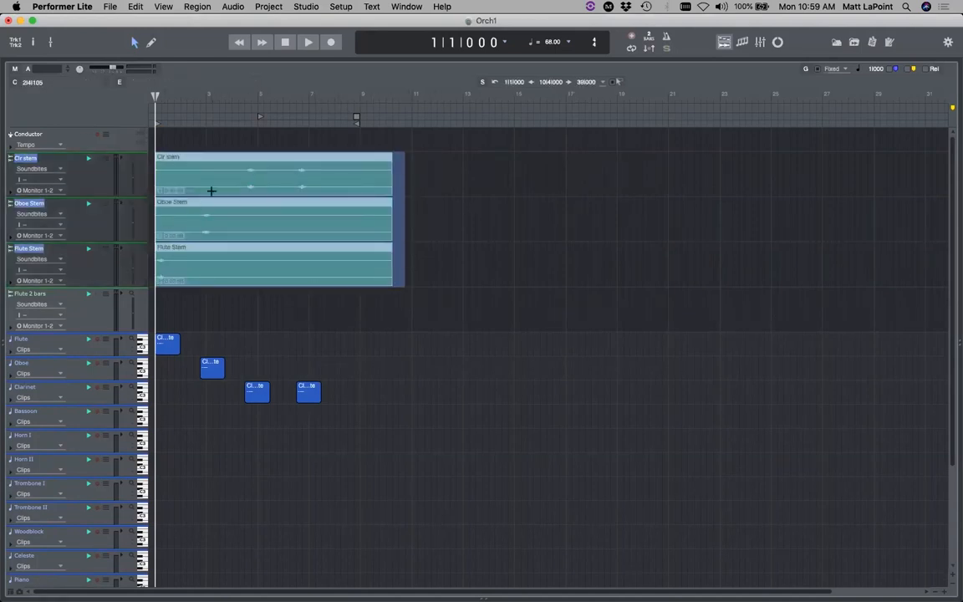
pyautogui.rightClick(231, 177)
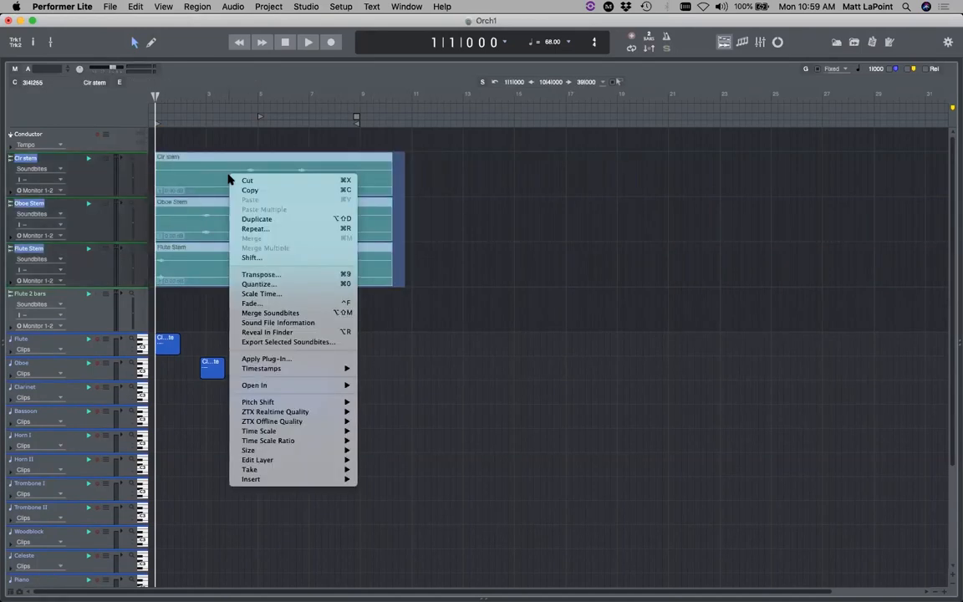
pyautogui.click(315, 343)
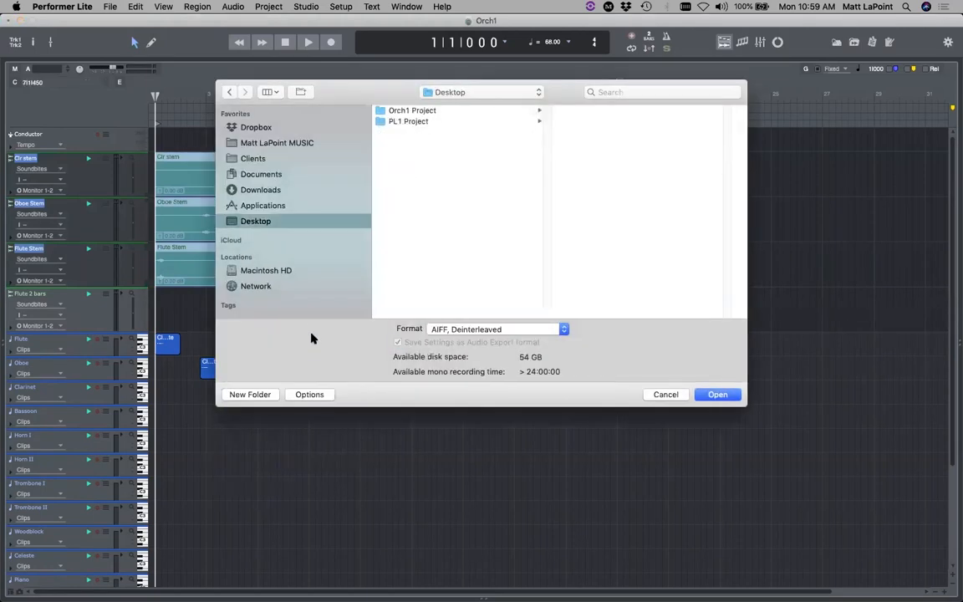
pyautogui.click(247, 395)
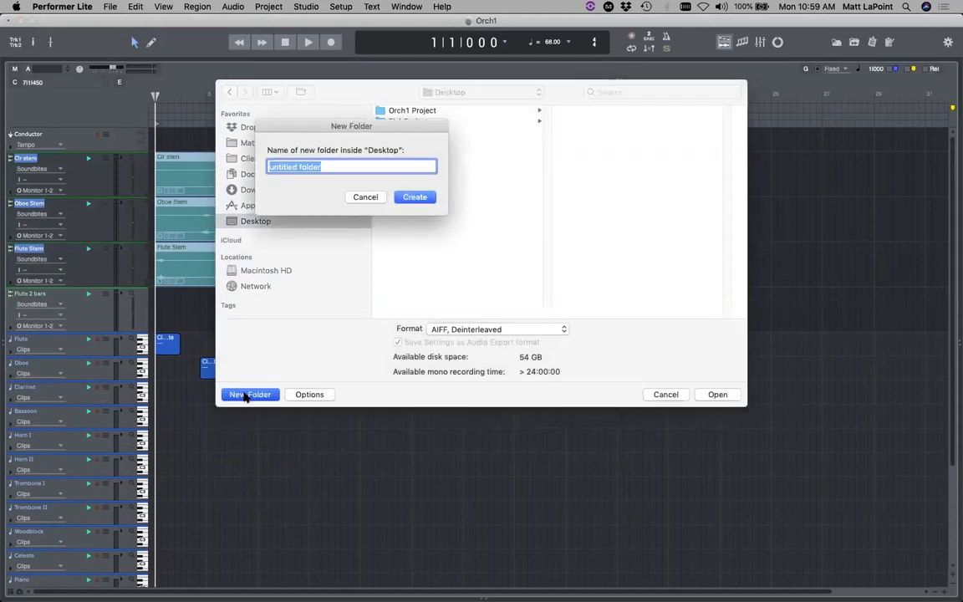
pyautogui.write('Orch 1 STem')
pyautogui.press('BackSpace')
pyautogui.press('BackSpace')
pyautogui.press('BackSpace')
pyautogui.write('tems')
pyautogui.press('Return')
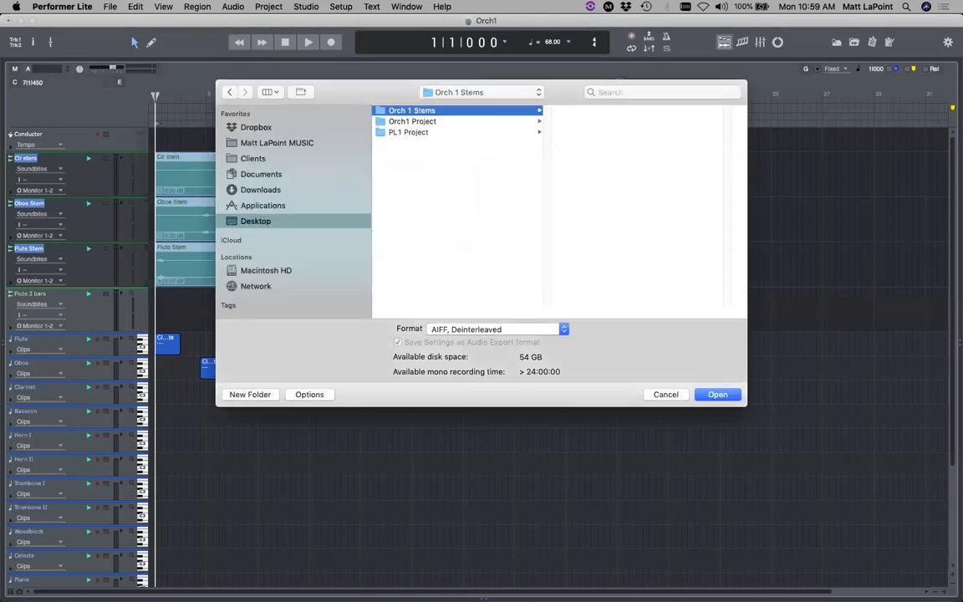
# - Export the stems as Broadcast Wave, Interleaved files and hide Performer Lite
pyautogui.click(480, 328)
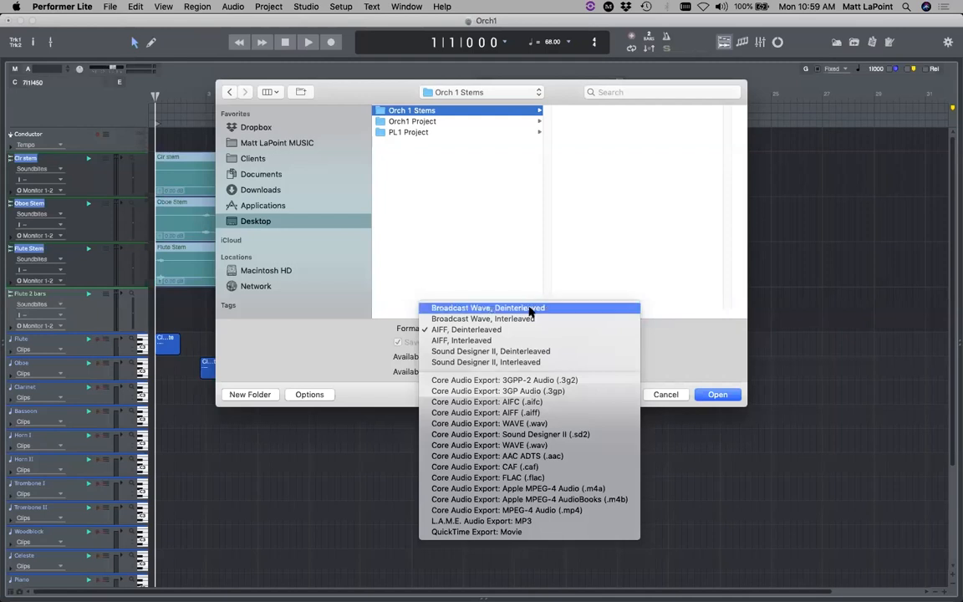
pyautogui.click(525, 319)
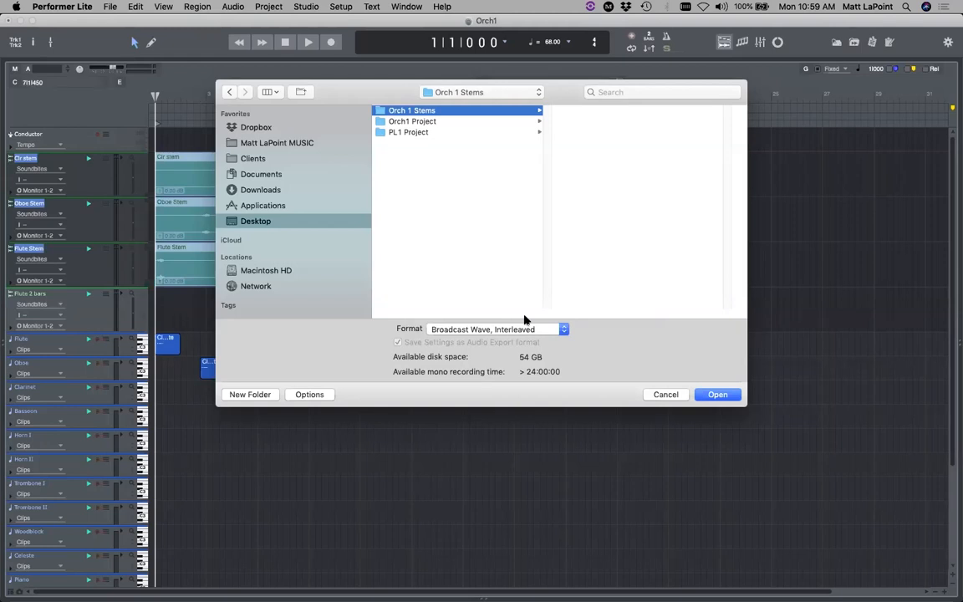
pyautogui.click(703, 396)
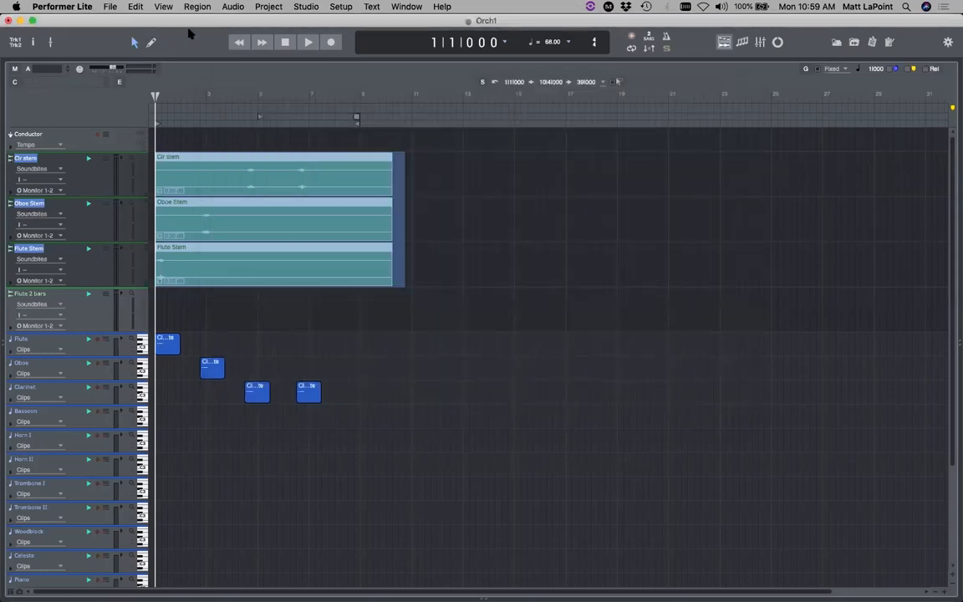
pyautogui.click(48, 6)
pyautogui.click(67, 72)
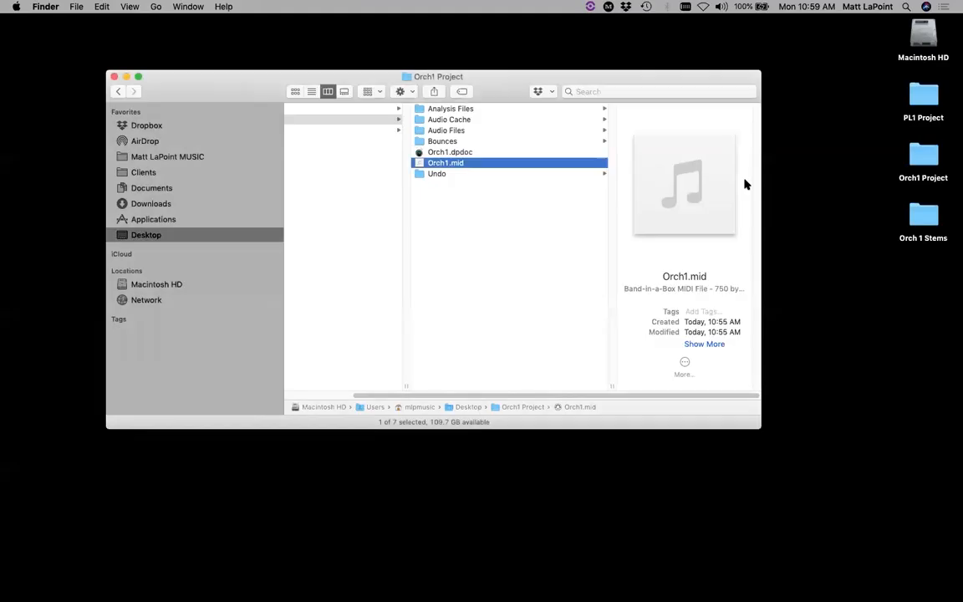
# - Move Orch1.mid into the Orch 1 Stems folder beside the three stem WAVs
pyautogui.doubleClick(923, 215)
pyautogui.moveTo(227, 101); pyautogui.dragTo(379, 247)
pyautogui.moveTo(421, 163); pyautogui.dragTo(606, 344)
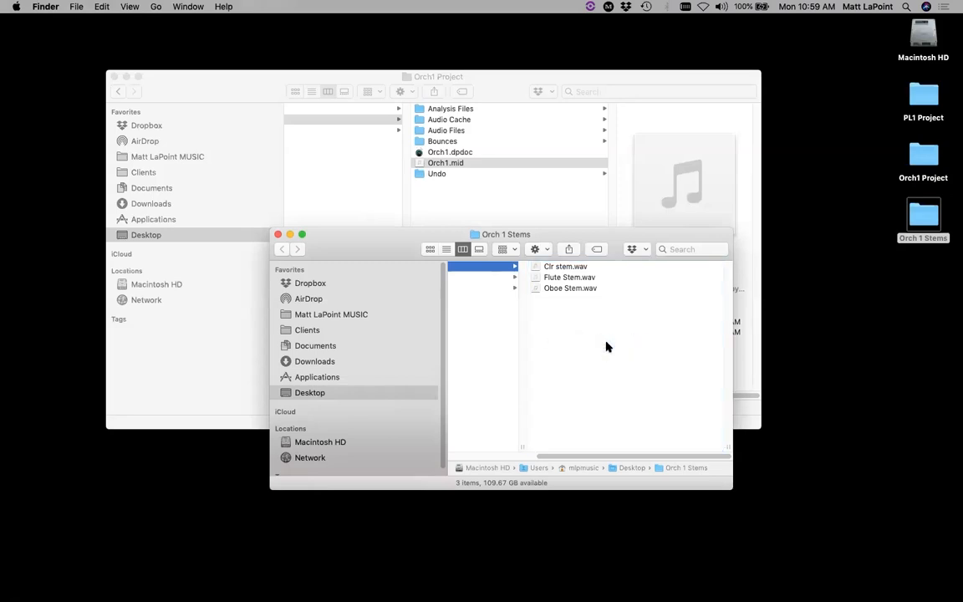
pyautogui.moveTo(355, 251); pyautogui.dragTo(305, 200)
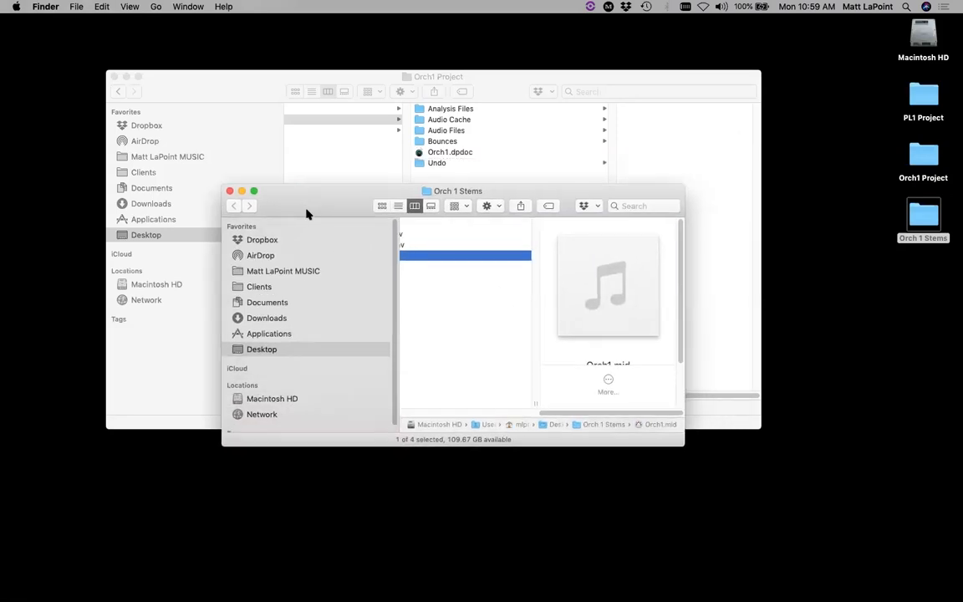
pyautogui.press('super+w')
# - Switch back to Performer Lite and deselect the three stem regions
pyautogui.click(926, 219)
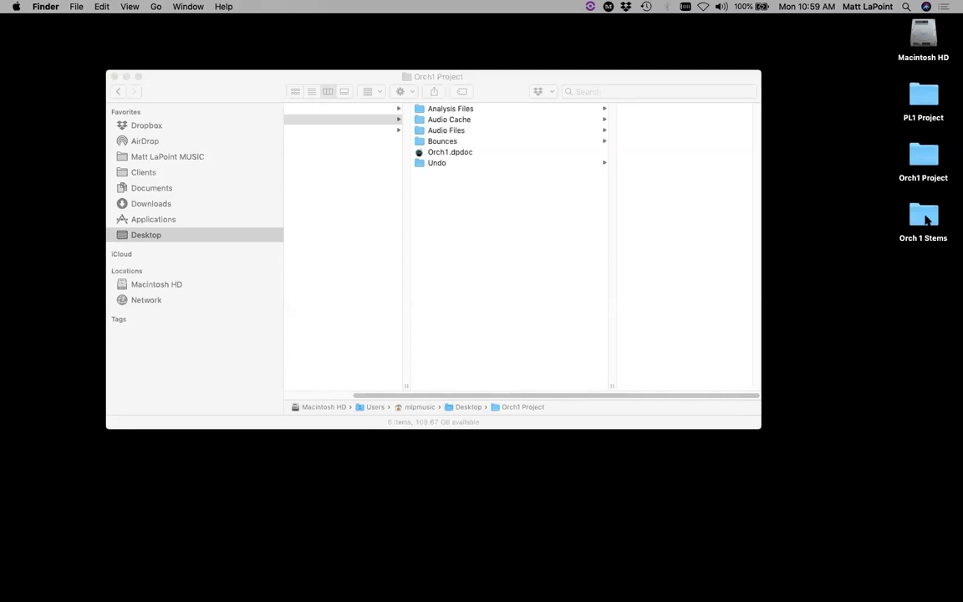
pyautogui.press('super+Tab')
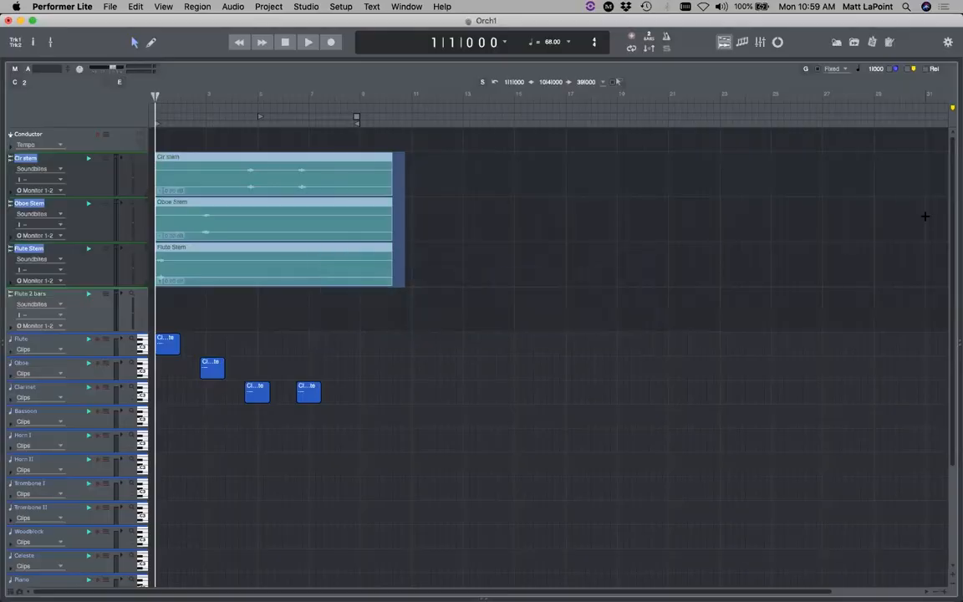
pyautogui.click(576, 212)
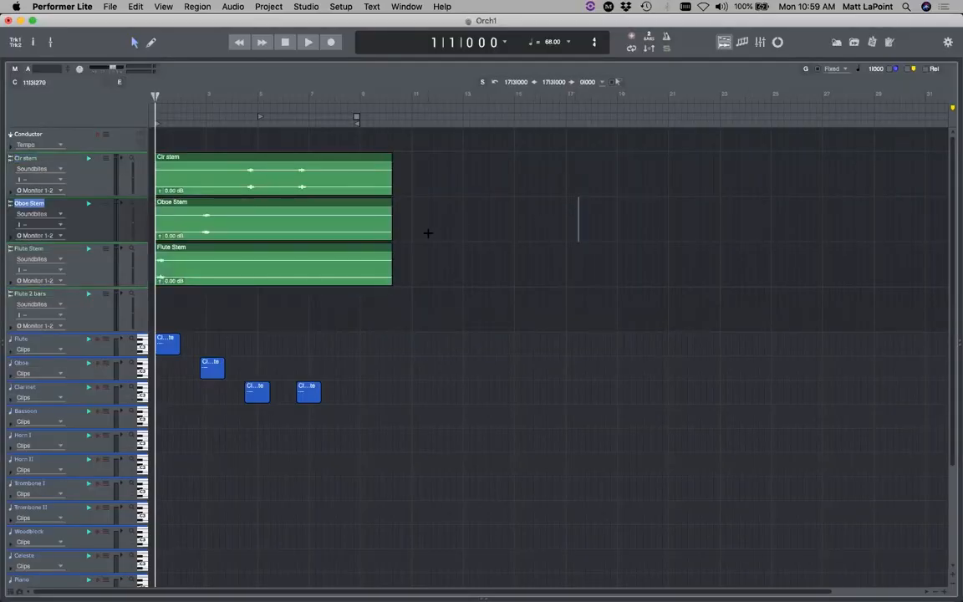